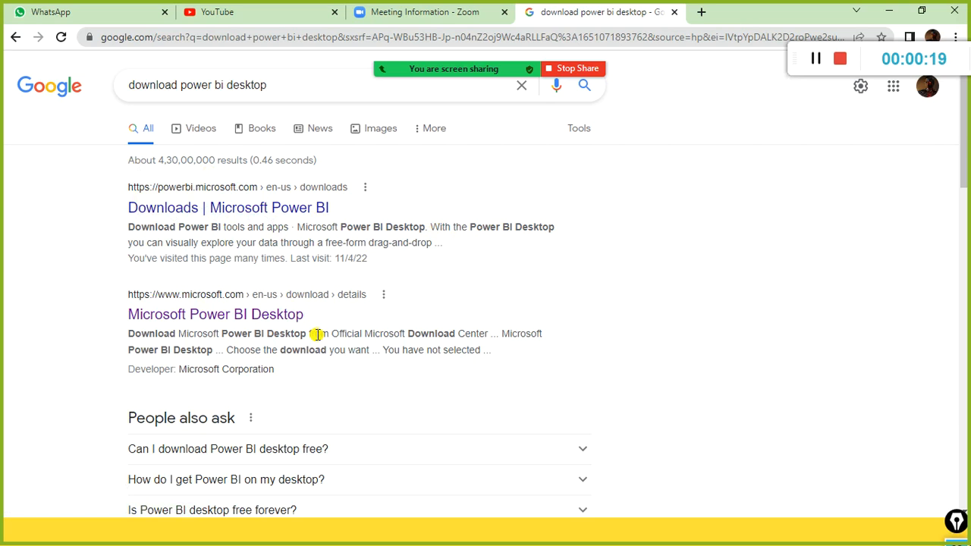
# Open the Microsoft Power BI downloads page from the search results.
pyautogui.click(277, 209)
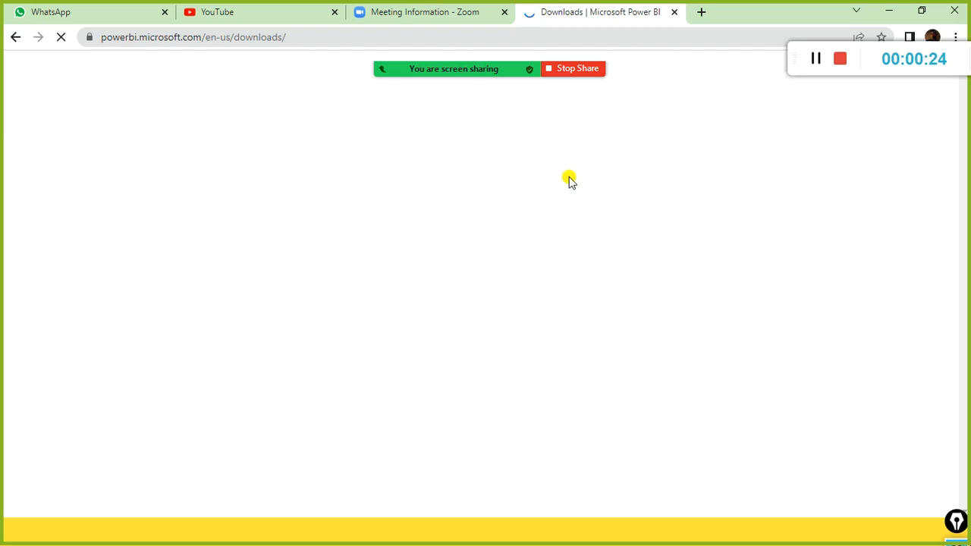
pyautogui.moveTo(795, 62); pyautogui.dragTo(767, 46)
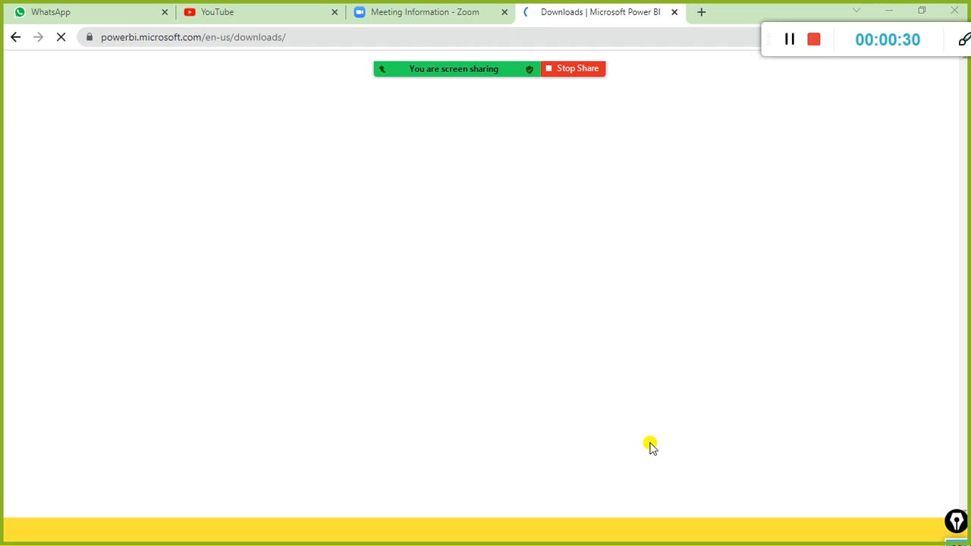
# Check the computer's Wi-Fi connection and return to the downloads page.
pyautogui.press('super')
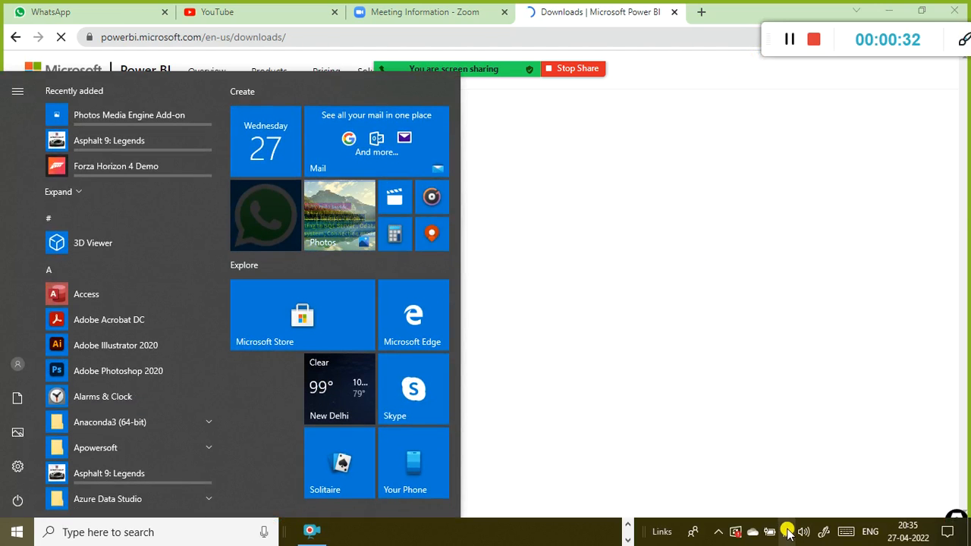
pyautogui.click(787, 532)
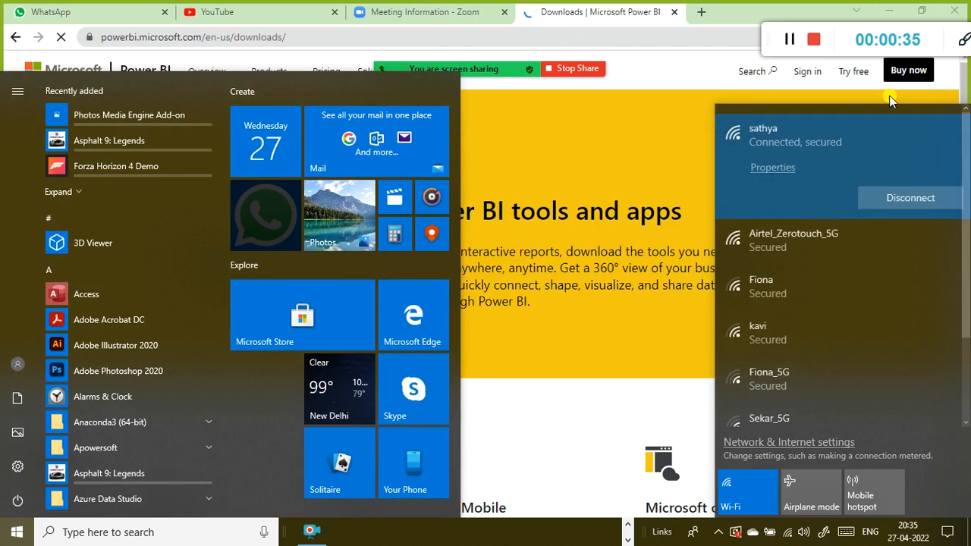
pyautogui.click(625, 156)
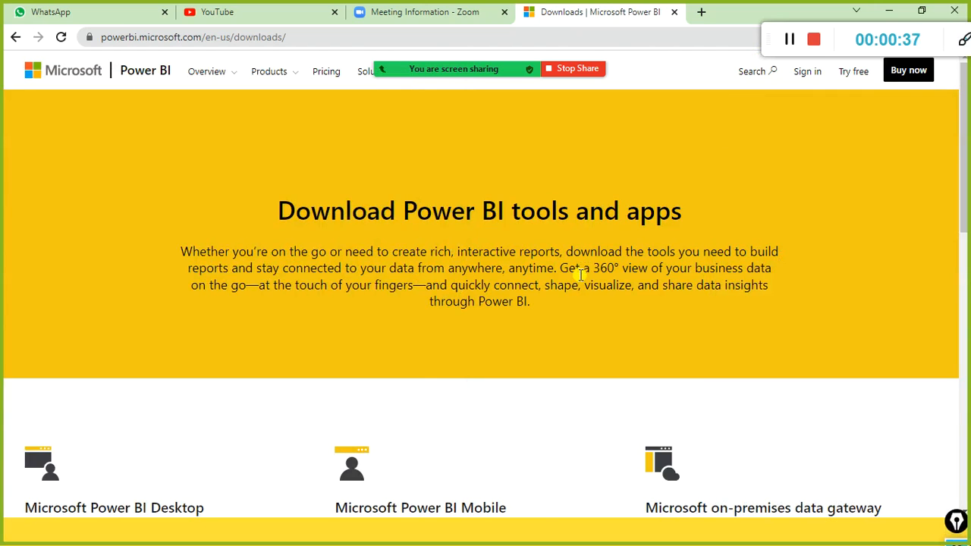
# Find Microsoft Power BI Desktop on the downloads page and open its advanced download options.
pyautogui.scroll(-8, 582, 276)
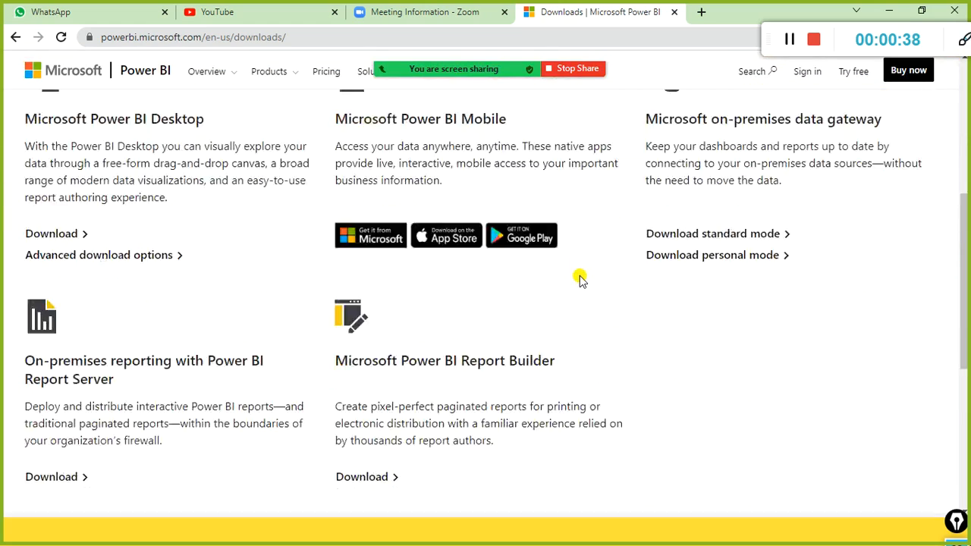
pyautogui.scroll(3, 580, 275)
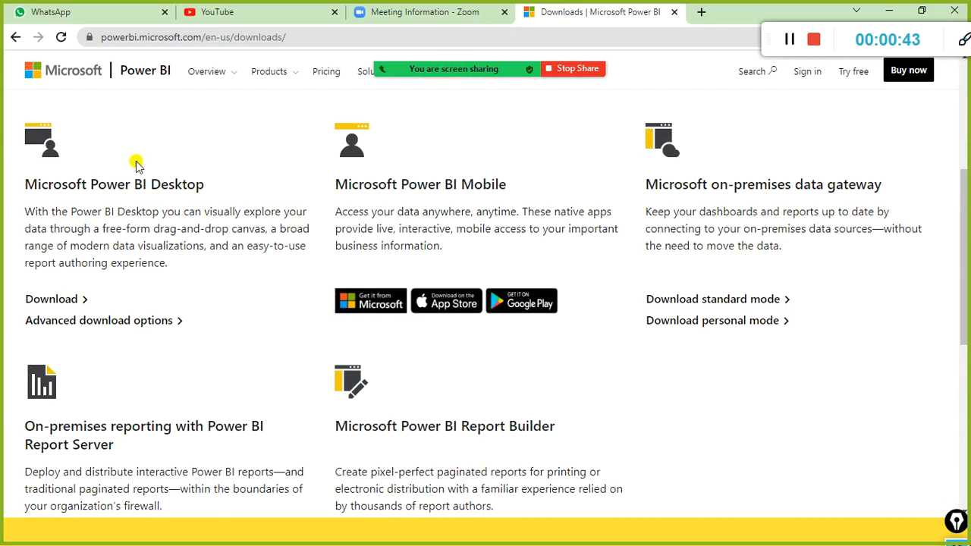
pyautogui.moveTo(4, 155)
pyautogui.mouseDown()
pyautogui.moveTo(10, 217)
pyautogui.moveTo(234, 231)
pyautogui.moveTo(289, 215)
pyautogui.mouseUp()
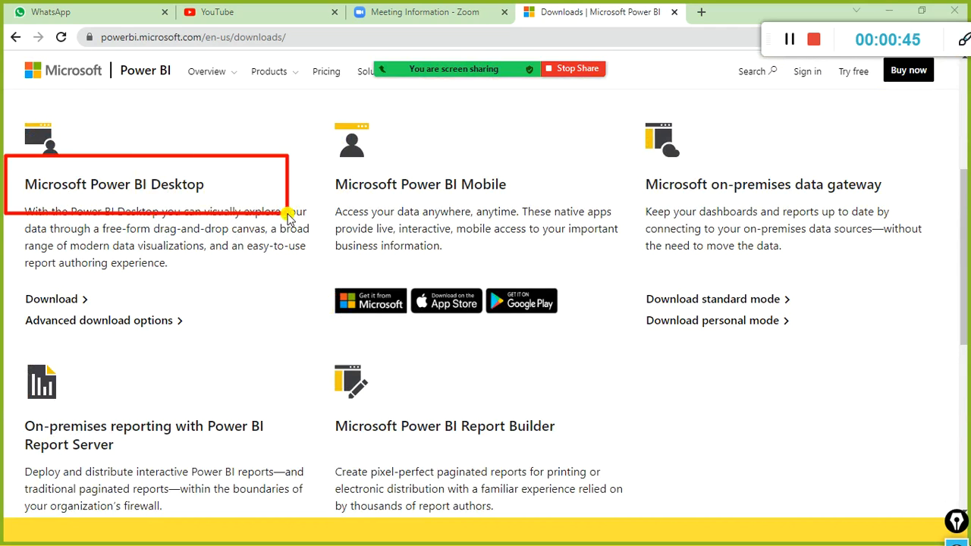
pyautogui.moveTo(6, 312); pyautogui.dragTo(232, 354)
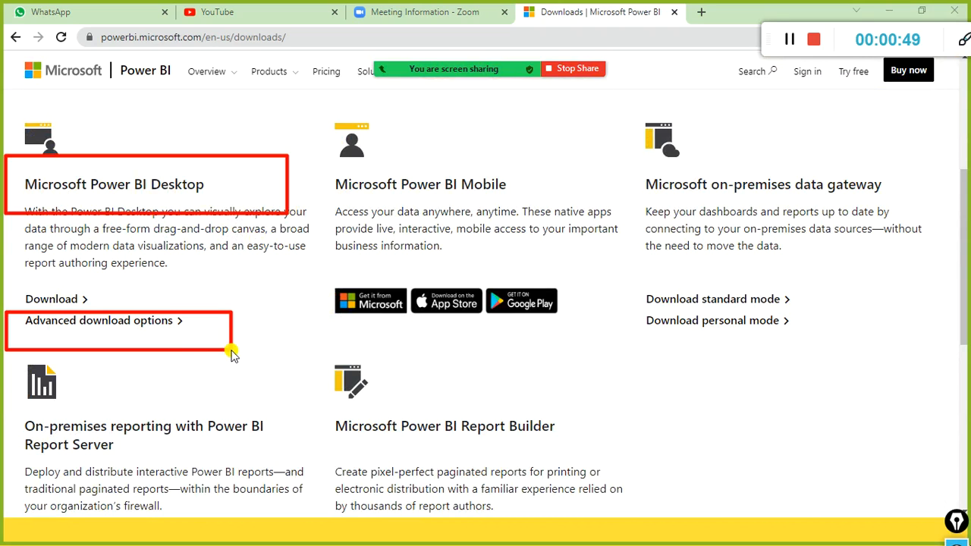
pyautogui.click(151, 321)
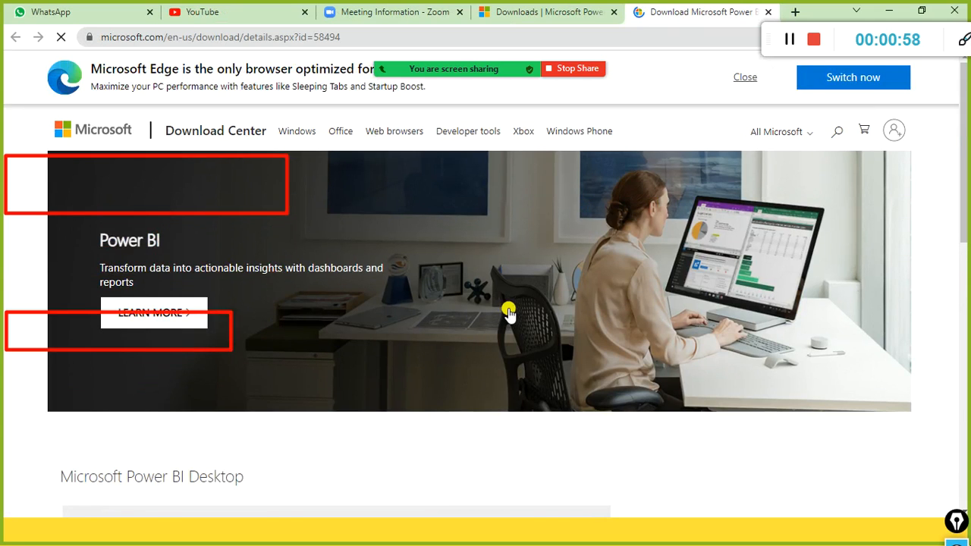
# Download the English 64-bit installer PBIDesktopSetup_x64.exe for Microsoft Power BI Desktop.
pyautogui.scroll(-3, 508, 313)
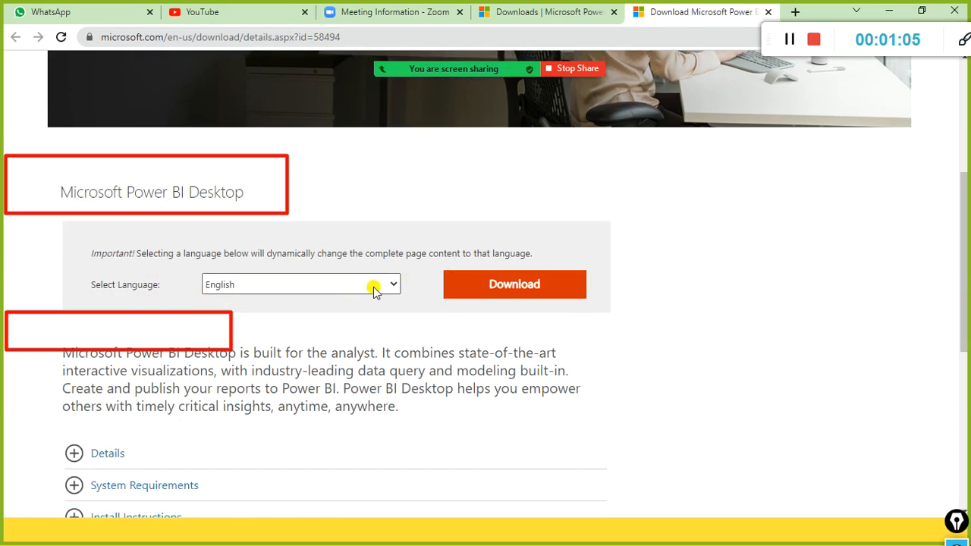
pyautogui.click(529, 291)
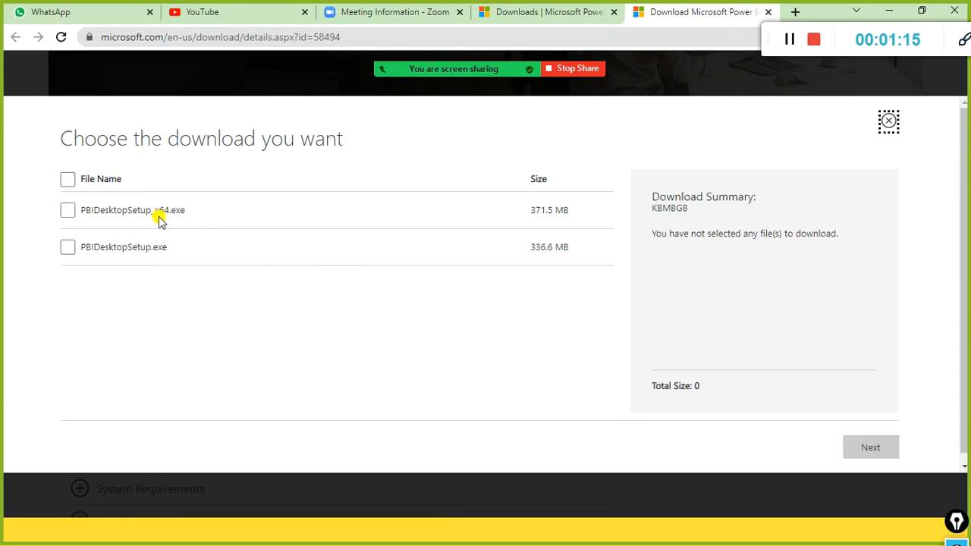
pyautogui.moveTo(45, 192)
pyautogui.mouseDown()
pyautogui.moveTo(89, 230)
pyautogui.moveTo(231, 228)
pyautogui.mouseUp()
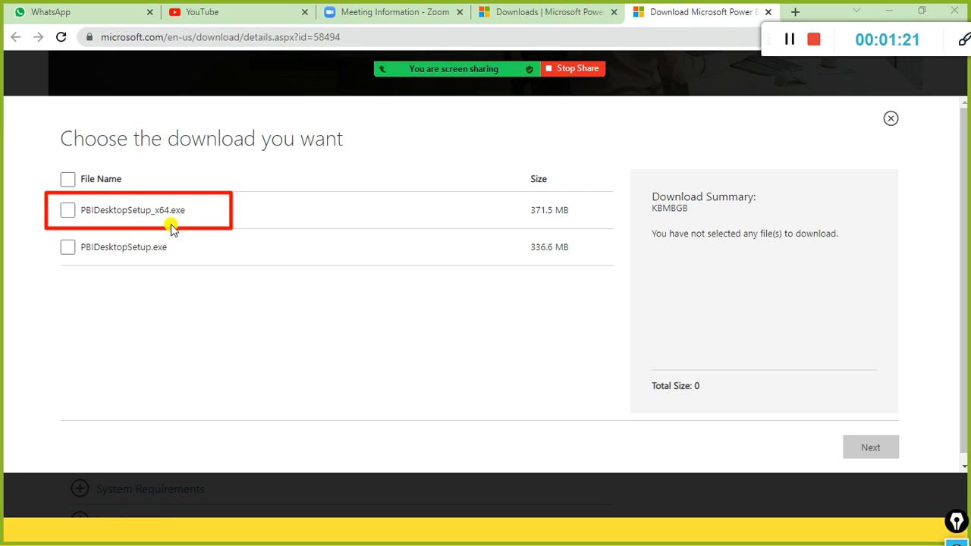
pyautogui.click(68, 211)
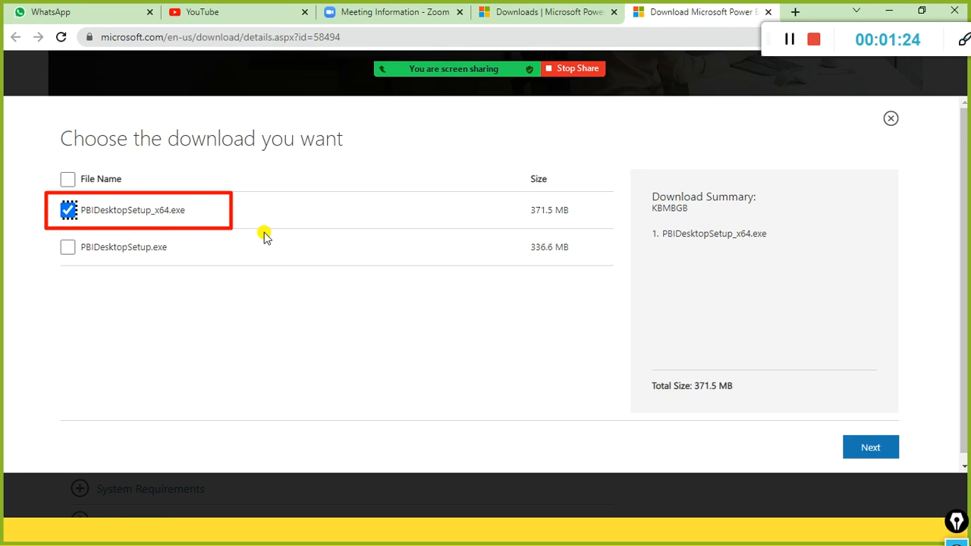
pyautogui.click(859, 449)
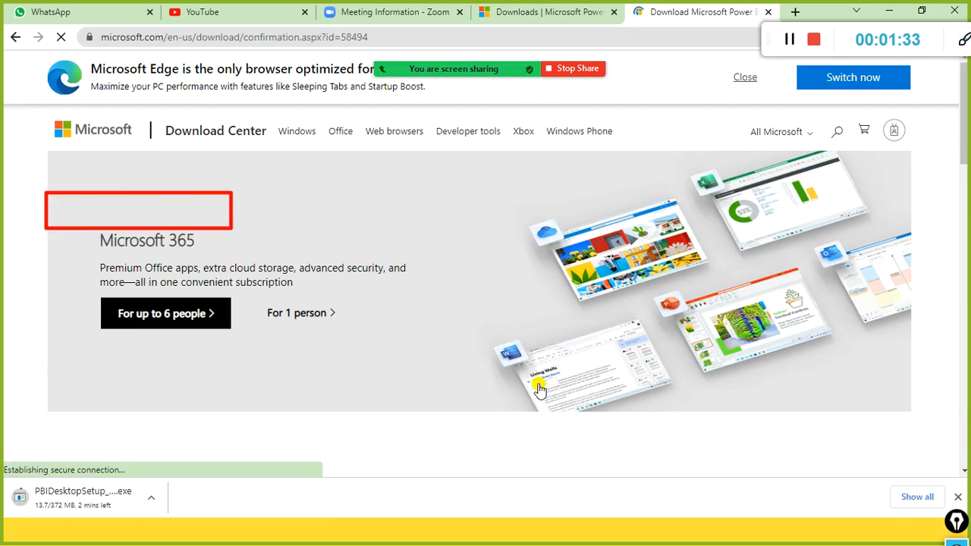
pyautogui.moveTo(9, 458)
pyautogui.mouseDown()
pyautogui.moveTo(20, 540)
pyautogui.moveTo(170, 533)
pyautogui.mouseUp()
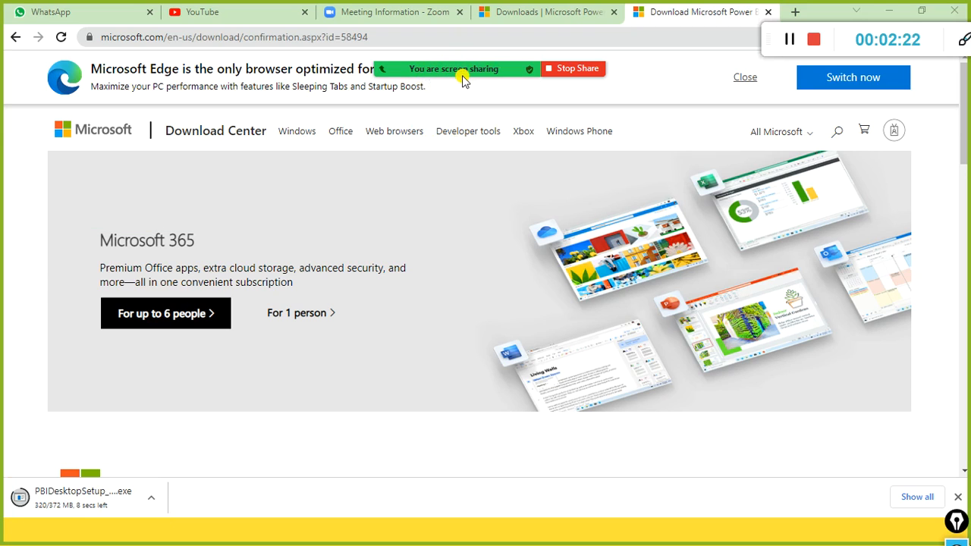
# Look through the Zoom meeting's participant list and close it.
pyautogui.moveTo(407, 68)
pyautogui.click(399, 41)
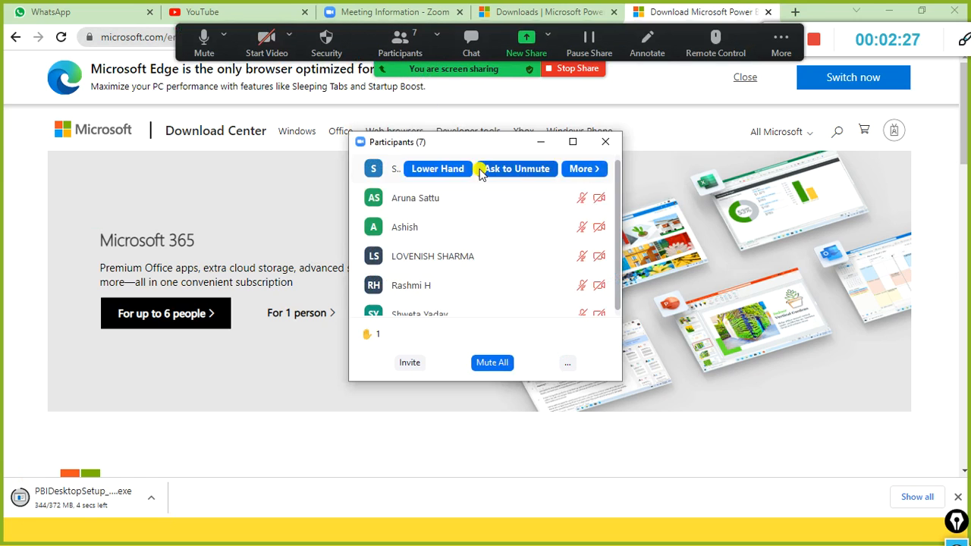
pyautogui.moveTo(527, 224)
pyautogui.scroll(-1, 531, 227)
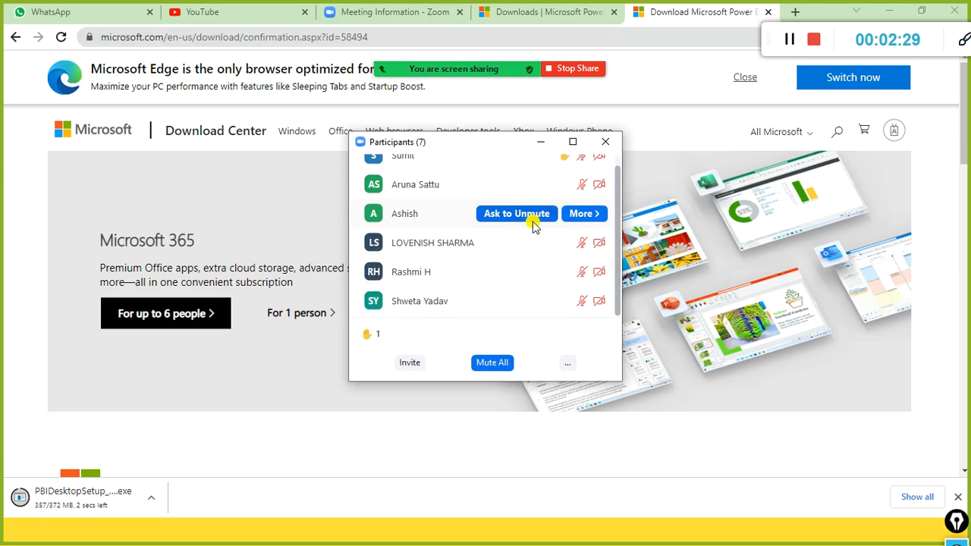
pyautogui.click(606, 142)
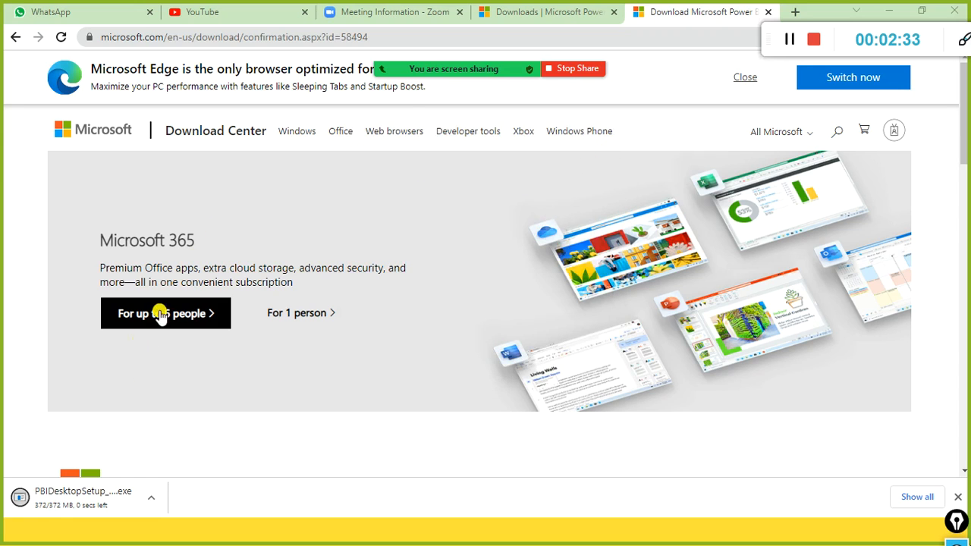
# Move the Zoom screen-sharing bar off the web page header and down over the banner.
pyautogui.moveTo(527, 42)
pyautogui.moveTo(350, 39); pyautogui.dragTo(511, 125)
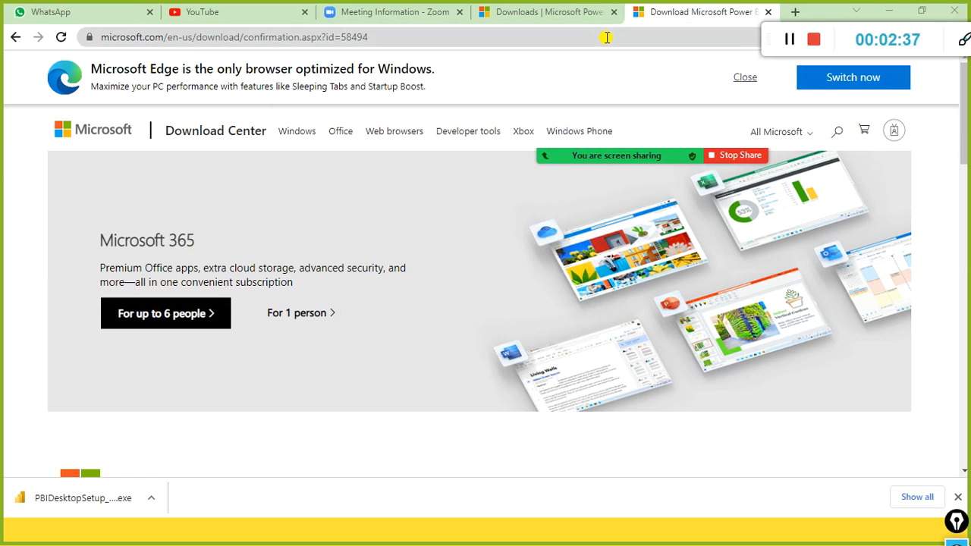
# Switch back to the Power BI downloads page and return from it to the Google search results.
pyautogui.click(533, 14)
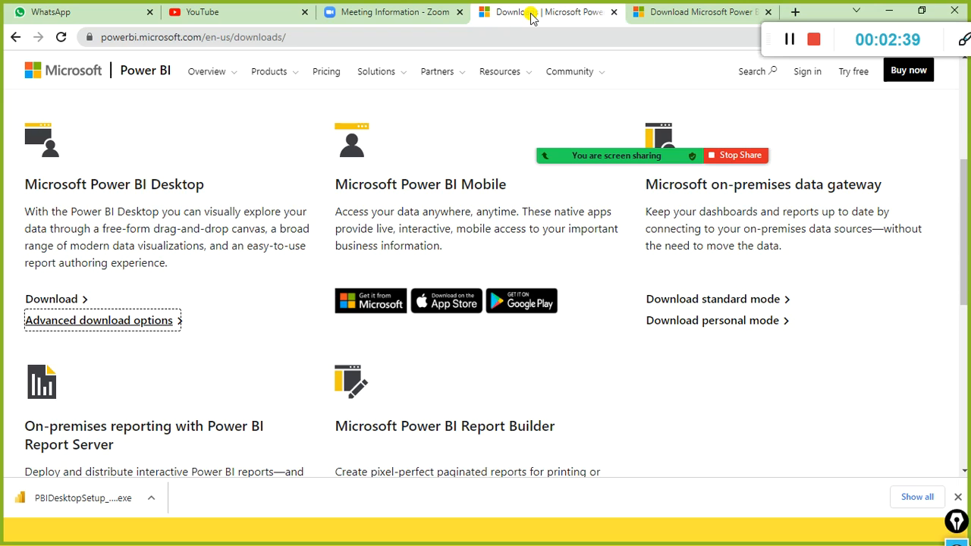
pyautogui.click(401, 22)
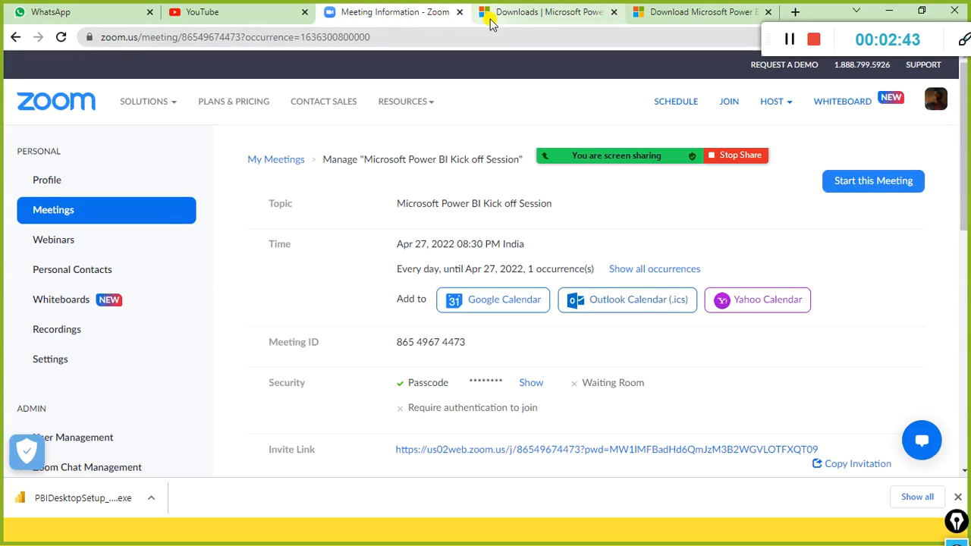
pyautogui.click(539, 16)
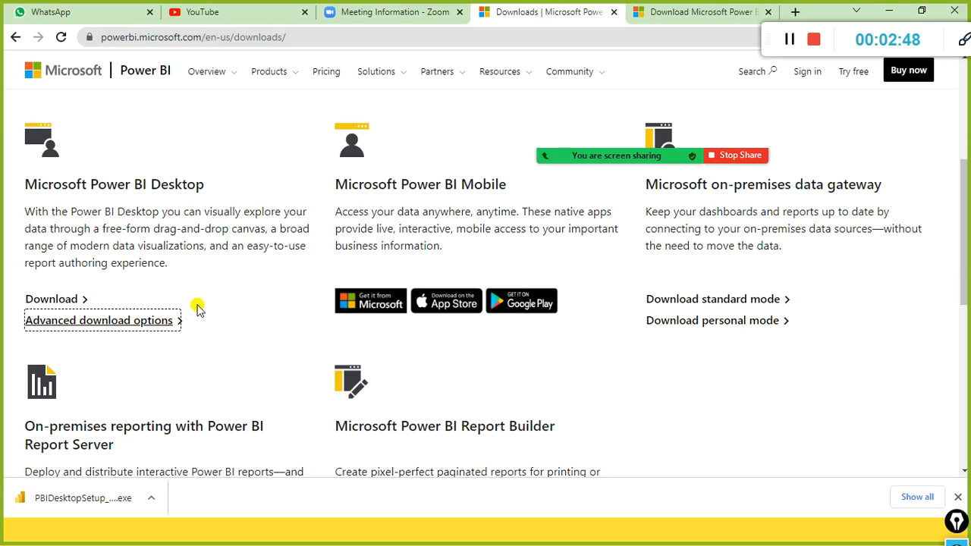
pyautogui.click(391, 14)
pyautogui.click(527, 25)
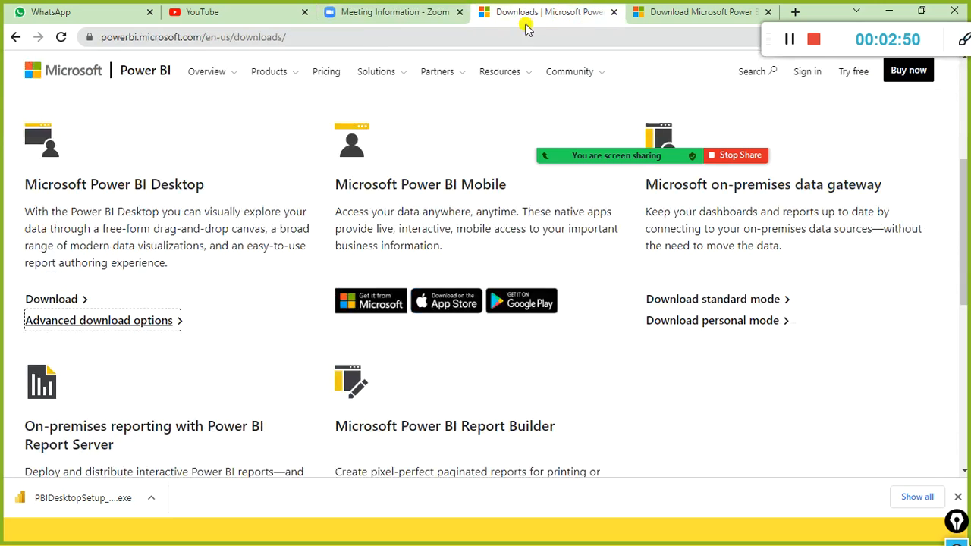
pyautogui.click(15, 37)
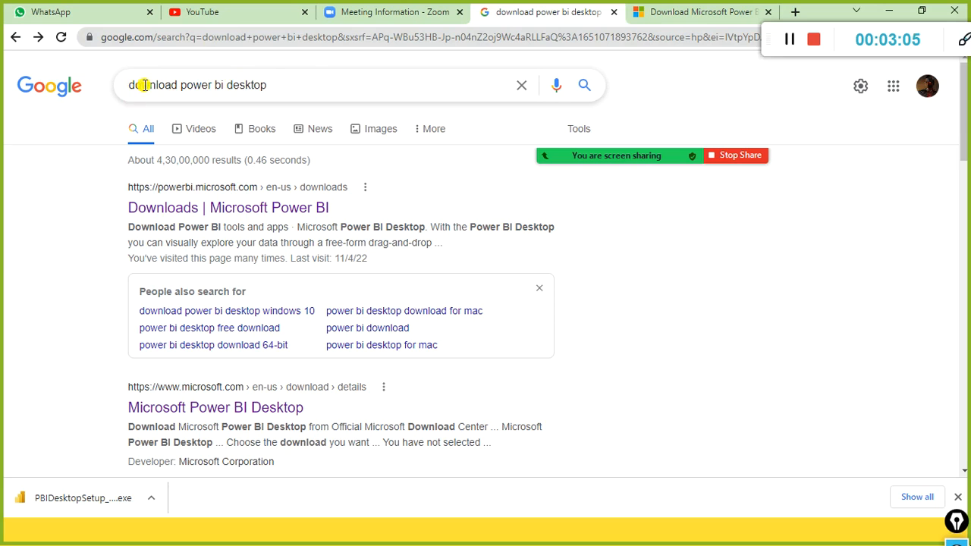
# Search Google again for "download power bi desktop" and open the Downloads | Microsoft Power BI result.
pyautogui.moveTo(310, 91); pyautogui.dragTo(119, 94)
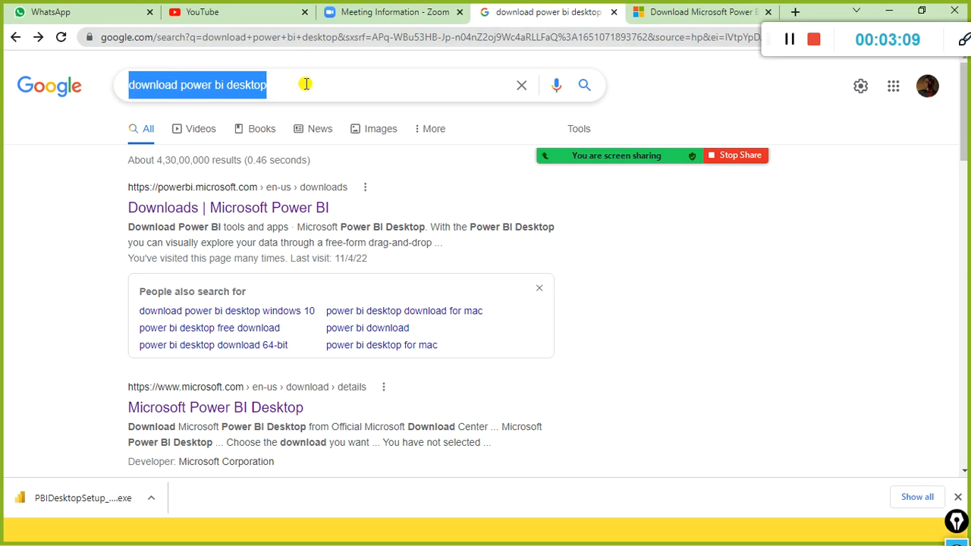
pyautogui.click(581, 85)
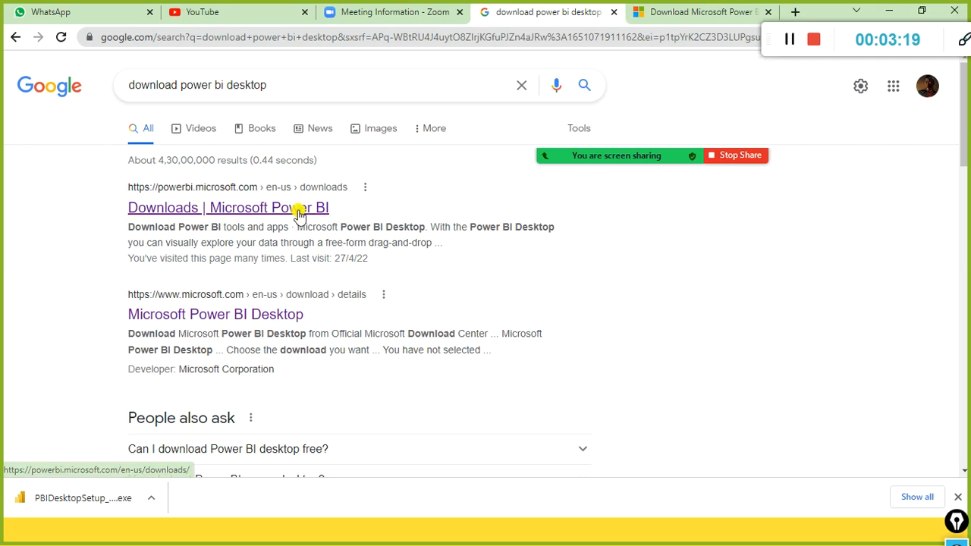
pyautogui.click(278, 211)
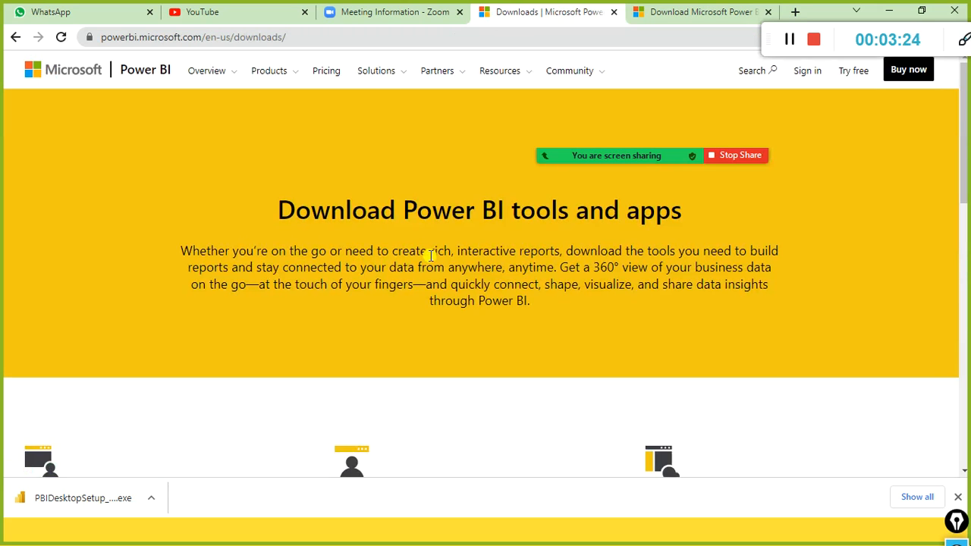
# Review the offered Power BI tools and open the advanced download options for Power BI Desktop at its language selection.
pyautogui.scroll(-10, 430, 256)
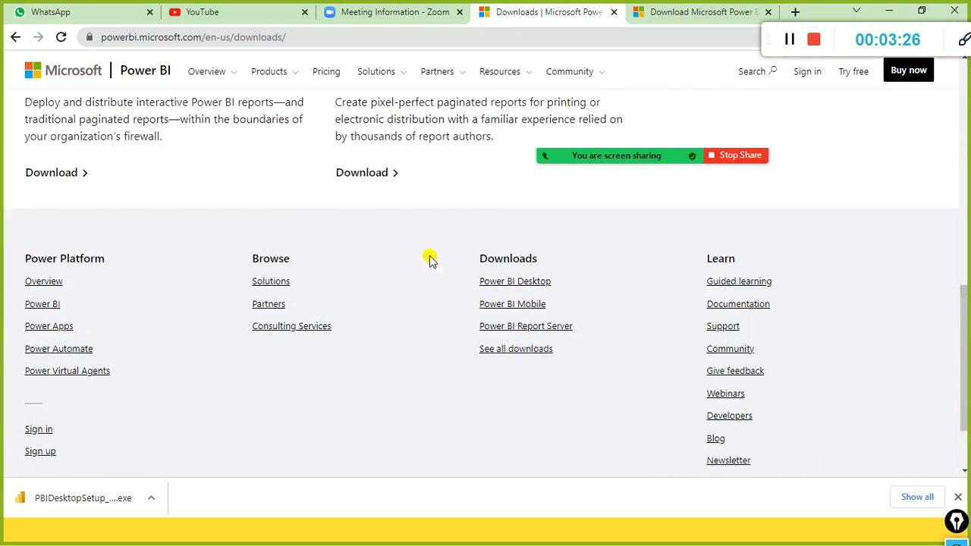
pyautogui.scroll(5, 430, 258)
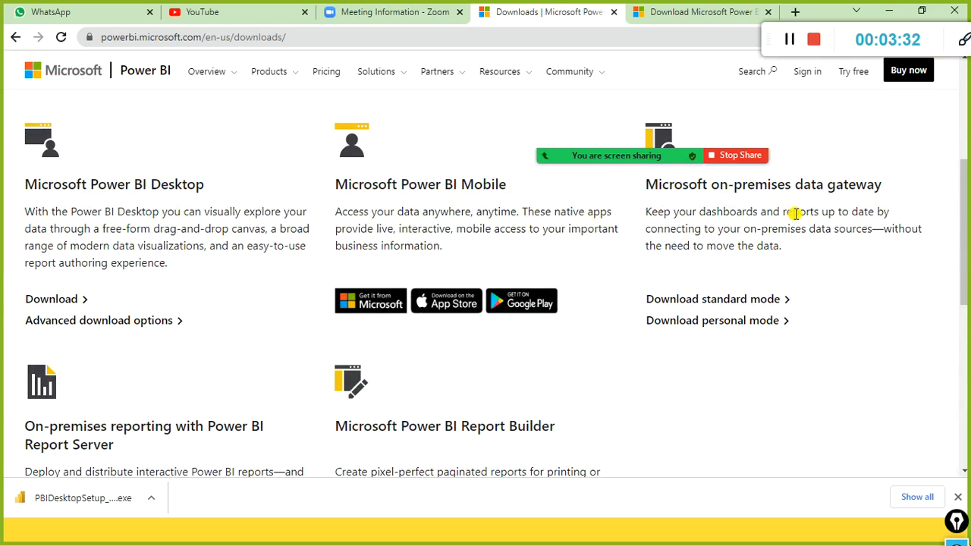
pyautogui.scroll(-1, 308, 332)
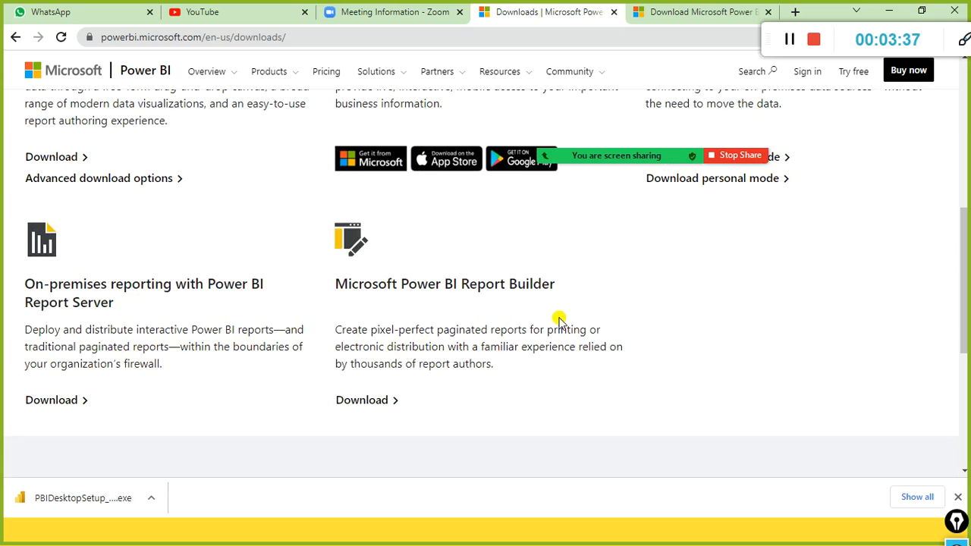
pyautogui.scroll(2, 559, 318)
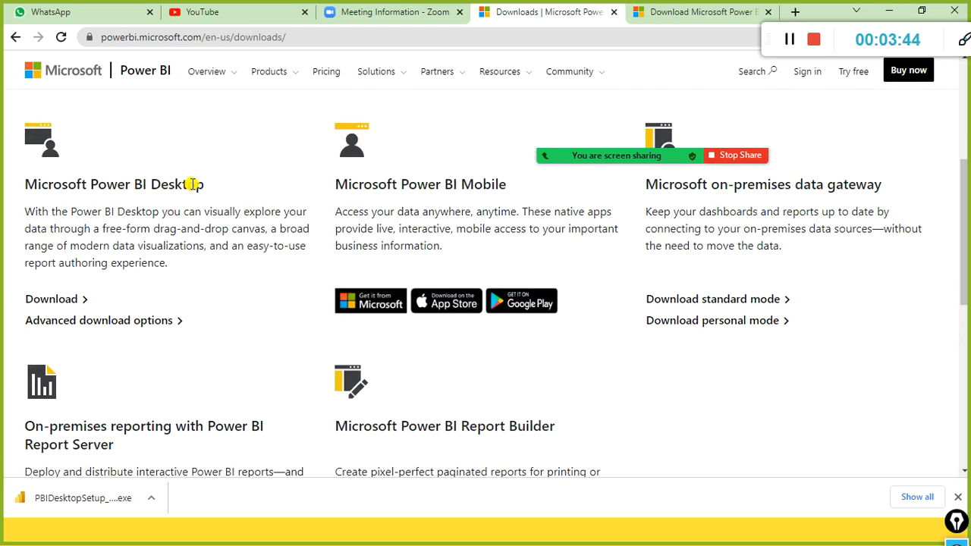
pyautogui.click(130, 320)
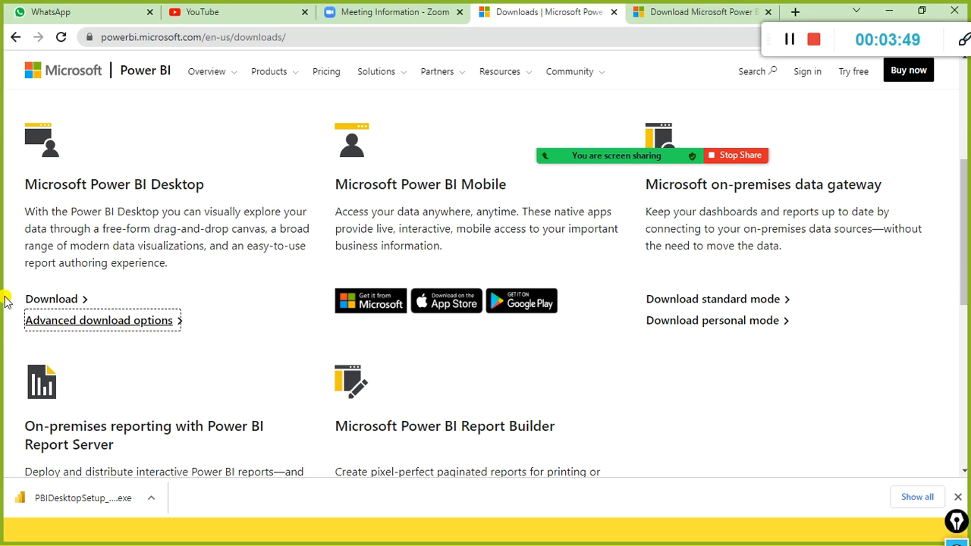
pyautogui.moveTo(4, 302); pyautogui.dragTo(331, 355)
pyautogui.click(74, 319)
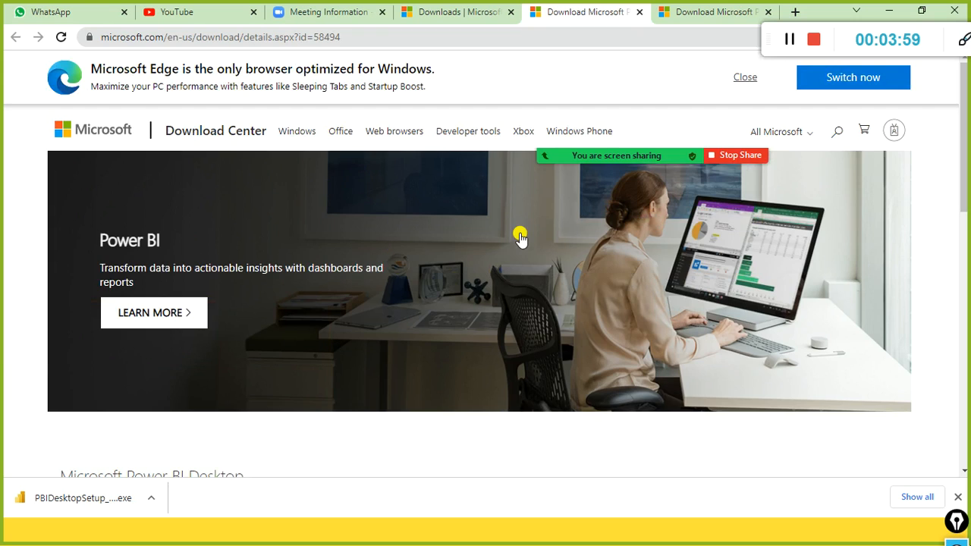
pyautogui.scroll(-4, 444, 278)
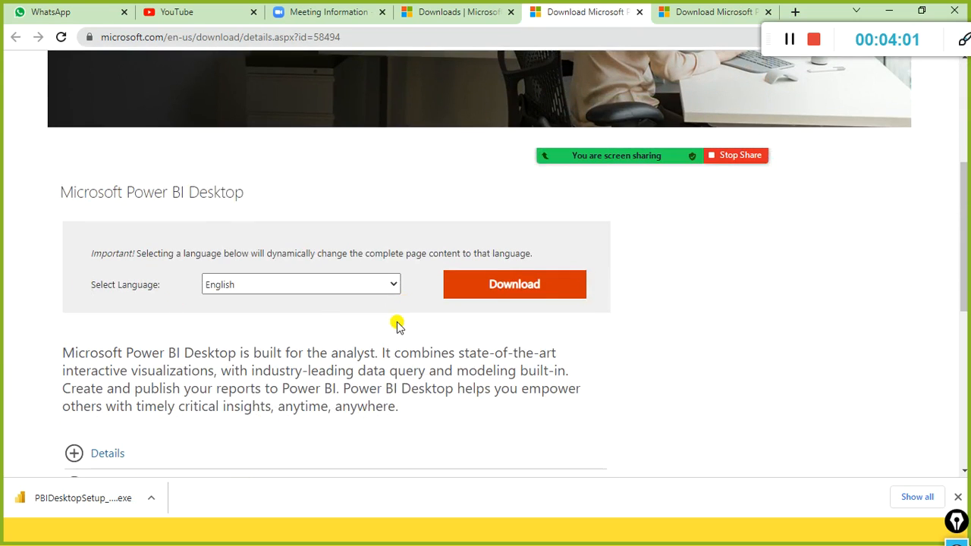
# Choose the 64-bit file PBIDesktopSetup_x64.exe for the English Power BI Desktop and start downloading it.
pyautogui.click(493, 287)
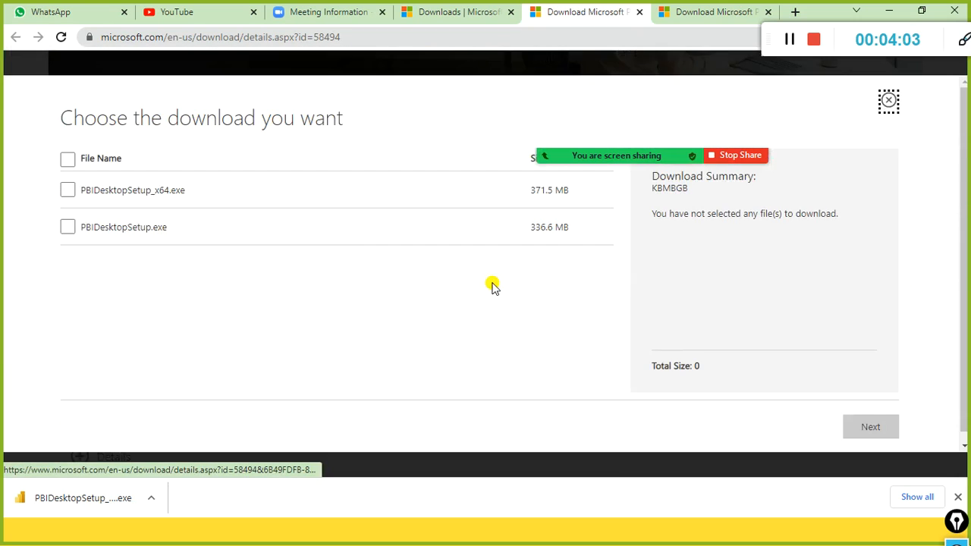
pyautogui.click(67, 190)
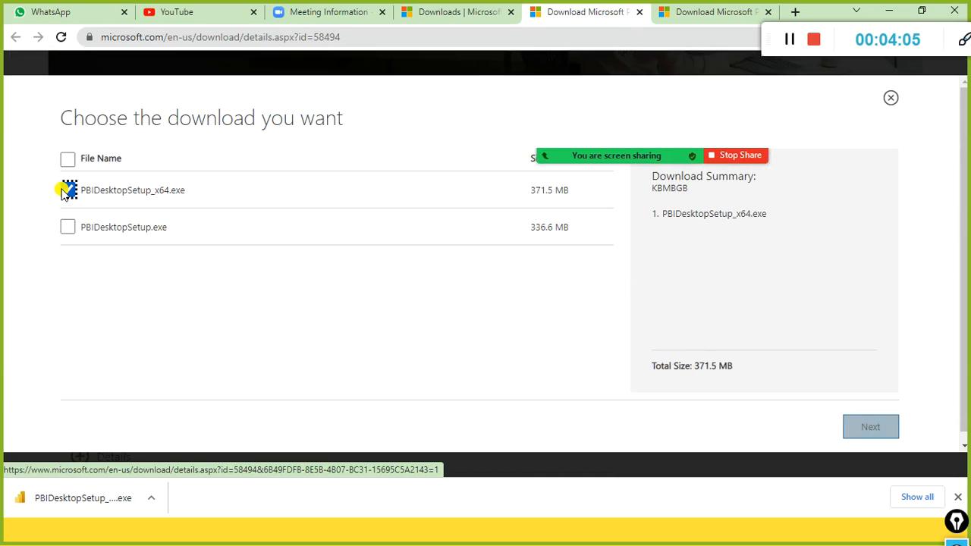
pyautogui.click(886, 427)
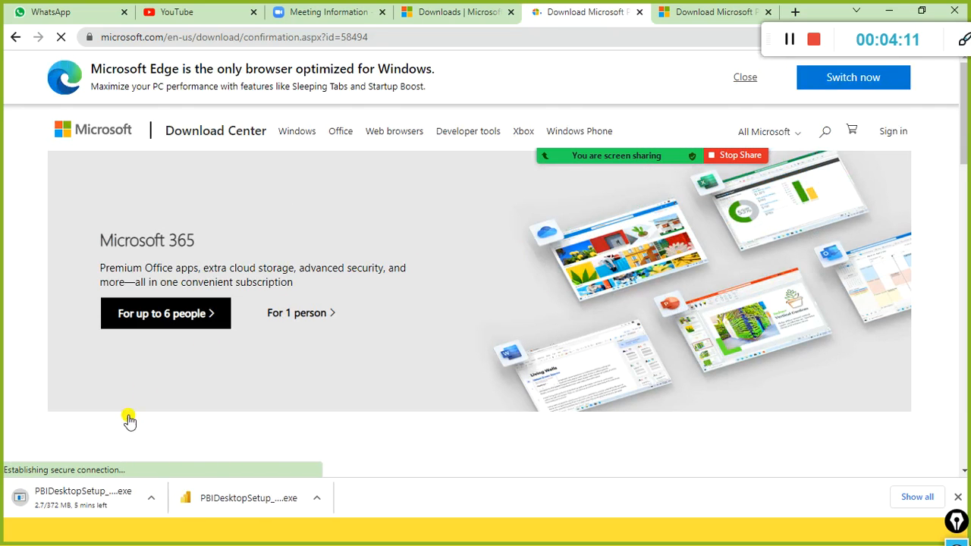
# Pause the new installer download and cancel it.
pyautogui.rightClick(89, 494)
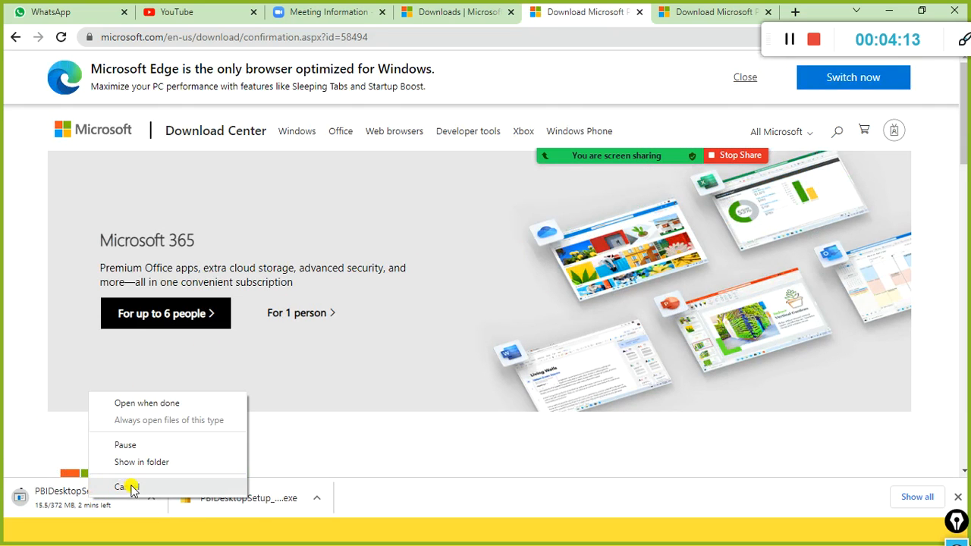
pyautogui.click(145, 447)
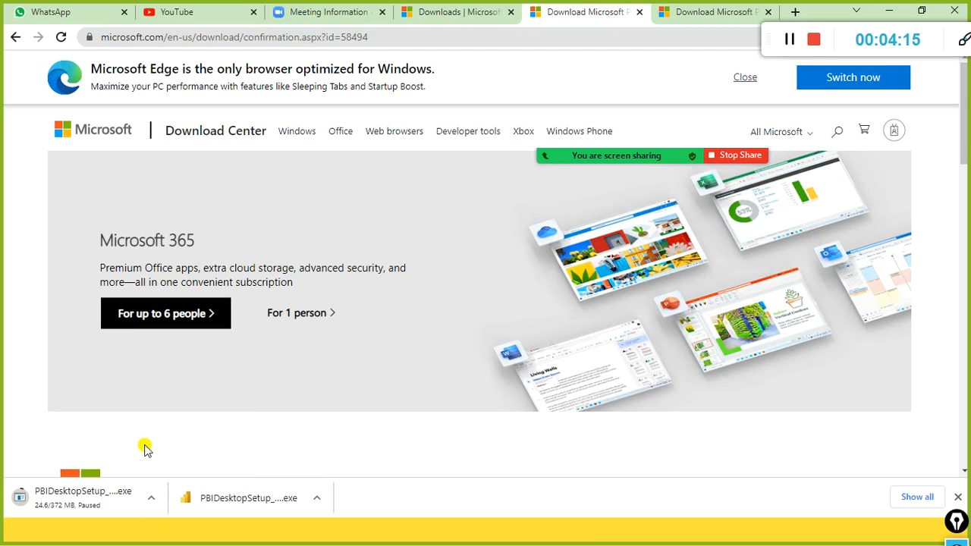
pyautogui.rightClick(115, 508)
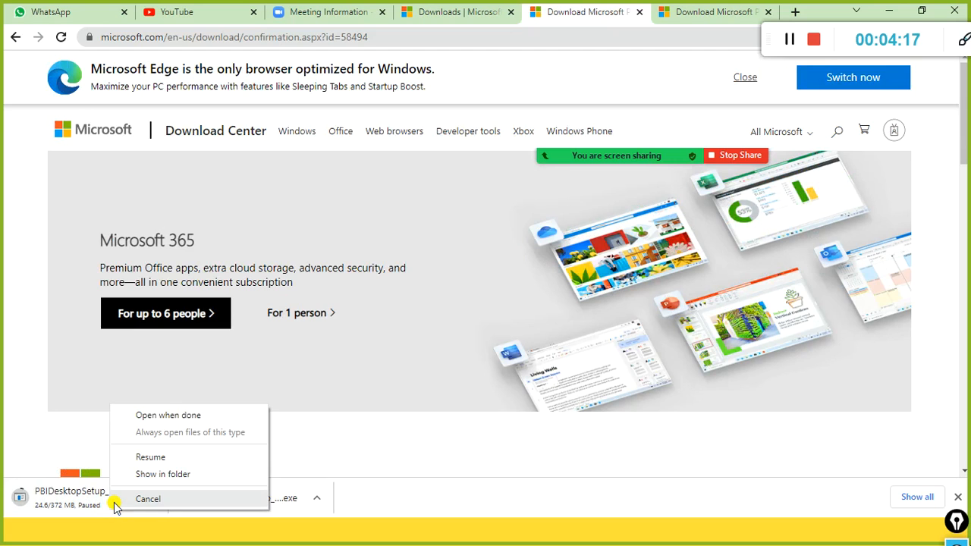
pyautogui.click(145, 500)
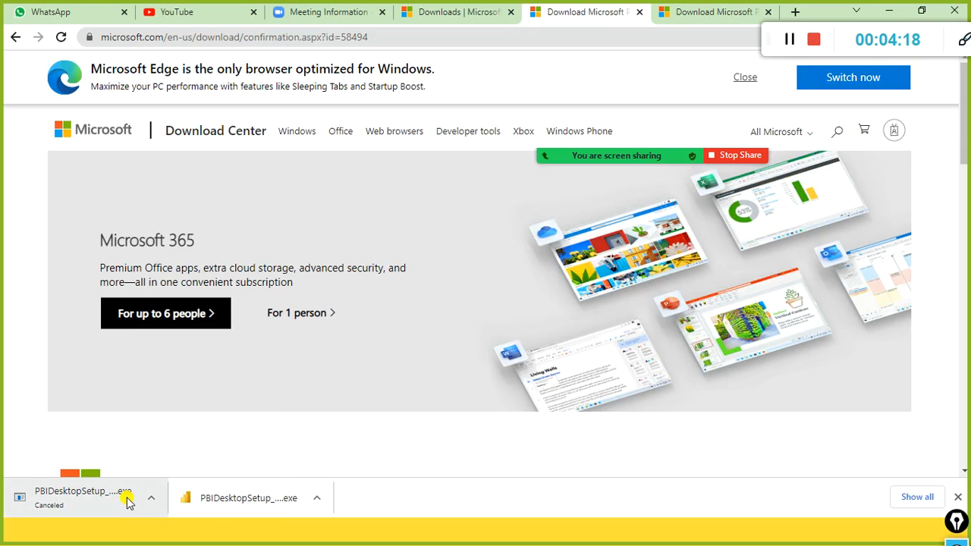
# Show the previously downloaded Power BI Desktop installer in its folder.
pyautogui.rightClick(272, 499)
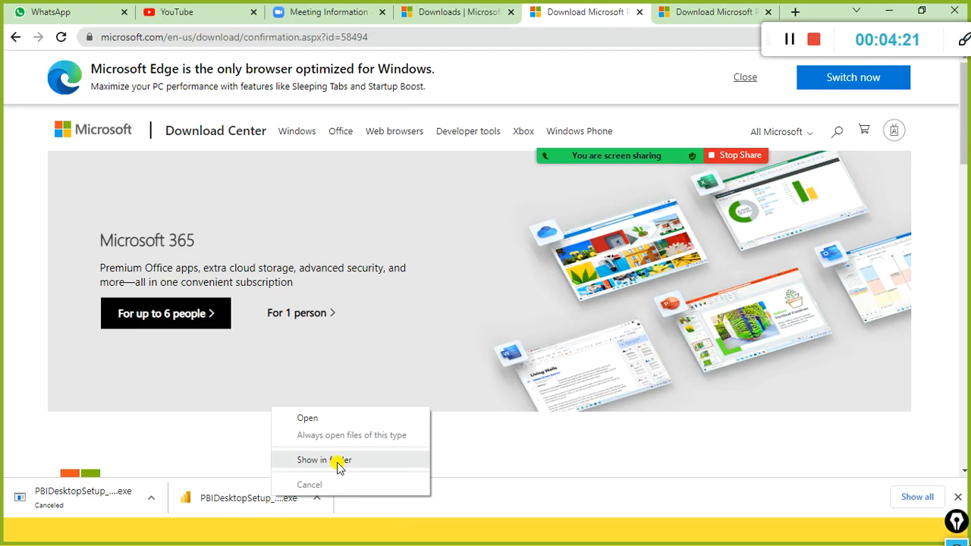
pyautogui.click(453, 446)
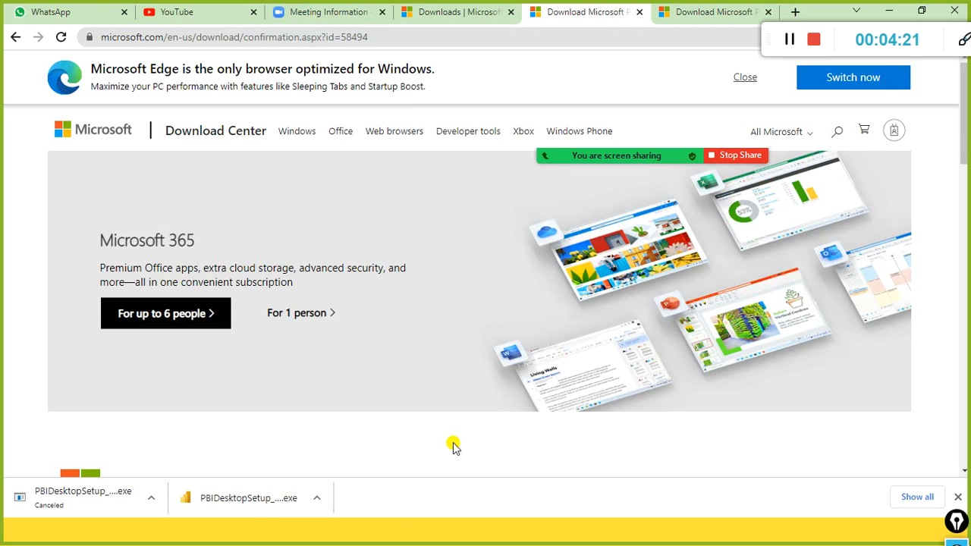
pyautogui.rightClick(249, 501)
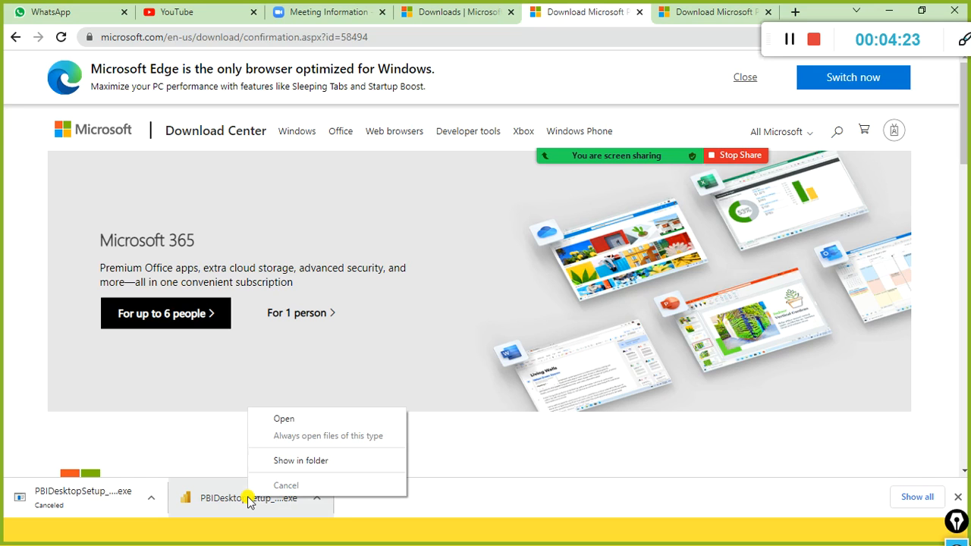
pyautogui.click(310, 462)
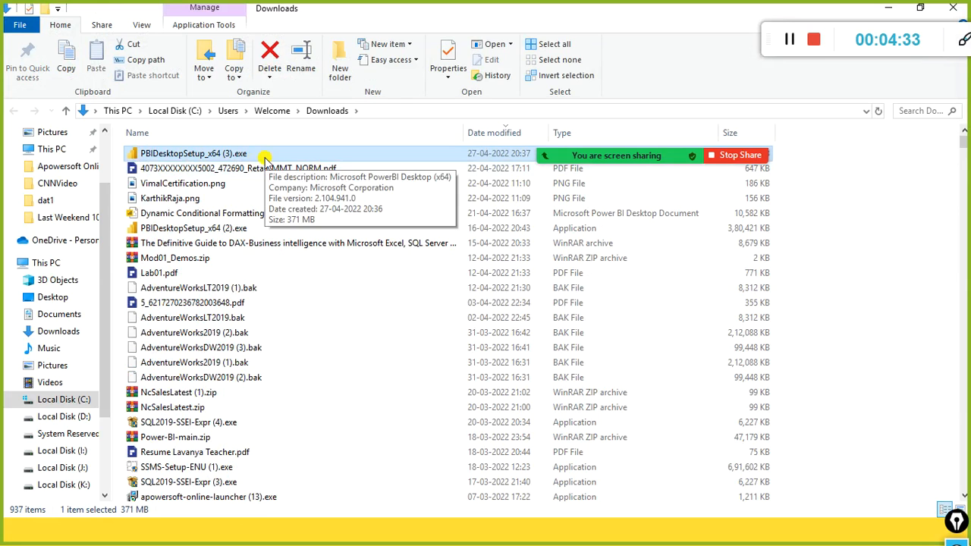
# Run PBIDesktopSetup_x64 (3).exe, continue the setup wizard in English, and move its window down slightly.
pyautogui.doubleClick(180, 157)
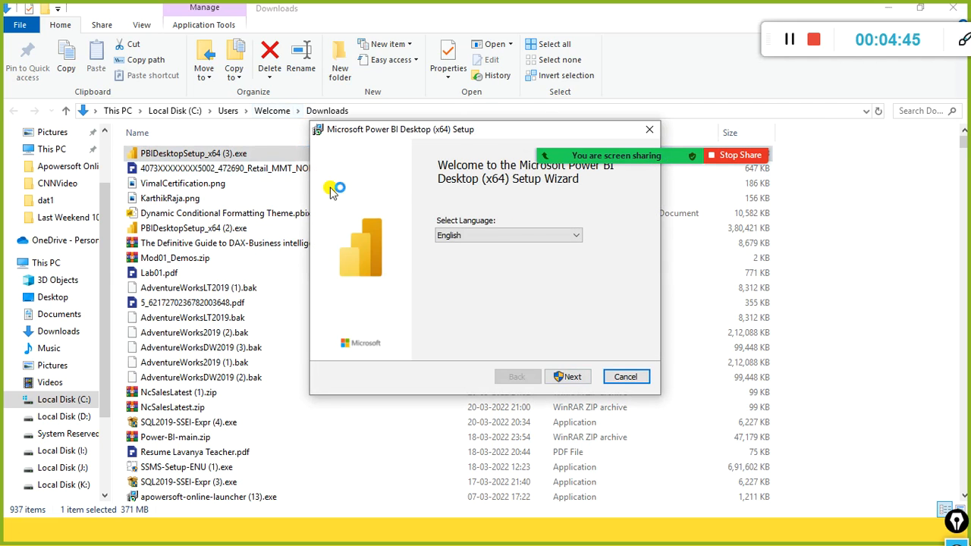
pyautogui.click(571, 377)
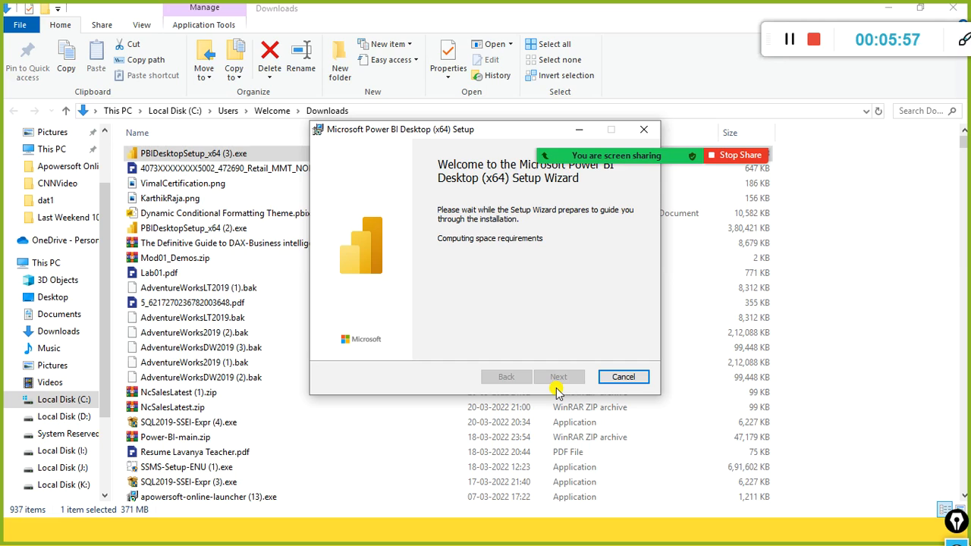
pyautogui.moveTo(456, 129); pyautogui.dragTo(447, 164)
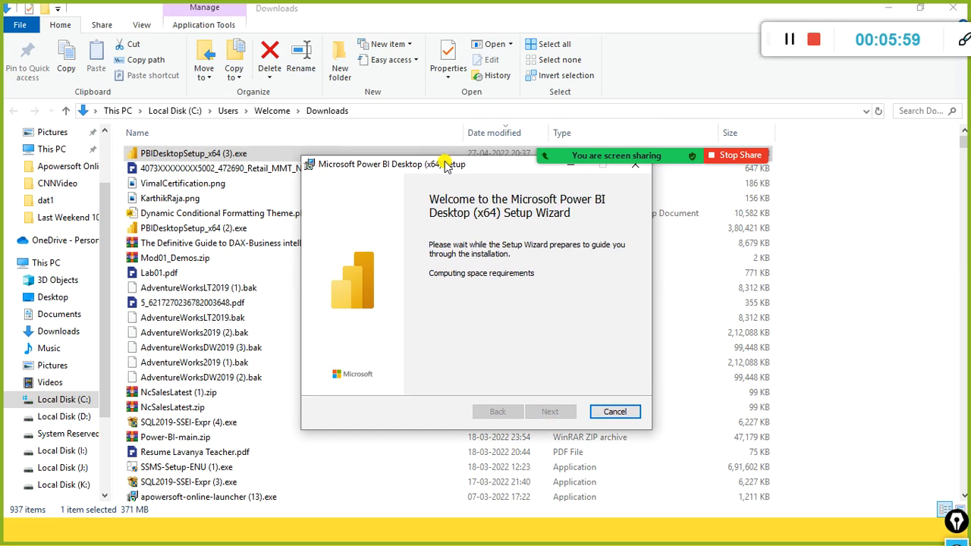
# Move the Zoom meeting controls up off the setup wizard, review the participants list and close it.
pyautogui.moveTo(645, 148)
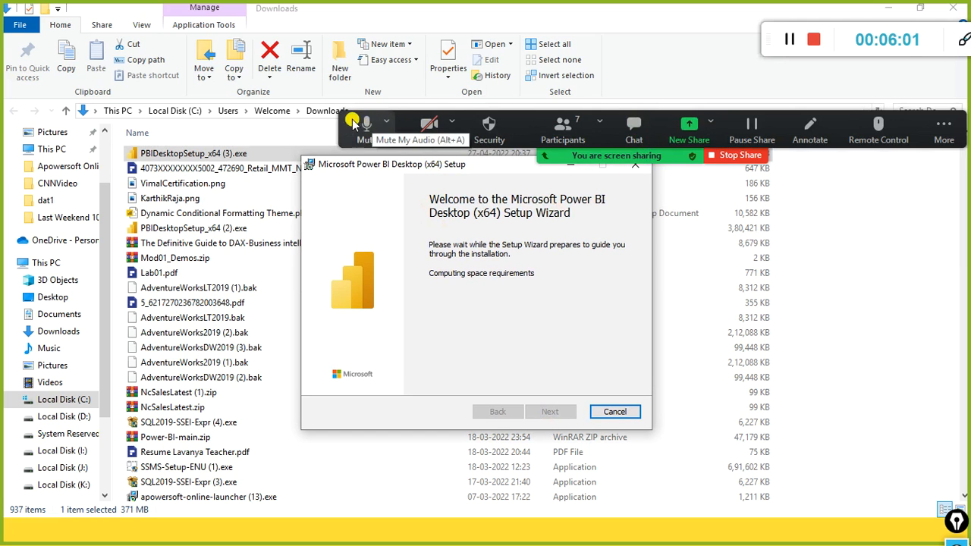
pyautogui.moveTo(352, 120); pyautogui.dragTo(341, 29)
pyautogui.click(552, 34)
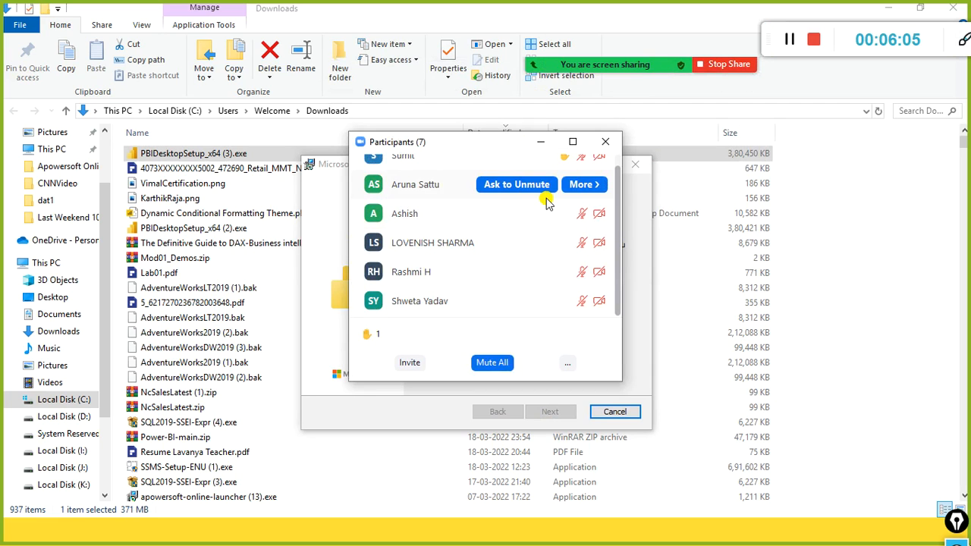
pyautogui.scroll(1, 525, 210)
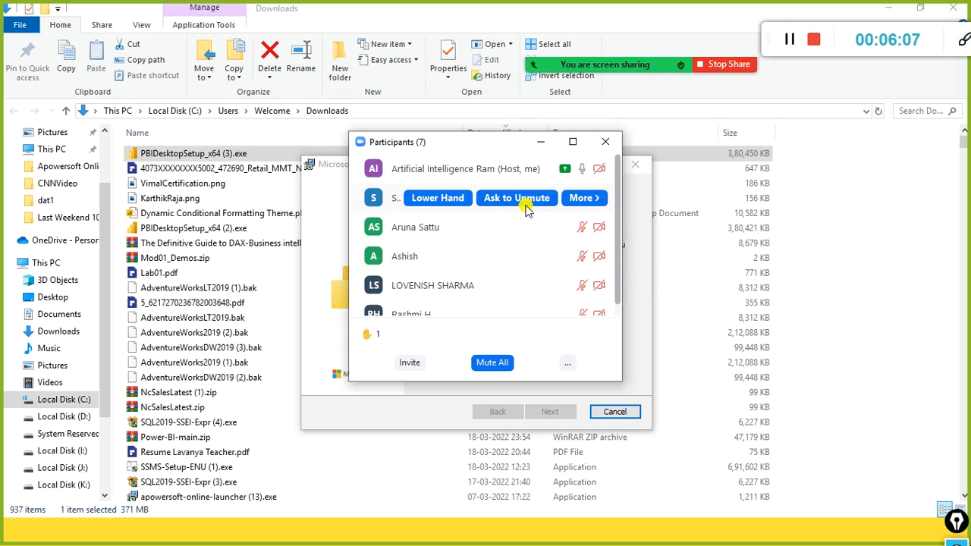
pyautogui.scroll(-1, 568, 183)
pyautogui.scroll(-1, 566, 182)
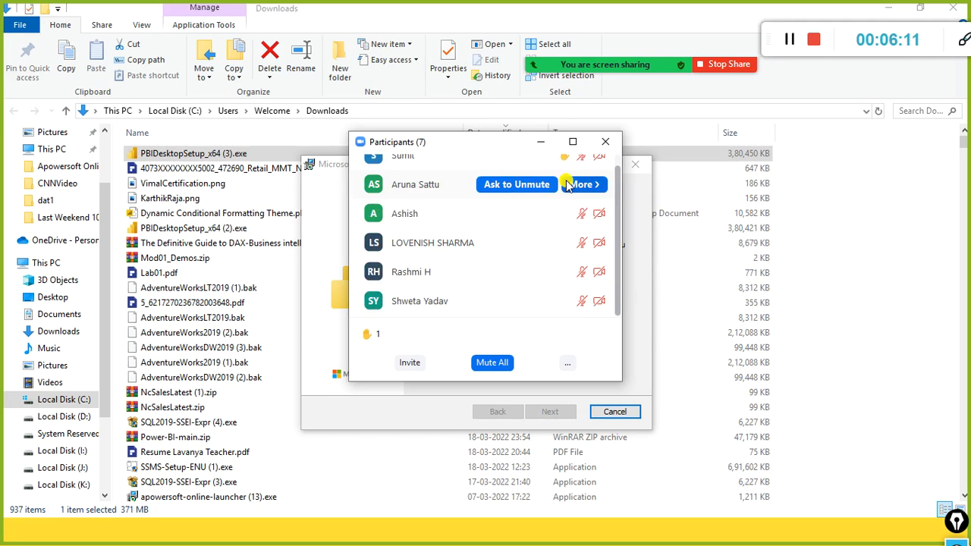
pyautogui.click(606, 142)
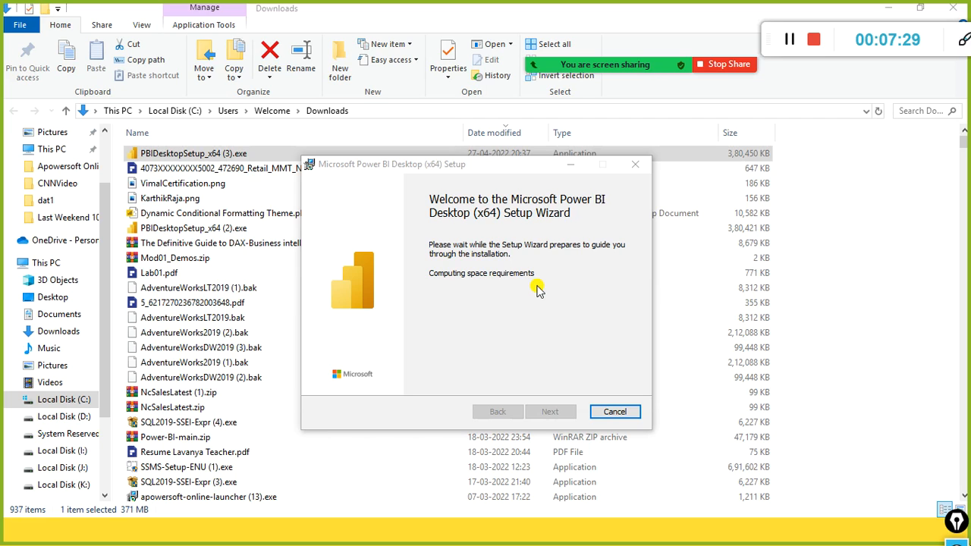
pyautogui.moveTo(482, 171); pyautogui.dragTo(377, 16)
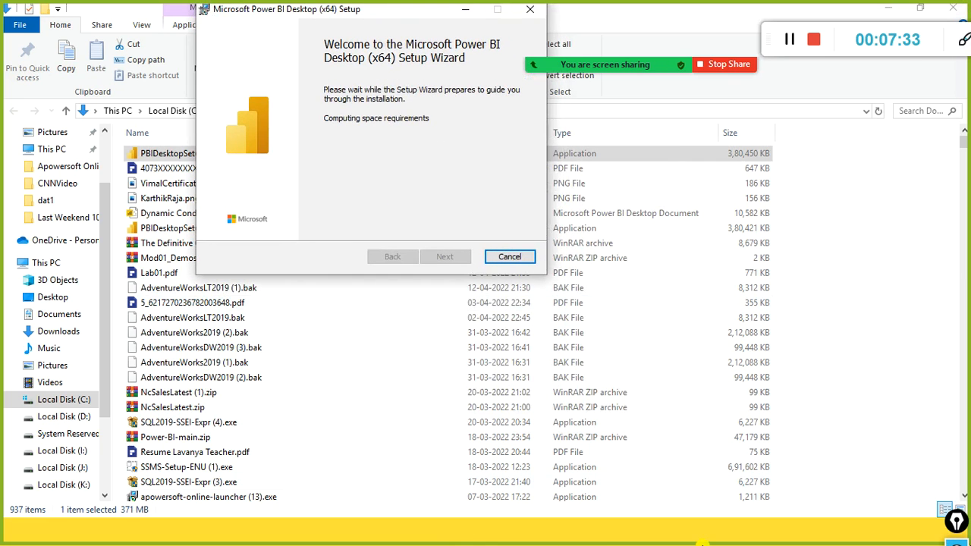
pyautogui.press('super')
pyautogui.click(350, 533)
pyautogui.moveTo(433, 12); pyautogui.dragTo(416, 129)
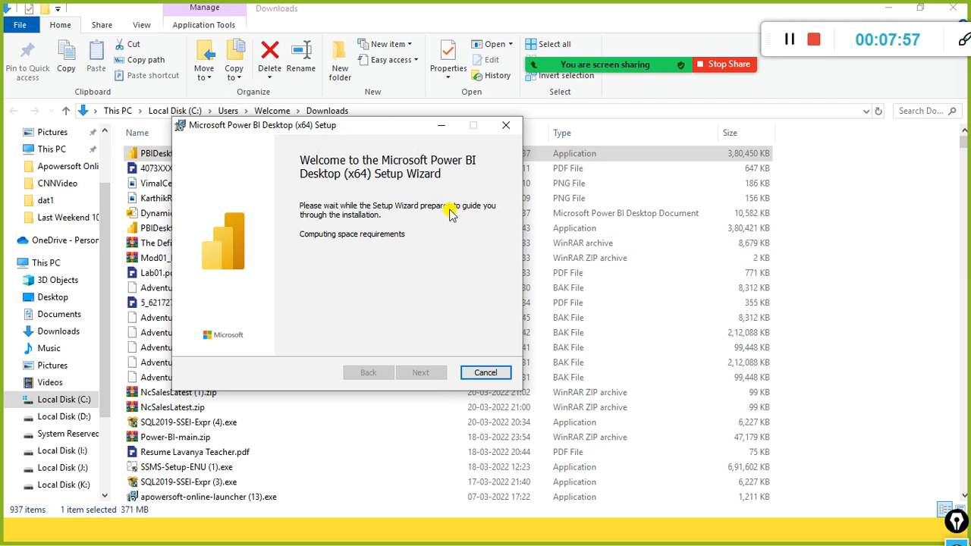
pyautogui.moveTo(327, 126); pyautogui.dragTo(457, 131)
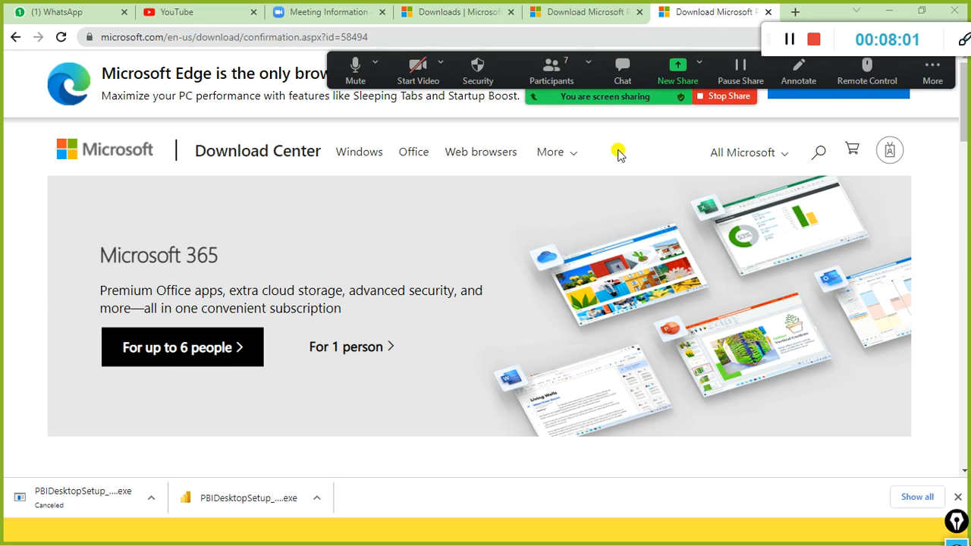
pyautogui.moveTo(768, 38); pyautogui.dragTo(681, 168)
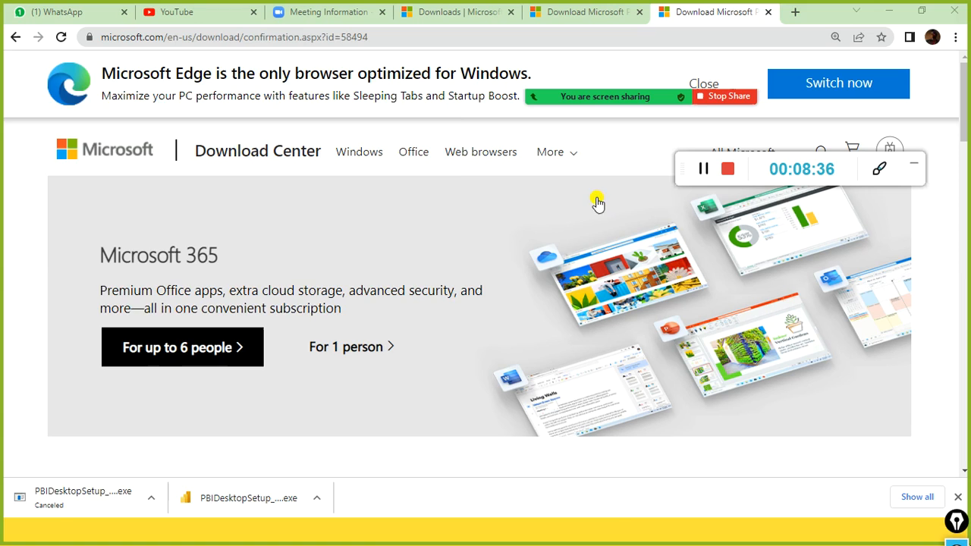
# Search Windows for "power bi desk" and open the Power BI Desktop app.
pyautogui.press('super')
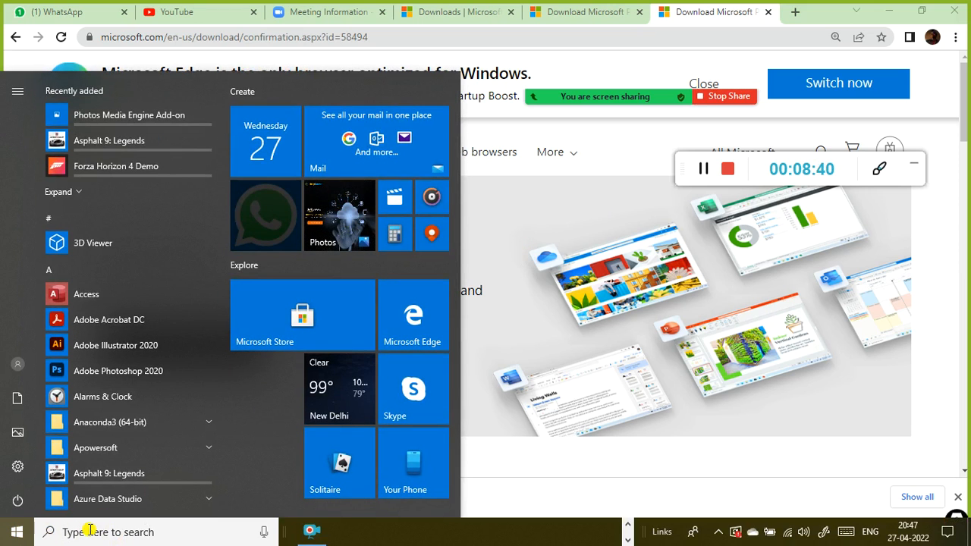
pyautogui.write('power bi ')
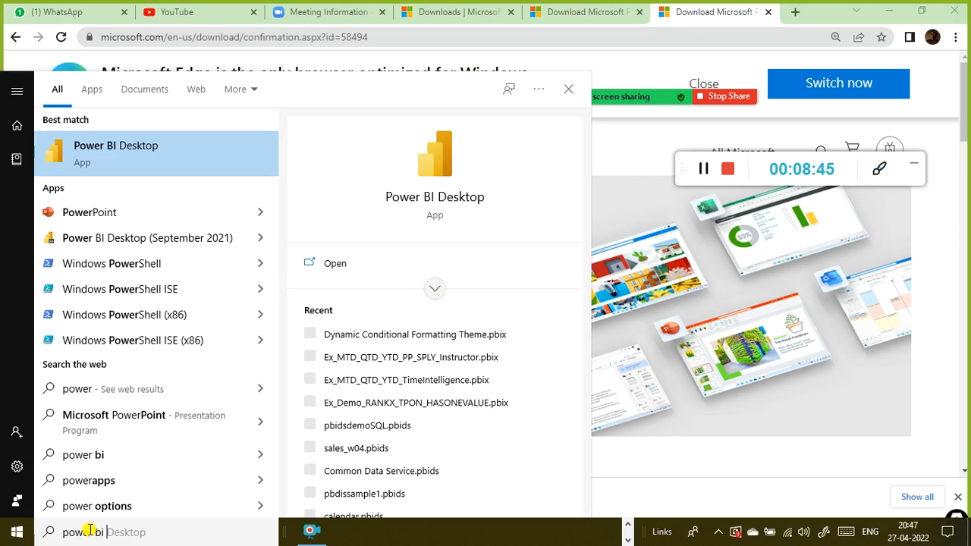
pyautogui.write('desk')
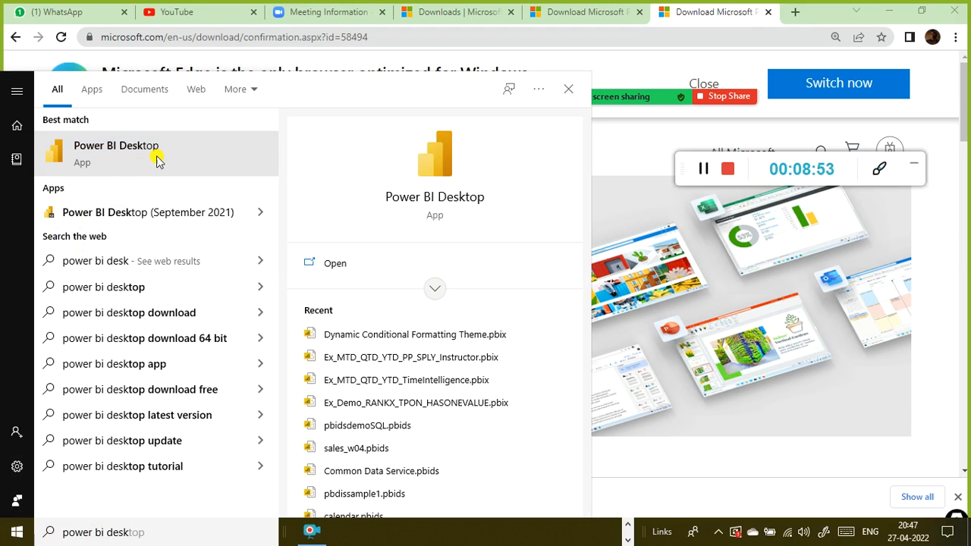
pyautogui.click(340, 264)
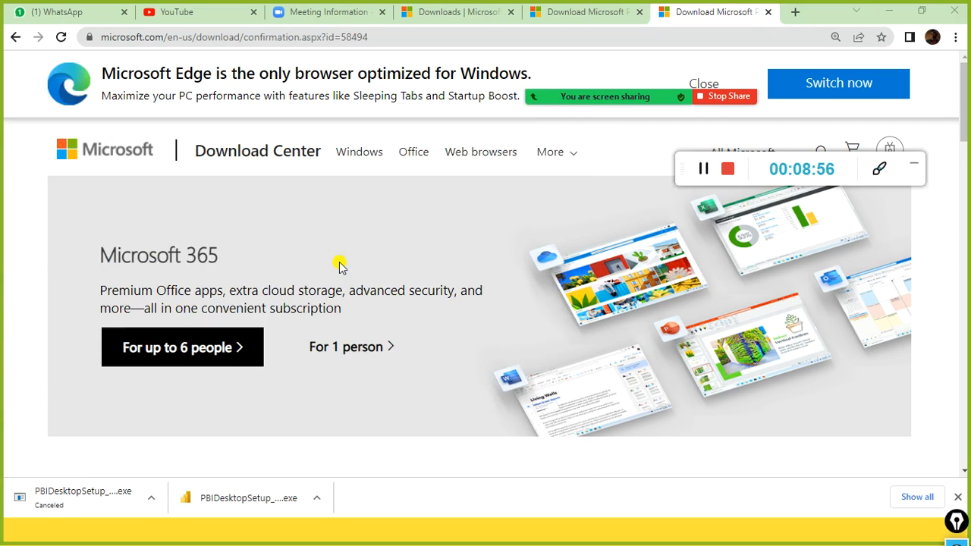
pyautogui.moveTo(347, 214); pyautogui.dragTo(515, 274)
pyautogui.press('super')
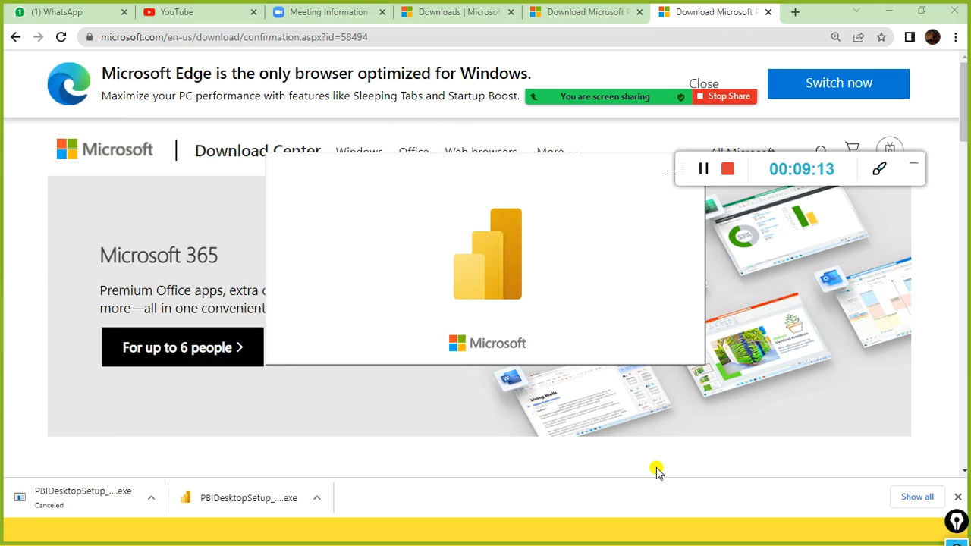
# Move the recorder controls and the Zoom screen-sharing bar clear of the Power BI Desktop splash window.
pyautogui.moveTo(686, 173)
pyautogui.mouseDown()
pyautogui.moveTo(796, 43)
pyautogui.moveTo(782, 64)
pyautogui.mouseUp()
pyautogui.moveTo(677, 173); pyautogui.dragTo(753, 18)
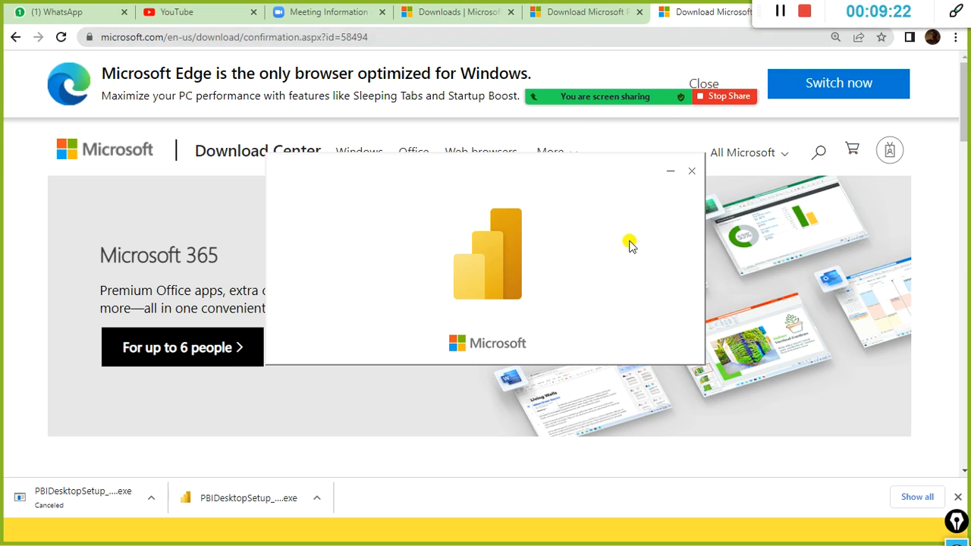
pyautogui.moveTo(556, 86)
pyautogui.moveTo(339, 73); pyautogui.dragTo(100, 11)
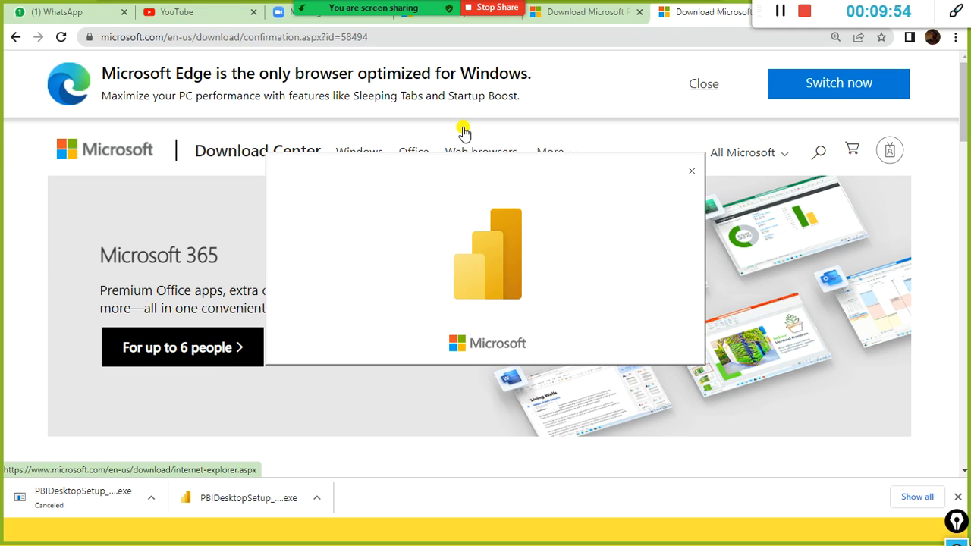
pyautogui.moveTo(438, 7)
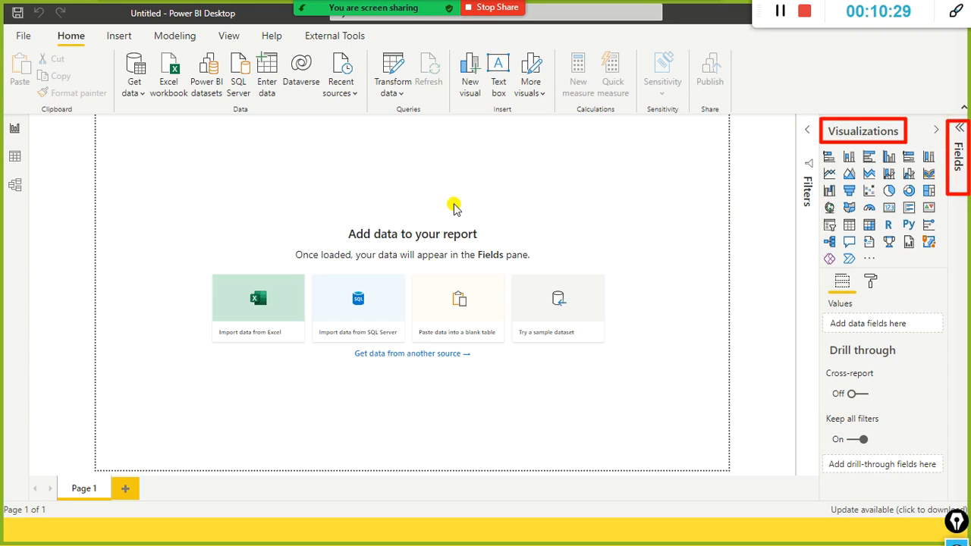
# Place a red on-screen text annotation on the blank report canvas above the "Add data to your report" heading.
pyautogui.click(177, 172)
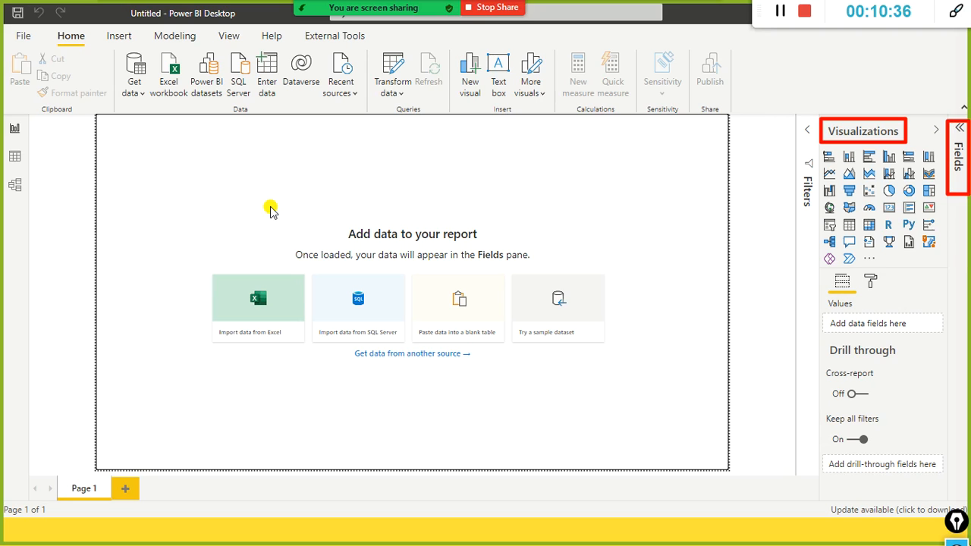
pyautogui.hotkey('ctrl', 'shift', 't')
pyautogui.click(301, 161)
pyautogui.click(364, 224)
pyautogui.write('vISUZ')
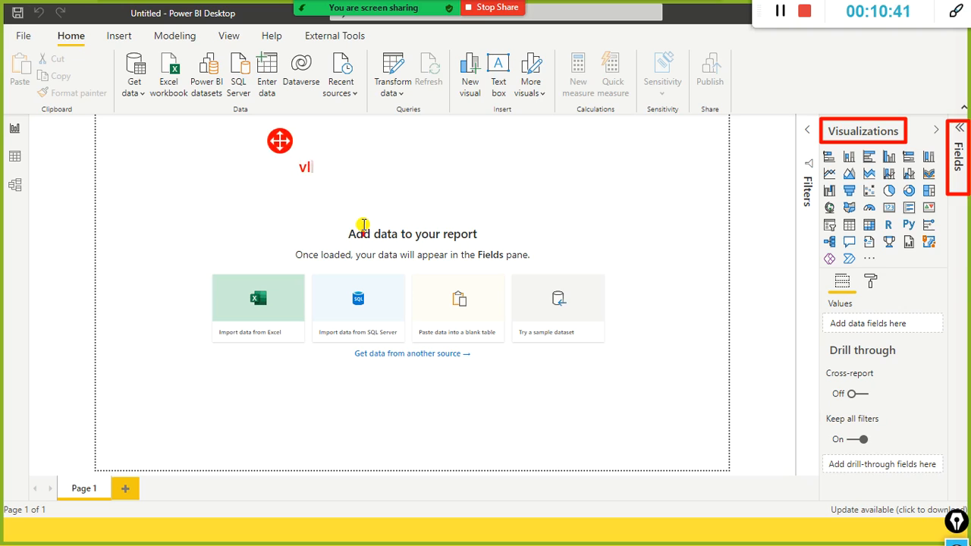
pyautogui.press('BackSpace')
pyautogui.press('BackSpace')
pyautogui.press('BackSpace')
pyautogui.press('BackSpace')
pyautogui.press('BackSpace')
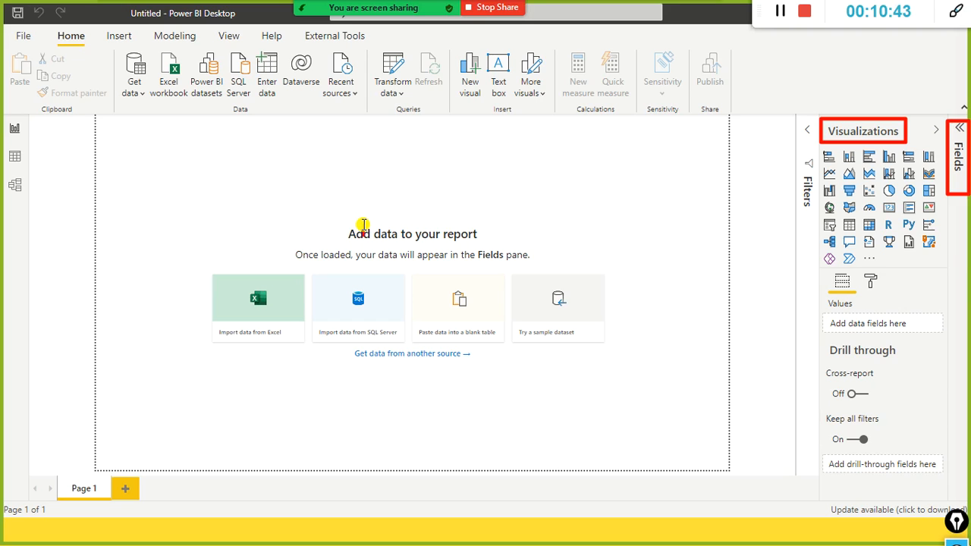
pyautogui.write('v')
pyautogui.press('BackSpace')
# Write "Visualization Pane" and "Fields Pane" on two lines of the annotation, and draw a red box around the visual types gallery.
pyautogui.write('Visual')
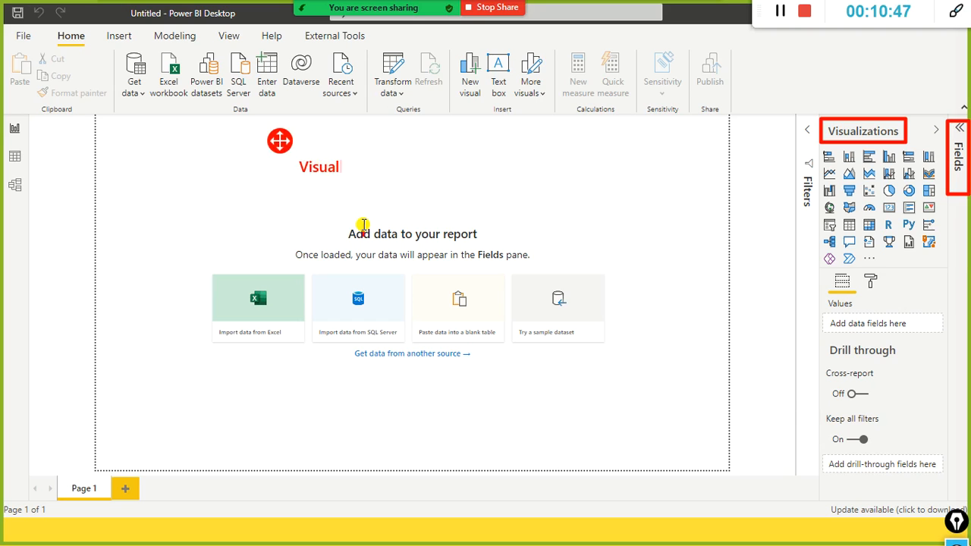
pyautogui.write('ization P')
pyautogui.press('BackSpace')
pyautogui.press('BackSpace')
pyautogui.press('BackSpace')
pyautogui.write('ion Pane ')
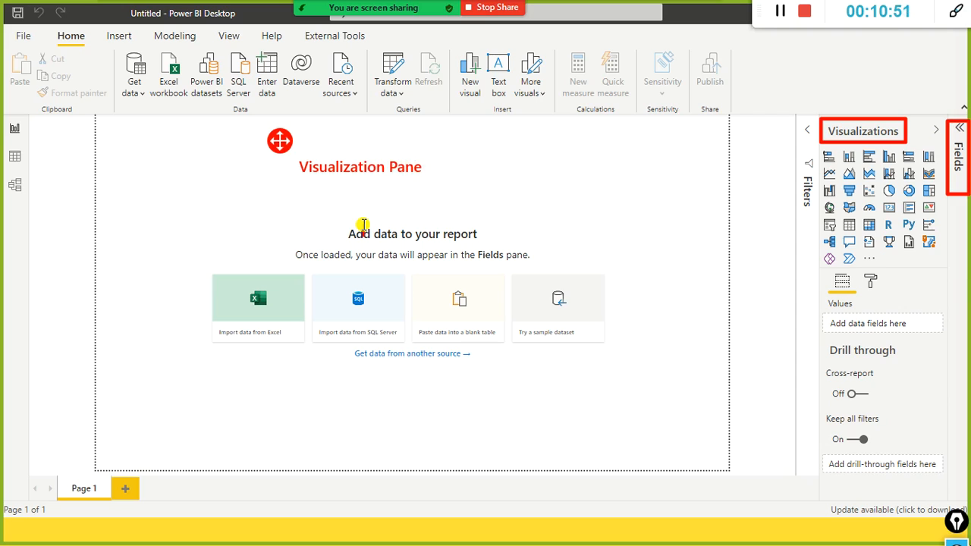
pyautogui.write('Fields Pane')
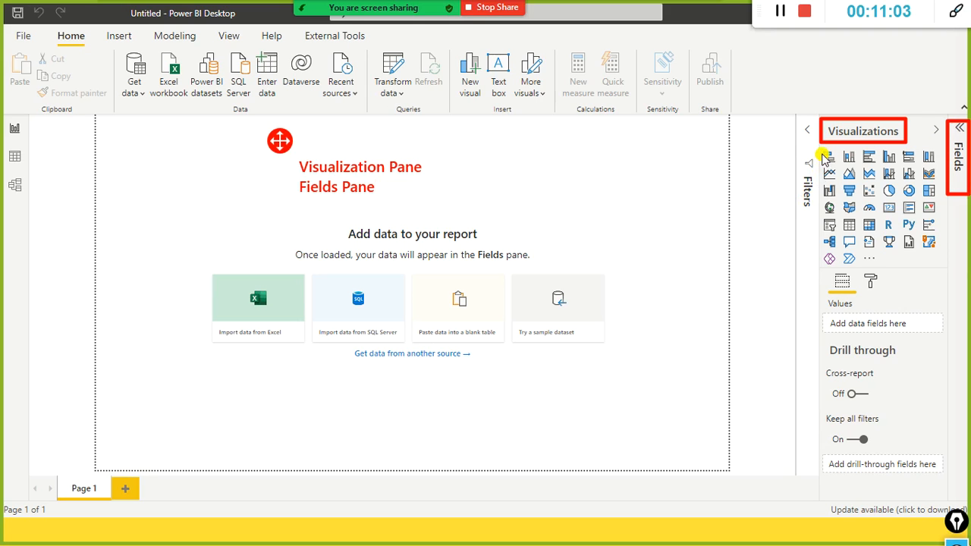
pyautogui.moveTo(818, 168)
pyautogui.mouseDown()
pyautogui.moveTo(817, 275)
pyautogui.moveTo(940, 279)
pyautogui.mouseUp()
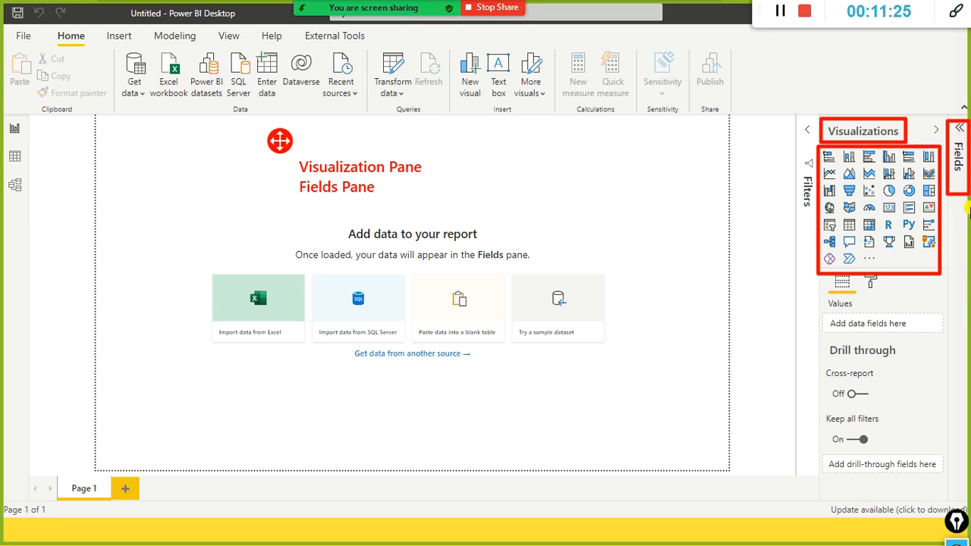
# Collapse and reopen the Visualizations pane, and expand the Filters and Fields panes.
pyautogui.click(940, 132)
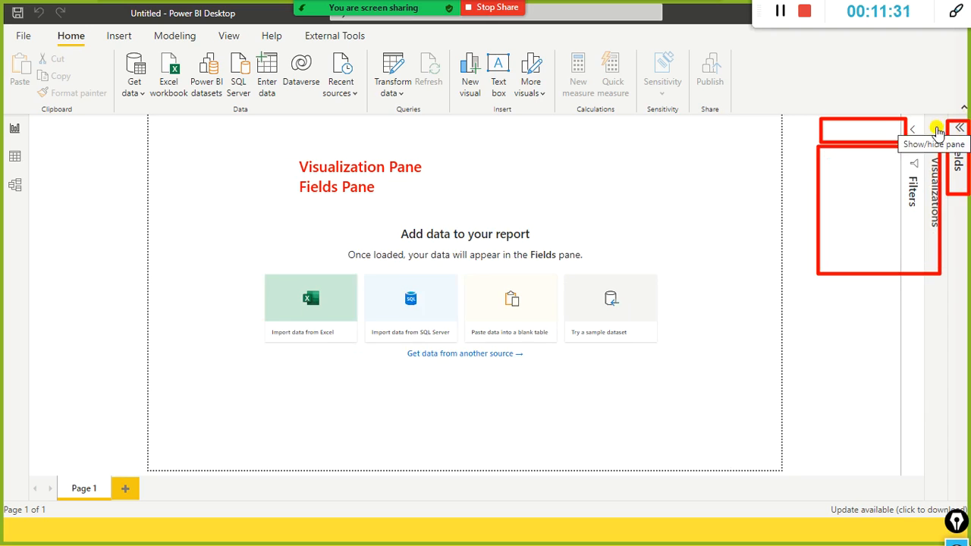
pyautogui.click(938, 132)
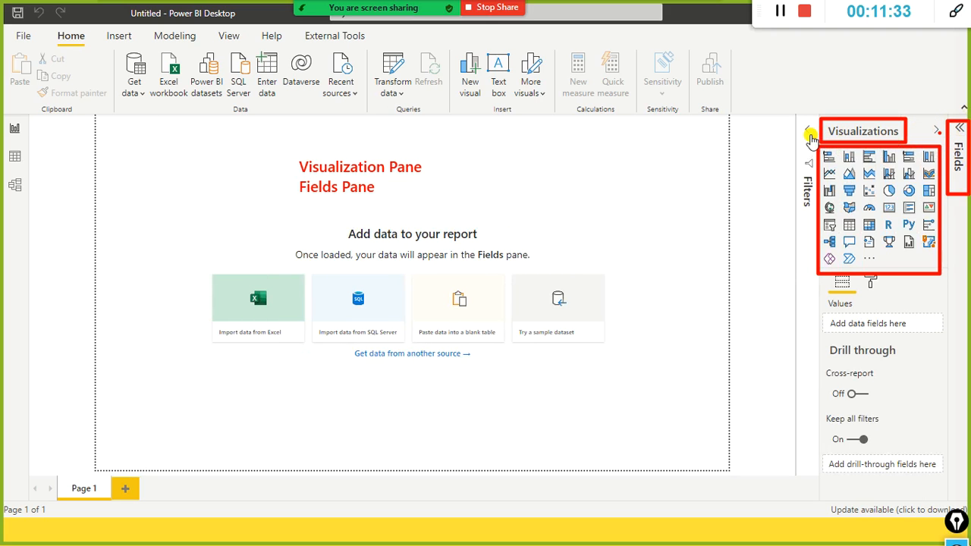
pyautogui.click(810, 137)
pyautogui.click(962, 132)
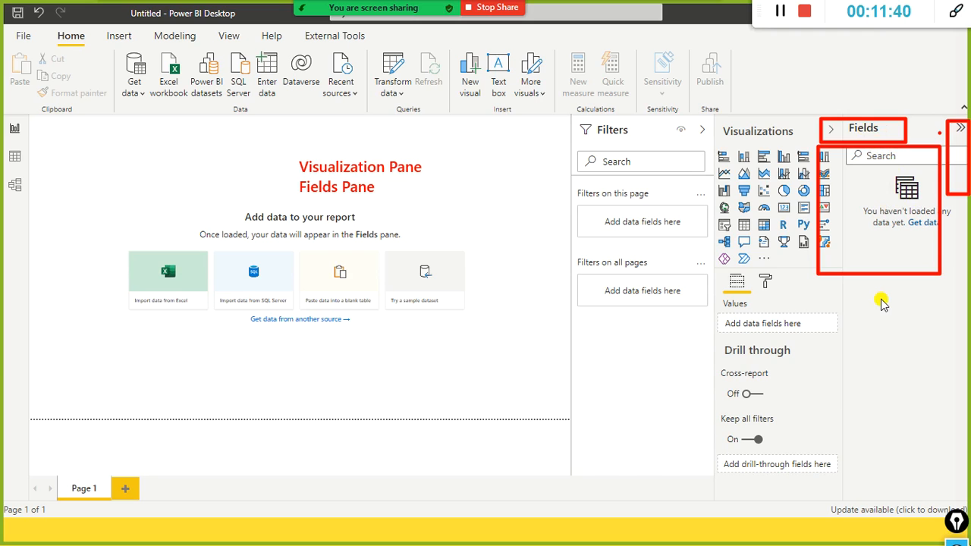
# Draw red boxes around the Report view icon, the report canvas, and the stacked column, clustered column and funnel visuals.
pyautogui.moveTo(277, 7)
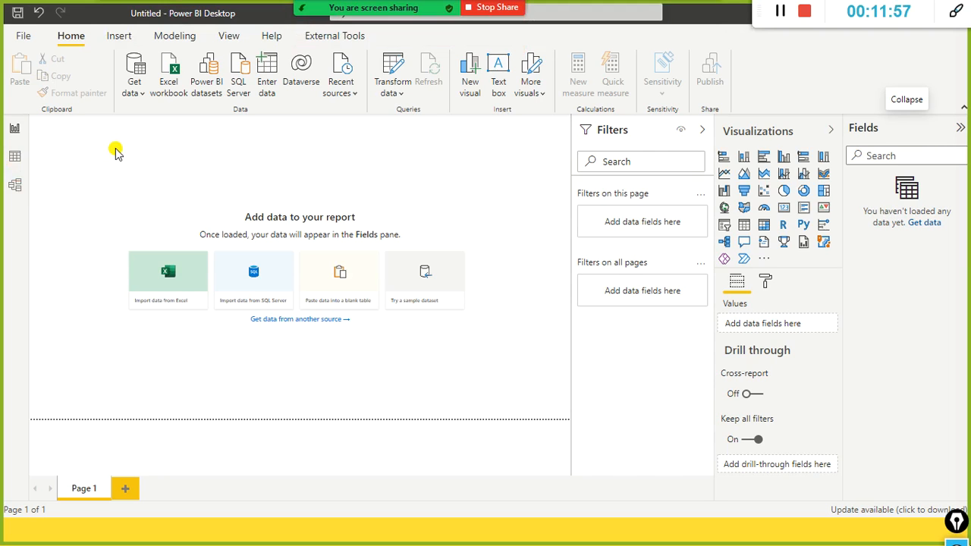
pyautogui.click(10, 133)
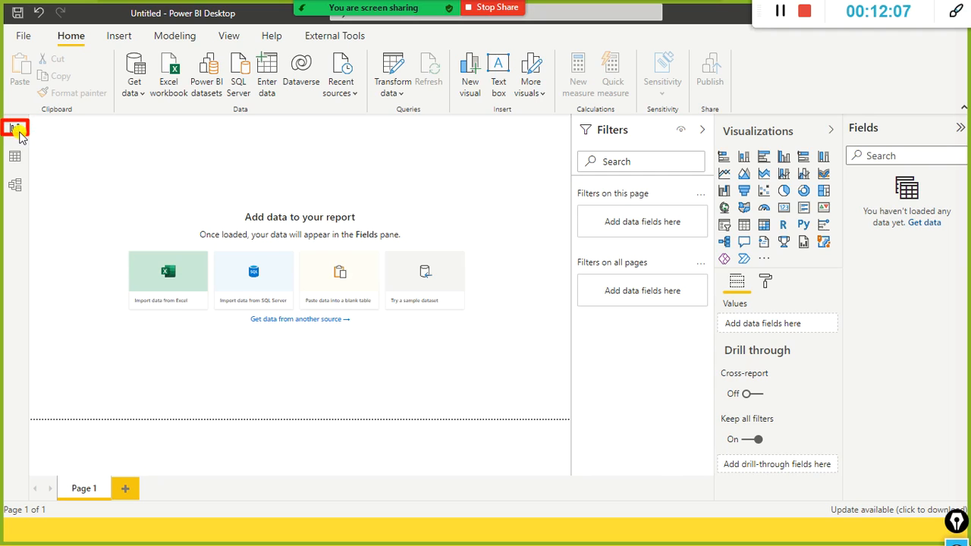
pyautogui.moveTo(42, 122)
pyautogui.mouseDown()
pyautogui.moveTo(53, 310)
pyautogui.moveTo(552, 446)
pyautogui.moveTo(585, 423)
pyautogui.moveTo(562, 403)
pyautogui.mouseUp()
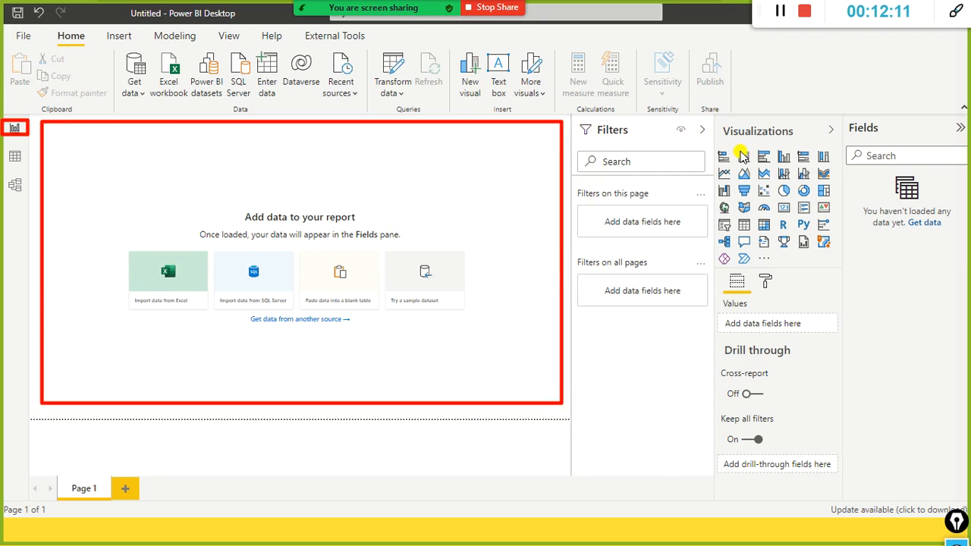
pyautogui.moveTo(738, 149)
pyautogui.mouseDown()
pyautogui.moveTo(756, 167)
pyautogui.moveTo(795, 166)
pyautogui.mouseUp()
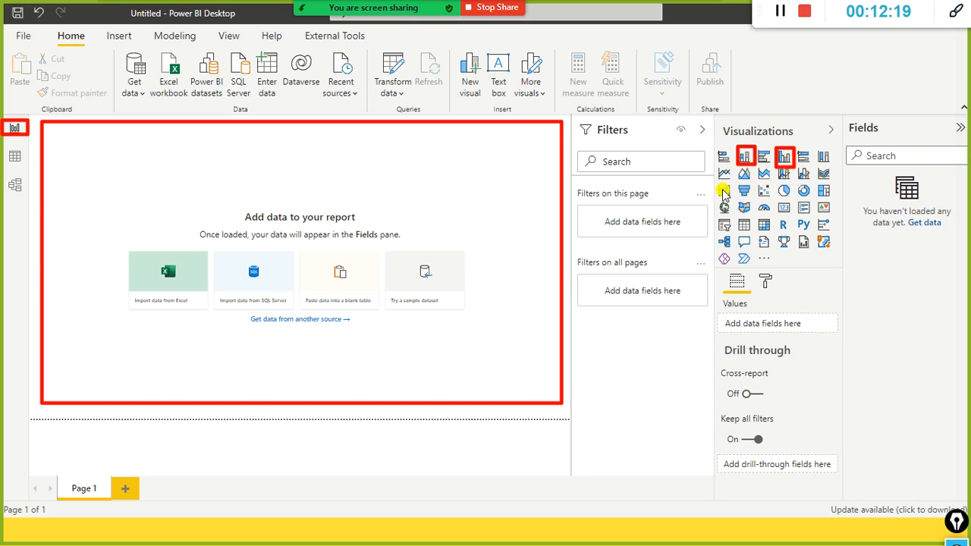
pyautogui.moveTo(734, 180); pyautogui.dragTo(751, 195)
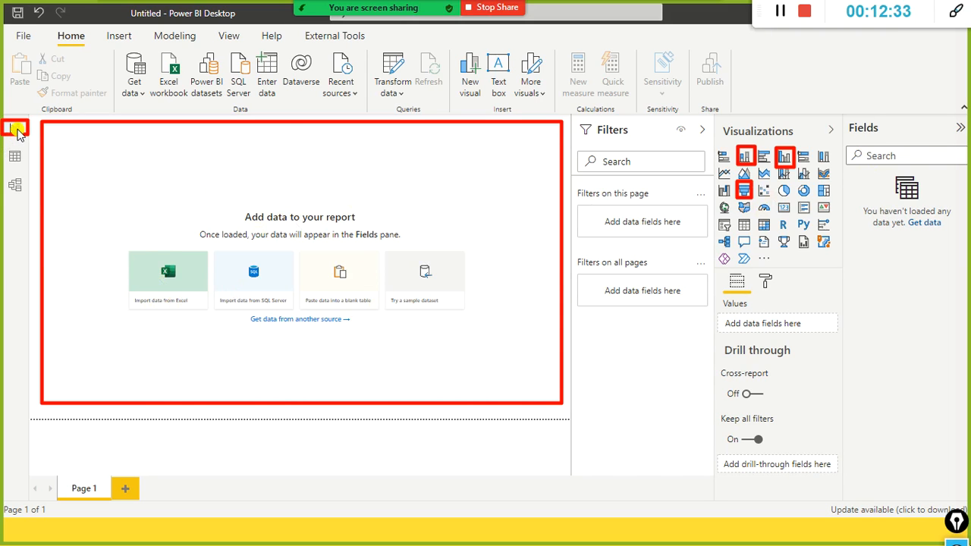
# Box the Data view icon in red, and draw arrows down the Fields pane and from the canvas to that icon.
pyautogui.write('@')
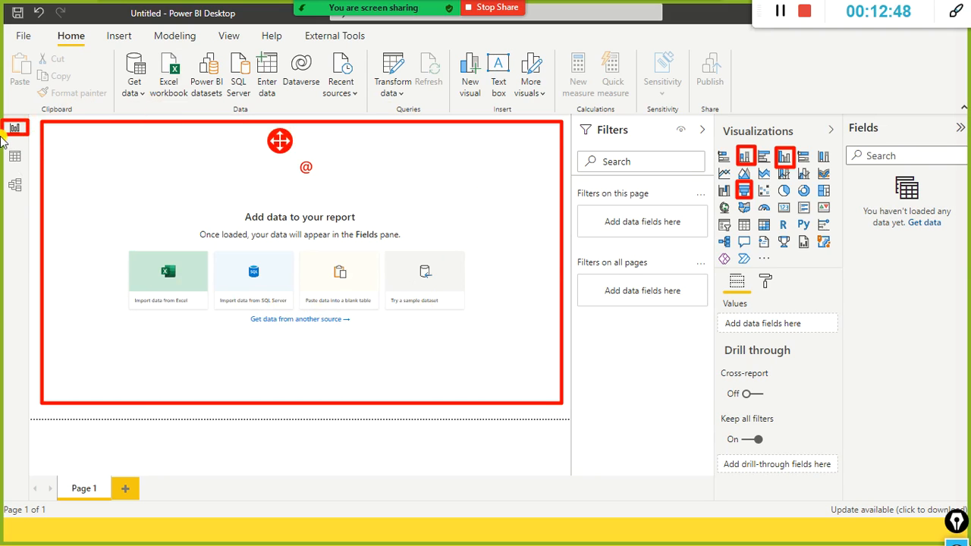
pyautogui.moveTo(3, 146); pyautogui.dragTo(28, 167)
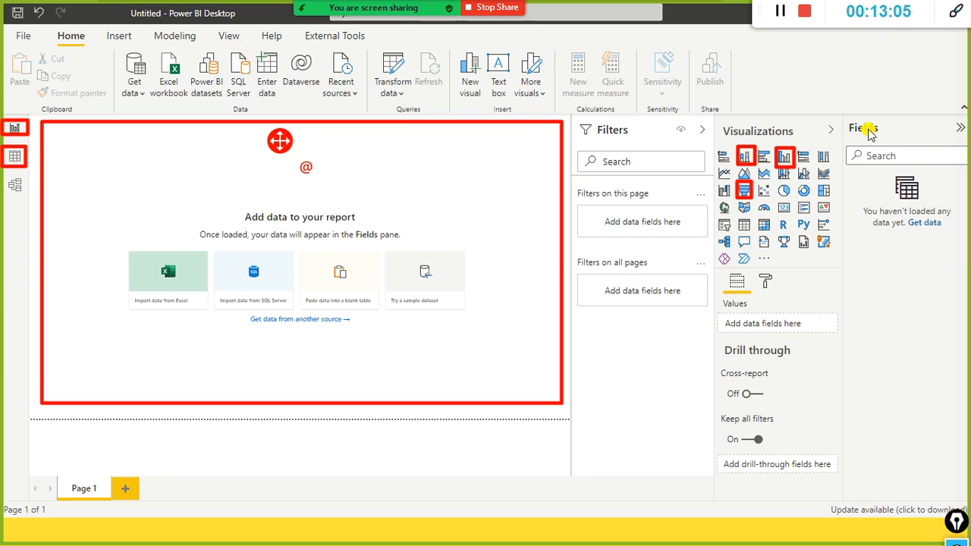
pyautogui.moveTo(880, 131)
pyautogui.mouseDown()
pyautogui.moveTo(897, 180)
pyautogui.moveTo(883, 199)
pyautogui.moveTo(882, 232)
pyautogui.mouseUp()
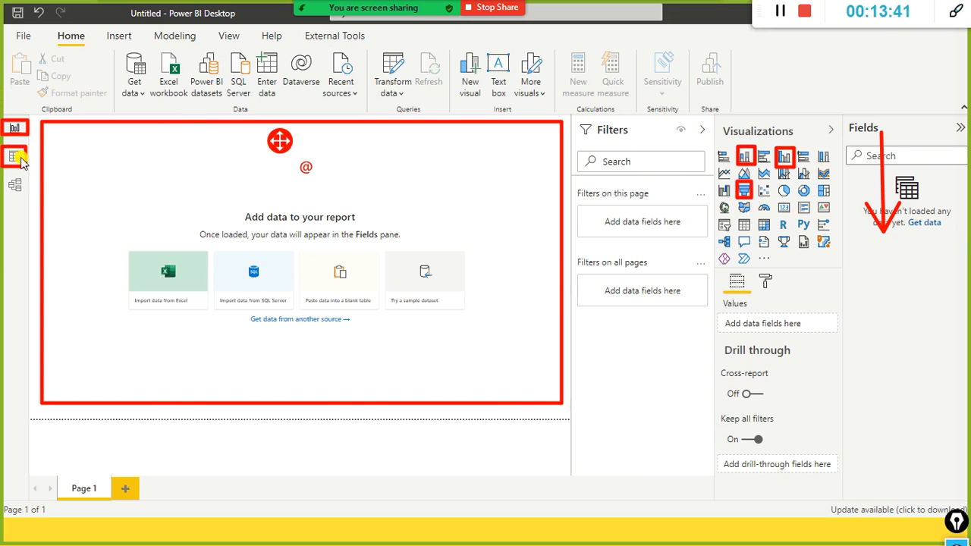
pyautogui.moveTo(109, 245)
pyautogui.mouseDown()
pyautogui.moveTo(19, 176)
pyautogui.moveTo(16, 156)
pyautogui.mouseUp()
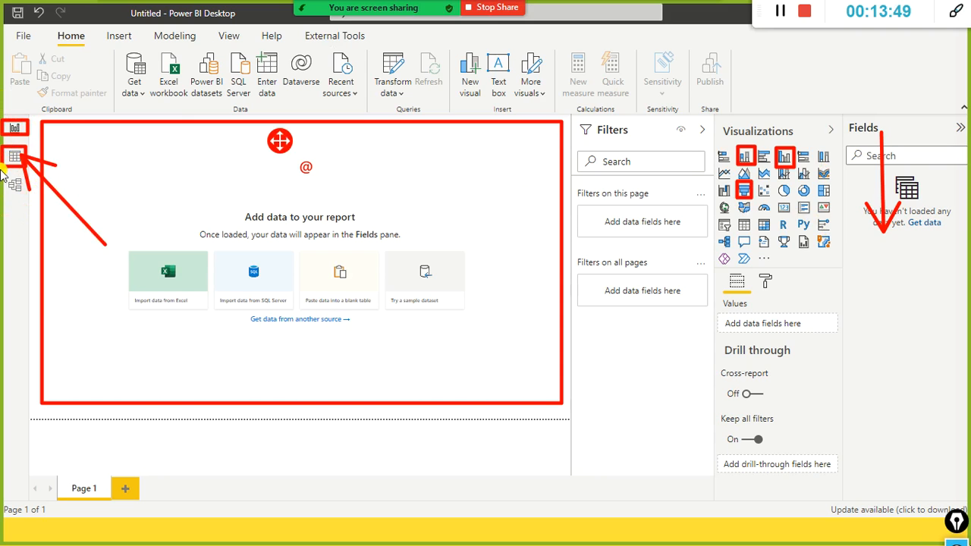
# Box the Model view icon in red and draw an arrow from it to a "Power Pivot" text label on the canvas.
pyautogui.moveTo(4, 173); pyautogui.dragTo(27, 203)
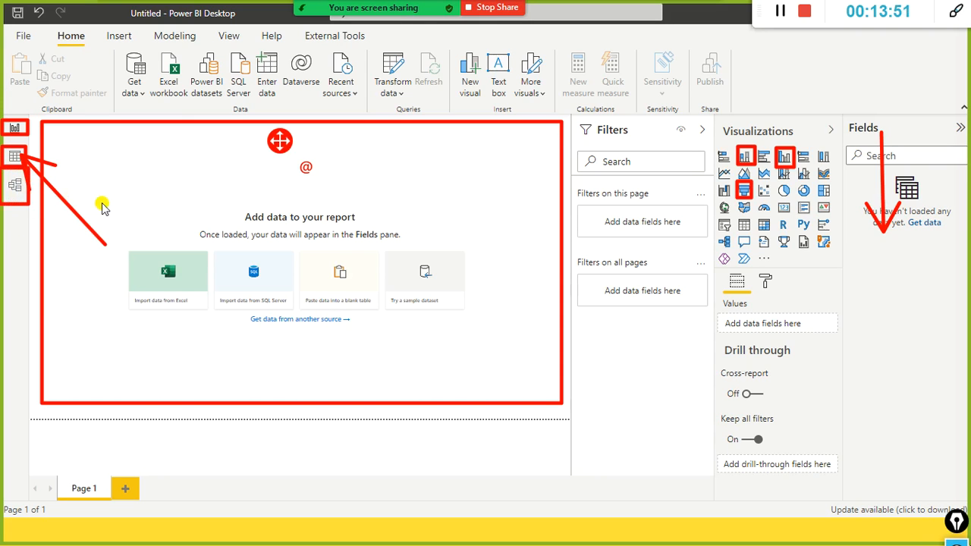
pyautogui.moveTo(23, 201); pyautogui.dragTo(202, 251)
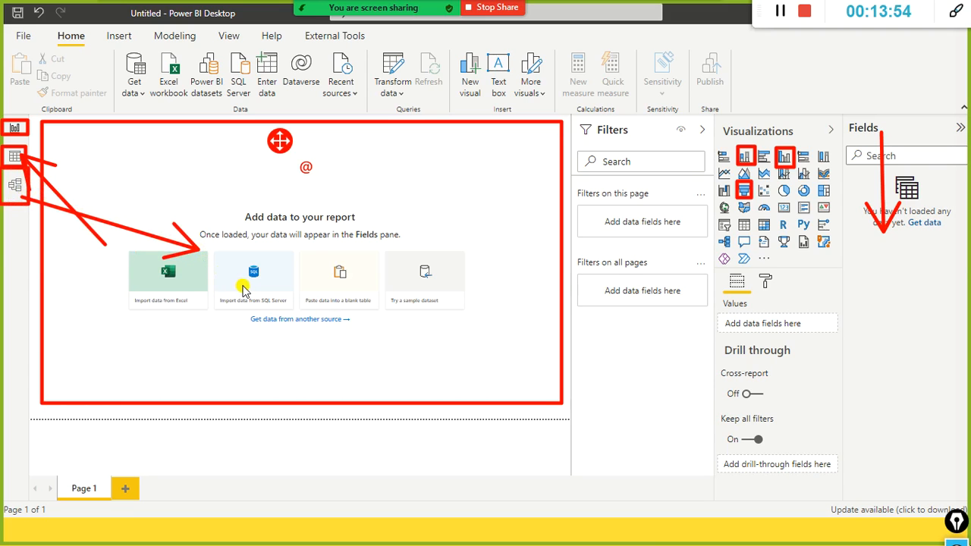
pyautogui.click(213, 251)
pyautogui.write('Power')
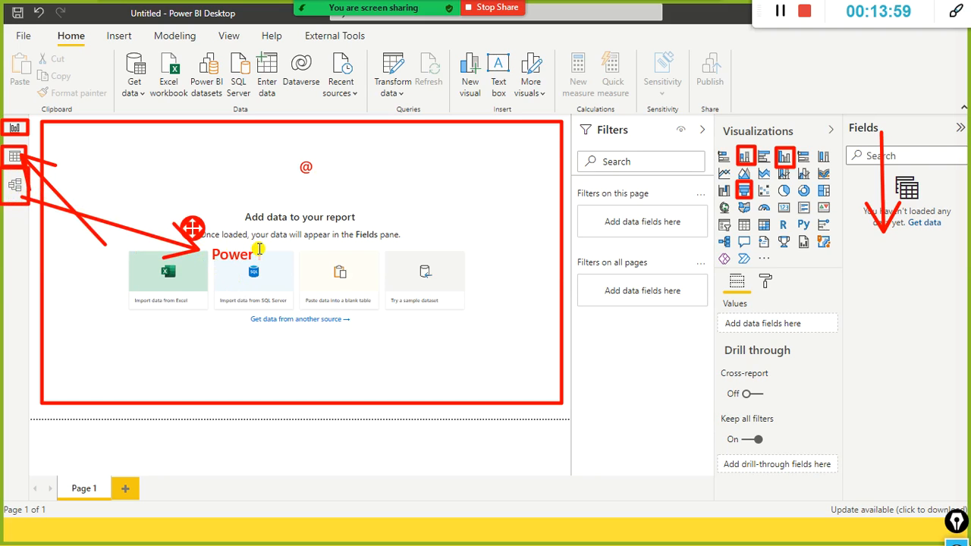
pyautogui.write(' Pivot')
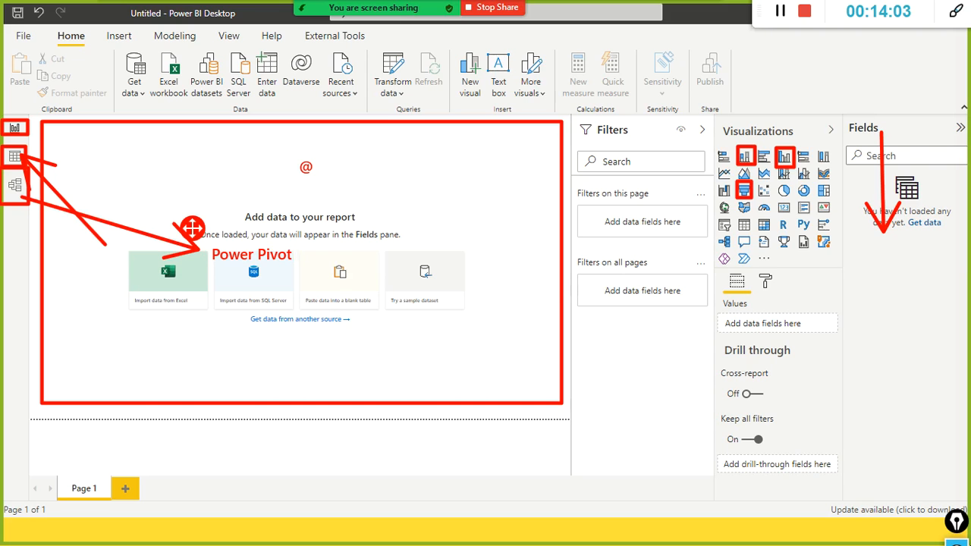
pyautogui.click(269, 266)
# Draw a red arrow from the Report view icon onto the canvas and label it "Report View".
pyautogui.moveTo(7, 120)
pyautogui.mouseDown()
pyautogui.moveTo(29, 136)
pyautogui.moveTo(193, 166)
pyautogui.mouseUp()
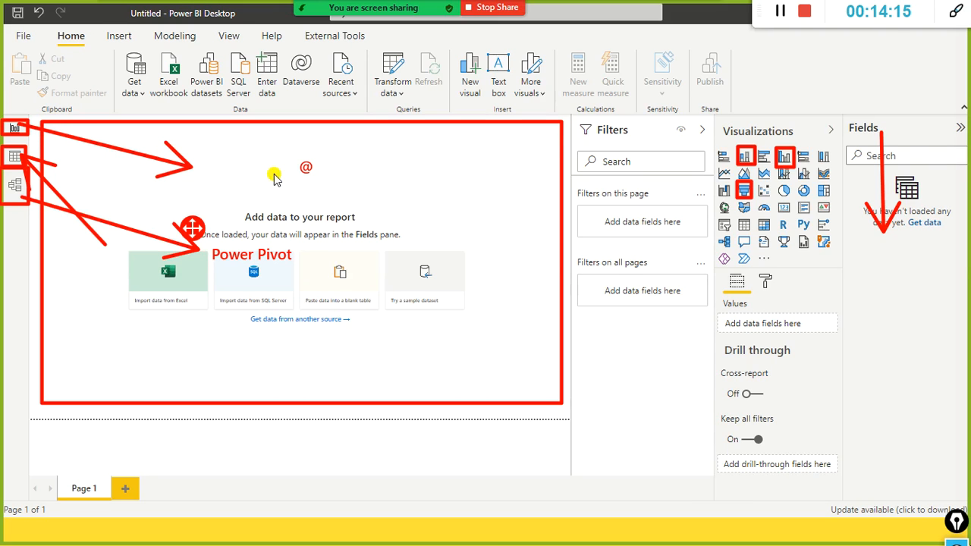
pyautogui.click(216, 165)
pyautogui.write('Re')
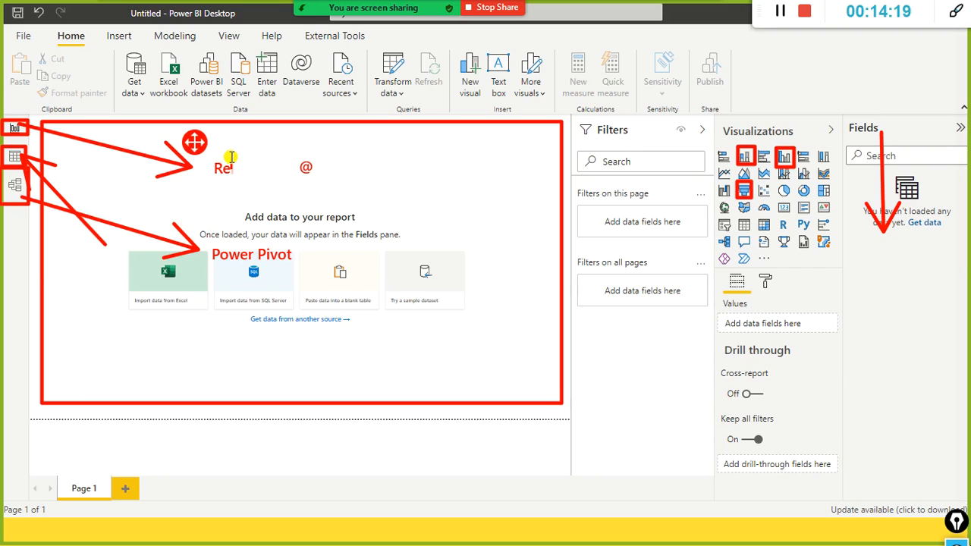
pyautogui.write('port View')
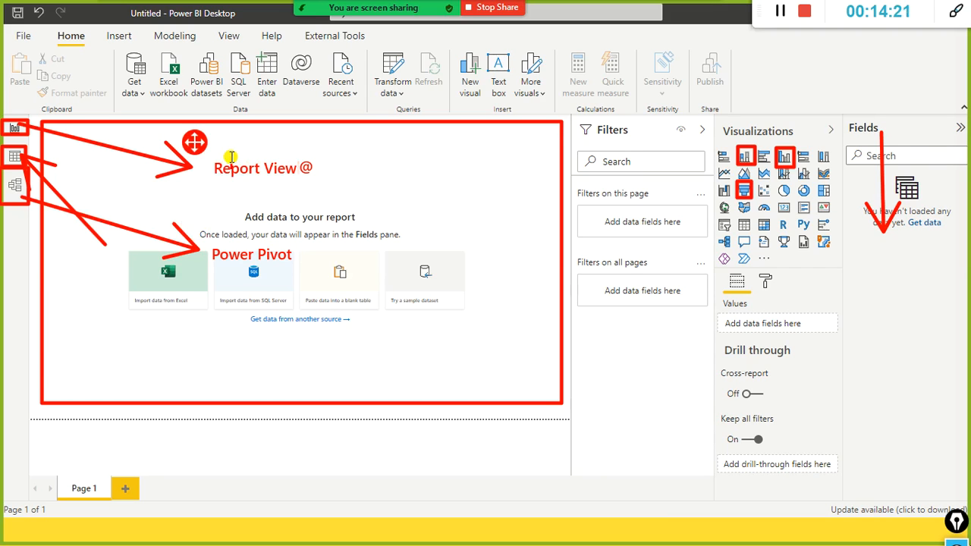
pyautogui.click(232, 157)
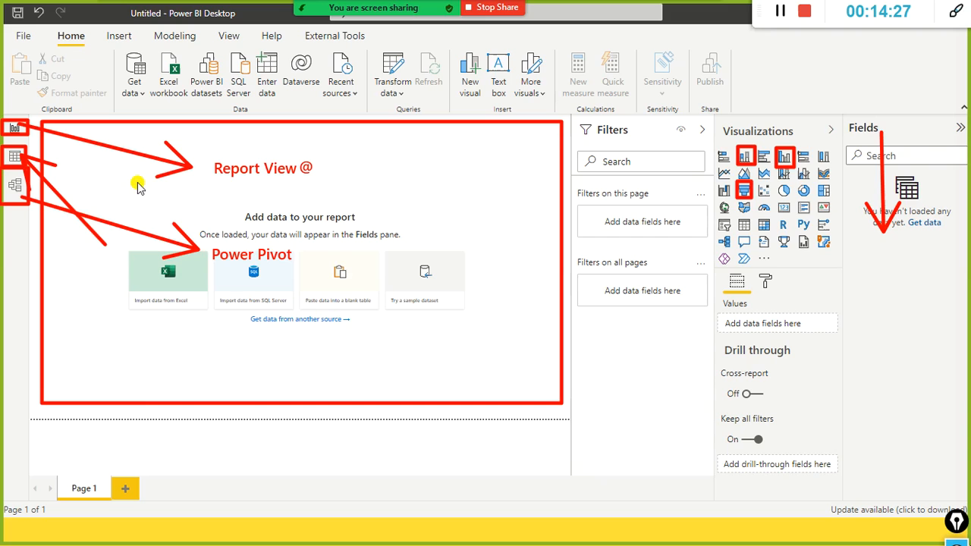
# Draw a red arrow from the Data view icon onto the canvas and label it "Data View".
pyautogui.moveTo(32, 156)
pyautogui.mouseDown()
pyautogui.moveTo(295, 213)
pyautogui.moveTo(294, 225)
pyautogui.moveTo(218, 214)
pyautogui.moveTo(224, 205)
pyautogui.mouseUp()
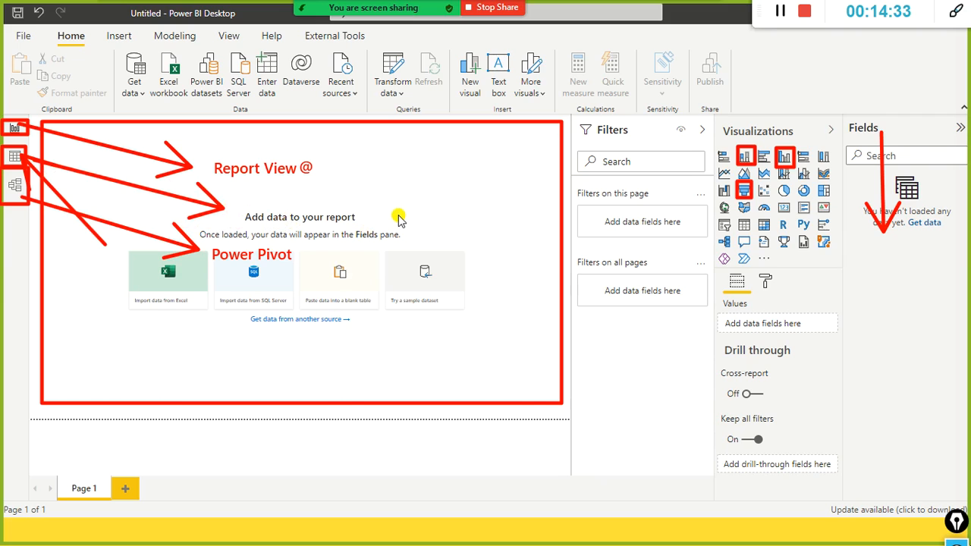
pyautogui.click(245, 202)
pyautogui.write('Data V')
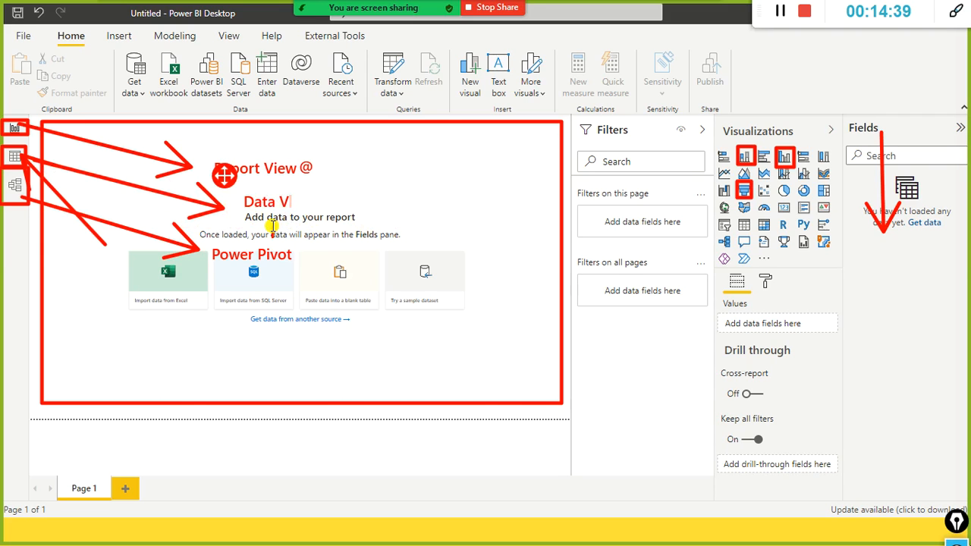
pyautogui.write('iew')
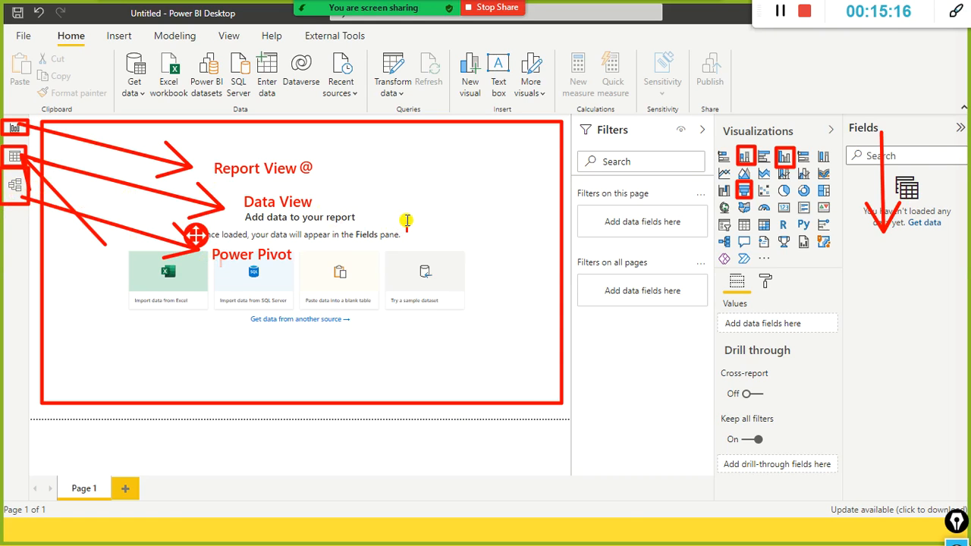
# Add the annotation "Data model design" beneath the "Power Pivot" label.
pyautogui.press('Return')
pyautogui.write('Data model design')
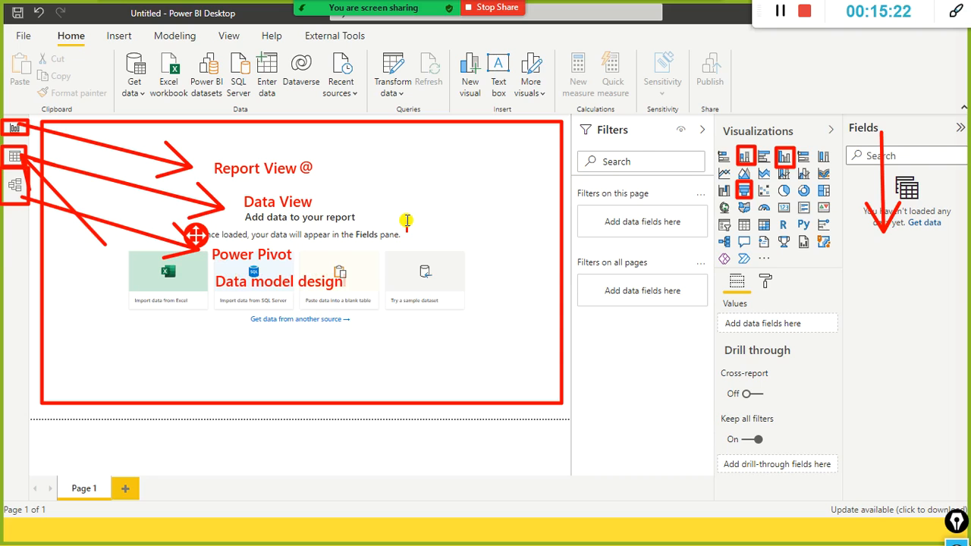
pyautogui.click(406, 221)
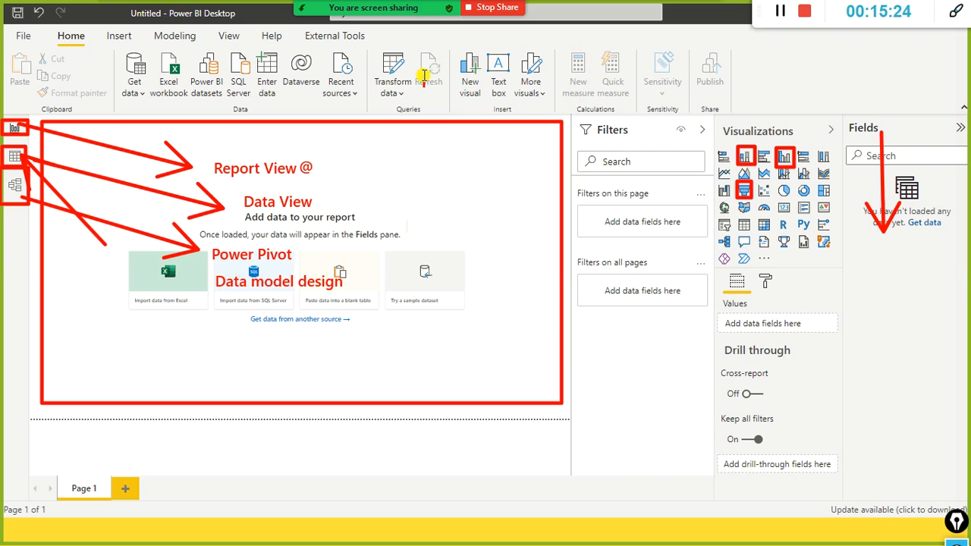
# Draw a red box around the Get data command and open its list of common data sources.
pyautogui.write('@')
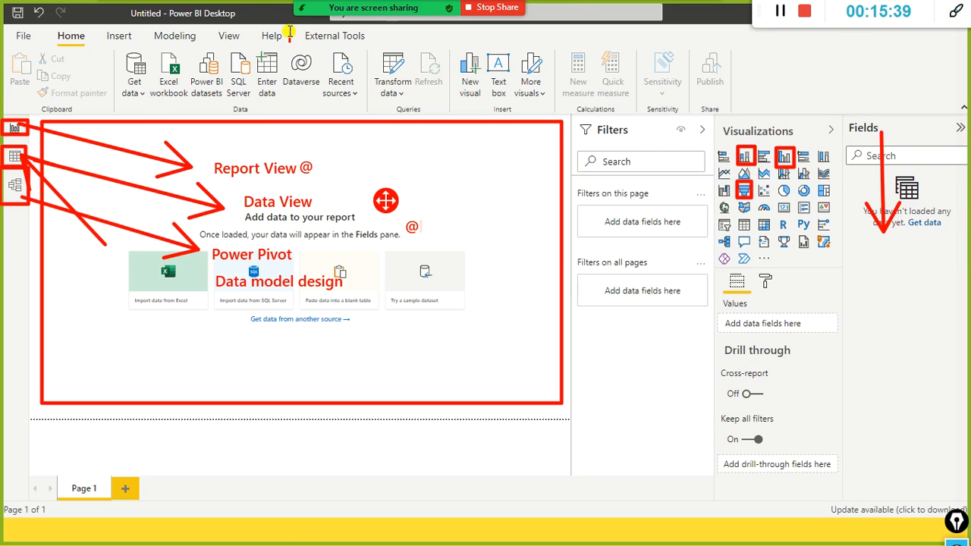
pyautogui.write('@')
pyautogui.moveTo(108, 45); pyautogui.dragTo(154, 111)
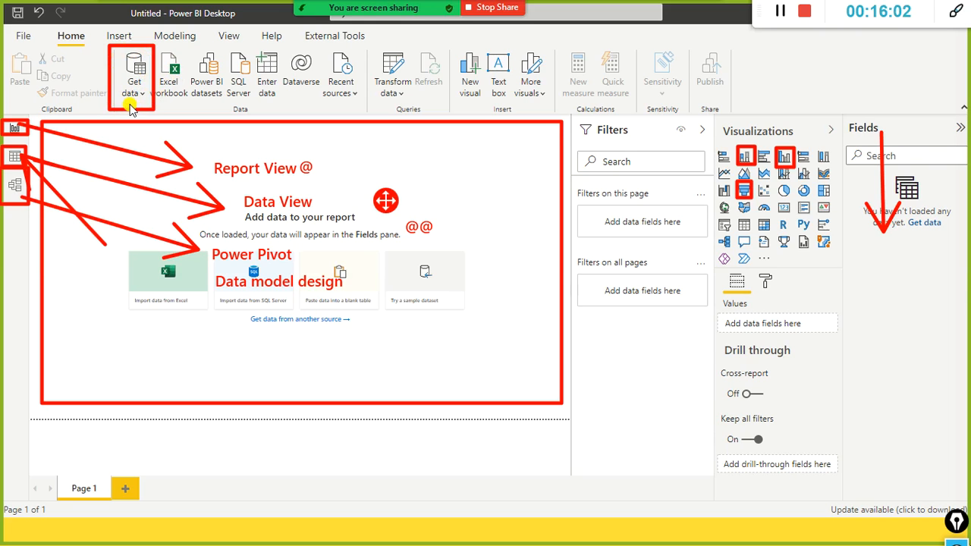
pyautogui.click(134, 93)
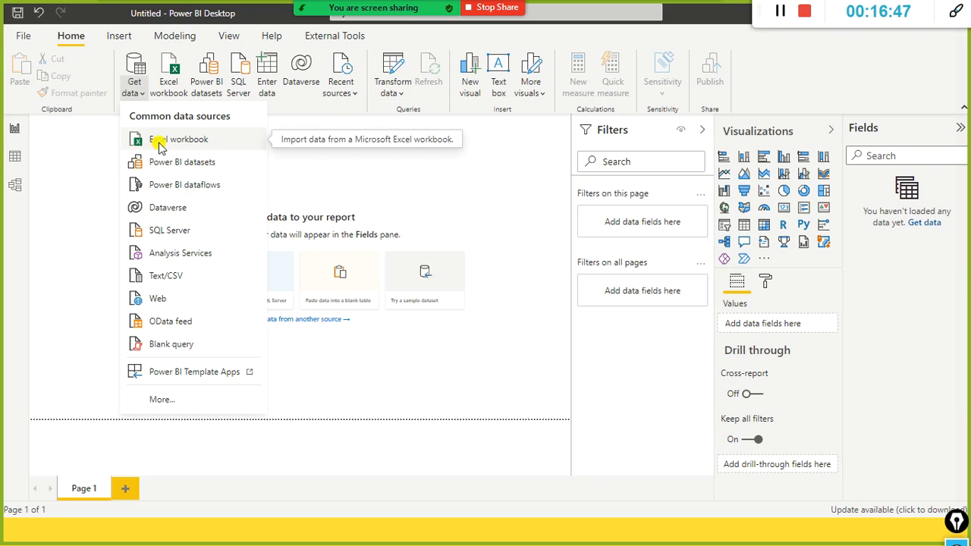
# Connect to sales_w04.csv in the dat1 folder as a Text/CSV source and open its data preview.
pyautogui.click(175, 276)
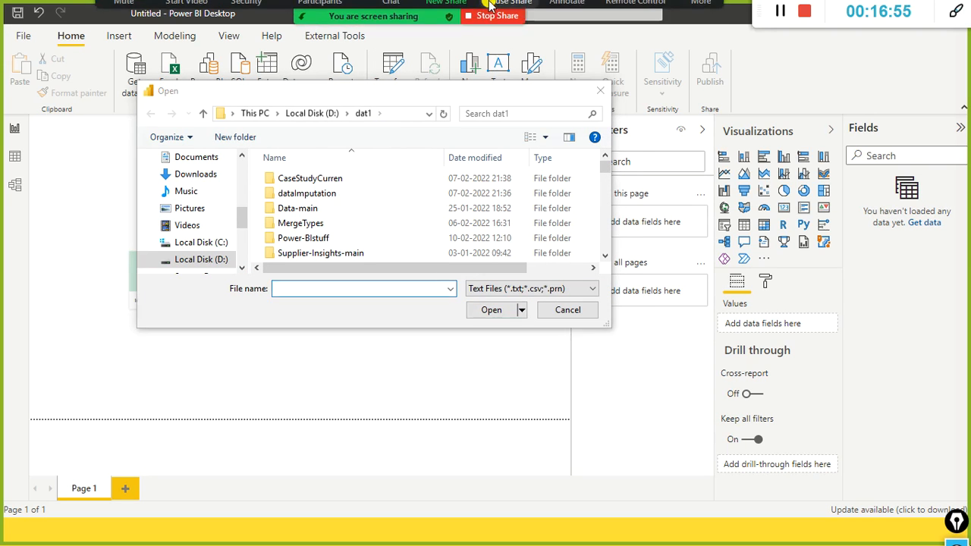
pyautogui.click(367, 217)
pyautogui.write('sales')
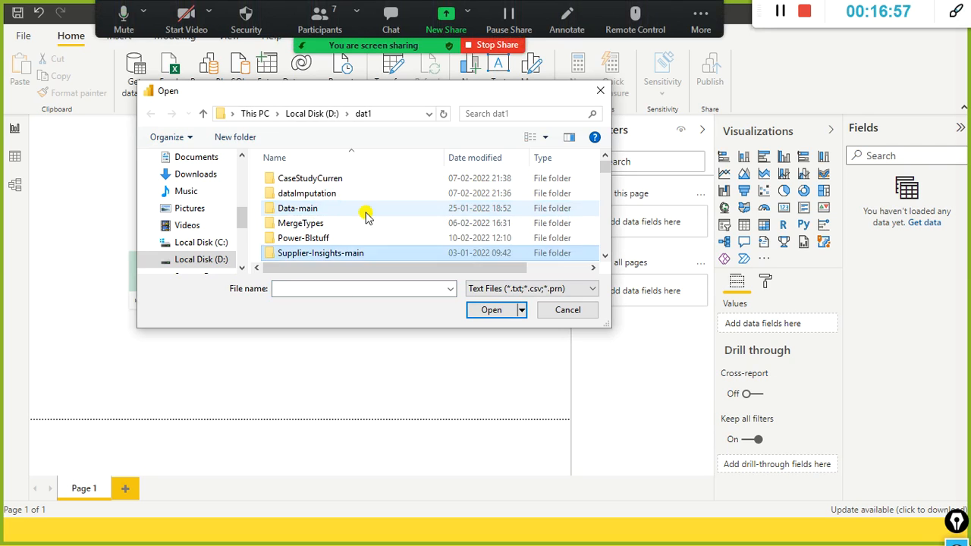
pyautogui.press('Down')
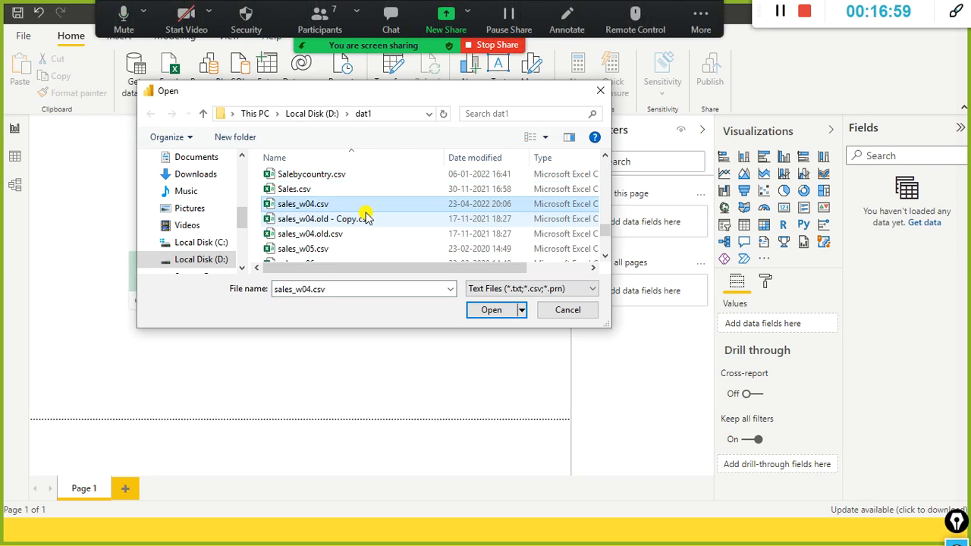
pyautogui.press('Return')
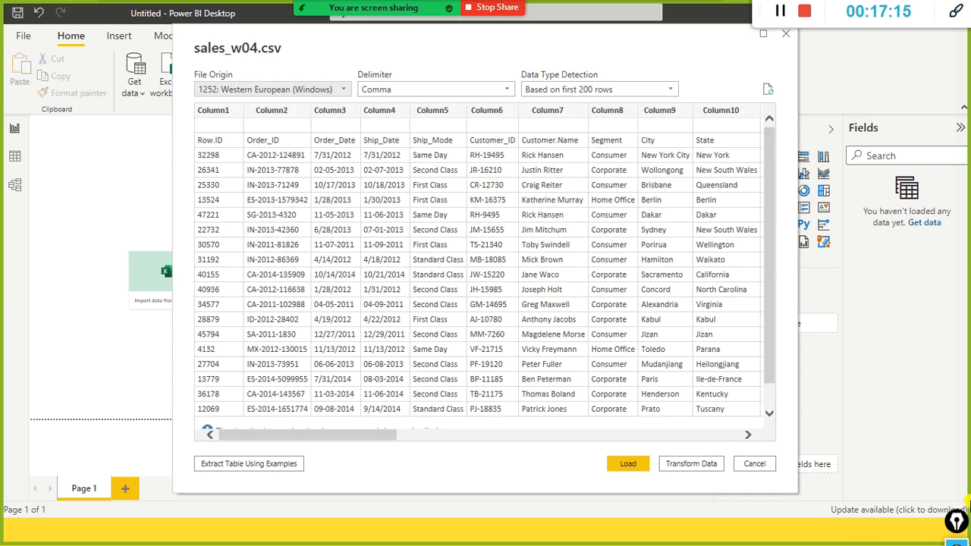
# Draw a red box around the sales_w04.csv file name and a red line along the bottom edge of the preview table.
pyautogui.moveTo(183, 26)
pyautogui.mouseDown()
pyautogui.moveTo(311, 72)
pyautogui.moveTo(337, 70)
pyautogui.mouseUp()
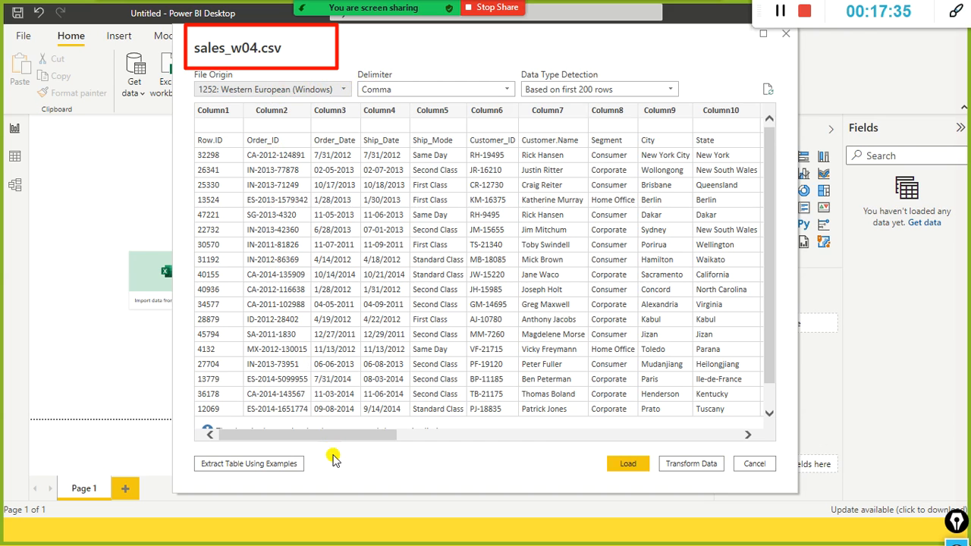
pyautogui.moveTo(334, 438); pyautogui.dragTo(497, 438)
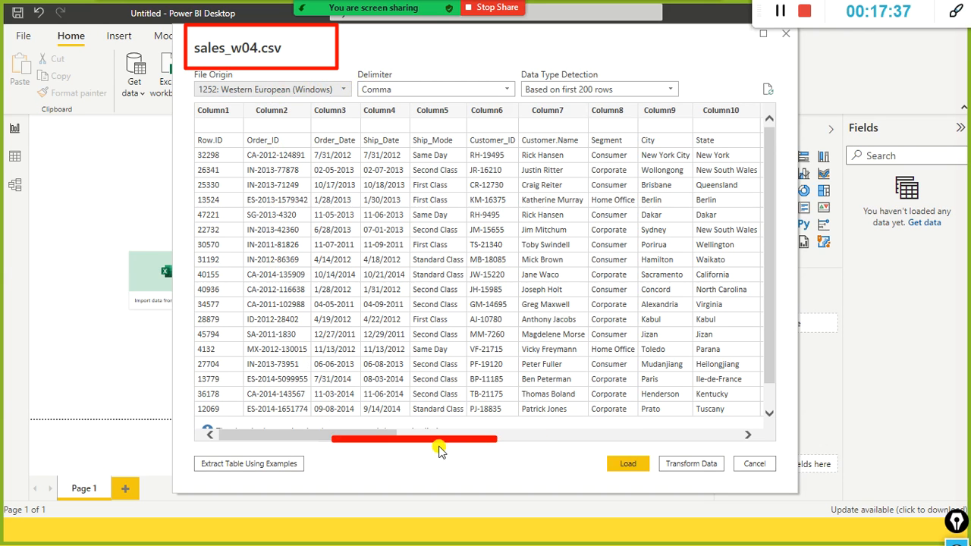
pyautogui.moveTo(314, 436)
pyautogui.mouseDown()
pyautogui.moveTo(737, 444)
pyautogui.moveTo(303, 425)
pyautogui.mouseUp()
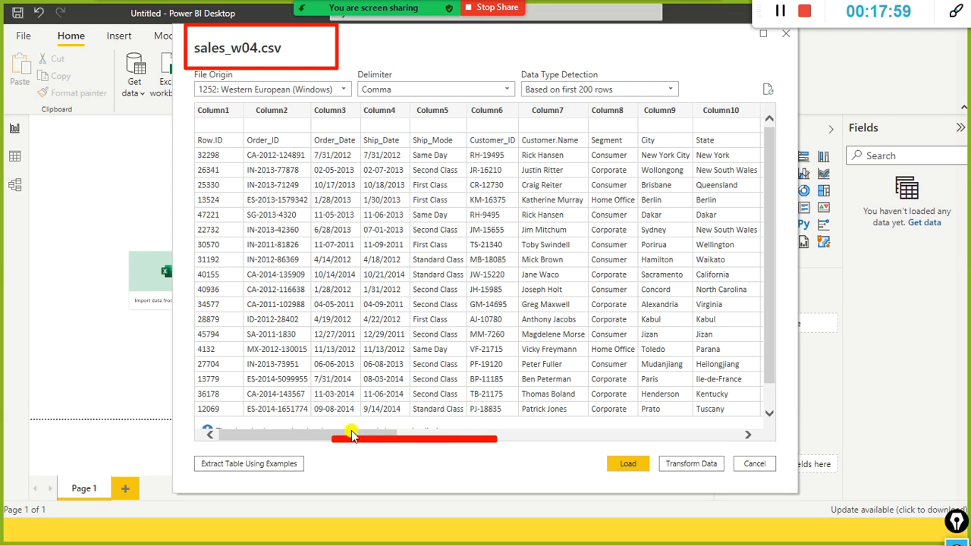
pyautogui.moveTo(267, 434); pyautogui.dragTo(230, 382)
# Draw red arrows pointing at Transform Data and a red box around the Column1 to Column10 headers.
pyautogui.moveTo(610, 426); pyautogui.dragTo(697, 456)
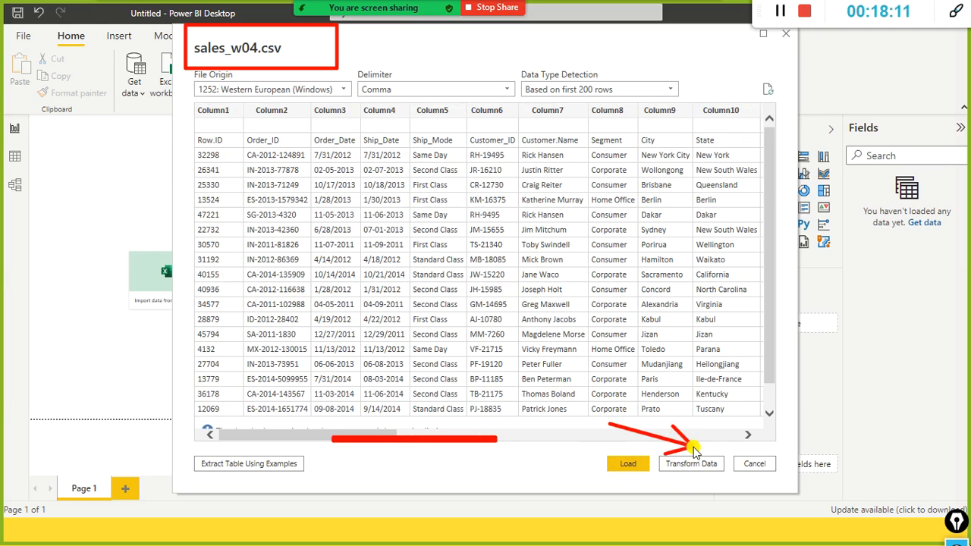
pyautogui.moveTo(726, 502); pyautogui.dragTo(679, 434)
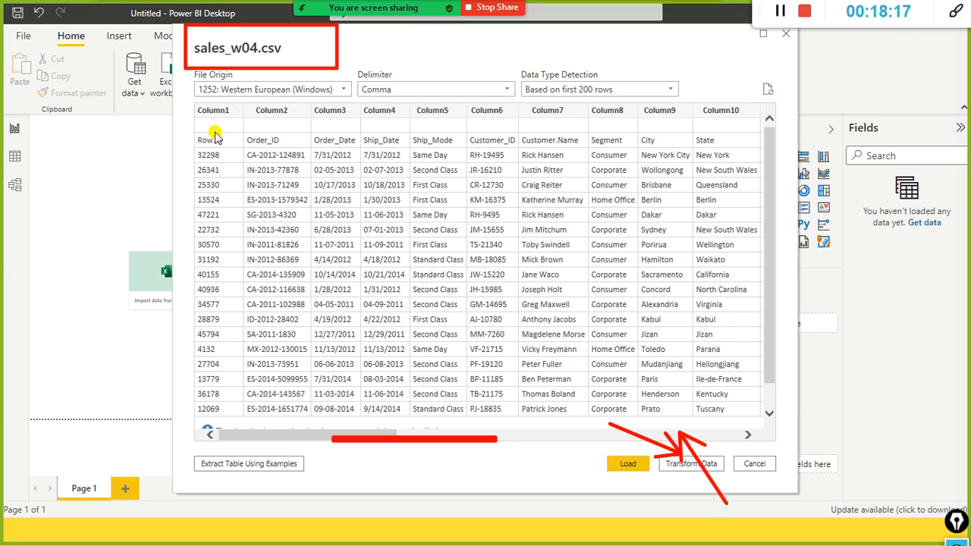
pyautogui.moveTo(188, 97)
pyautogui.mouseDown()
pyautogui.moveTo(478, 123)
pyautogui.moveTo(727, 131)
pyautogui.moveTo(757, 120)
pyautogui.mouseUp()
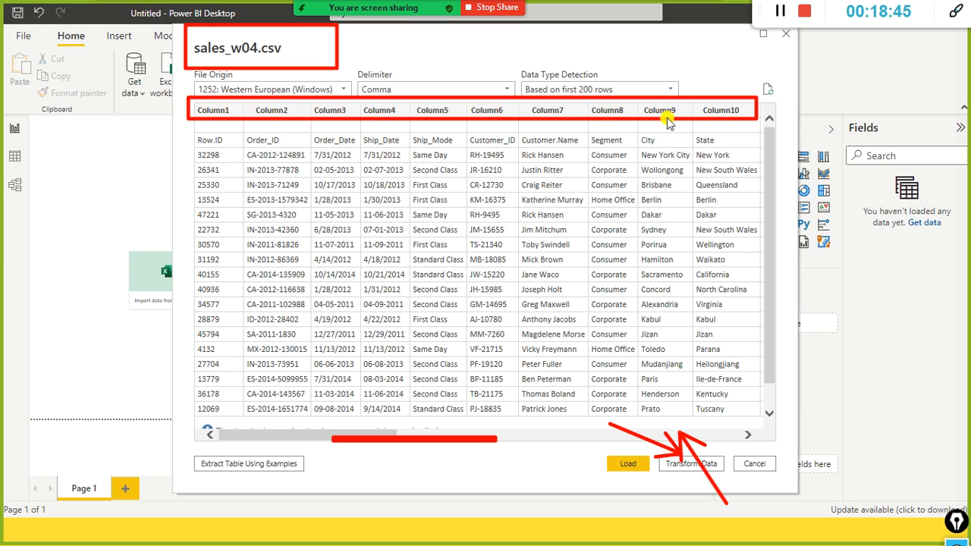
# Open the previewed data for transformation in Power Query Editor, maximize the window and box the Queries heading in red.
pyautogui.click(704, 471)
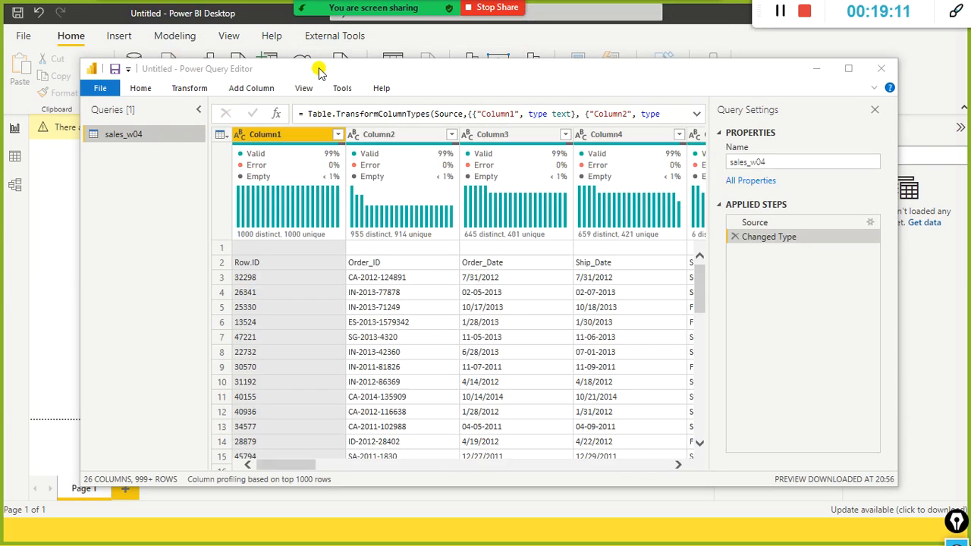
pyautogui.moveTo(151, 65); pyautogui.dragTo(278, 80)
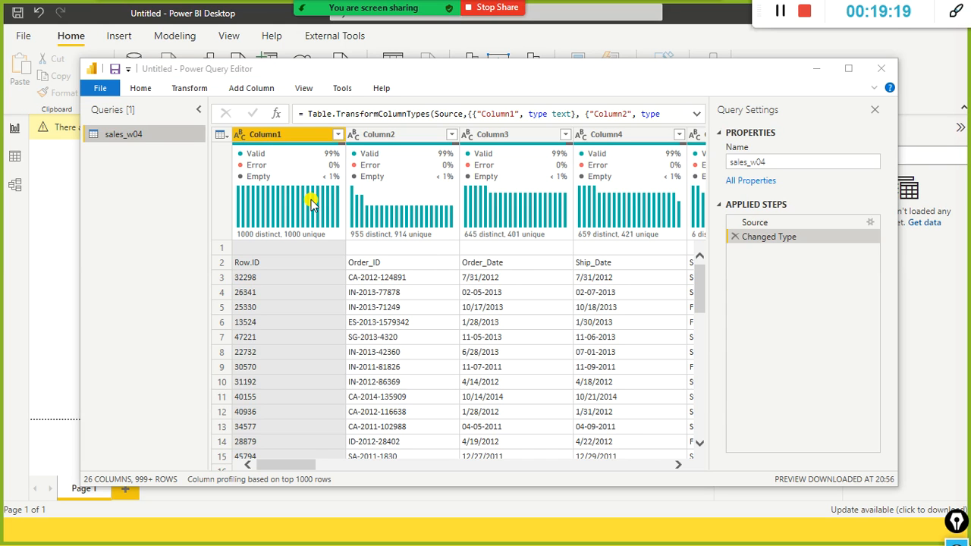
pyautogui.click(848, 68)
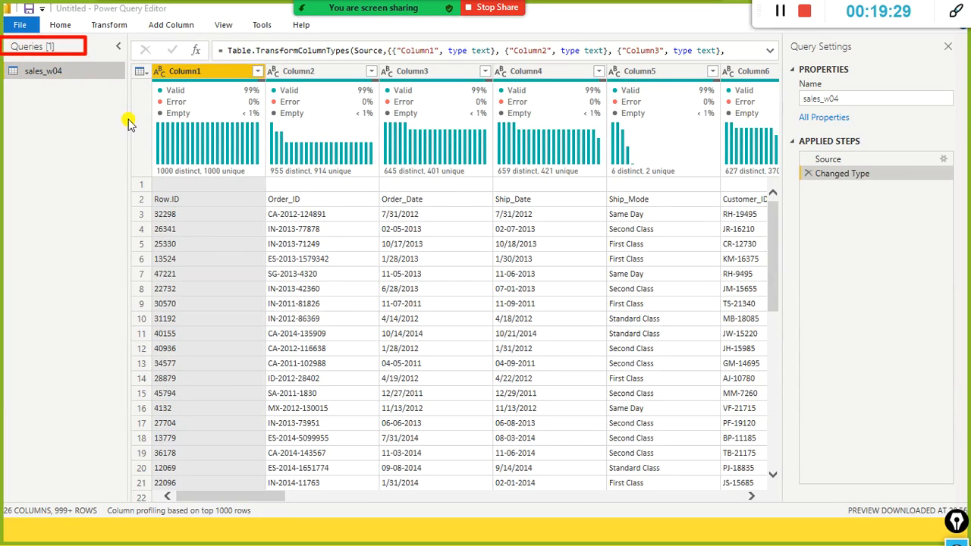
# Return to the Power BI Desktop report window and apply the pending query changes.
pyautogui.press('alt')
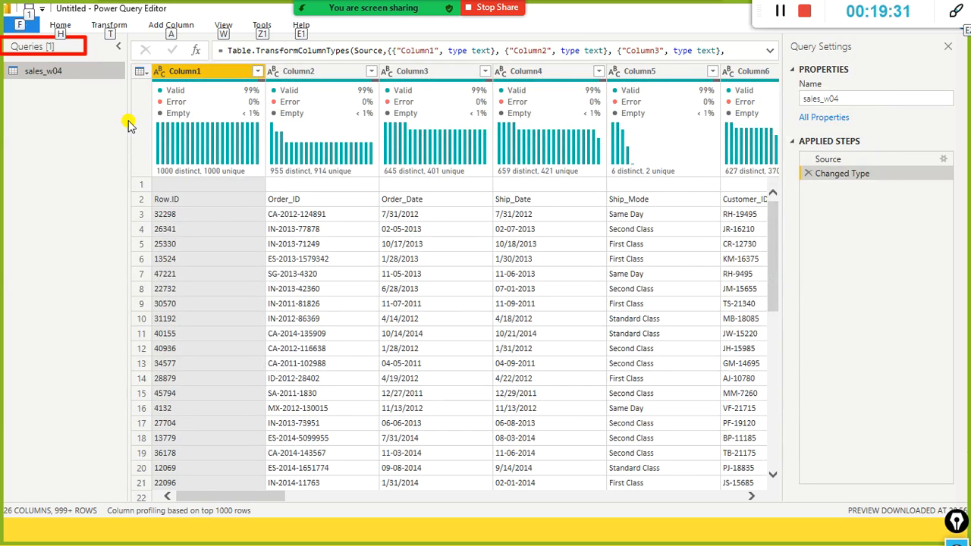
pyautogui.hotkey('alt', 'Tab')
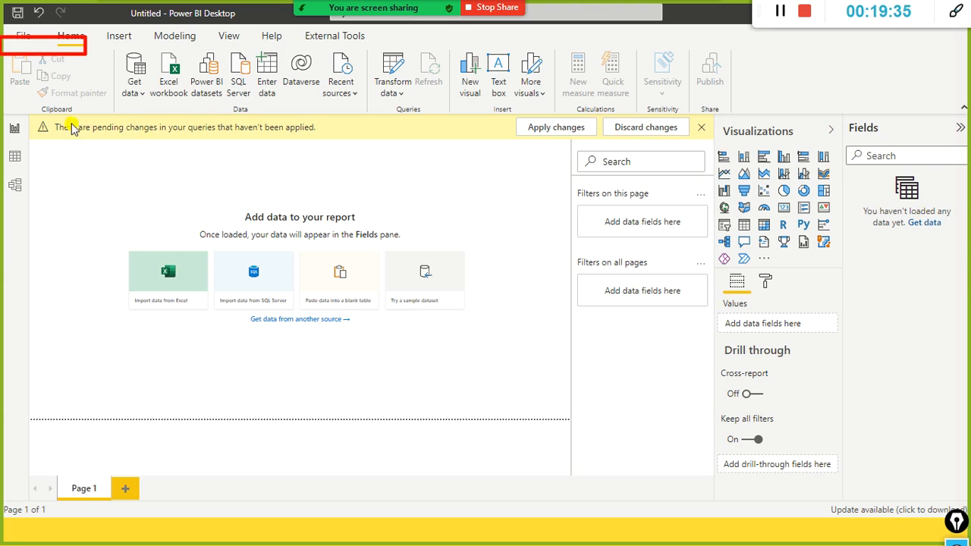
pyautogui.click(546, 129)
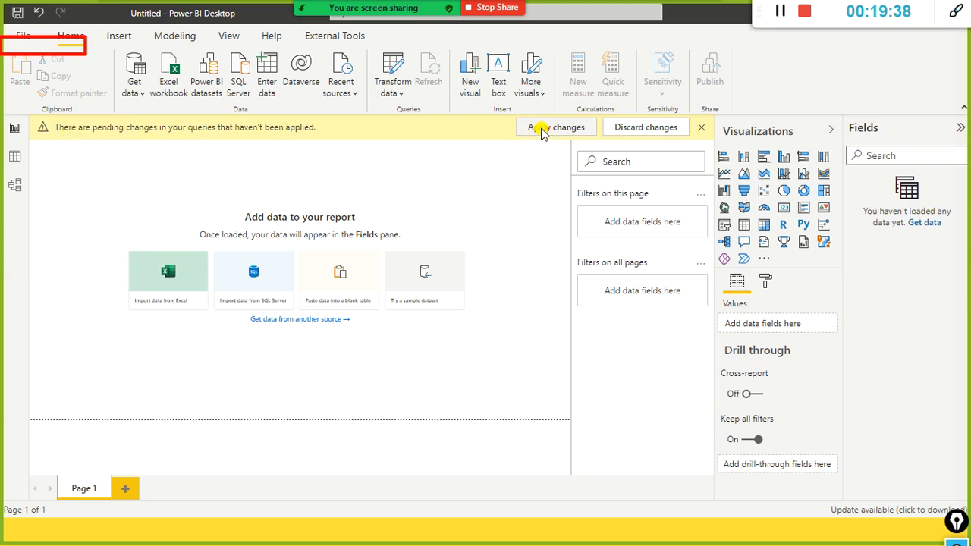
pyautogui.click(547, 129)
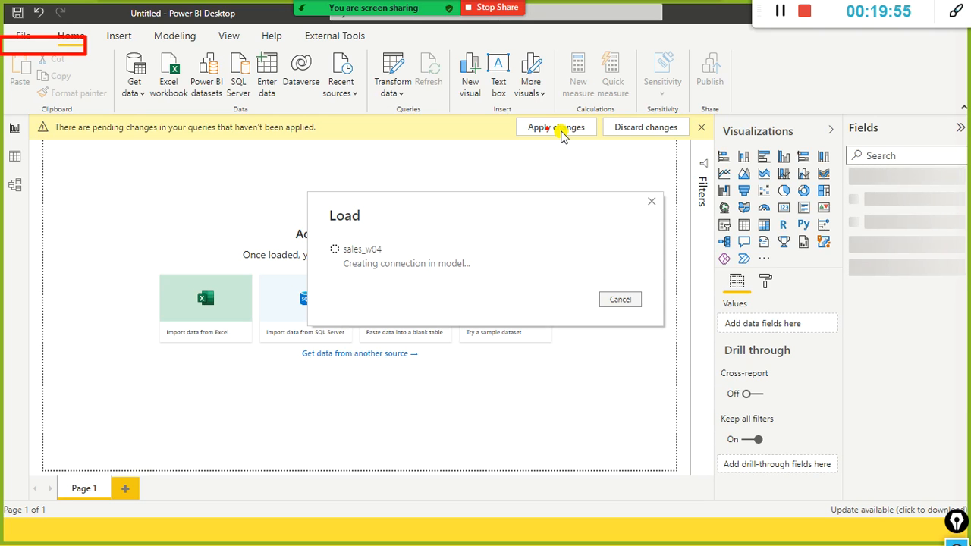
# Alternate between the Power BI Desktop and Power Query Editor windows to compare them while the sales_w04 query loads.
pyautogui.hotkey('alt', 'Tab')
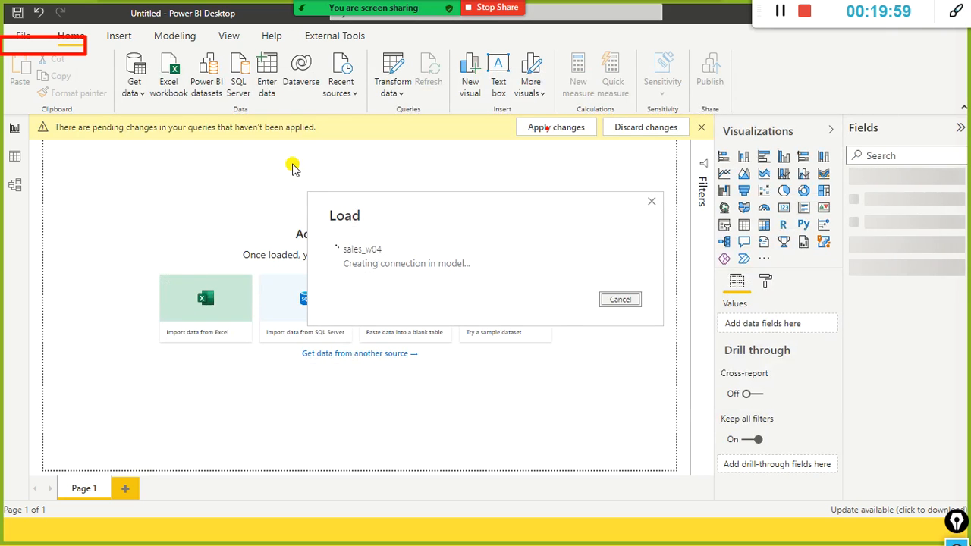
pyautogui.hotkey('alt', 'Tab')
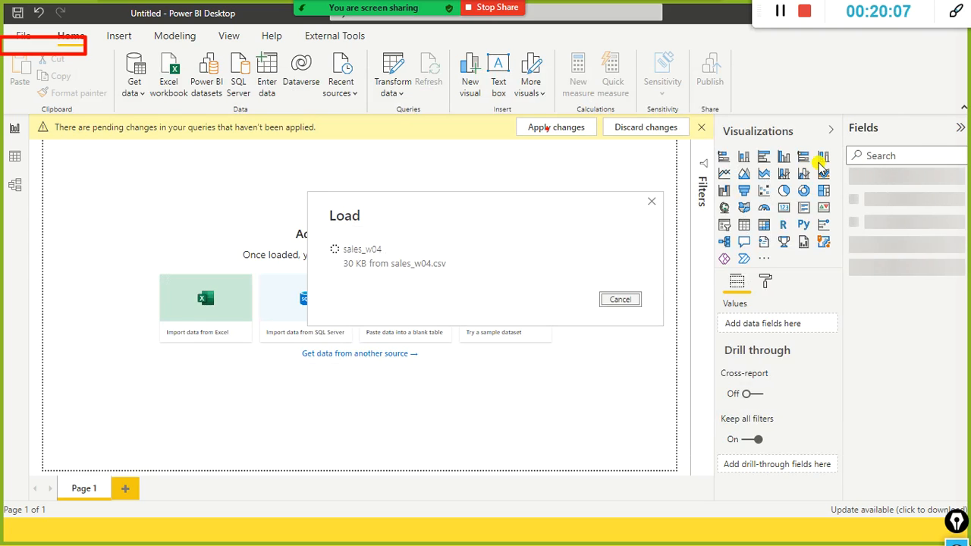
pyautogui.hotkey('alt', 'Tab')
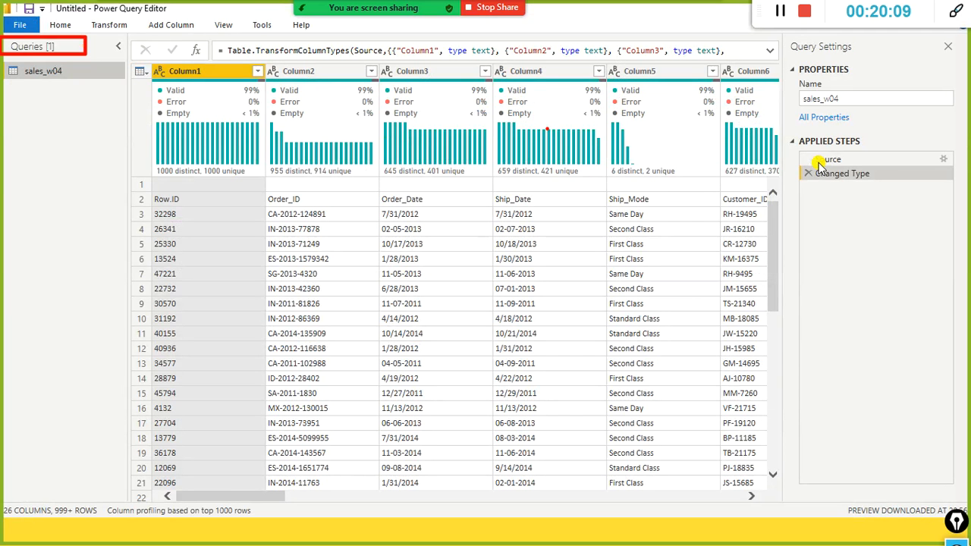
pyautogui.hotkey('alt', 'Tab')
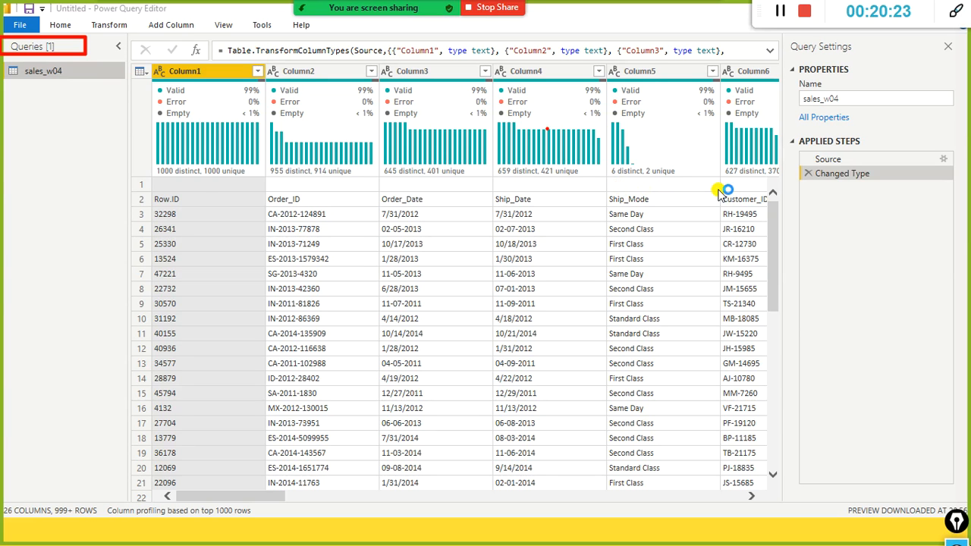
pyautogui.hotkey('alt', 'Tab')
pyautogui.hotkey('alt', 'Tab')
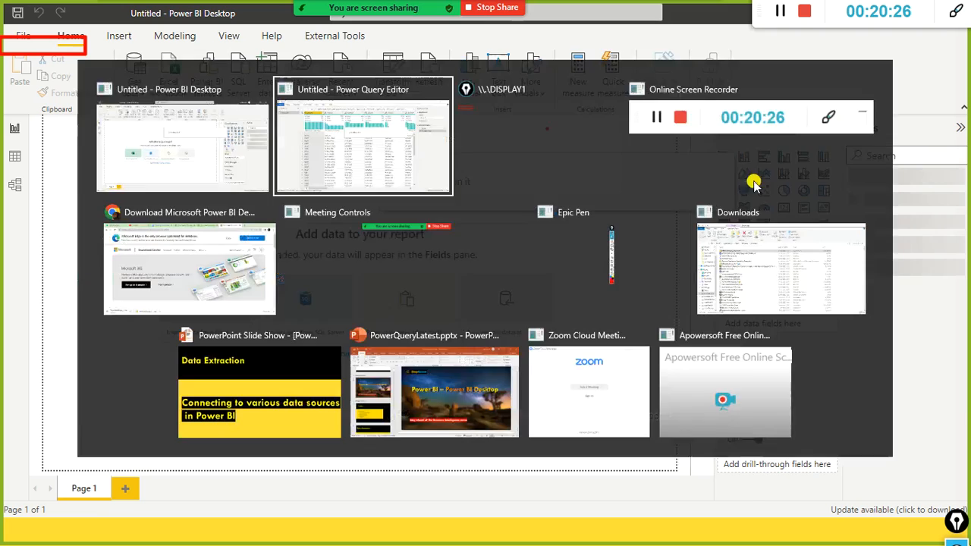
pyautogui.hotkey('alt', 'Tab')
pyautogui.hotkey('alt', 'Tab')
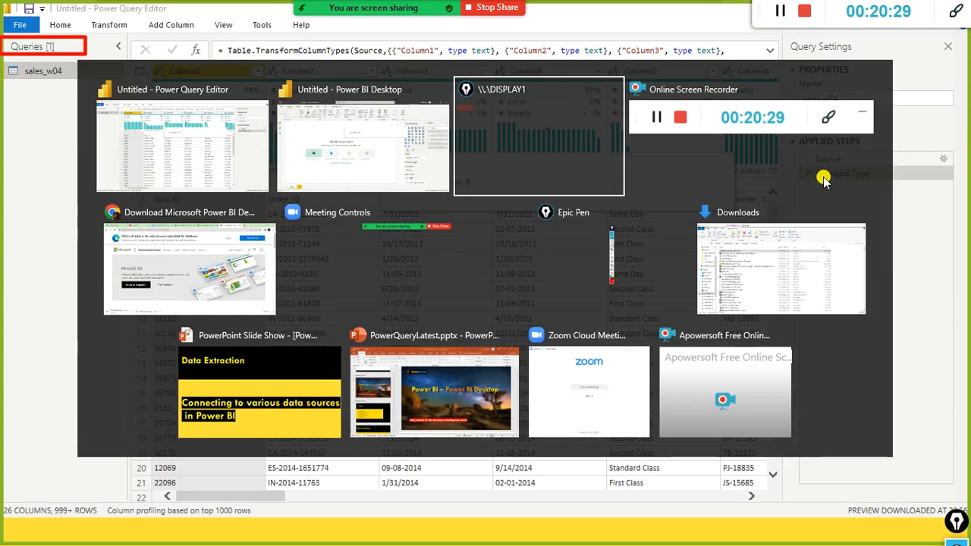
pyautogui.hotkey('alt', 'Tab')
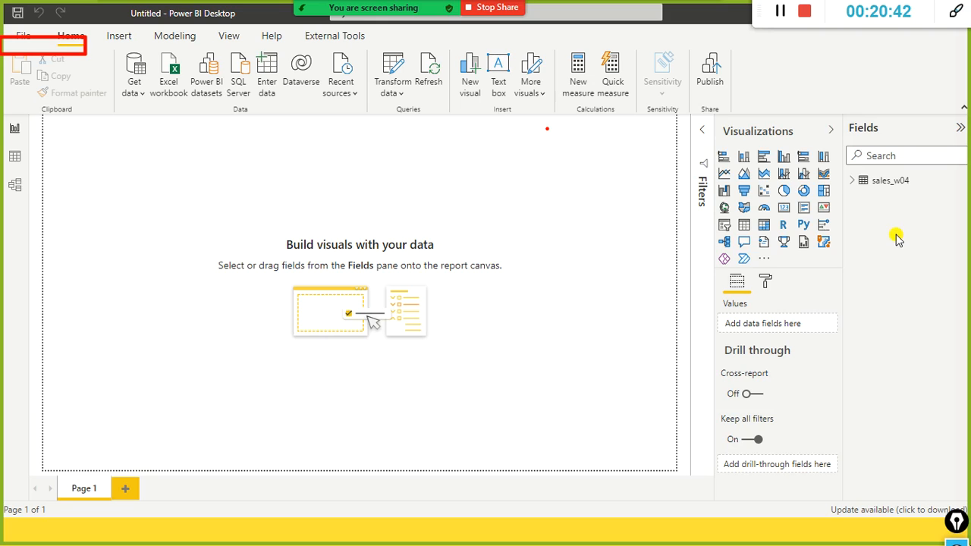
# Draw a red box around the sales_w04 table in the Fields pane and a red arrow pointing to it.
pyautogui.moveTo(840, 169)
pyautogui.mouseDown()
pyautogui.moveTo(841, 196)
pyautogui.moveTo(919, 201)
pyautogui.mouseUp()
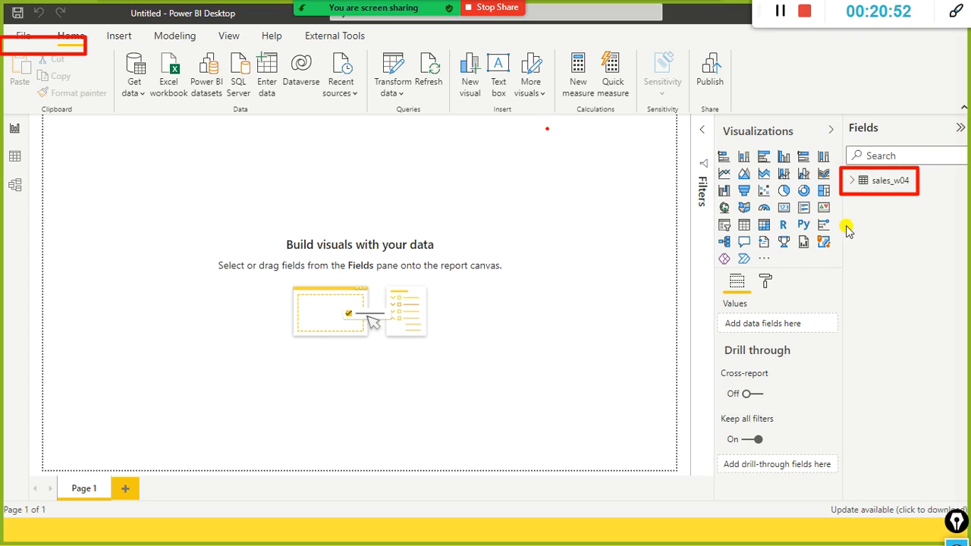
pyautogui.moveTo(844, 243); pyautogui.dragTo(862, 195)
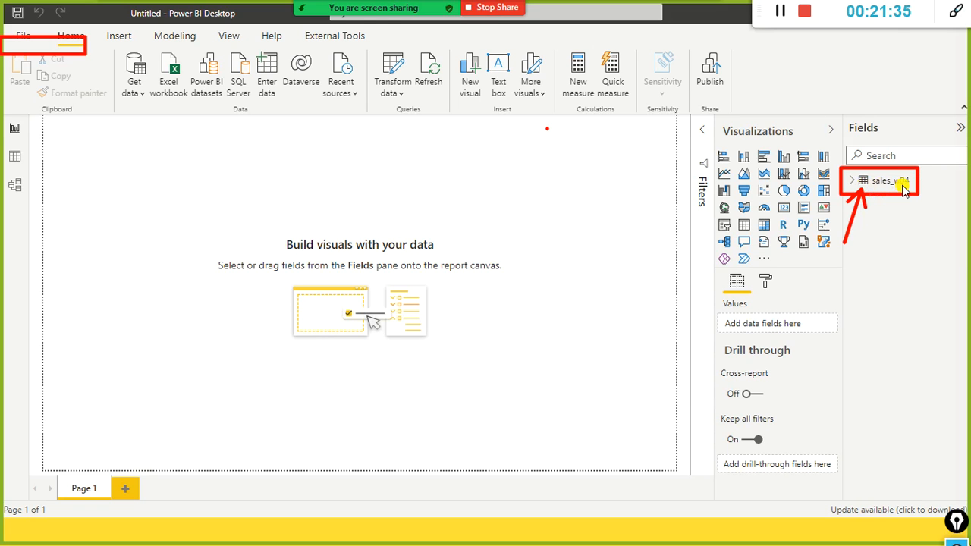
# Switch to Power Query Editor and draw red boxes around the Queries heading and the editor's title.
pyautogui.hotkey('alt', 'Tab')
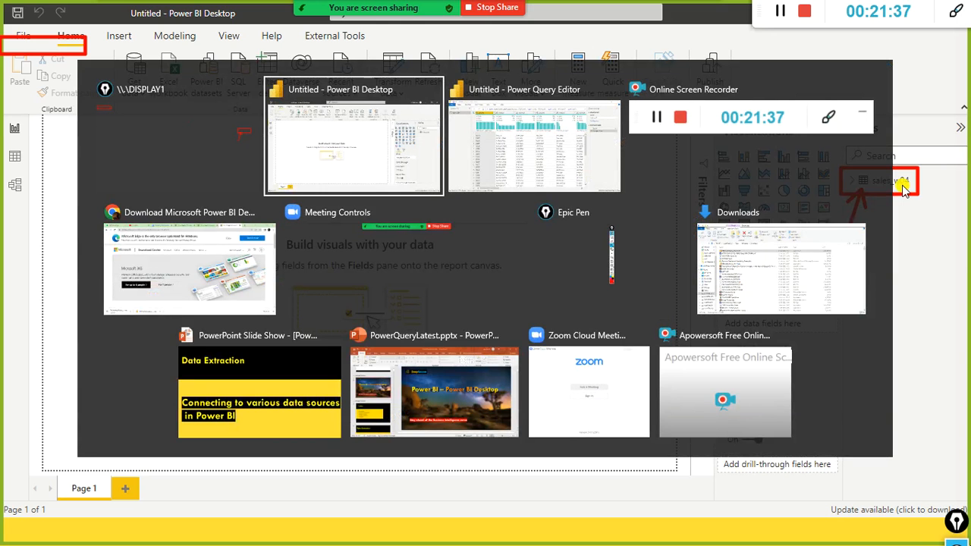
pyautogui.click(485, 137)
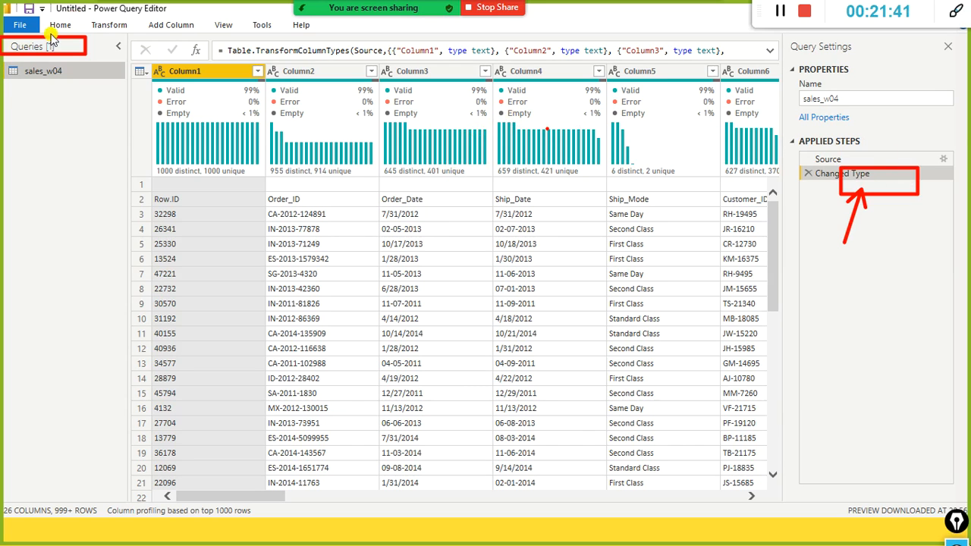
pyautogui.moveTo(1, 35)
pyautogui.mouseDown()
pyautogui.moveTo(20, 51)
pyautogui.moveTo(83, 53)
pyautogui.mouseUp()
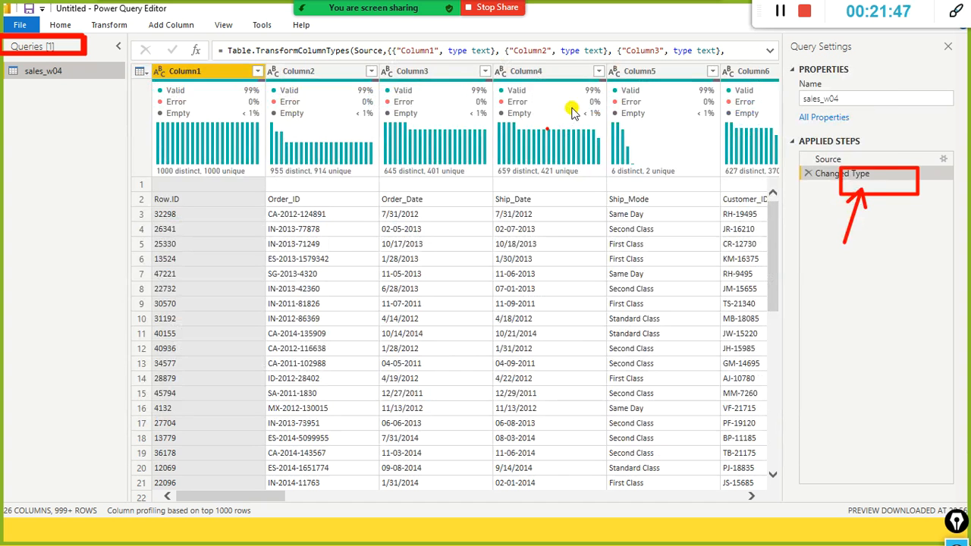
pyautogui.hotkey('alt', 'Tab')
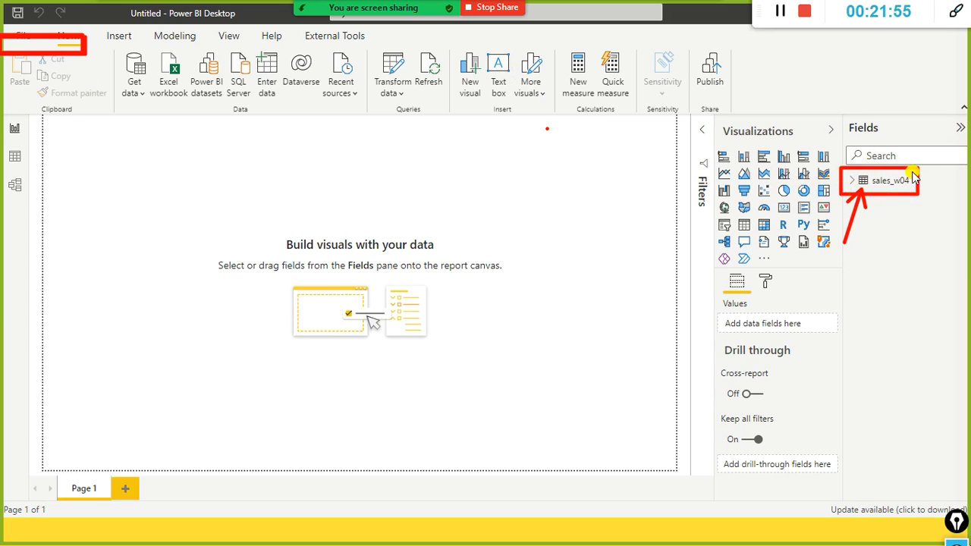
pyautogui.hotkey('alt', 'Tab')
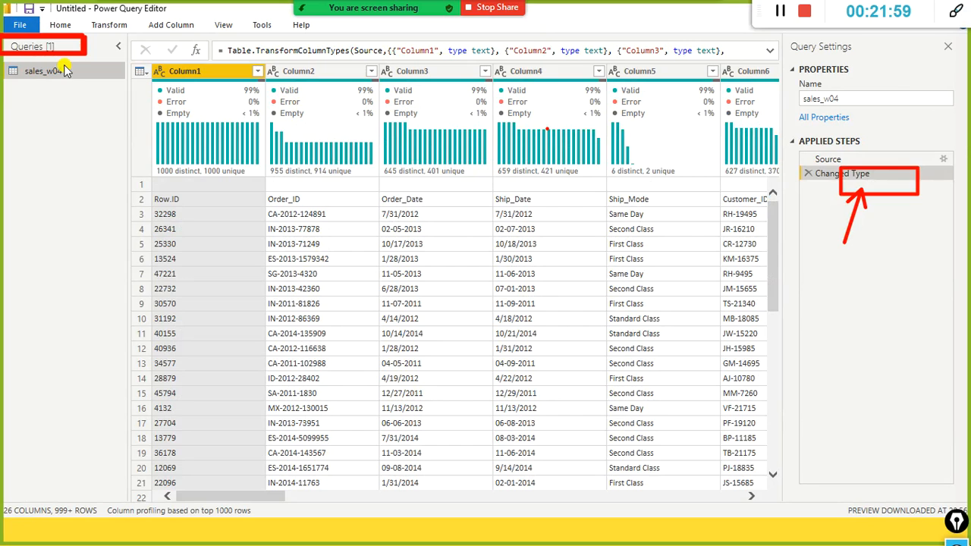
pyautogui.moveTo(90, 2); pyautogui.dragTo(213, 25)
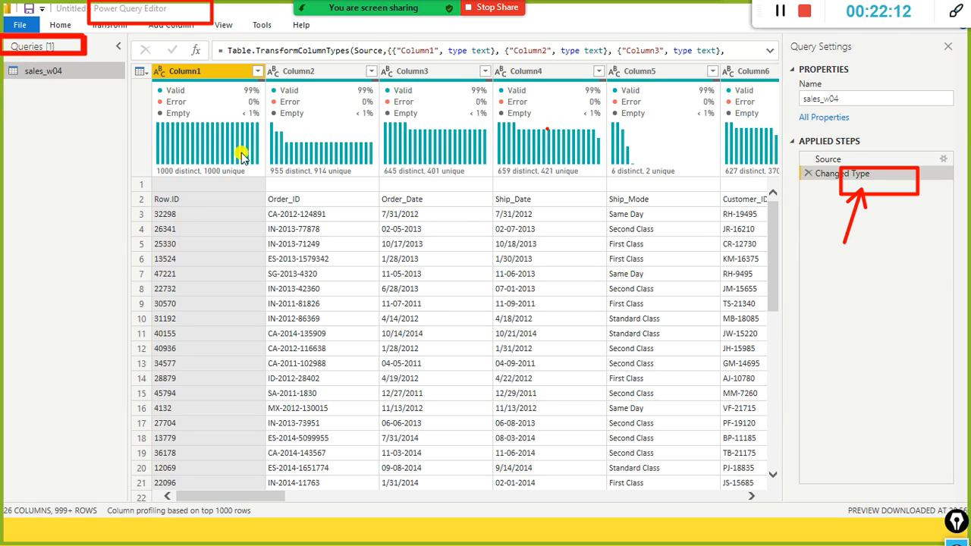
# Open the meeting chat to read the participants' latest messages and close it again.
pyautogui.moveTo(406, 9)
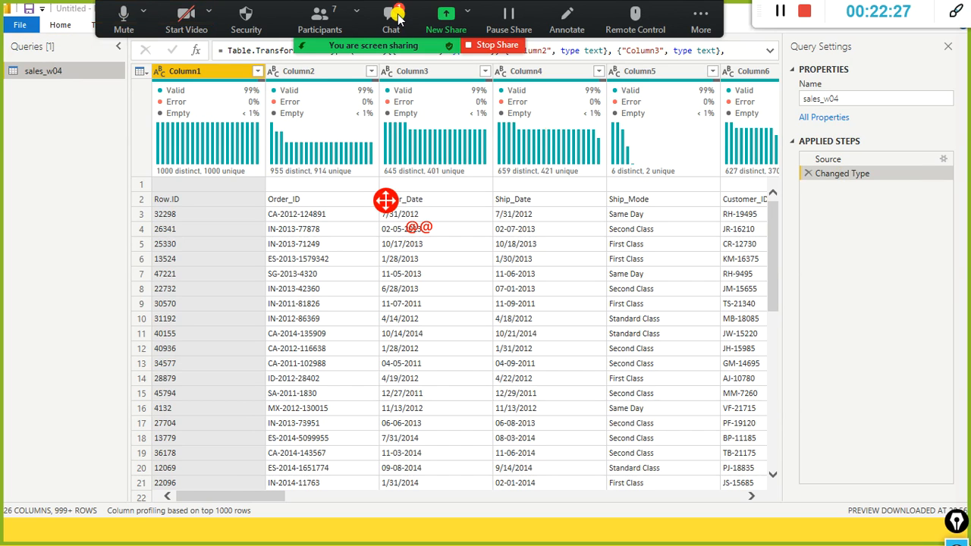
pyautogui.click(395, 16)
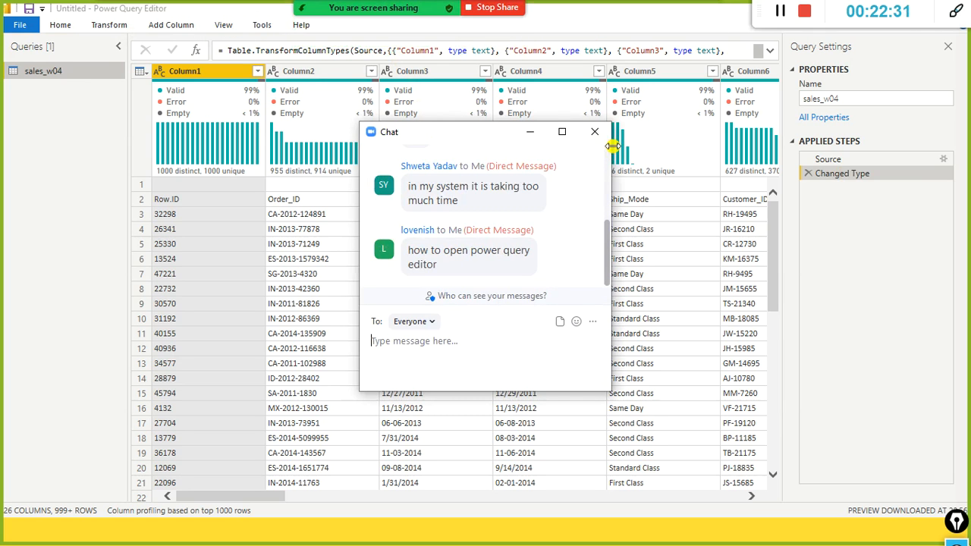
pyautogui.click(591, 133)
# Switch from Power Query Editor back to the Power BI Desktop report window.
pyautogui.hotkey('alt', 'Tab')
pyautogui.hotkey('alt', 'Tab')
pyautogui.hotkey('alt', 'Tab')
pyautogui.hotkey('alt', 'Tab')
pyautogui.hotkey('alt', 'Tab')
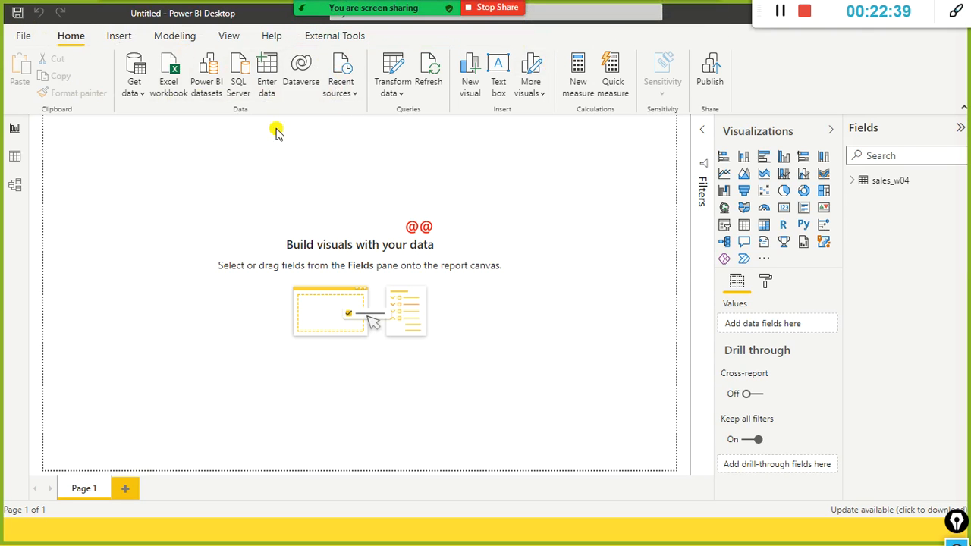
# Start a Text/CSV import and select sales_w04.csv in the dat1 folder on drive D.
pyautogui.click(134, 87)
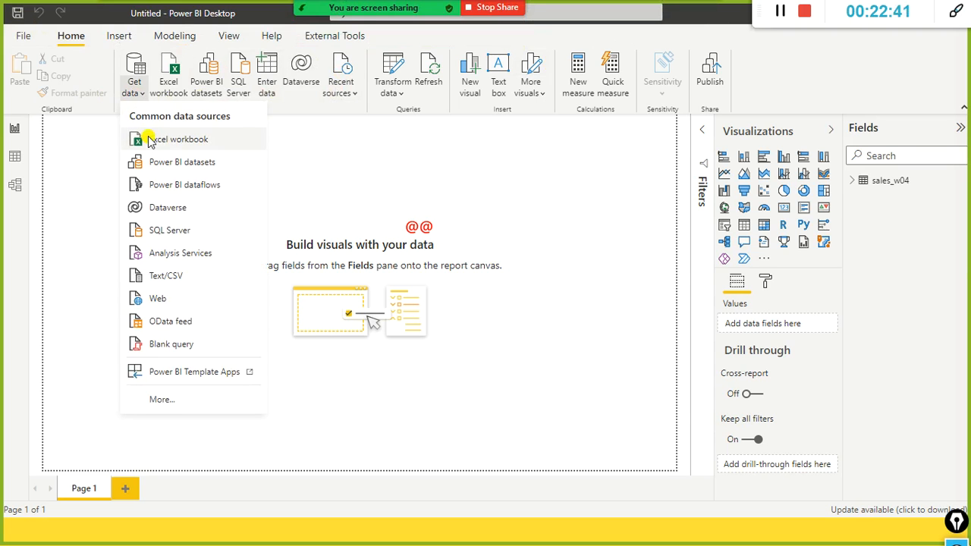
pyautogui.click(174, 277)
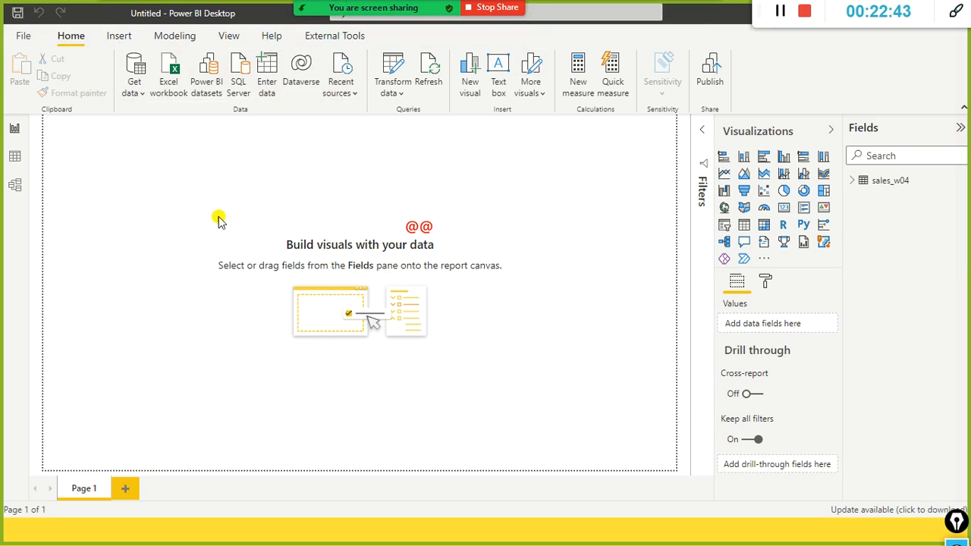
pyautogui.scroll(-3, 350, 209)
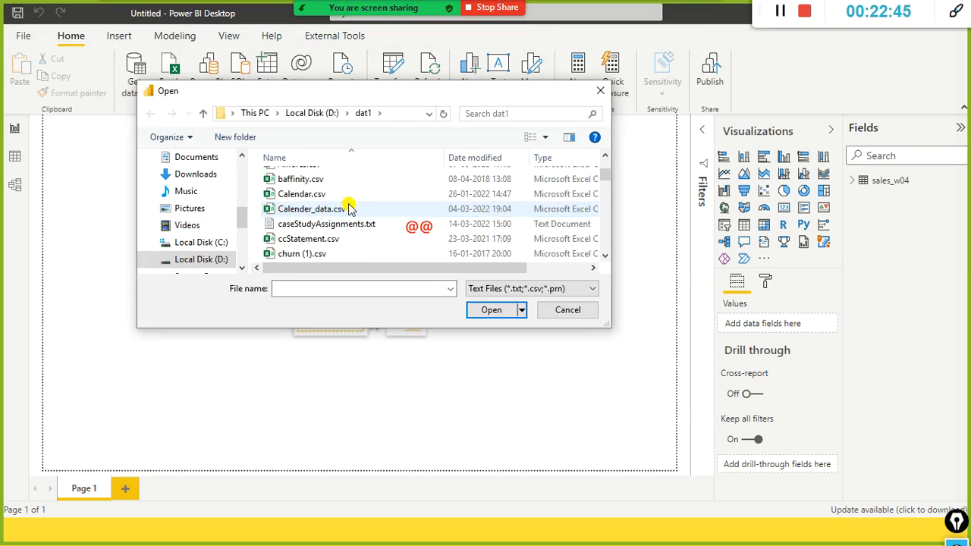
pyautogui.scroll(-3, 350, 209)
pyautogui.scroll(2, 318, 225)
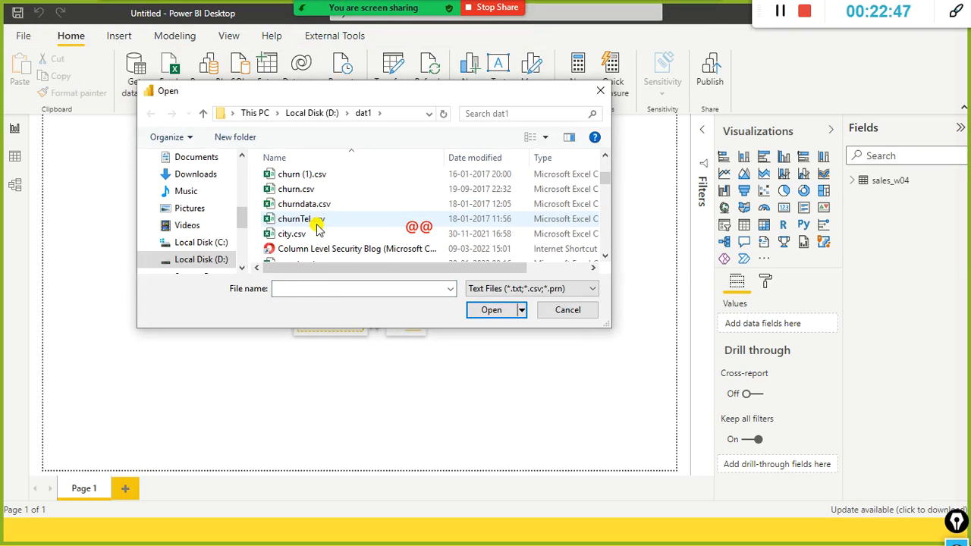
pyautogui.click(317, 225)
pyautogui.press('s')
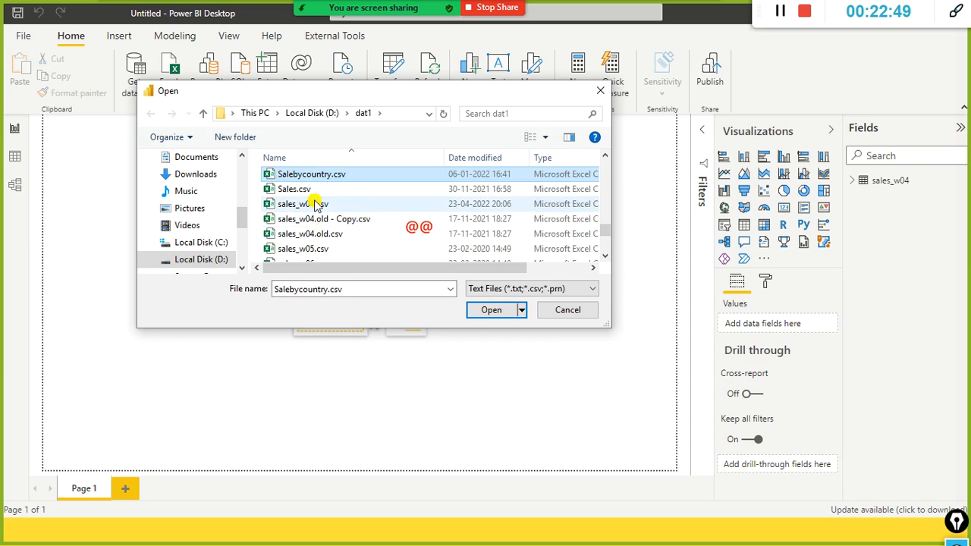
pyautogui.click(314, 205)
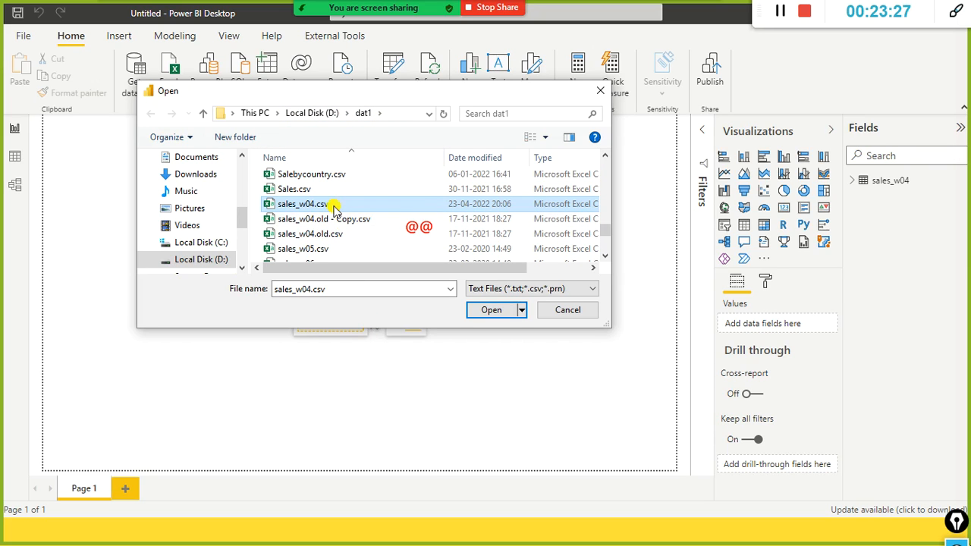
# Draw red arrows from sales_w04.csv to the canvas and the sales_w04 table, box the file's location and the table, and clear the drawings.
pyautogui.hotkey('ctrl', 'shift', '3')
pyautogui.moveTo(331, 205)
pyautogui.mouseDown()
pyautogui.moveTo(462, 318)
pyautogui.moveTo(569, 367)
pyautogui.moveTo(566, 395)
pyautogui.mouseUp()
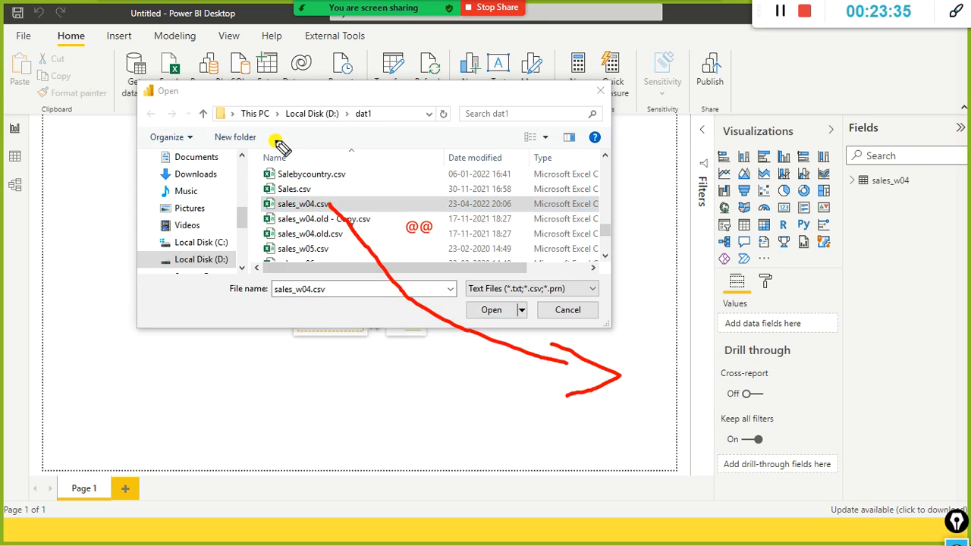
pyautogui.moveTo(244, 103)
pyautogui.mouseDown()
pyautogui.moveTo(307, 208)
pyautogui.moveTo(436, 220)
pyautogui.mouseUp()
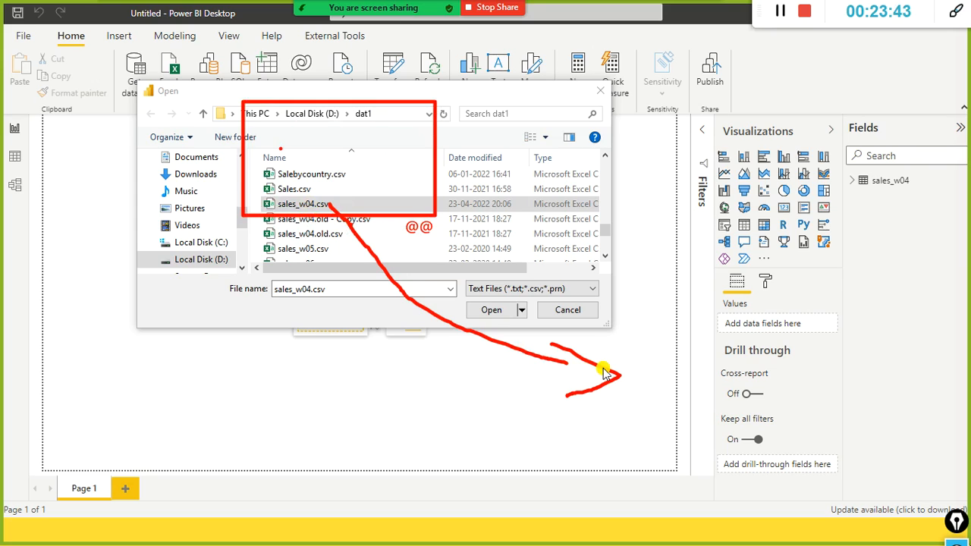
pyautogui.click(551, 365)
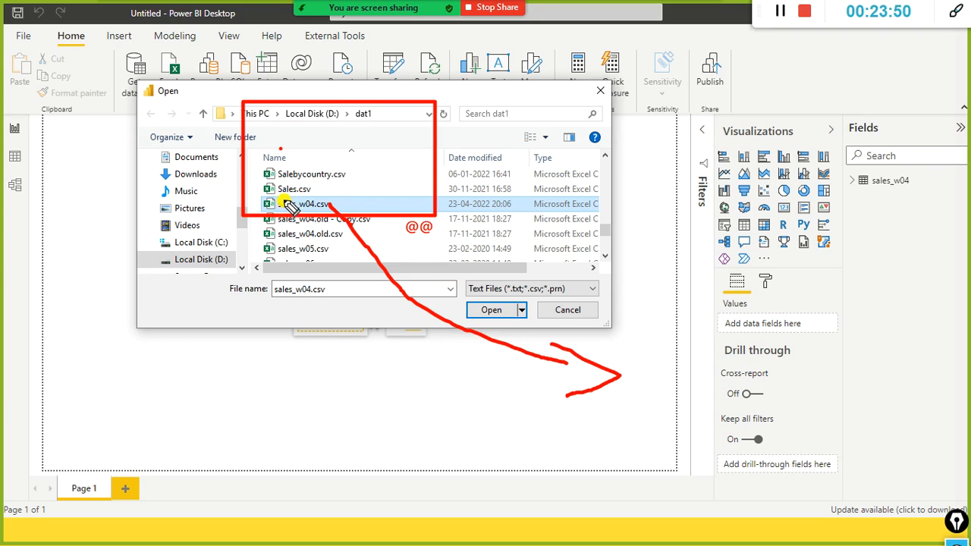
pyautogui.moveTo(327, 206)
pyautogui.mouseDown()
pyautogui.moveTo(562, 310)
pyautogui.moveTo(768, 271)
pyautogui.moveTo(874, 205)
pyautogui.moveTo(884, 187)
pyautogui.moveTo(895, 216)
pyautogui.mouseUp()
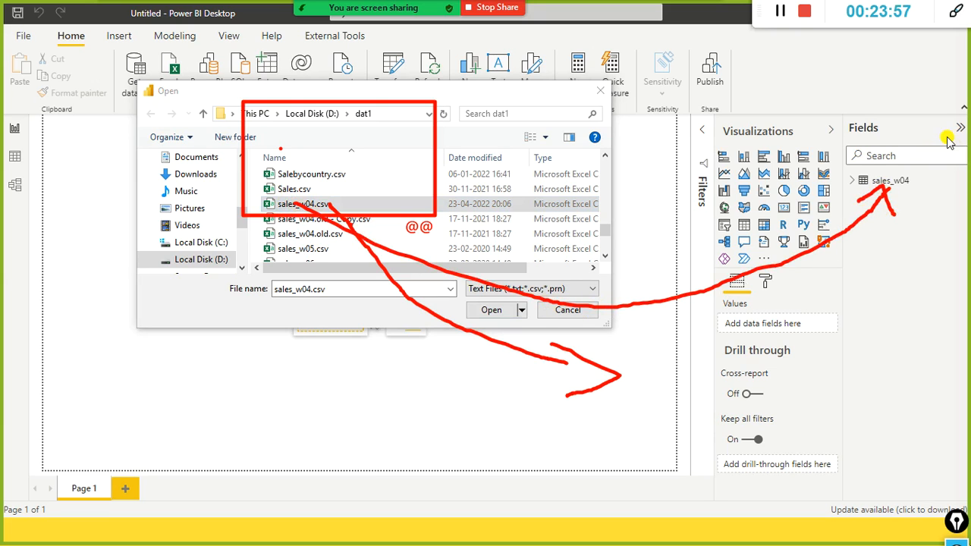
pyautogui.moveTo(843, 168)
pyautogui.mouseDown()
pyautogui.moveTo(878, 193)
pyautogui.moveTo(946, 206)
pyautogui.mouseUp()
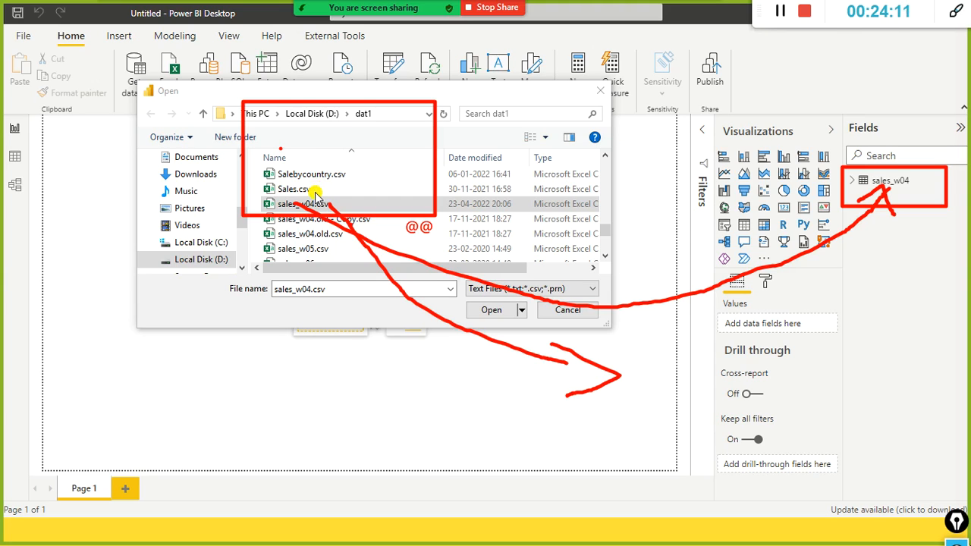
pyautogui.press('Escape')
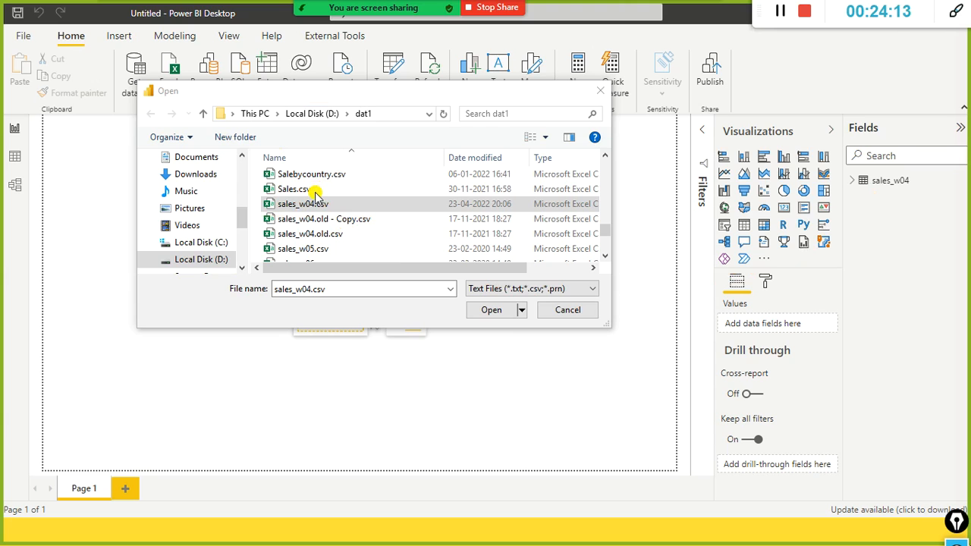
# Open the import preview of sales_w04.csv and cancel the import.
pyautogui.click(492, 310)
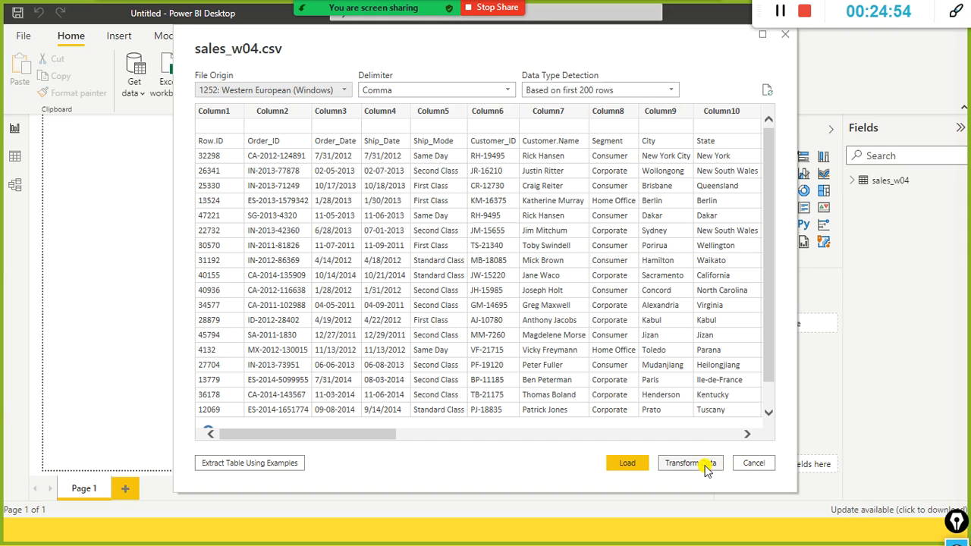
pyautogui.click(748, 464)
# Switch to the Power Query Editor window to show the sales_w04 query, and return to the report window.
pyautogui.hotkey('alt', 'Tab')
pyautogui.hotkey('alt', 'Tab')
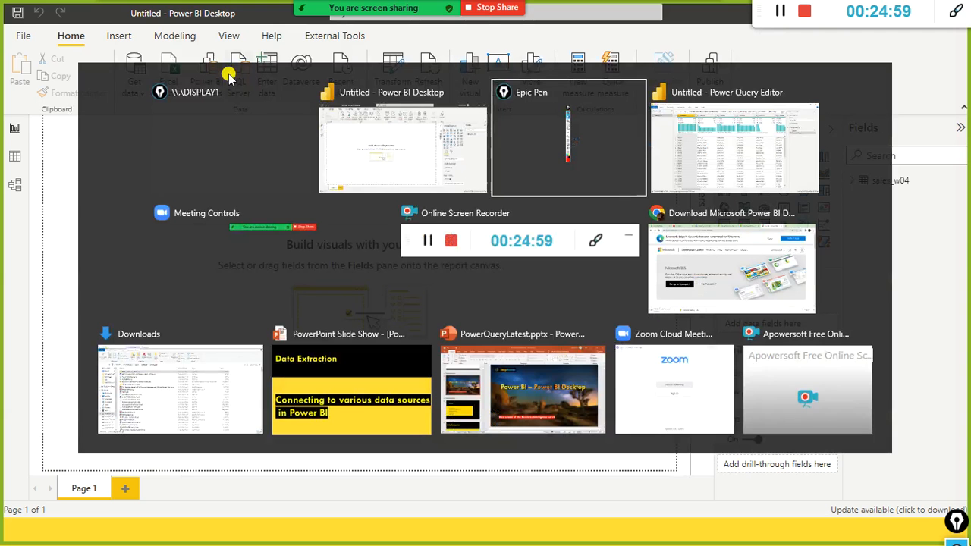
pyautogui.click(706, 105)
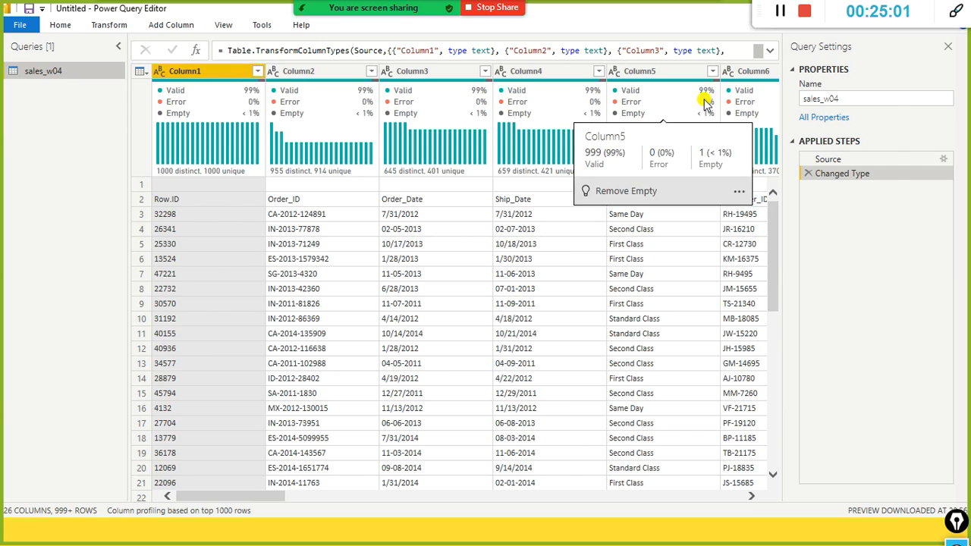
pyautogui.hotkey('alt', 'Tab')
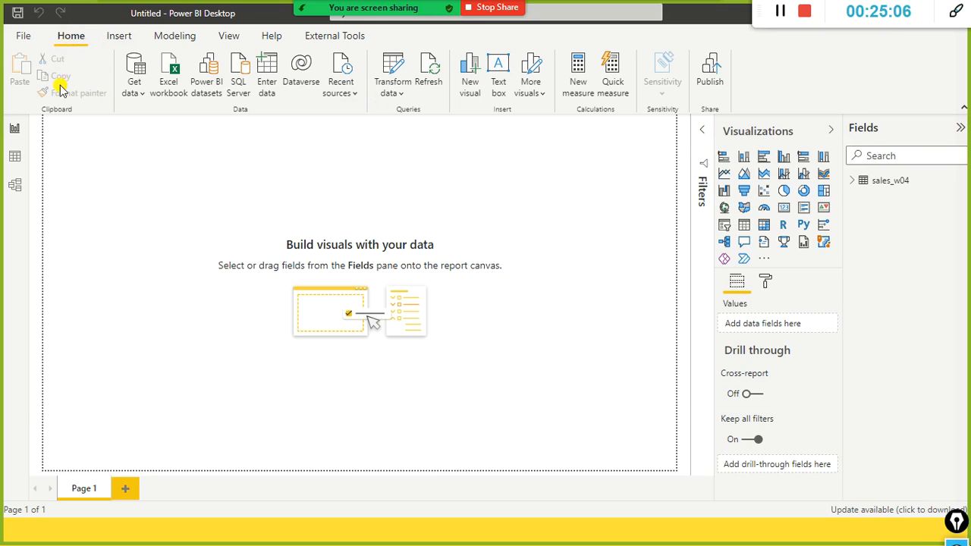
# Show the Transform data command that opens Power Query Editor, and switch to the already open editor window.
pyautogui.click(400, 92)
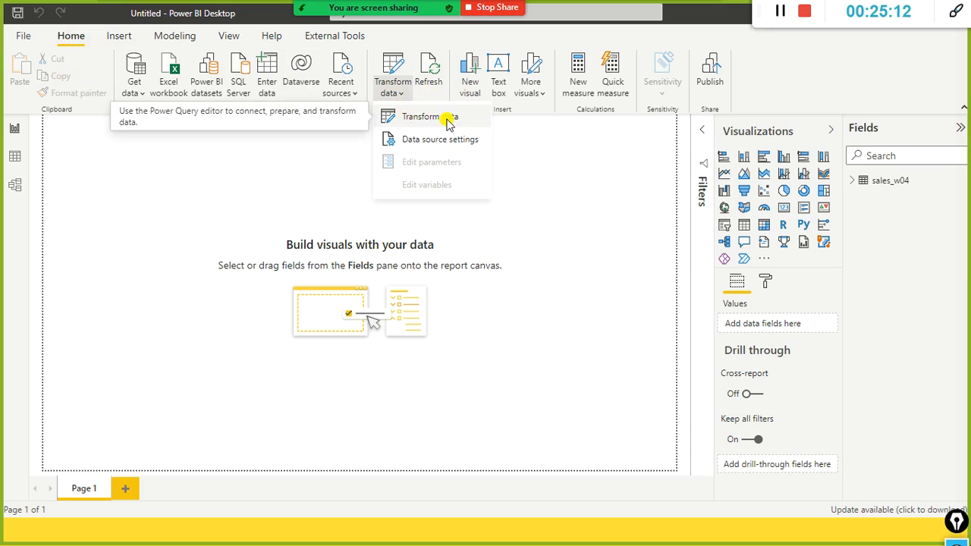
pyautogui.hotkey('alt', 'Tab')
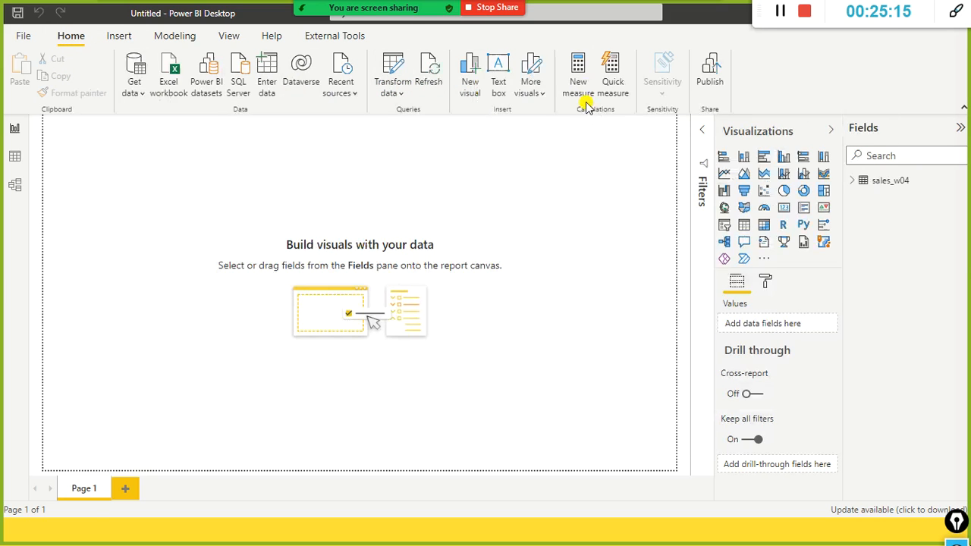
pyautogui.hotkey('alt', 'Tab')
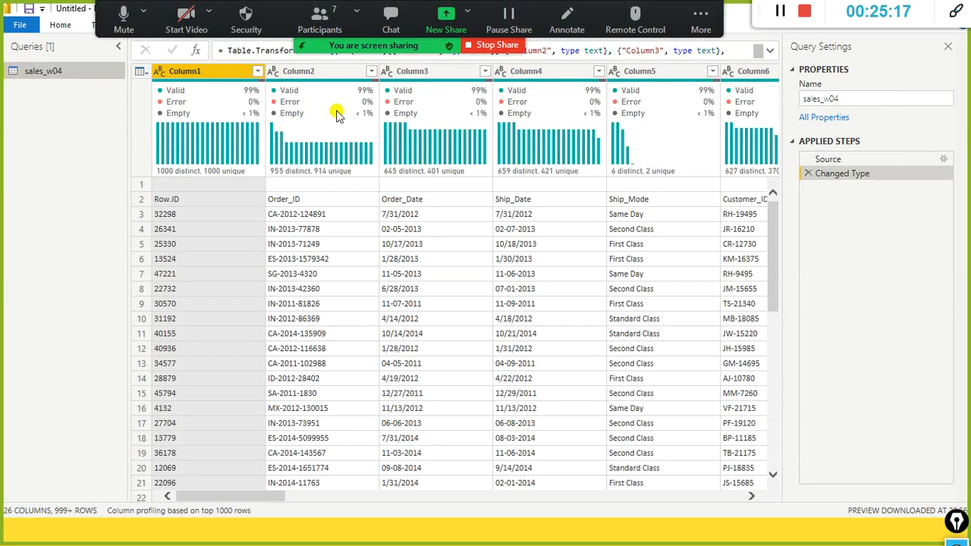
# Open the meeting chat to read the question about opening Power Query Editor and close the chat.
pyautogui.moveTo(578, 143)
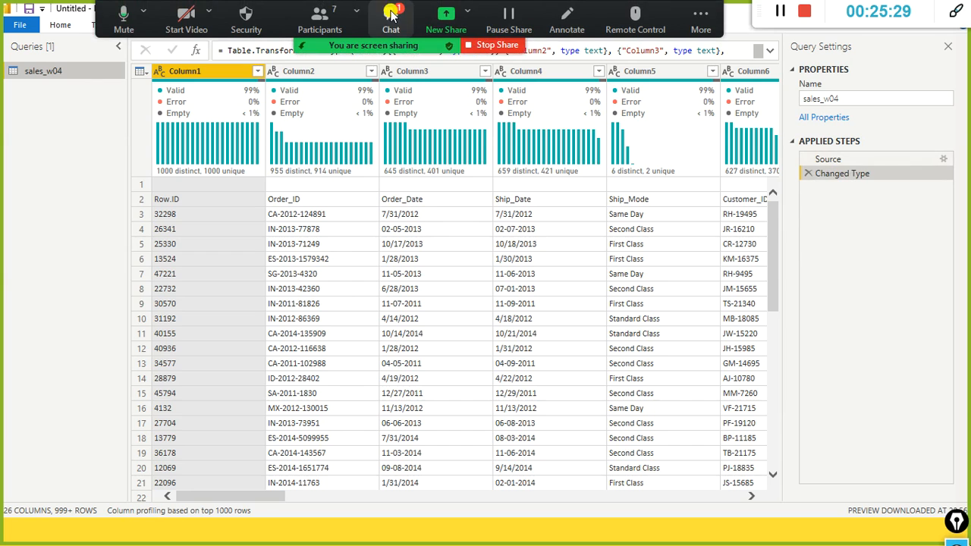
pyautogui.click(390, 15)
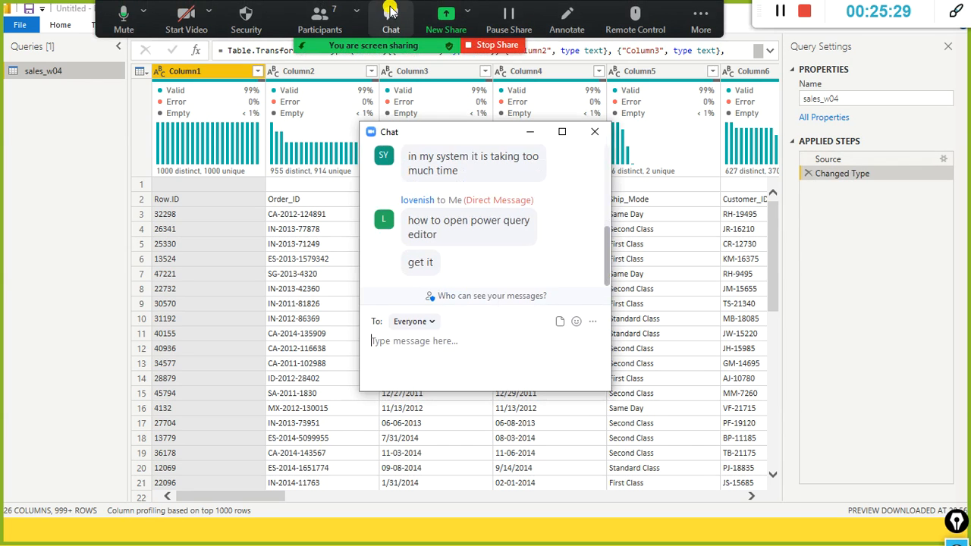
pyautogui.click(595, 132)
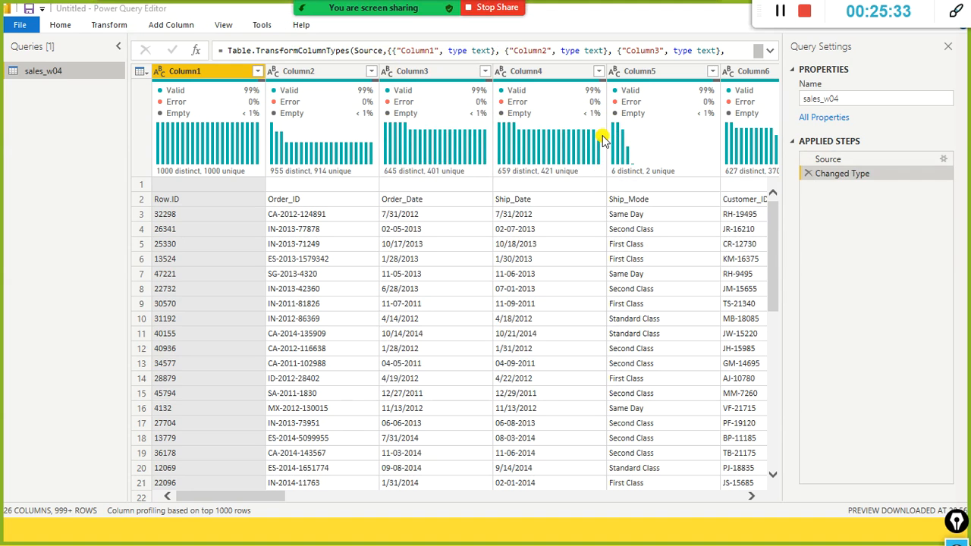
# Promote the blank first row of the sales_w04 query to column headers.
pyautogui.hotkey('alt', 'Tab')
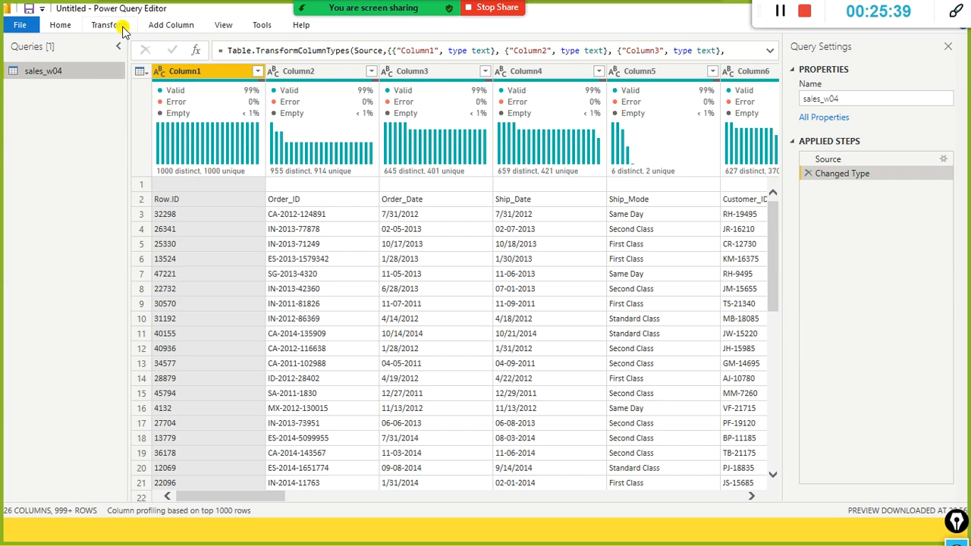
pyautogui.click(106, 25)
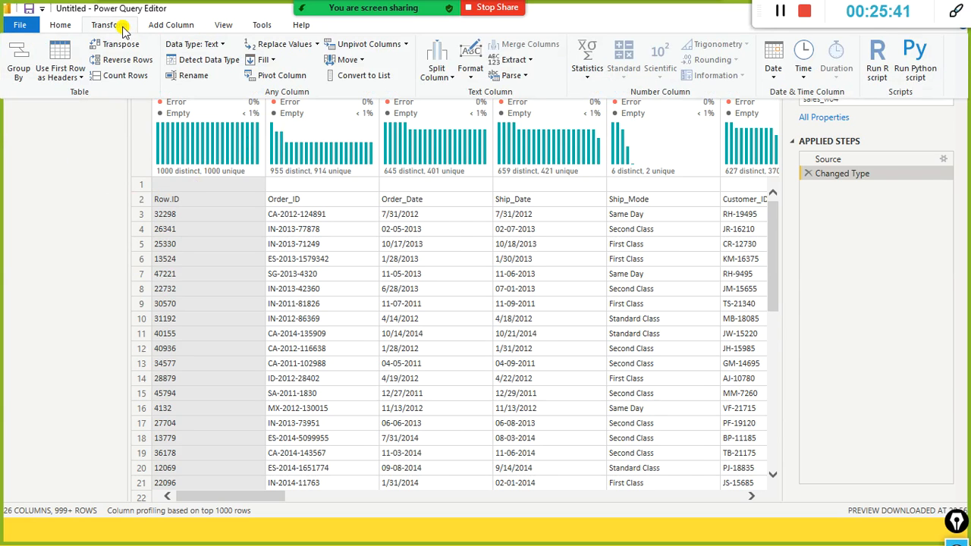
pyautogui.click(81, 82)
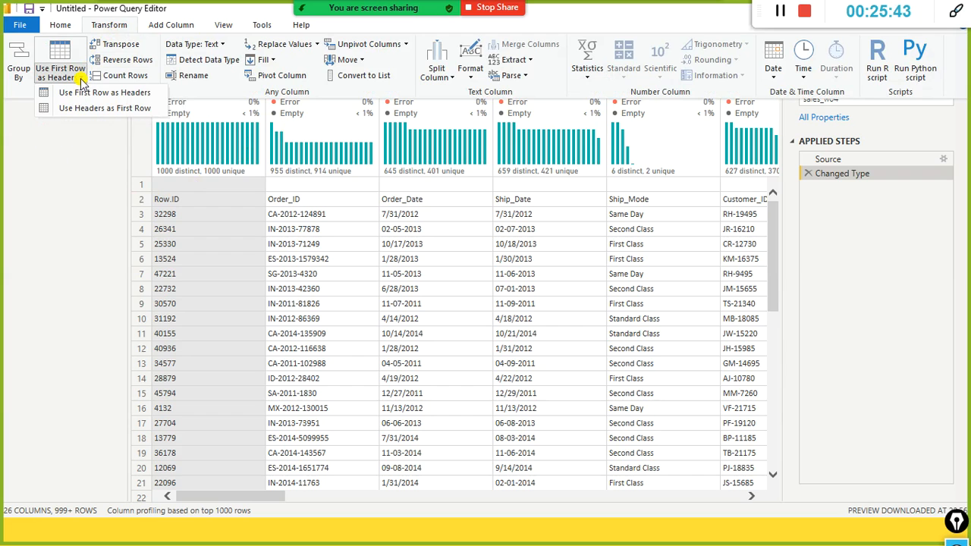
pyautogui.click(122, 94)
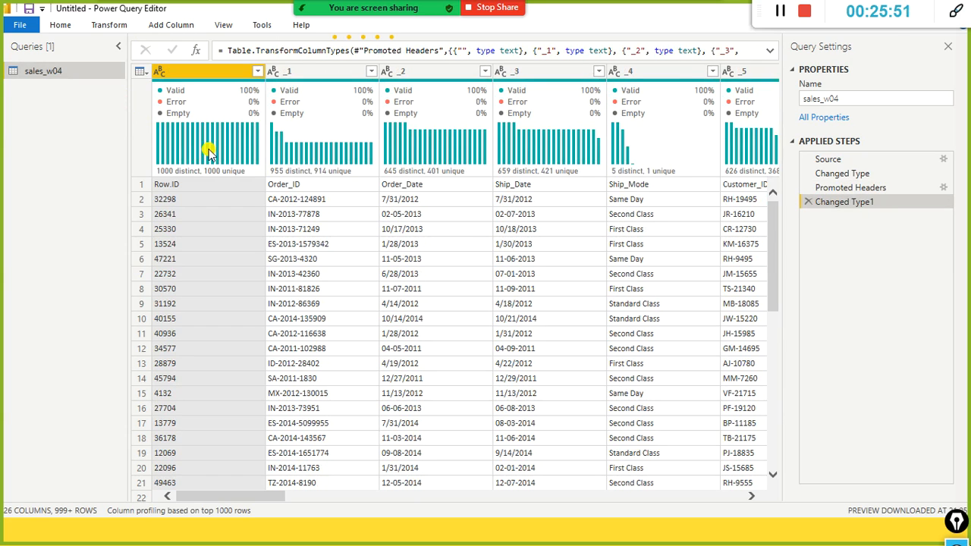
# Promote the row beginning with Row.ID to column headers, and close the editor while applying the query changes.
pyautogui.moveTo(289, 158)
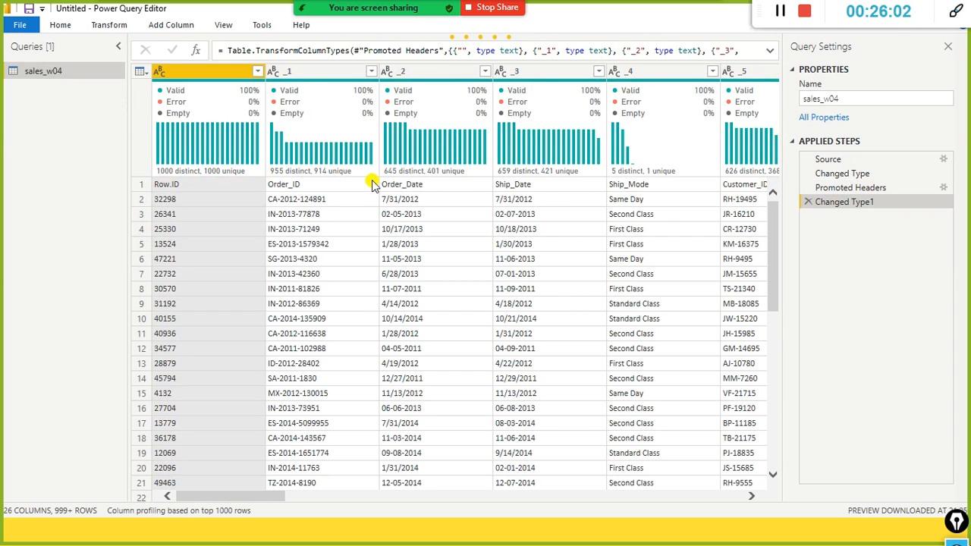
pyautogui.click(107, 27)
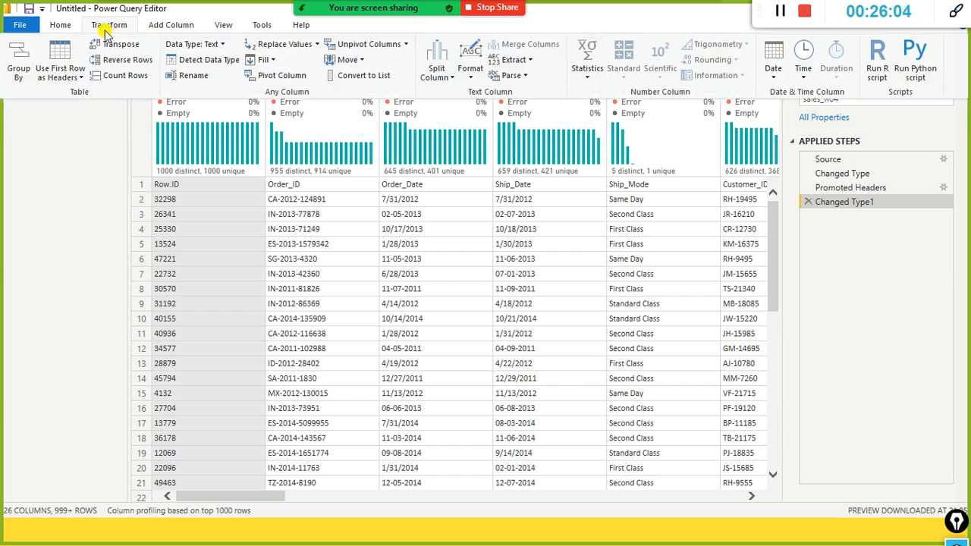
pyautogui.click(72, 77)
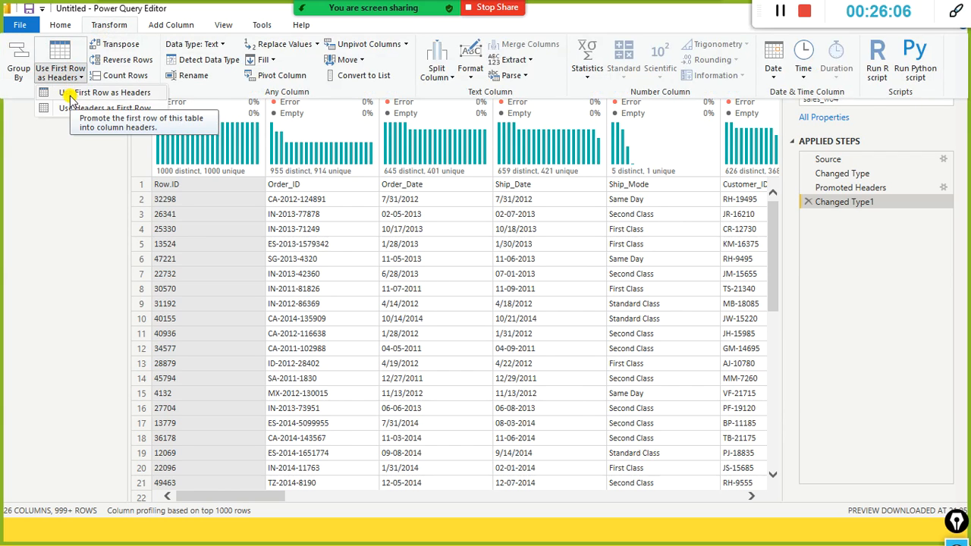
pyautogui.click(70, 98)
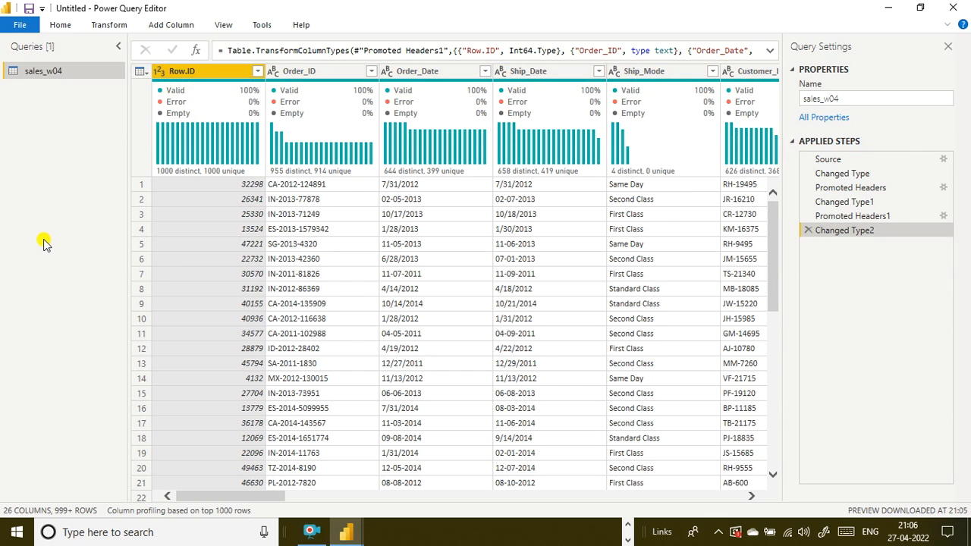
pyautogui.click(18, 27)
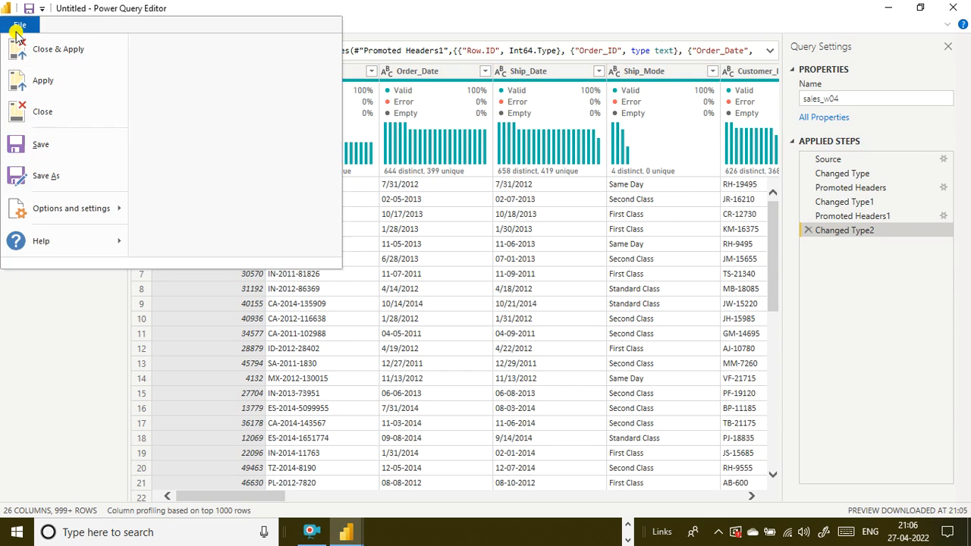
pyautogui.click(45, 57)
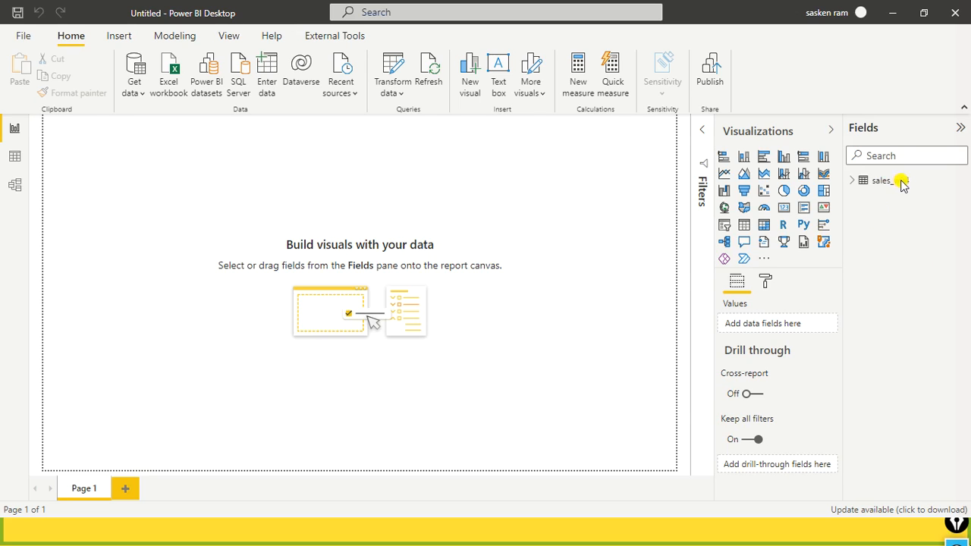
# Expand the sales_w04 table in the report's data fields and look through its list of columns.
pyautogui.click(854, 180)
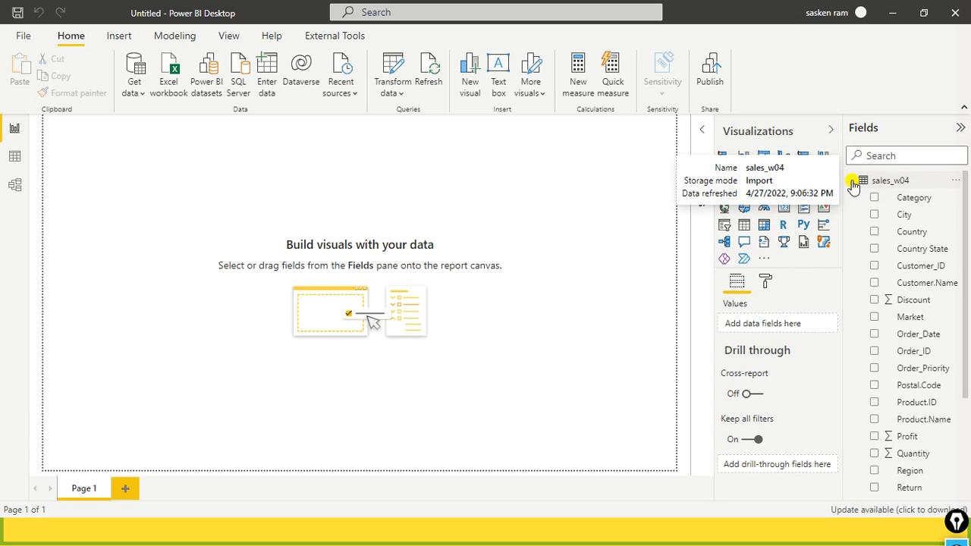
pyautogui.scroll(-3, 947, 284)
pyautogui.scroll(3, 947, 284)
pyautogui.scroll(-3, 911, 250)
pyautogui.scroll(3, 903, 278)
pyautogui.scroll(1, 903, 278)
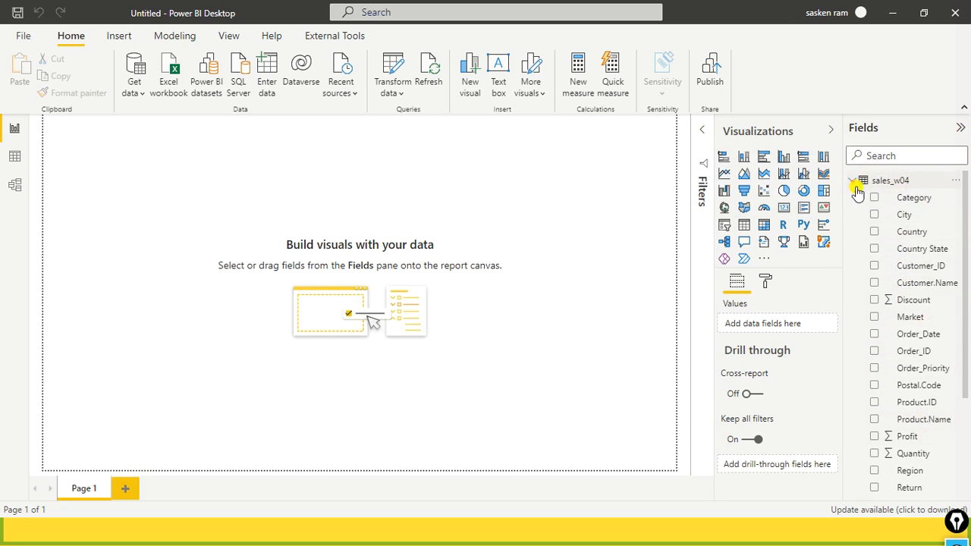
pyautogui.scroll(-1, 913, 194)
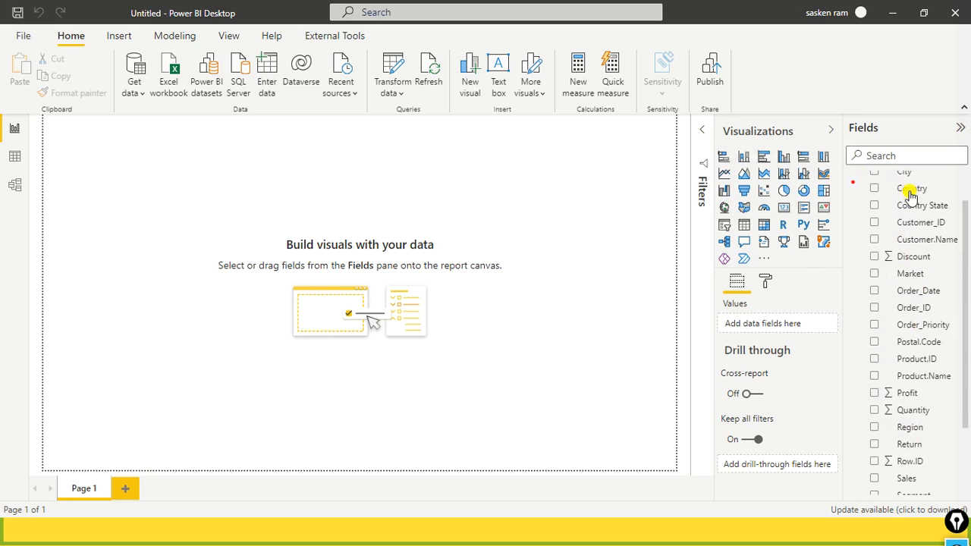
# Look through the remaining sales_w04 fields and display the table's storage and refresh details.
pyautogui.scroll(-2, 911, 196)
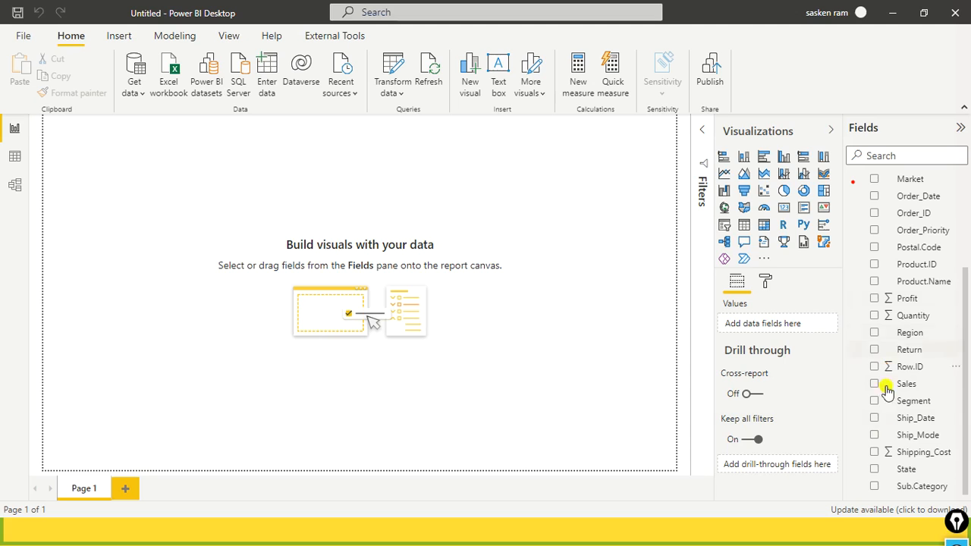
pyautogui.scroll(3, 914, 402)
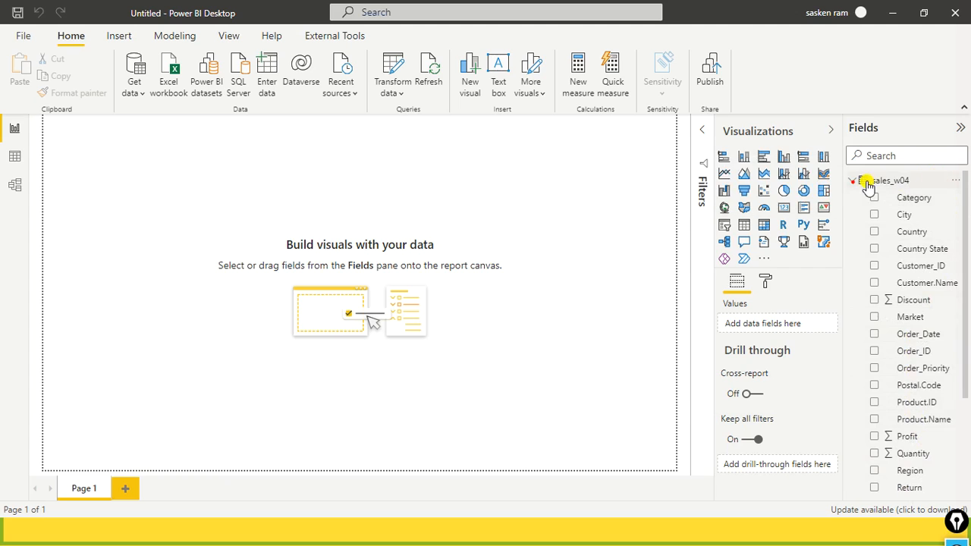
pyautogui.moveTo(888, 186)
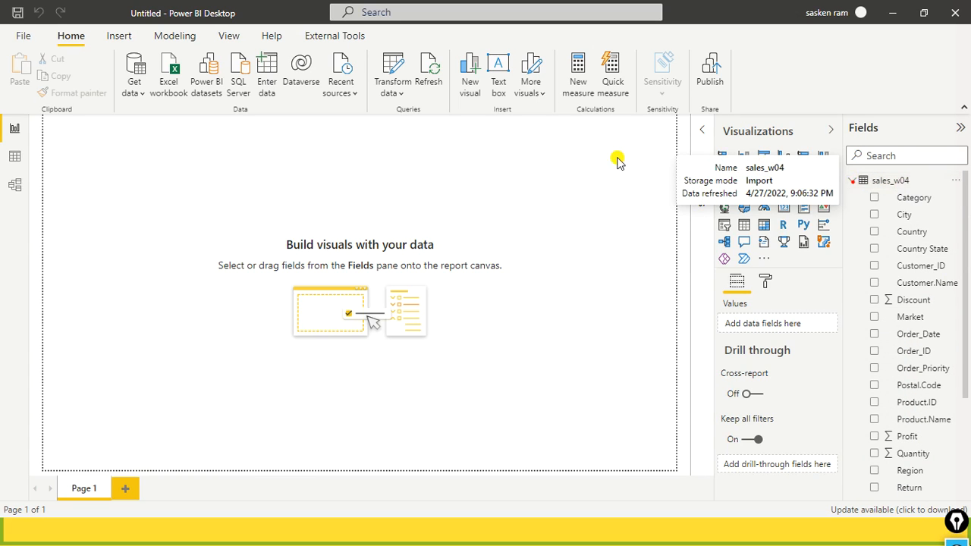
# Open the sales_w04 table in Data view, look across all its columns, and return to Report view.
pyautogui.moveTo(1, 140)
pyautogui.mouseDown()
pyautogui.moveTo(27, 164)
pyautogui.moveTo(14, 182)
pyautogui.moveTo(61, 170)
pyautogui.mouseUp()
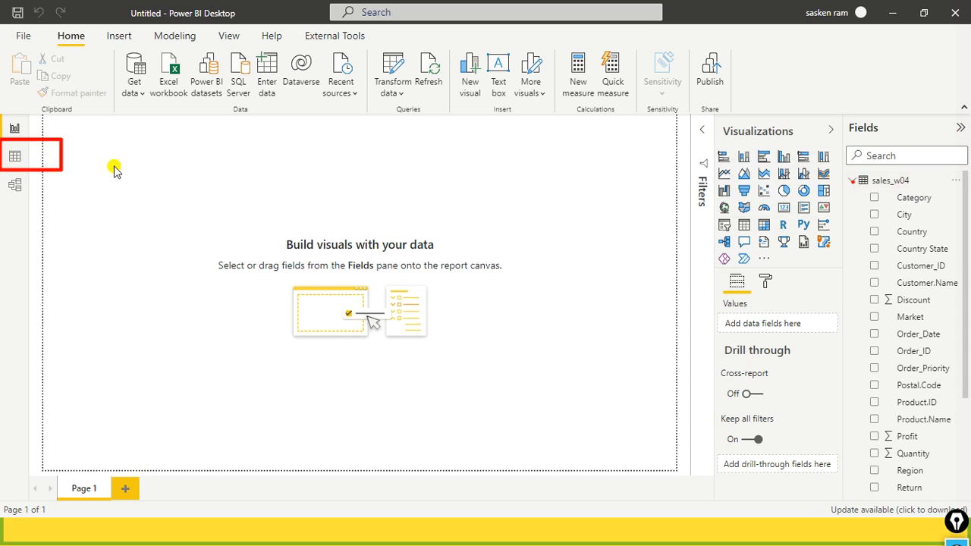
pyautogui.click(15, 157)
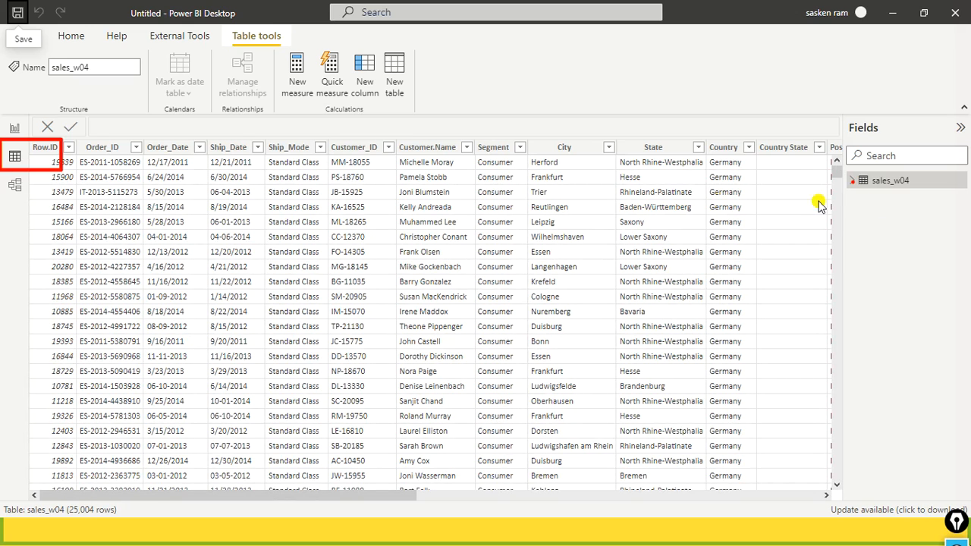
pyautogui.moveTo(369, 494); pyautogui.dragTo(771, 489)
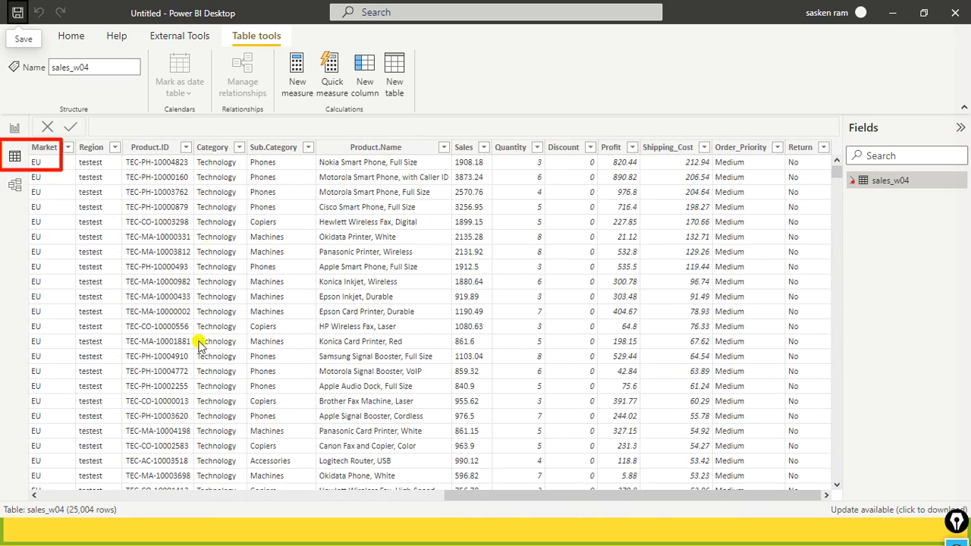
pyautogui.moveTo(521, 494); pyautogui.dragTo(48, 459)
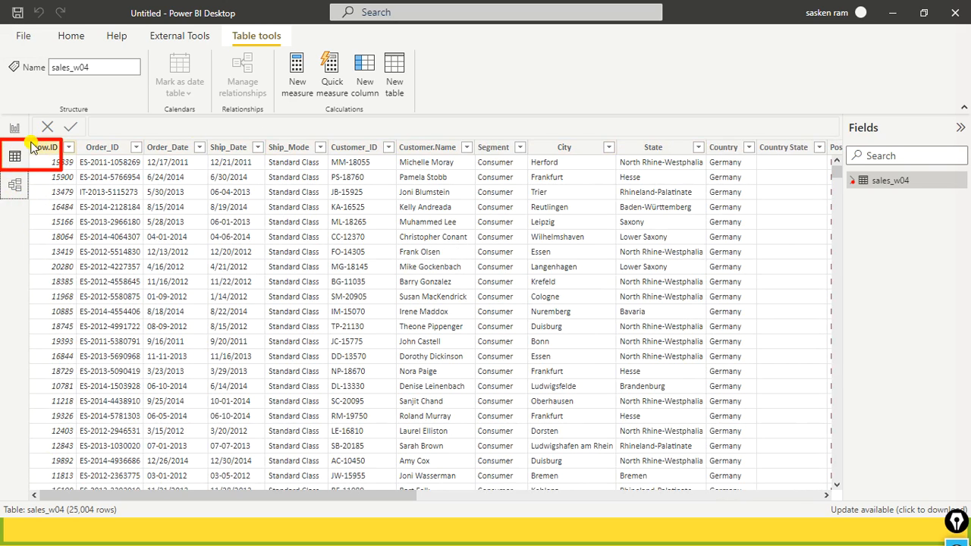
pyautogui.click(15, 126)
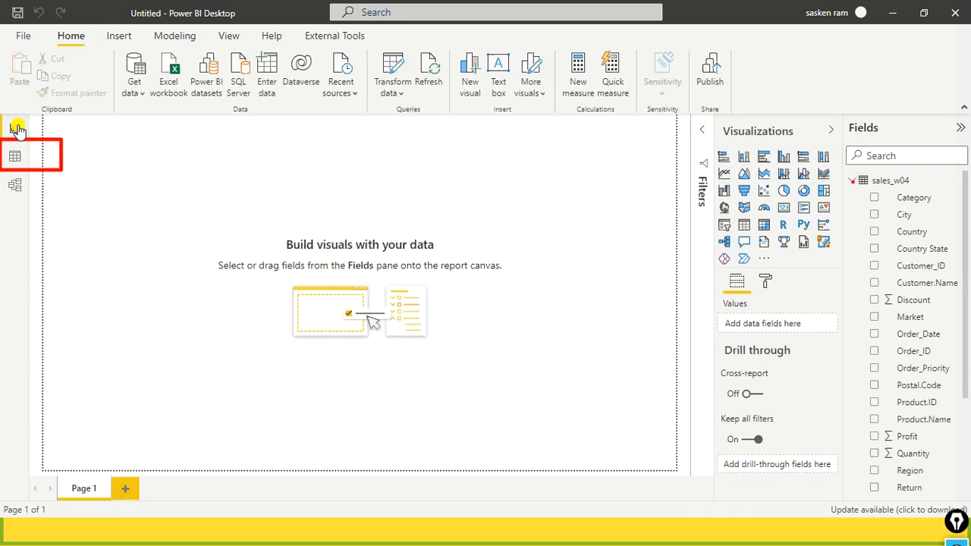
# Show the sales_w04 table in Model view and return to Report view.
pyautogui.click(16, 188)
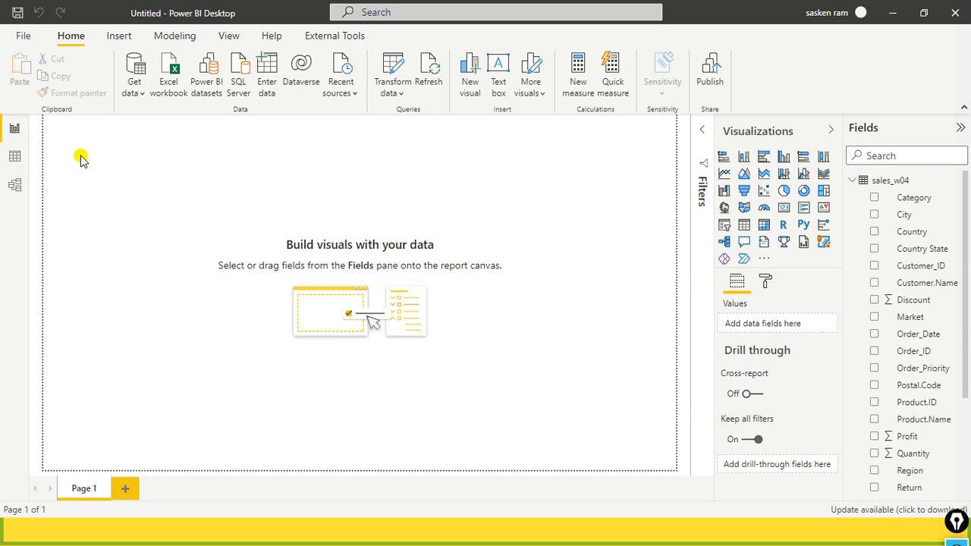
pyautogui.click(16, 189)
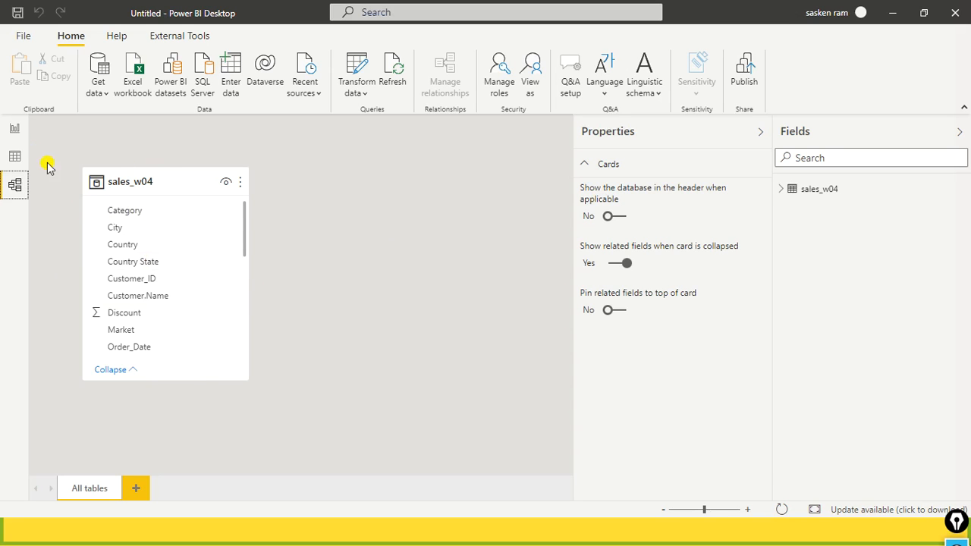
pyautogui.click(15, 129)
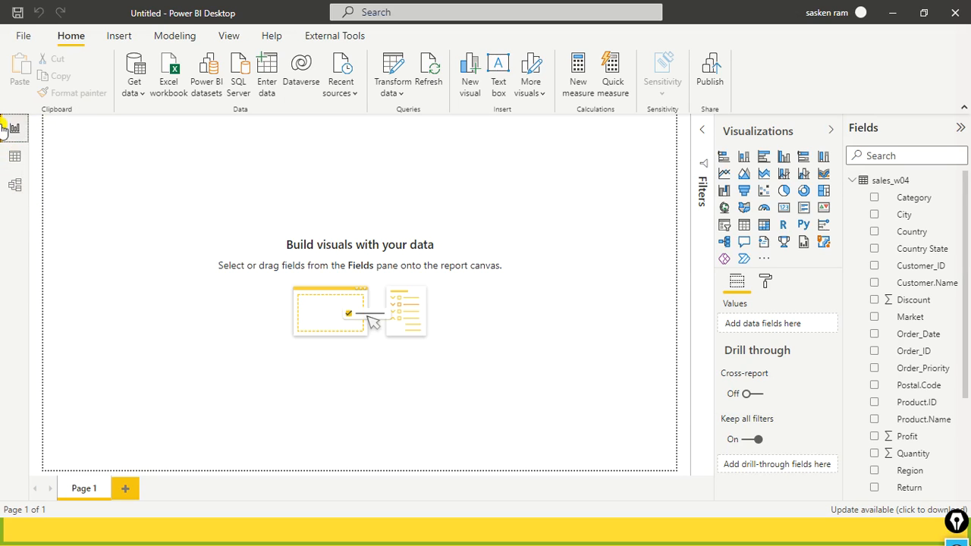
# Connect to the Excel workbook Bigbox_Order.xls in the dat1 folder on Local Disk (D:).
pyautogui.click(140, 96)
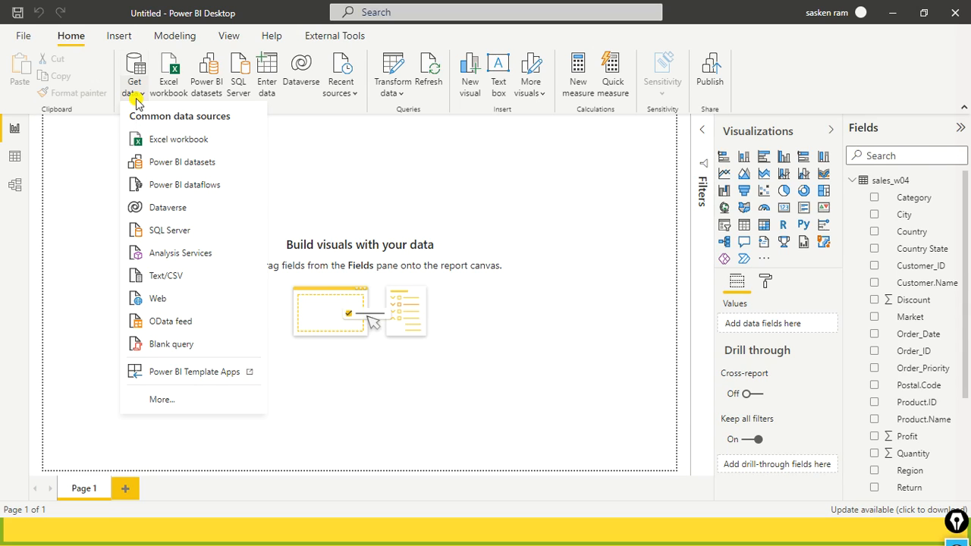
pyautogui.click(181, 140)
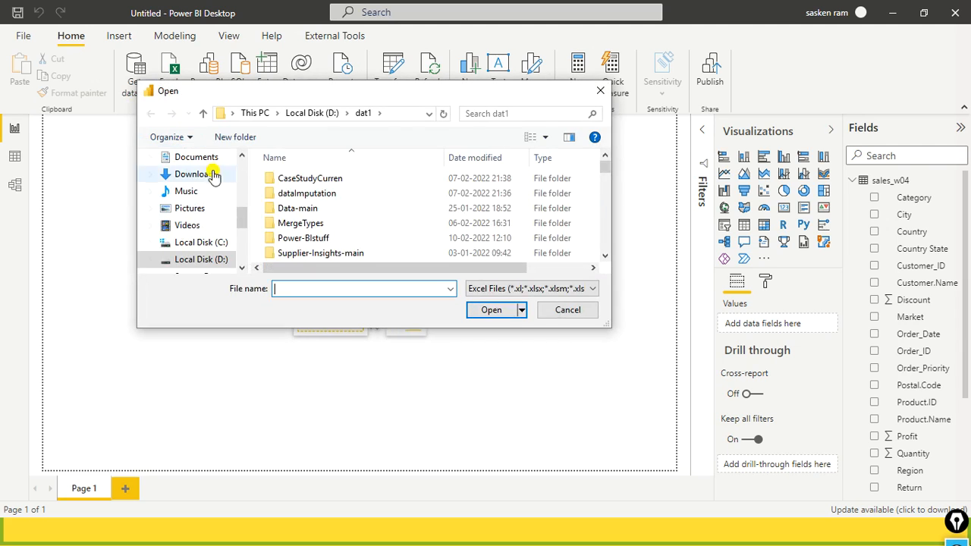
pyautogui.scroll(-5, 314, 179)
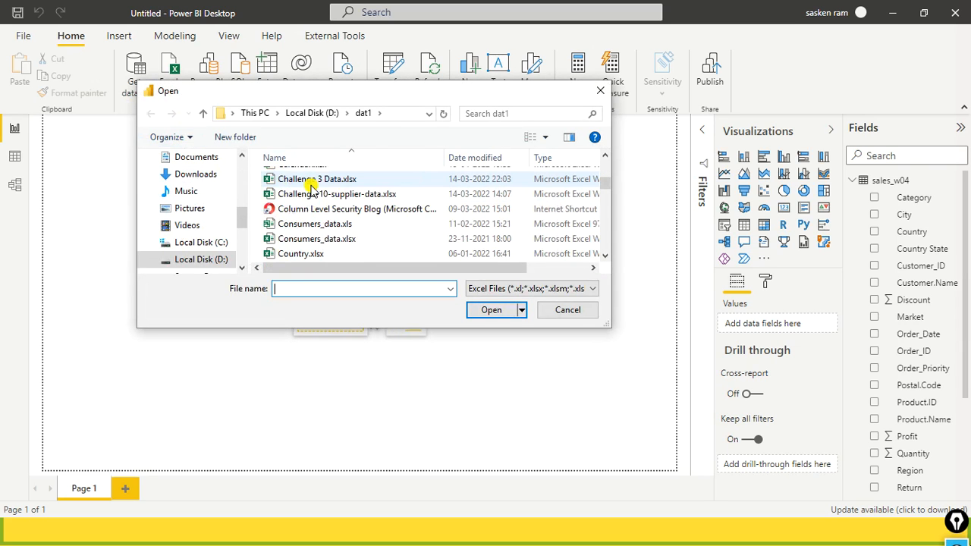
pyautogui.scroll(2, 311, 186)
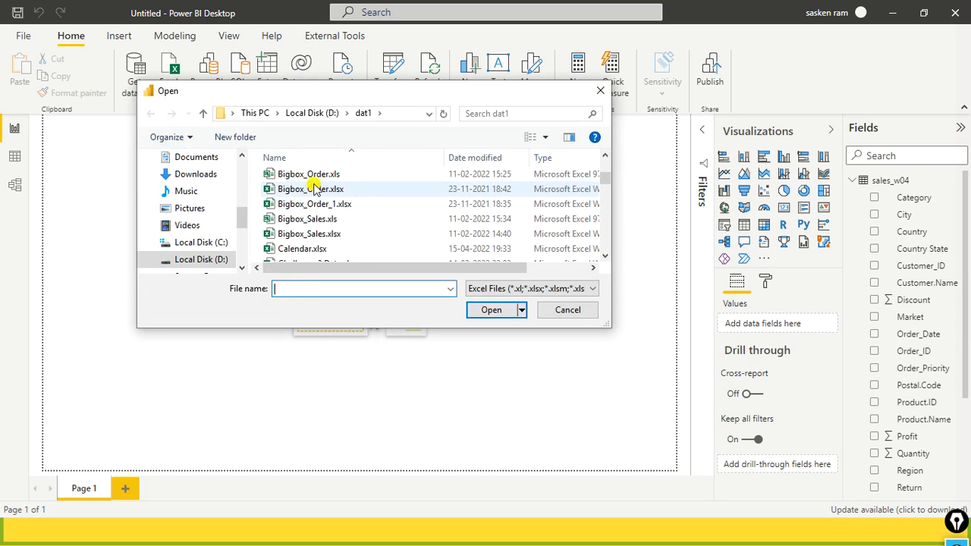
pyautogui.click(315, 175)
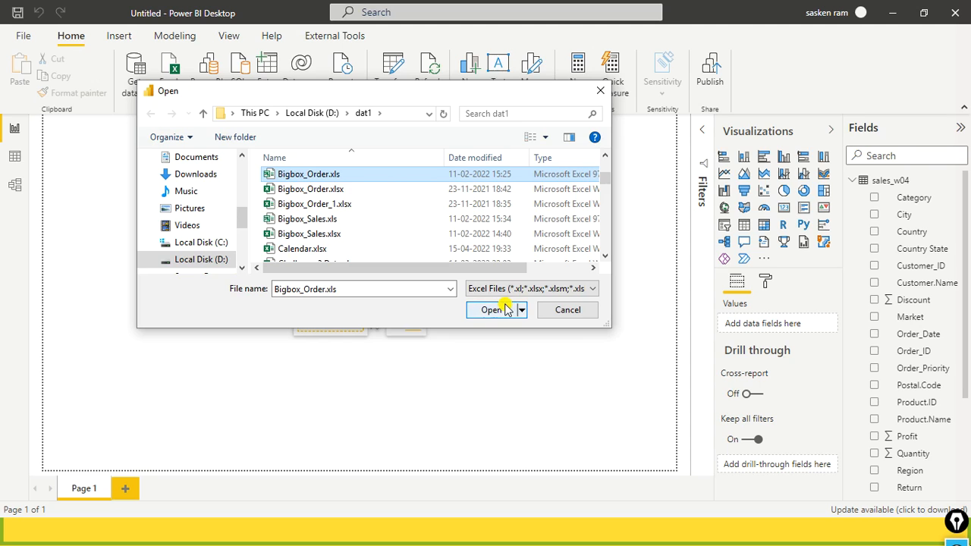
pyautogui.click(574, 317)
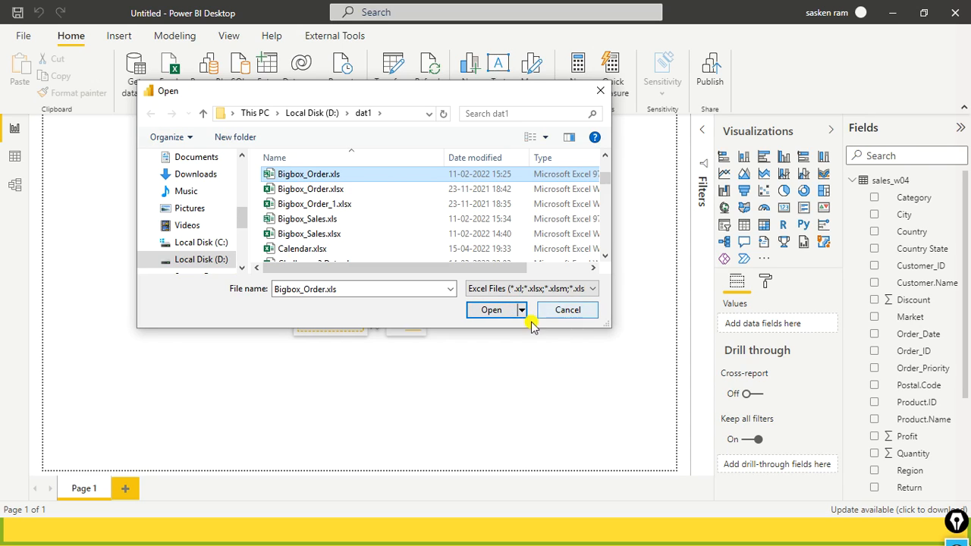
pyautogui.click(488, 310)
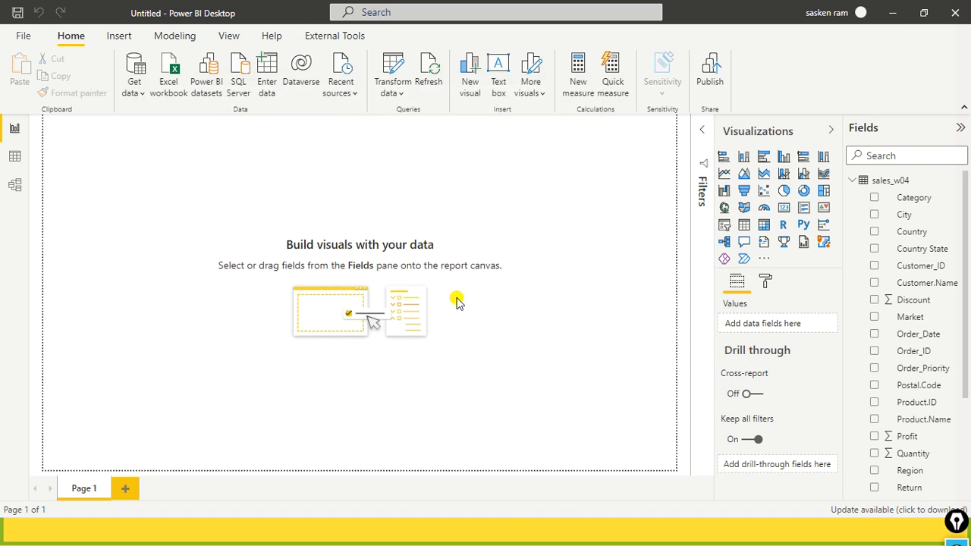
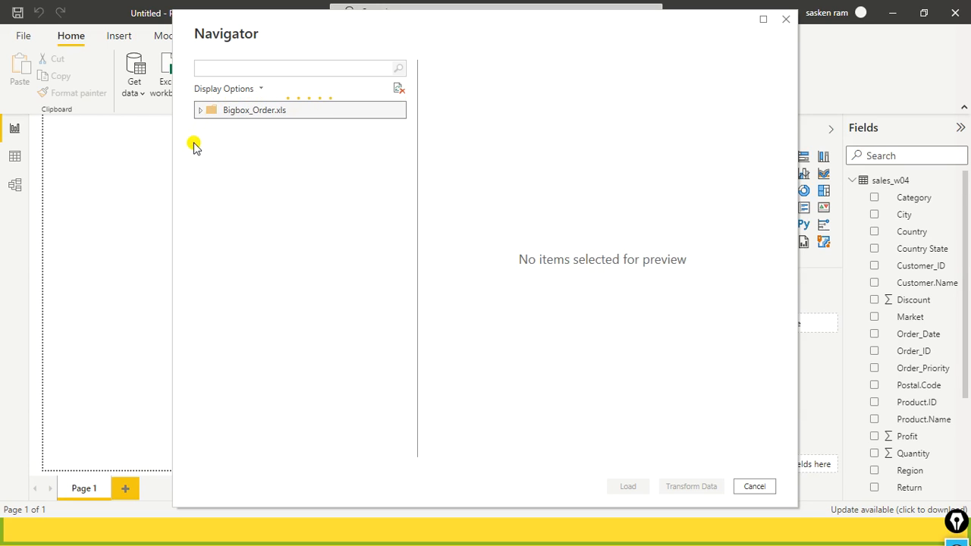
# Expand Bigbox_Order.xls in the Navigator, select the Bigbox_Order_data table for import, and look through its preview rows.
pyautogui.click(202, 112)
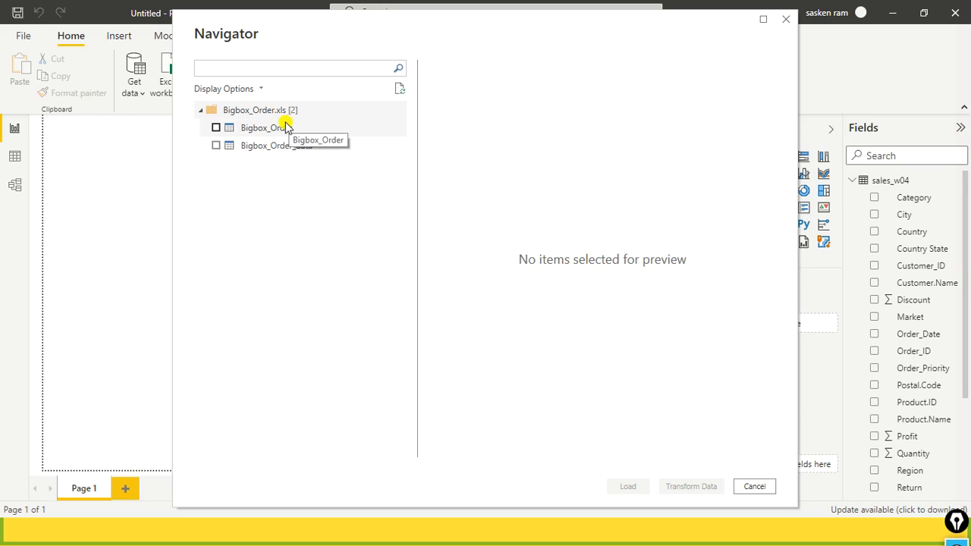
pyautogui.click(217, 147)
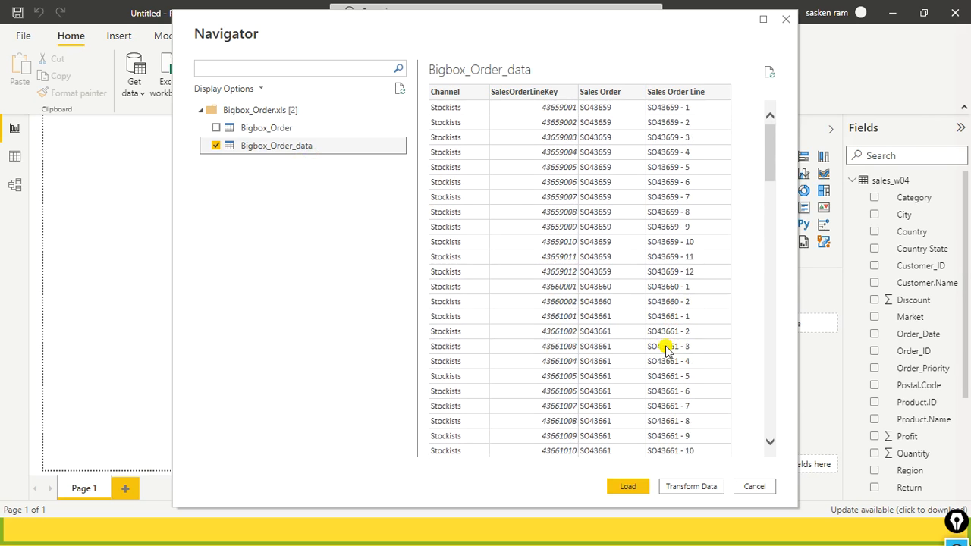
pyautogui.scroll(-10, 666, 348)
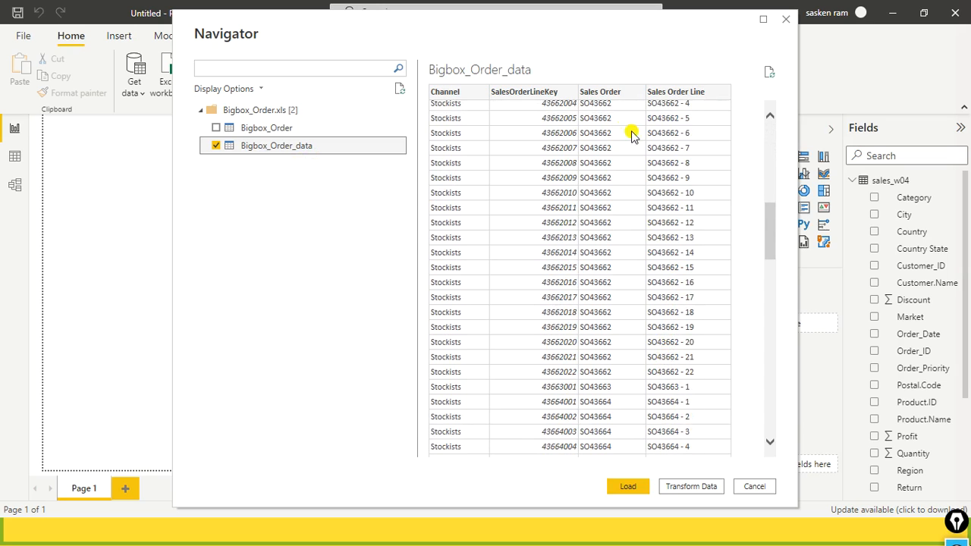
# Preview the Bigbox_Order table and select it for import in place of Bigbox_Order_data.
pyautogui.click(265, 129)
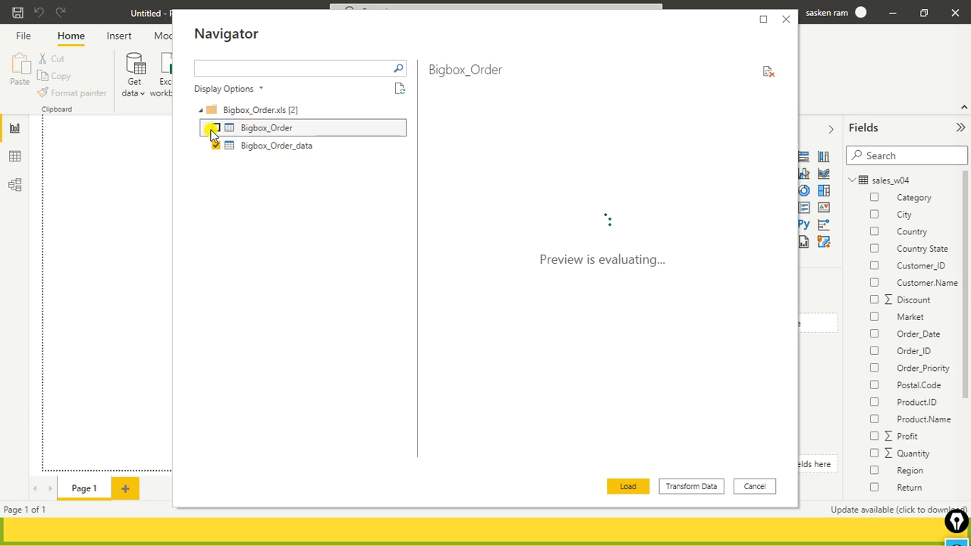
pyautogui.click(216, 145)
pyautogui.click(216, 128)
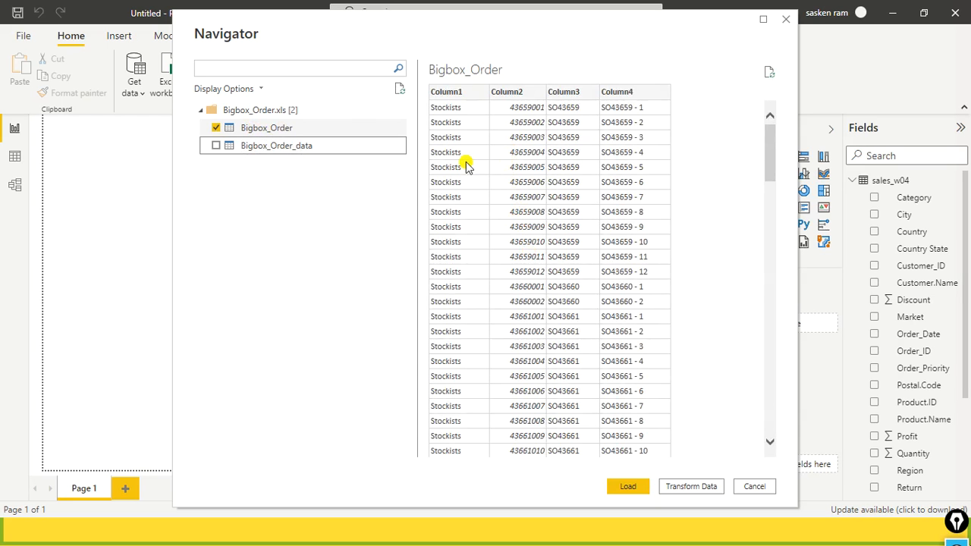
# Select both Bigbox_Order and Bigbox_Order_data for import and compare their previews.
pyautogui.click(216, 150)
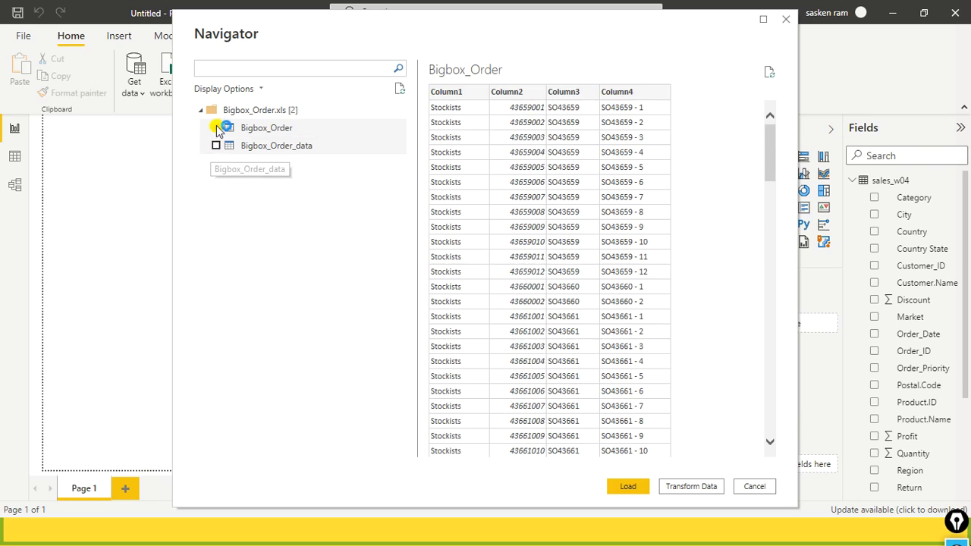
pyautogui.click(216, 128)
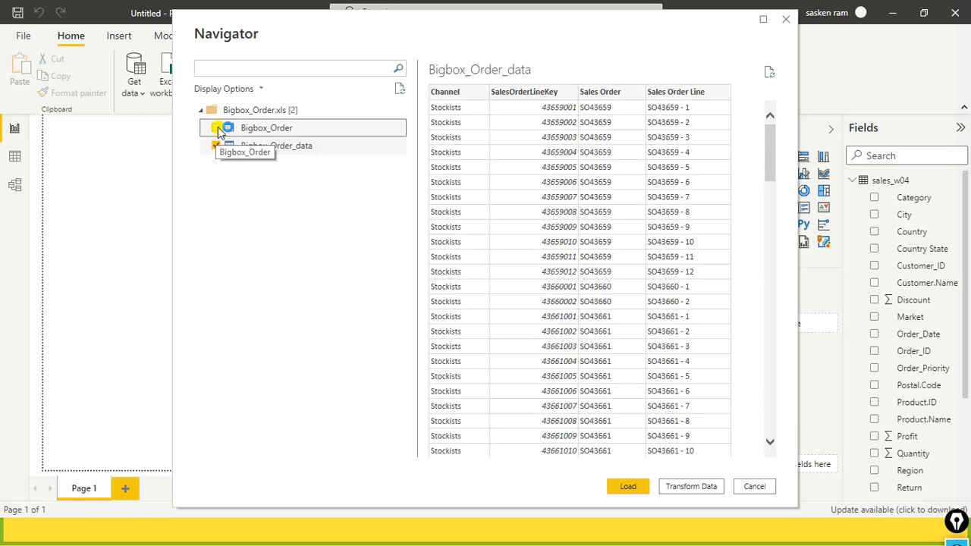
pyautogui.click(217, 129)
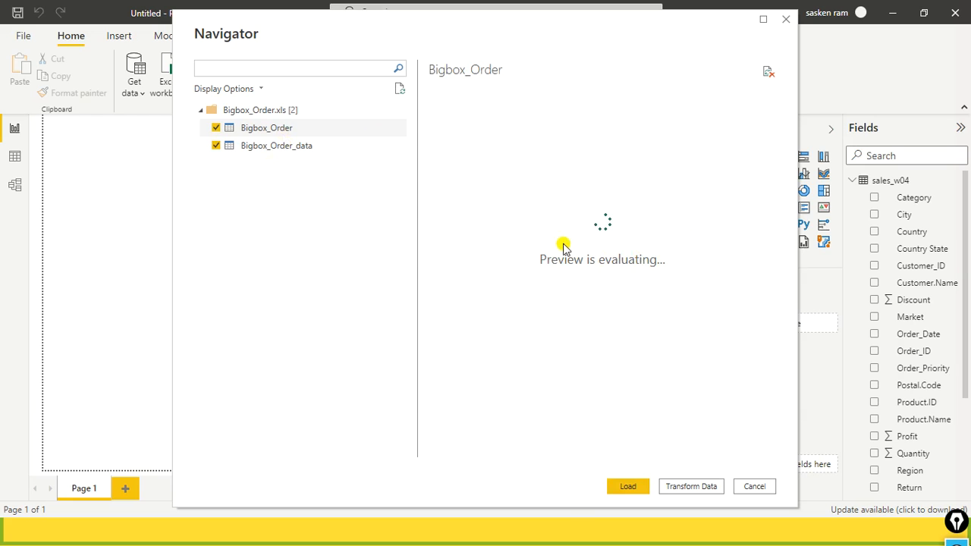
pyautogui.click(289, 146)
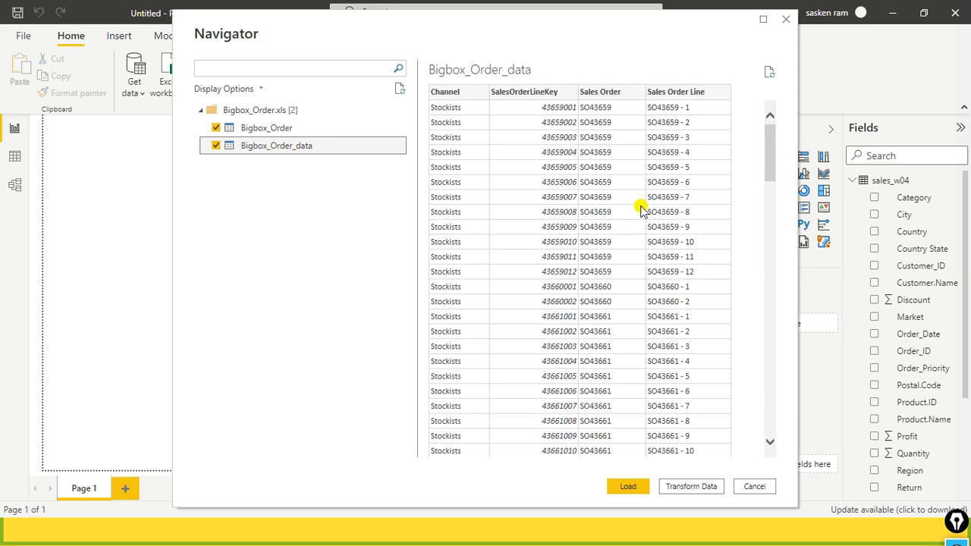
pyautogui.click(303, 128)
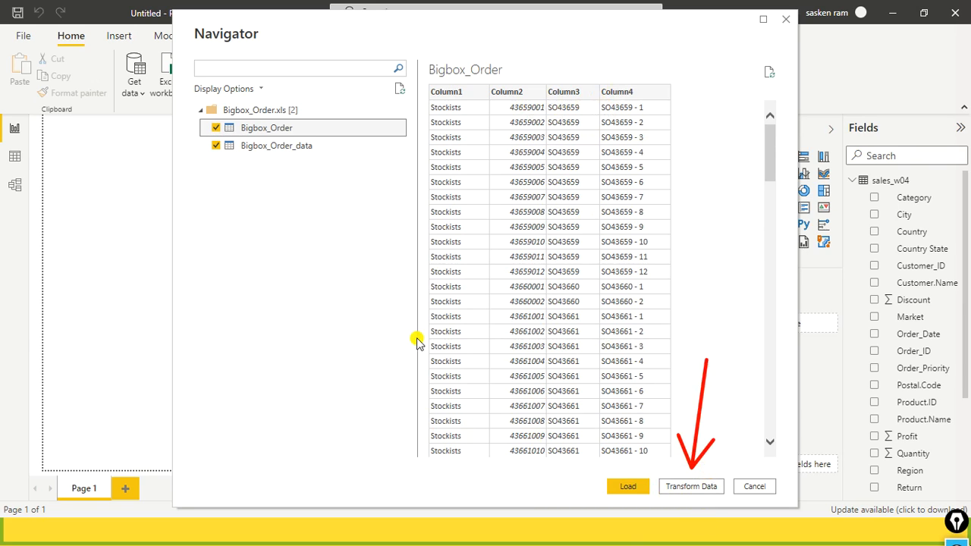
# Exclude Bigbox_Order from the import and load only the Bigbox_Order_data table directly into the report.
pyautogui.click(226, 127)
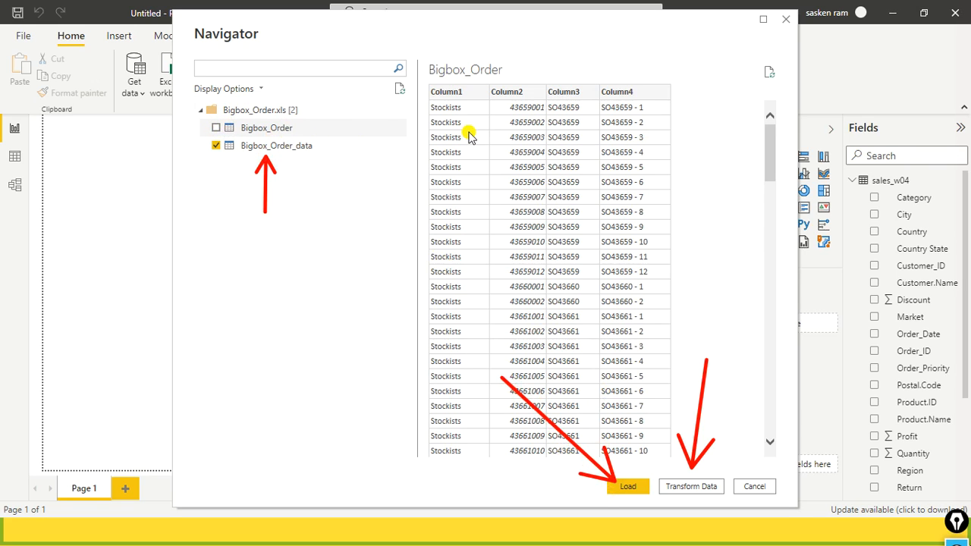
pyautogui.click(252, 148)
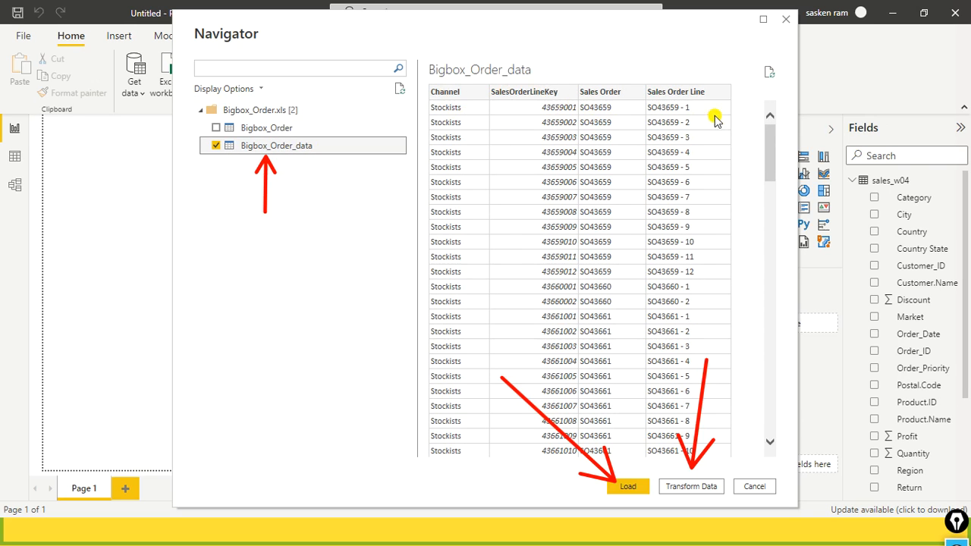
pyautogui.click(630, 487)
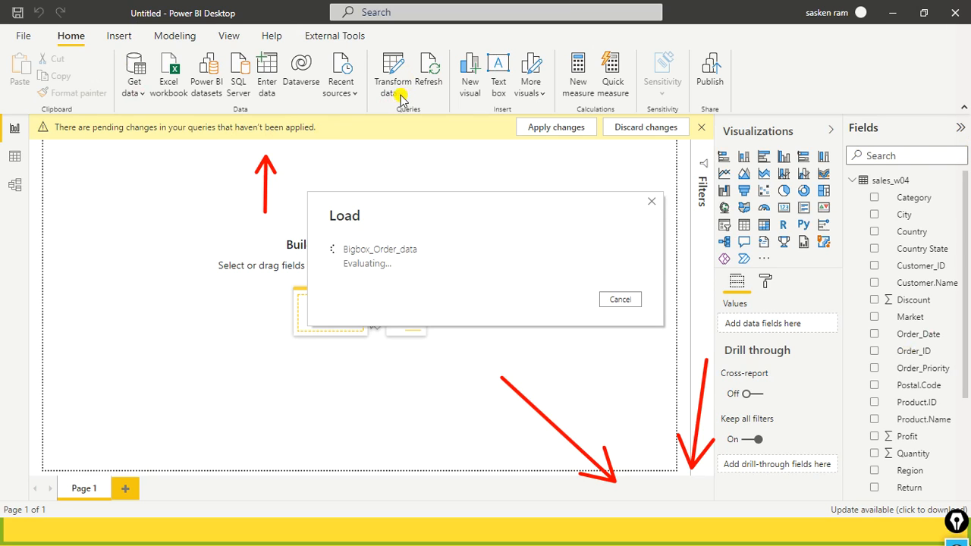
pyautogui.moveTo(370, 34); pyautogui.dragTo(425, 118)
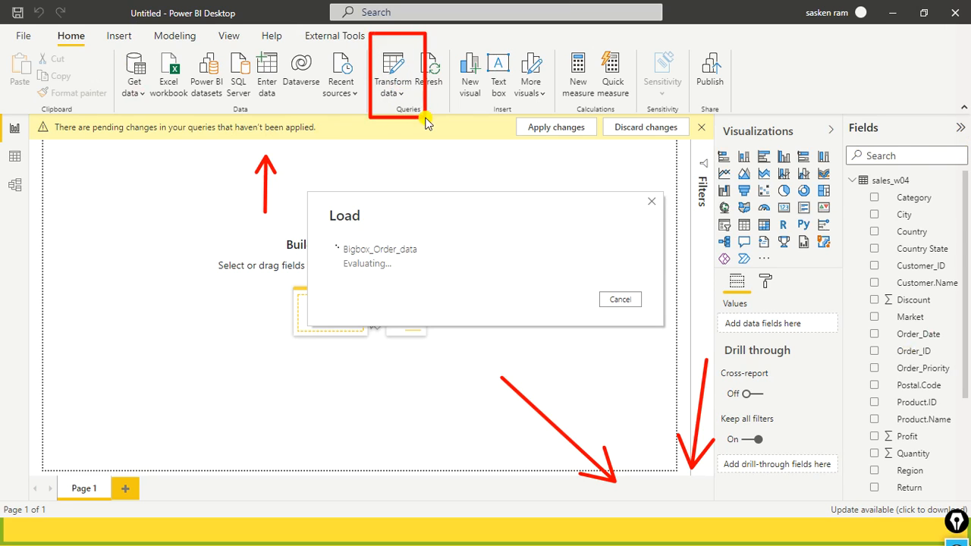
pyautogui.moveTo(283, 166); pyautogui.dragTo(381, 97)
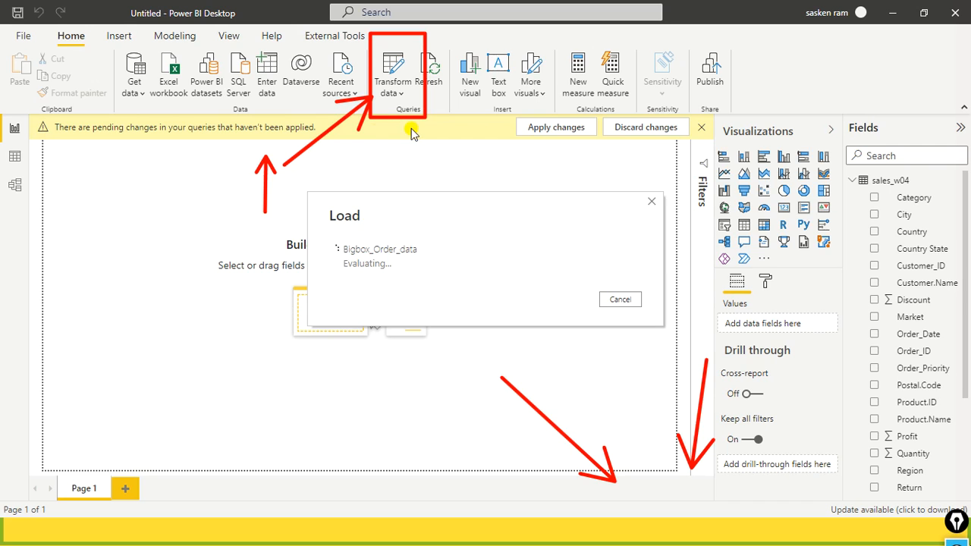
pyautogui.hotkey('alt', 'Tab')
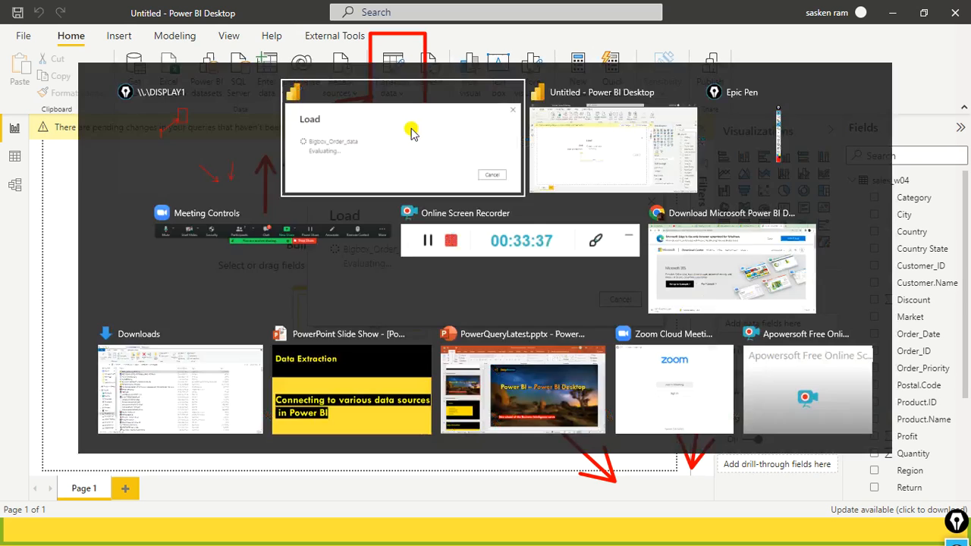
pyautogui.hotkey('alt', 'Tab')
pyautogui.hotkey('alt', 'Tab')
pyautogui.hotkey('alt', 'Tab')
pyautogui.hotkey('alt', 'Tab')
pyautogui.hotkey('alt', 'Tab')
pyautogui.hotkey('alt', 'Tab')
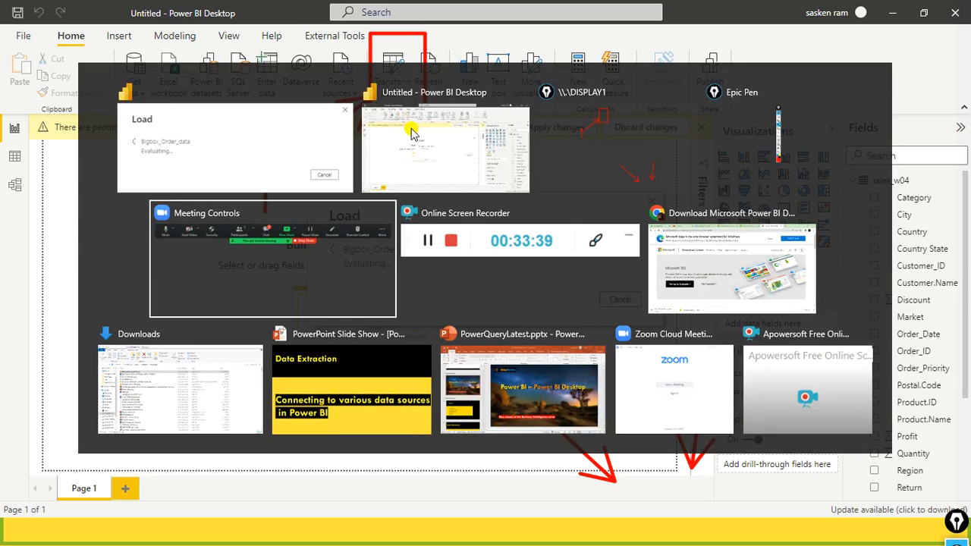
pyautogui.hotkey('alt', 'Tab')
pyautogui.hotkey('alt', 'Tab')
pyautogui.hotkey('alt', 'Tab')
pyautogui.hotkey('alt', 'Tab')
pyautogui.hotkey('alt', 'Tab')
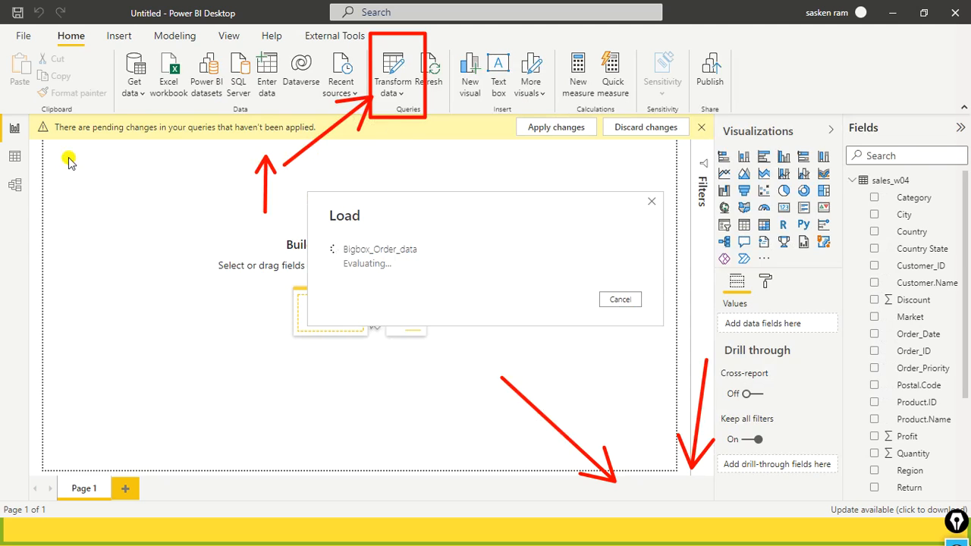
# Outline the Report view and Model view icons with red annotation rectangles.
pyautogui.moveTo(2, 119); pyautogui.dragTo(44, 138)
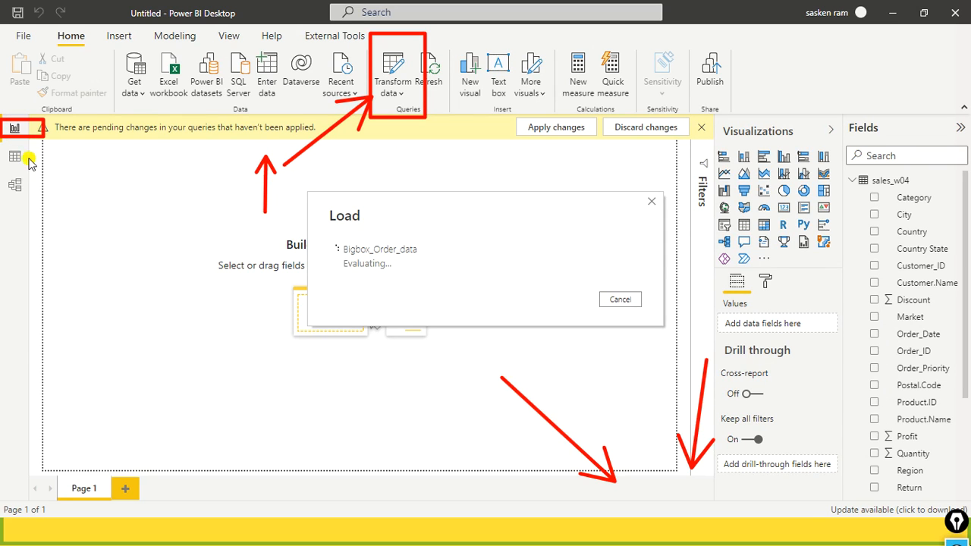
pyautogui.moveTo(2, 172); pyautogui.dragTo(36, 204)
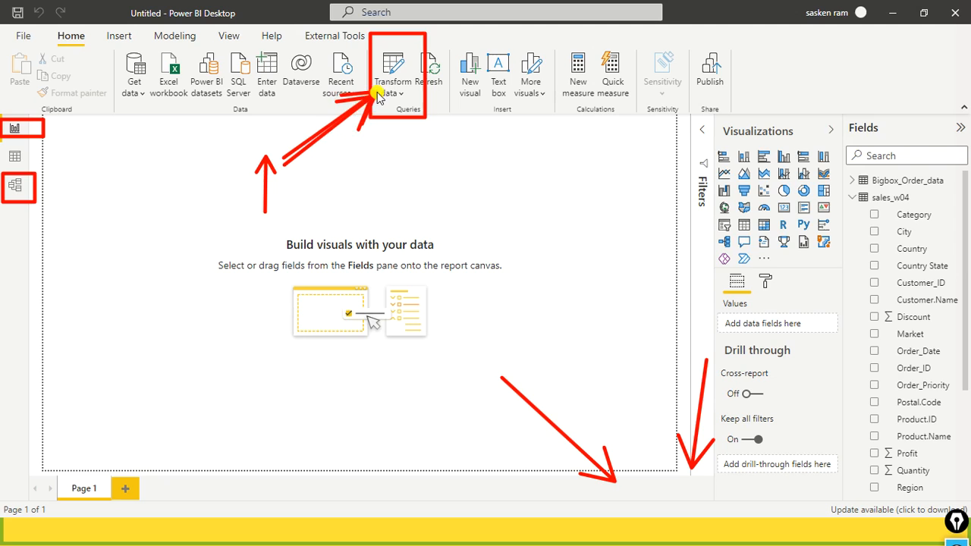
# Expand the Transform data options, annotate them with the red text "Power Query Editor" and "Data Transformation", and clear the drawn marks.
pyautogui.click(400, 72)
pyautogui.click(401, 93)
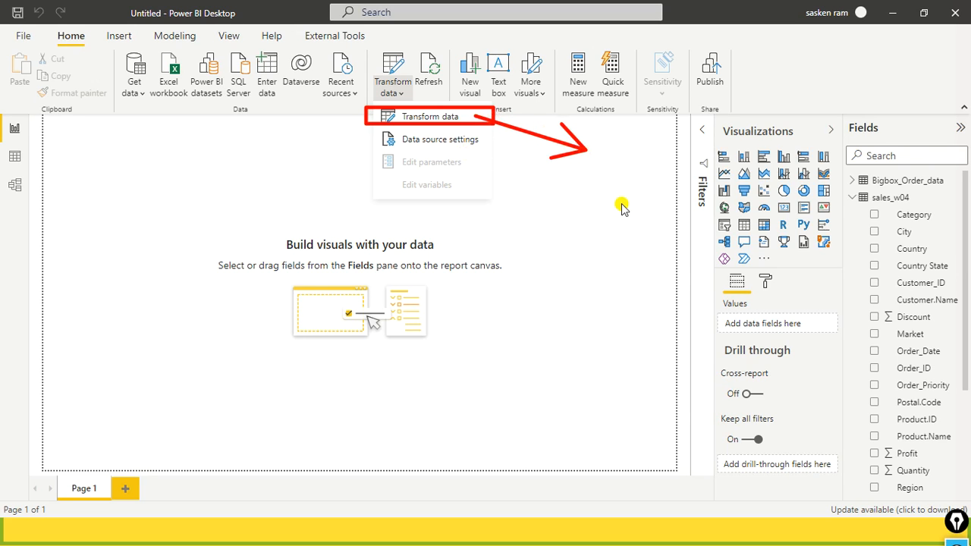
pyautogui.click(602, 152)
pyautogui.write('Pwer')
pyautogui.press('BackSpace')
pyautogui.press('BackSpace')
pyautogui.press('BackSpace')
pyautogui.write('ower Query Editor')
pyautogui.press('Return')
pyautogui.write('Data Transformation')
pyautogui.press('Return')
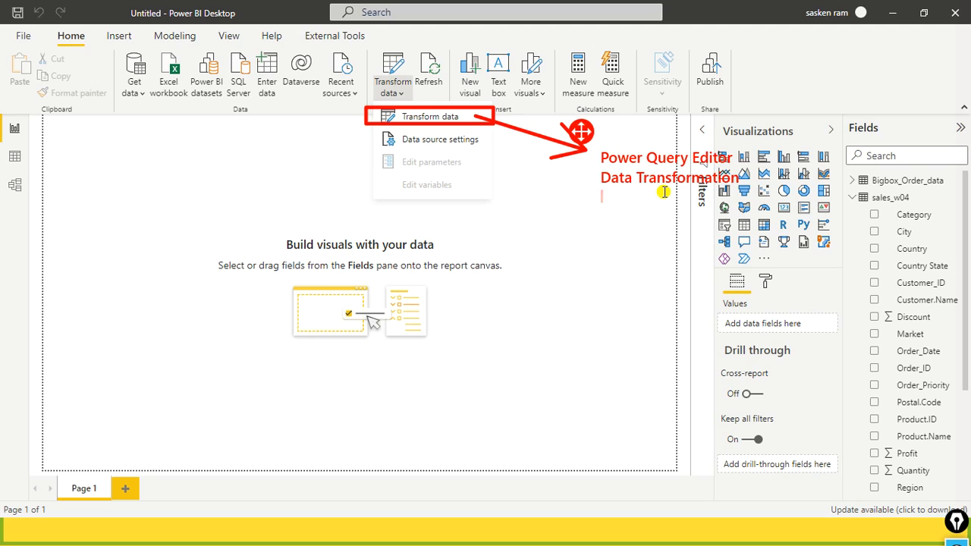
pyautogui.hotkey('ctrl', 'shift', '6')
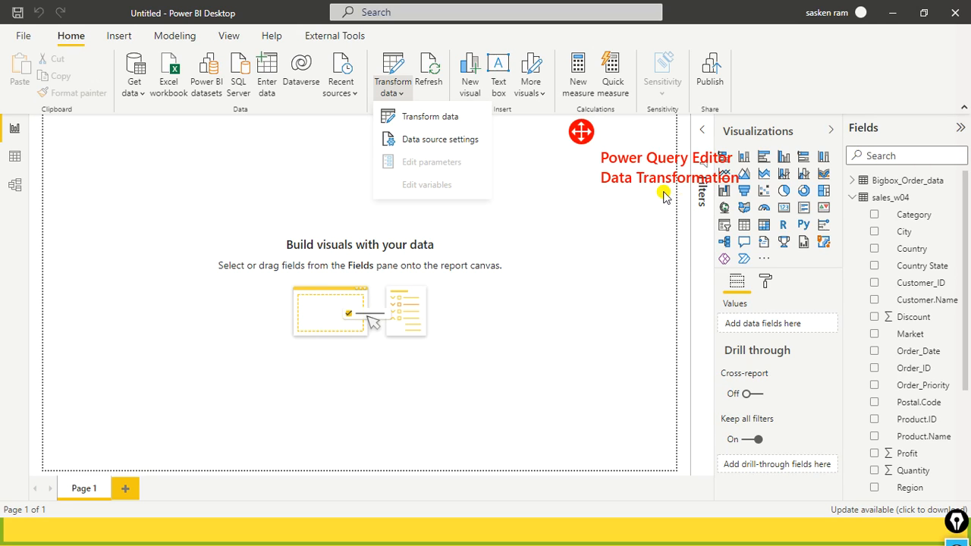
pyautogui.click(215, 221)
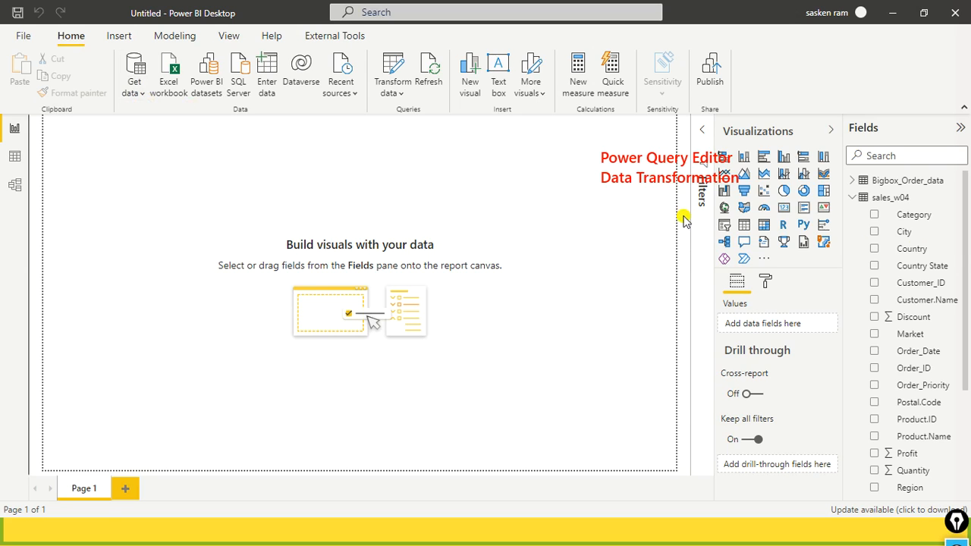
# Collapse the sales_w04 table's field list and open the queries in Power Query Editor.
pyautogui.click(852, 198)
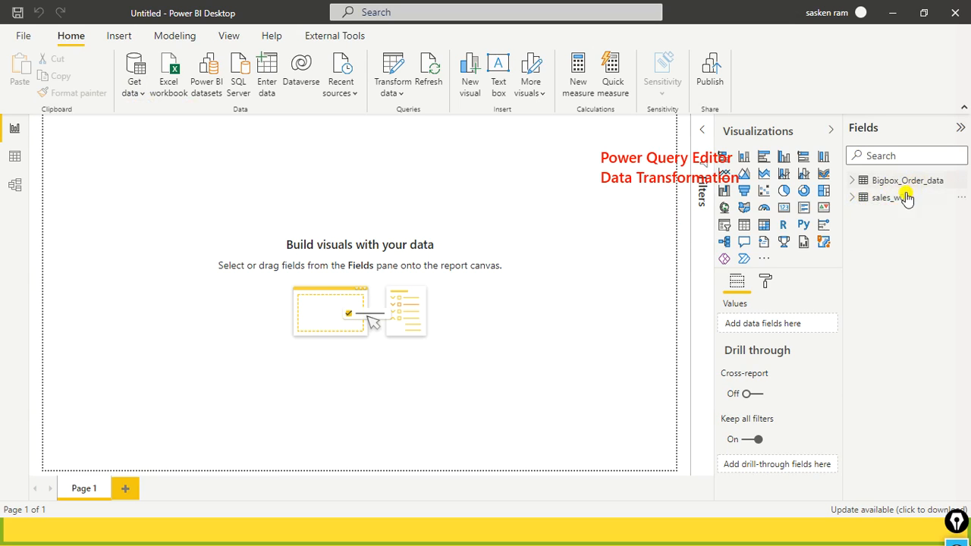
pyautogui.hotkey('alt', 'Tab')
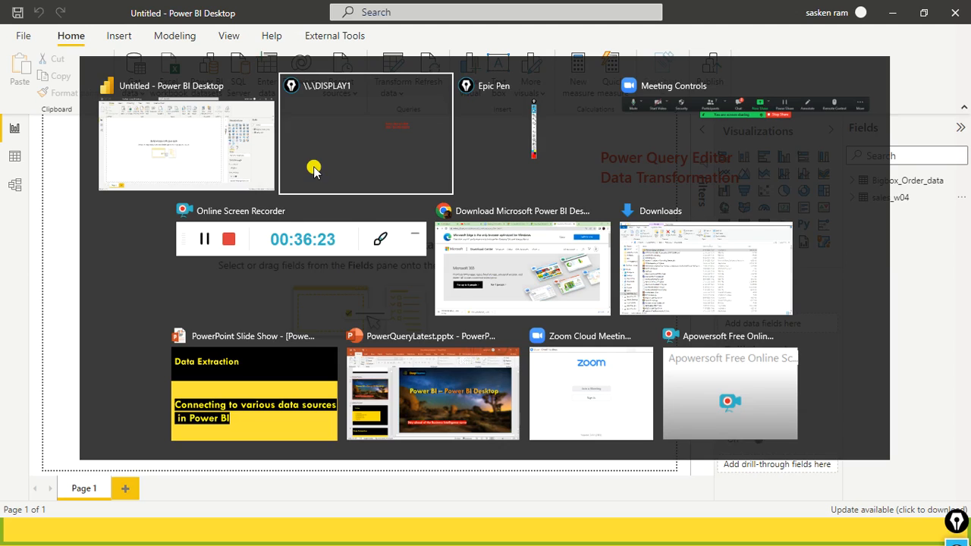
pyautogui.click(396, 89)
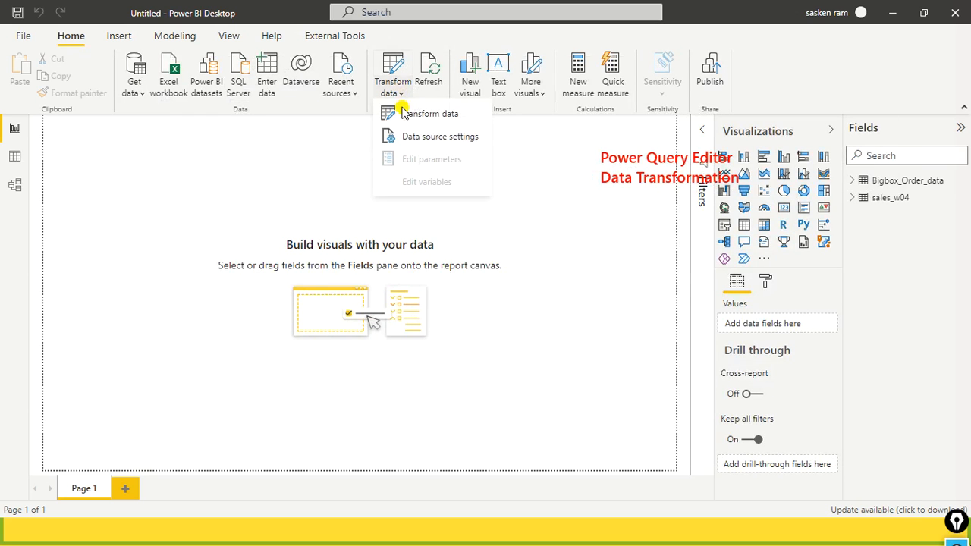
pyautogui.click(410, 119)
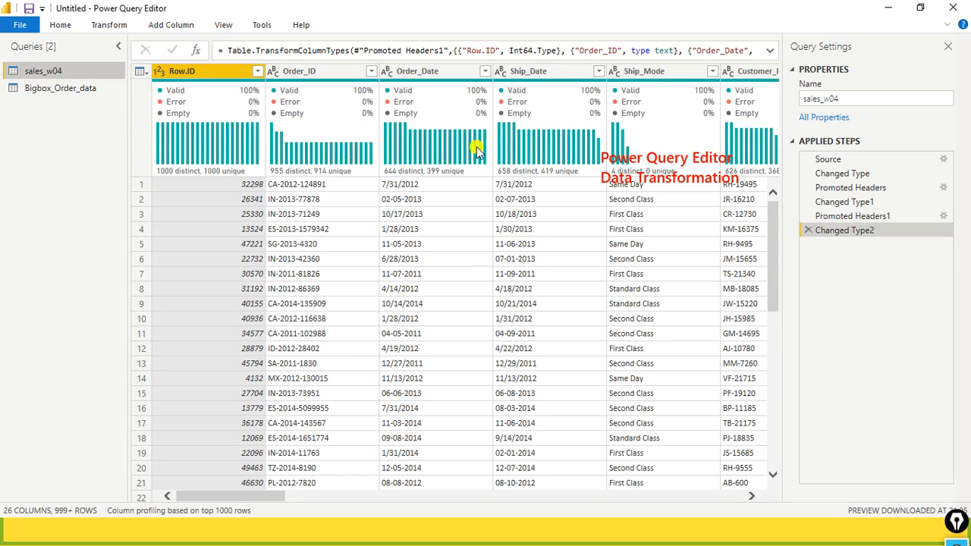
pyautogui.moveTo(636, 166)
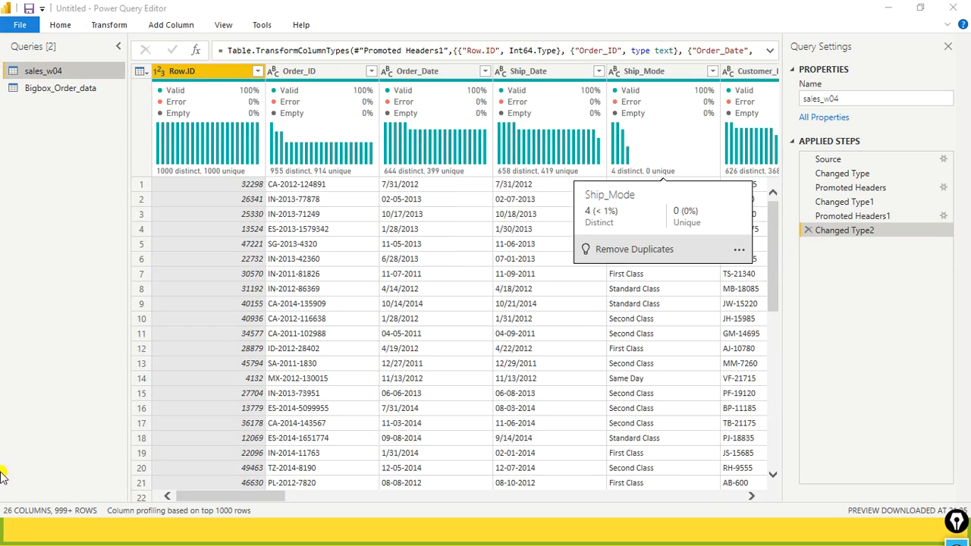
# Mark the column count of the sales_w04 query with a red rectangle and an arrow.
pyautogui.moveTo(201, 497)
pyautogui.mouseDown()
pyautogui.moveTo(695, 497)
pyautogui.moveTo(205, 497)
pyautogui.mouseUp()
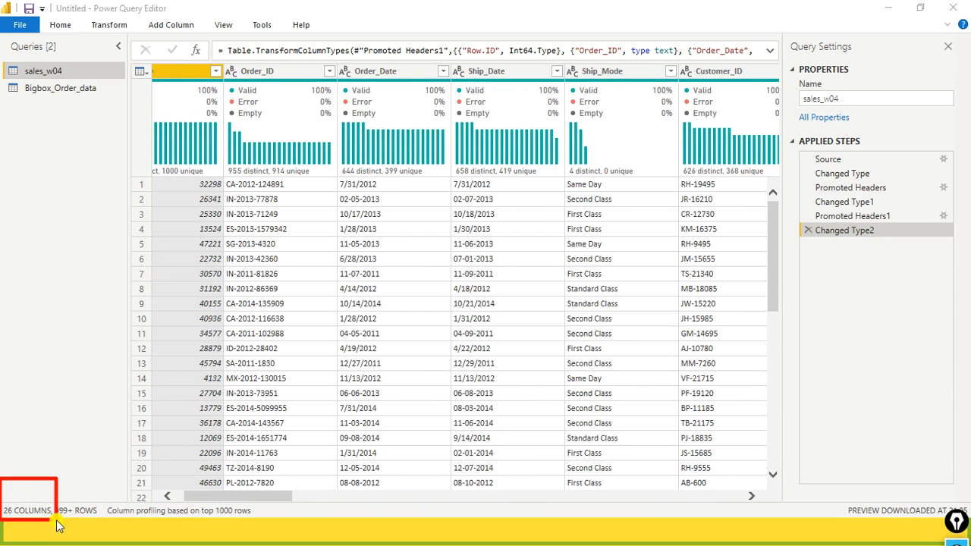
pyautogui.click(141, 302)
pyautogui.moveTo(90, 302); pyautogui.dragTo(19, 475)
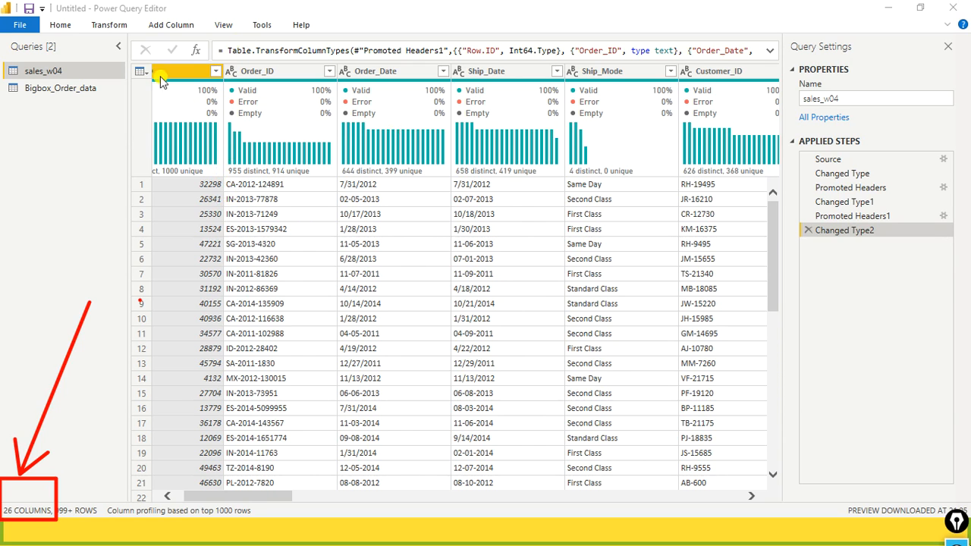
# Count the rows of the sales_w04 query and delete the row-count step from its applied steps.
pyautogui.click(107, 26)
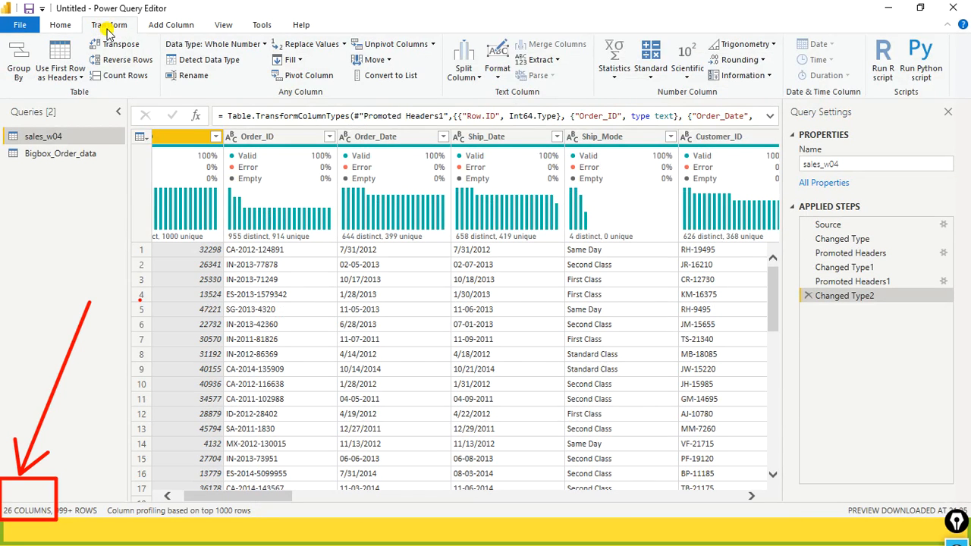
pyautogui.click(139, 76)
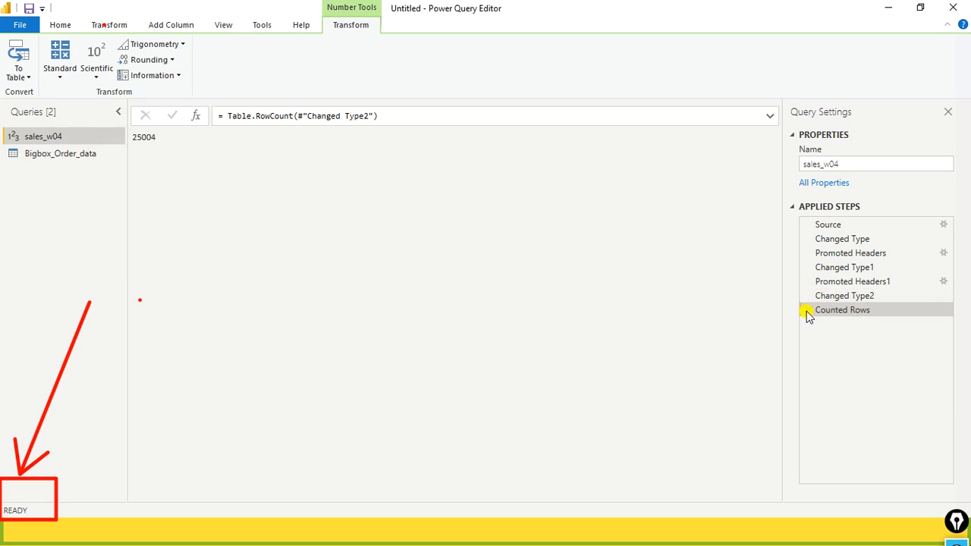
pyautogui.moveTo(794, 293)
pyautogui.mouseDown()
pyautogui.moveTo(797, 313)
pyautogui.moveTo(818, 321)
pyautogui.mouseUp()
pyautogui.click(808, 310)
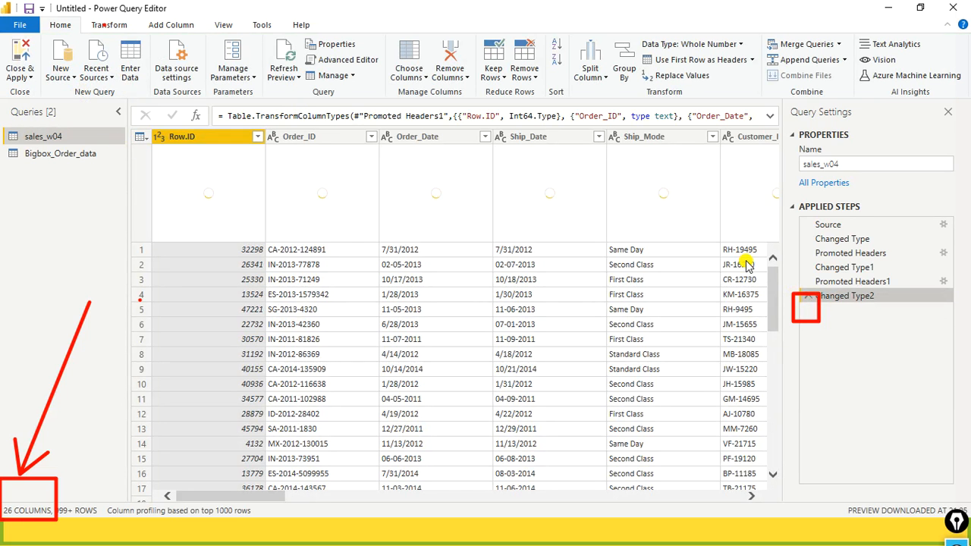
# Highlight the Query Settings heading and rename the sales_w04 query to Week04Sales.
pyautogui.moveTo(387, 198)
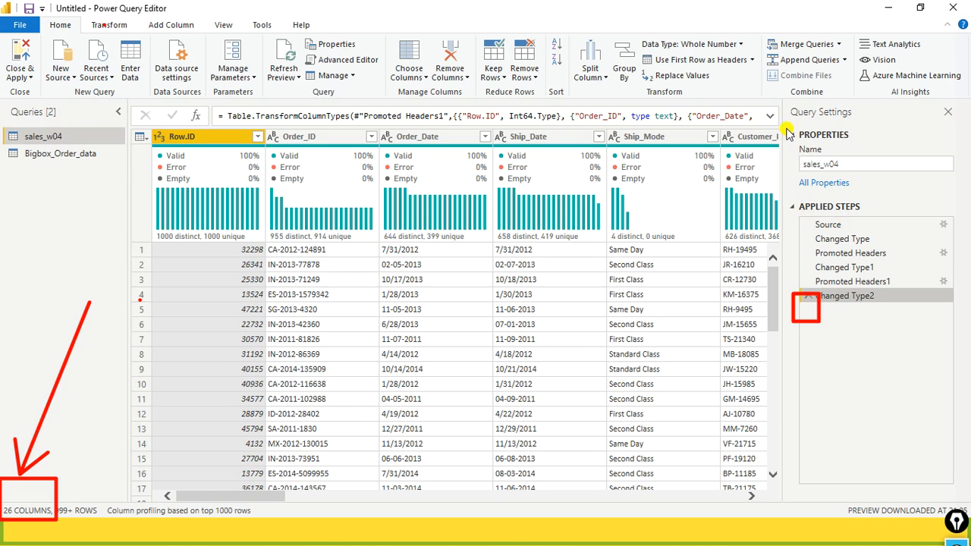
pyautogui.moveTo(787, 104)
pyautogui.mouseDown()
pyautogui.moveTo(817, 121)
pyautogui.moveTo(873, 123)
pyautogui.mouseUp()
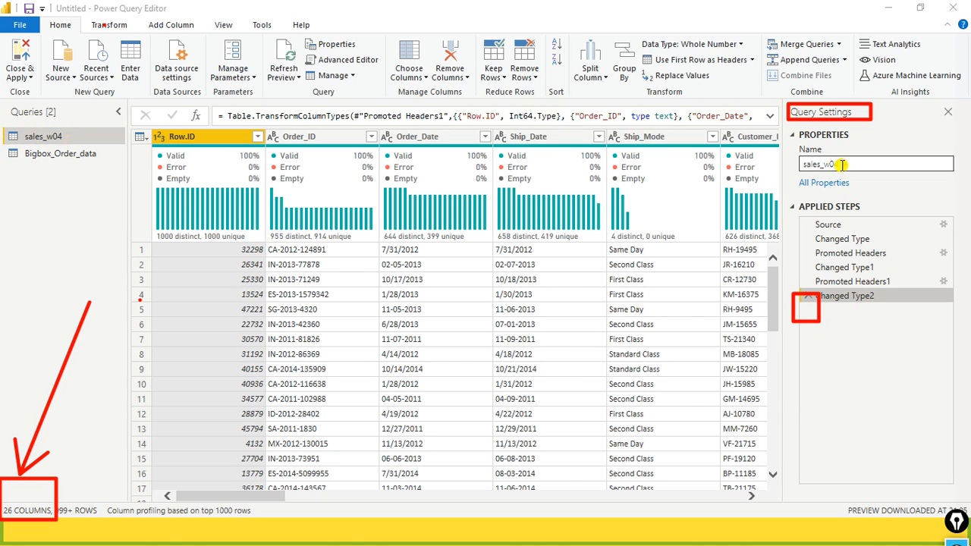
pyautogui.moveTo(845, 167); pyautogui.dragTo(804, 174)
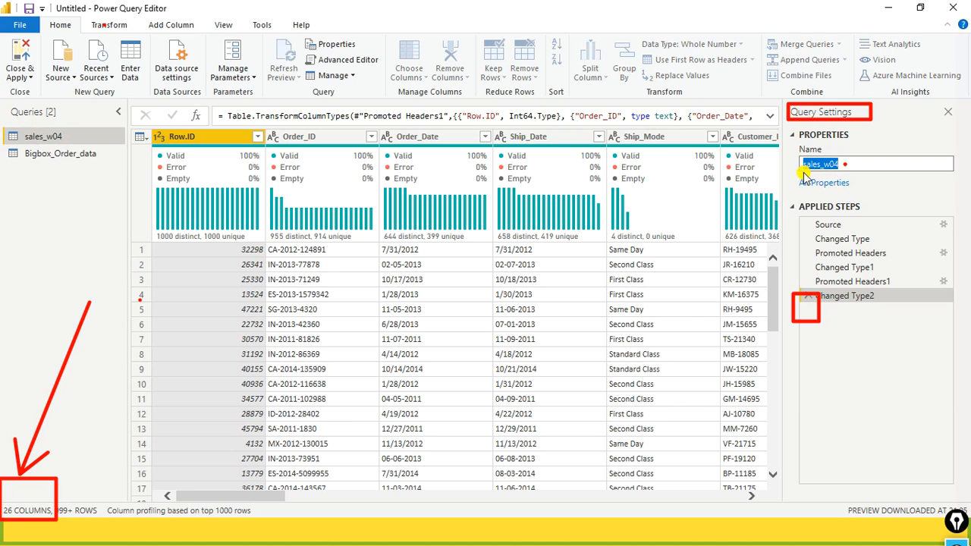
pyautogui.write('Week04Sales')
pyautogui.press('Return')
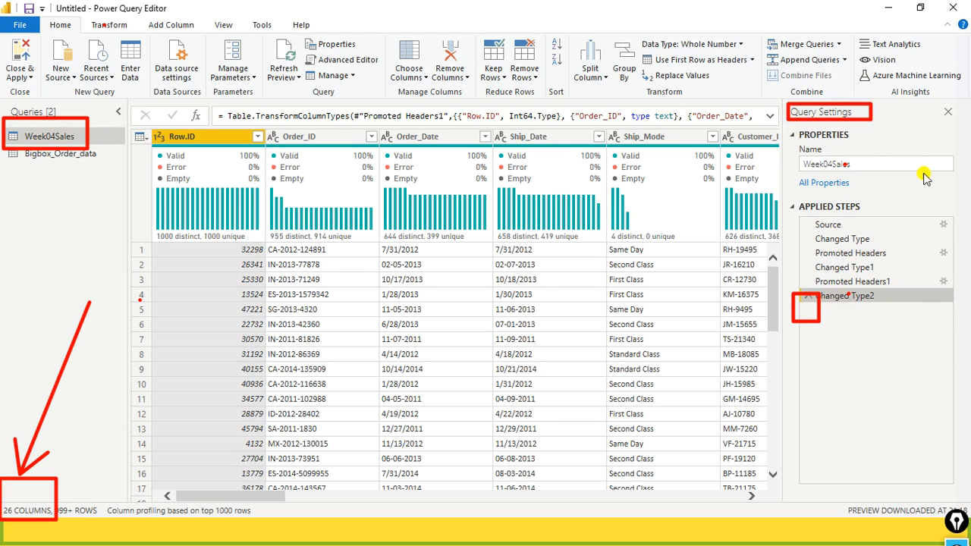
# View the Week04Sales table at the Promoted Headers1 step, outline its header and first data row, and check the header promotion options.
pyautogui.click(833, 281)
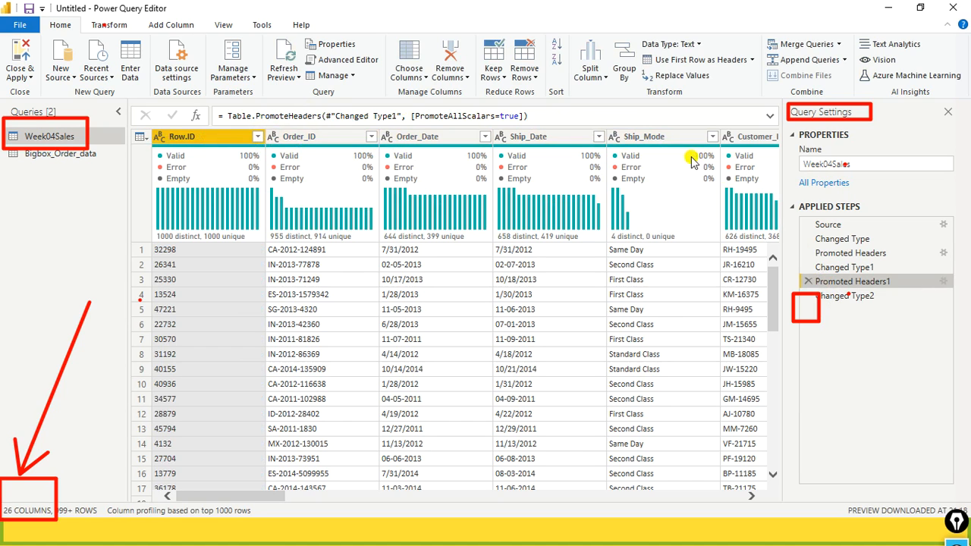
pyautogui.moveTo(145, 119)
pyautogui.mouseDown()
pyautogui.moveTo(676, 185)
pyautogui.moveTo(771, 171)
pyautogui.mouseUp()
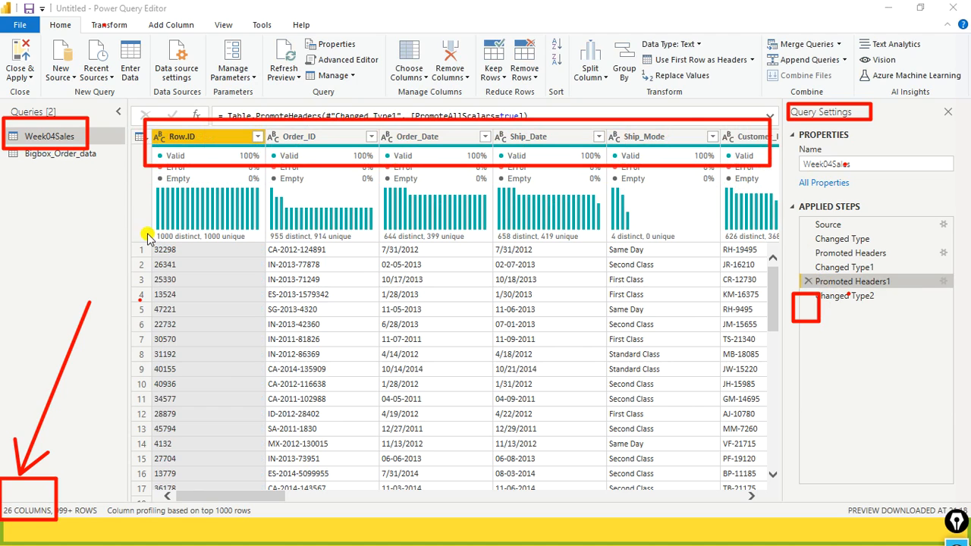
pyautogui.moveTo(150, 243); pyautogui.dragTo(779, 260)
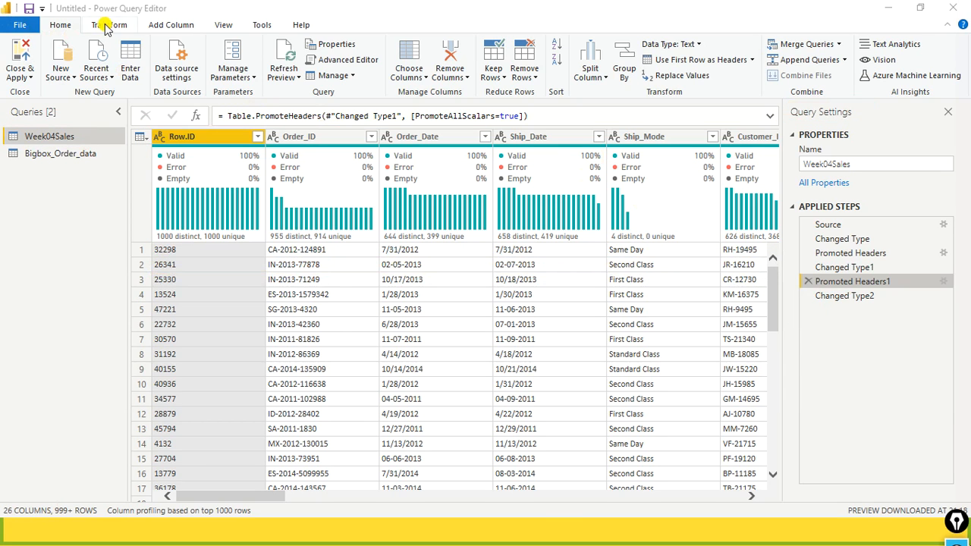
pyautogui.click(107, 26)
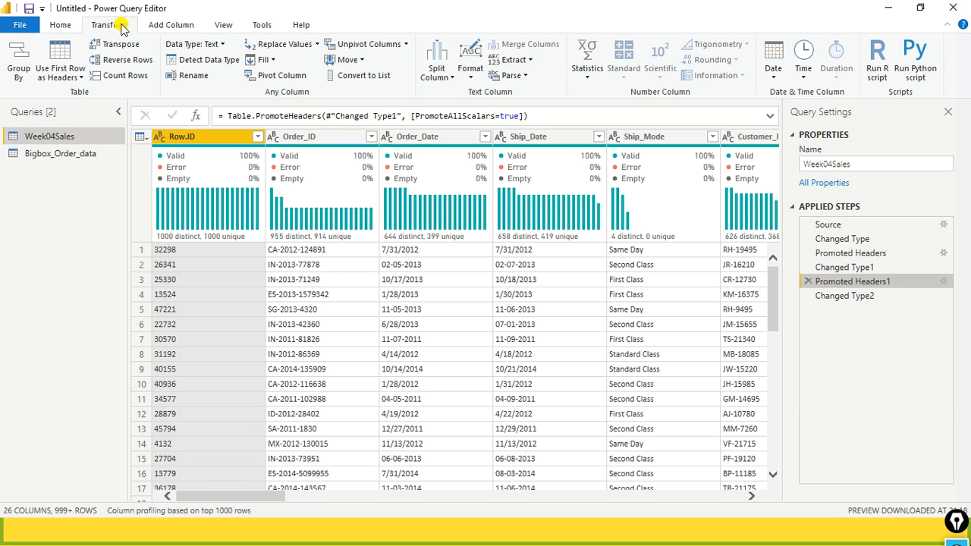
pyautogui.click(79, 78)
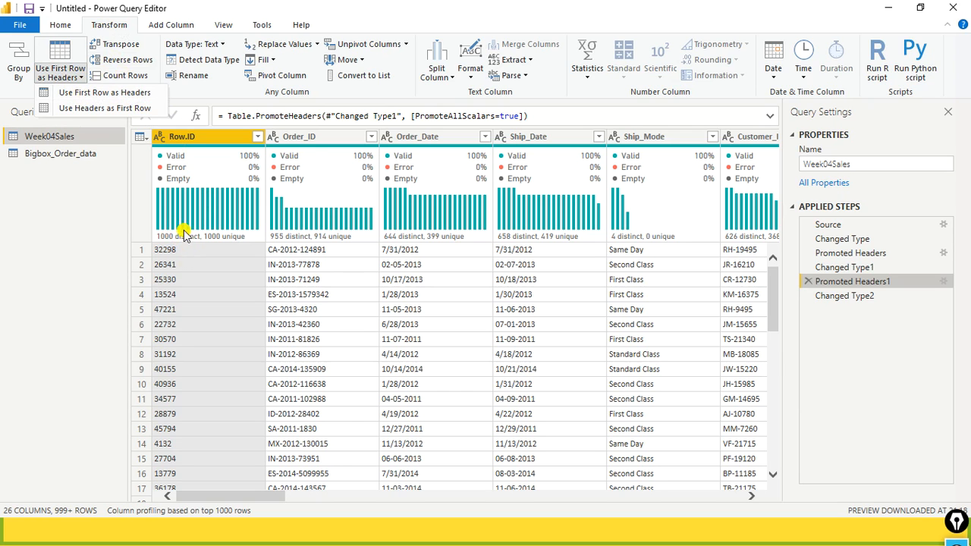
pyautogui.click(187, 253)
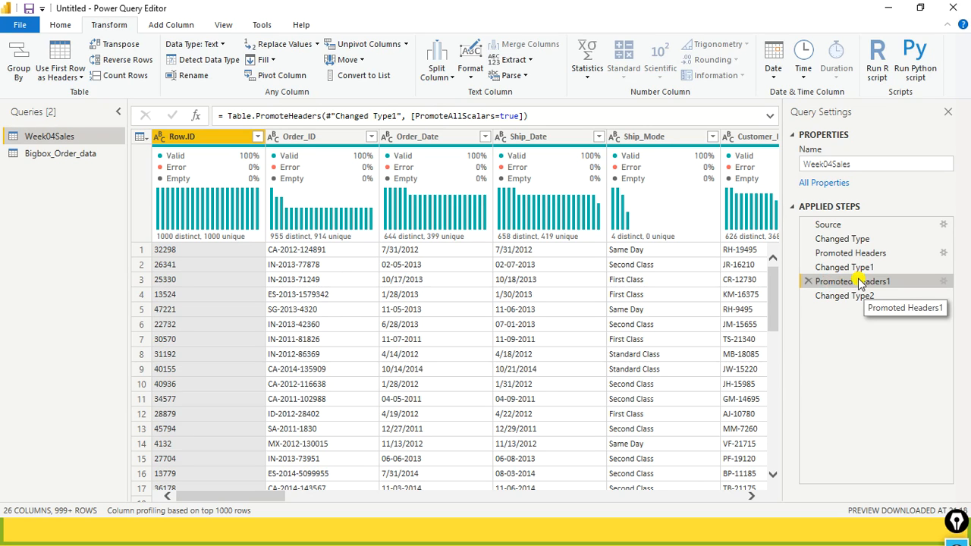
# Compare the column data types at the Changed Type2 and Promoted Headers1 steps, ending on Changed Type2.
pyautogui.click(842, 297)
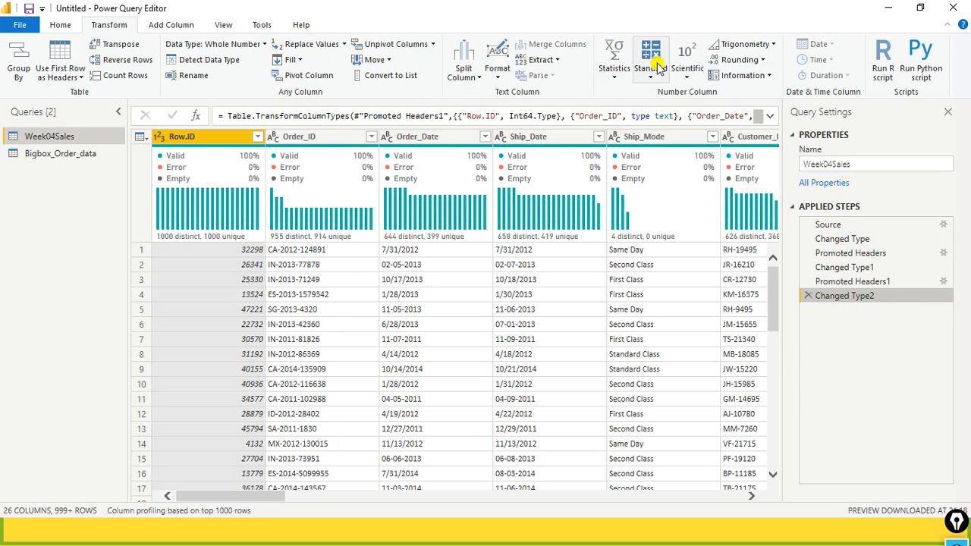
pyautogui.click(884, 286)
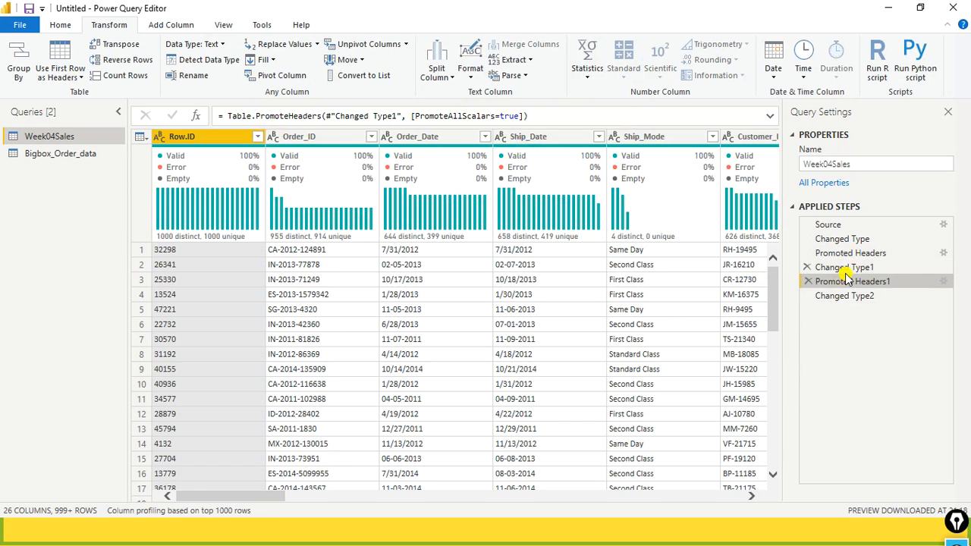
pyautogui.click(848, 297)
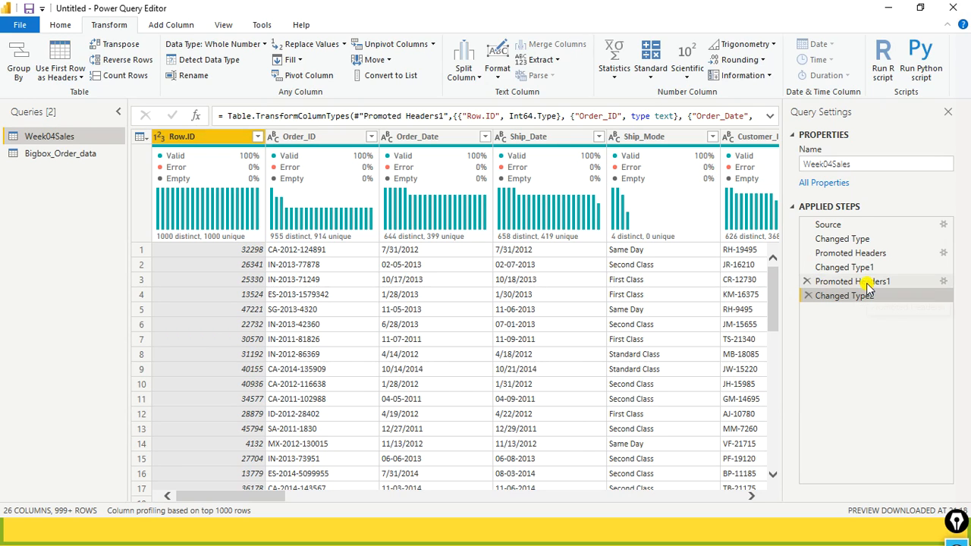
# Remove the Row.ID column from Week04Sales and outline the last two applied steps in red.
pyautogui.rightClick(198, 142)
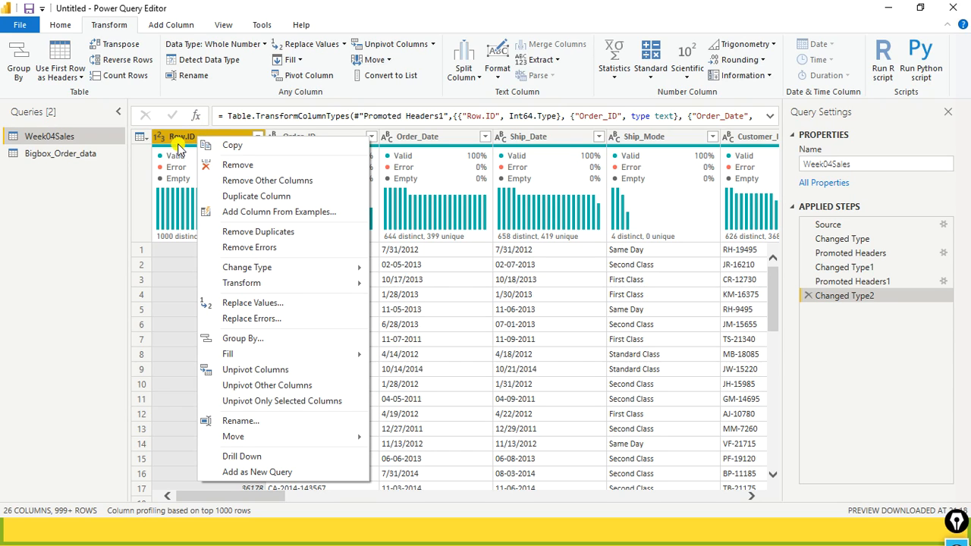
pyautogui.click(255, 169)
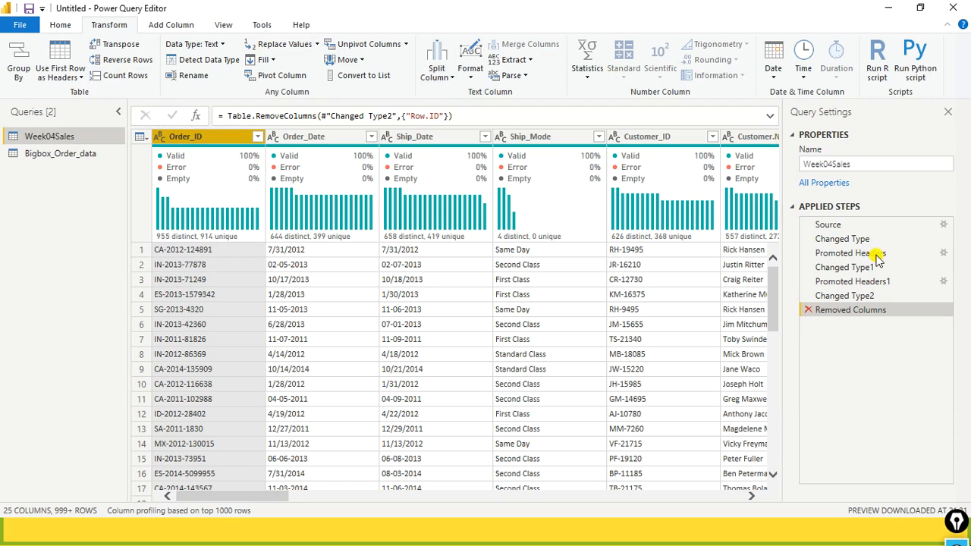
pyautogui.moveTo(801, 290)
pyautogui.mouseDown()
pyautogui.moveTo(805, 327)
pyautogui.moveTo(904, 325)
pyautogui.mouseUp()
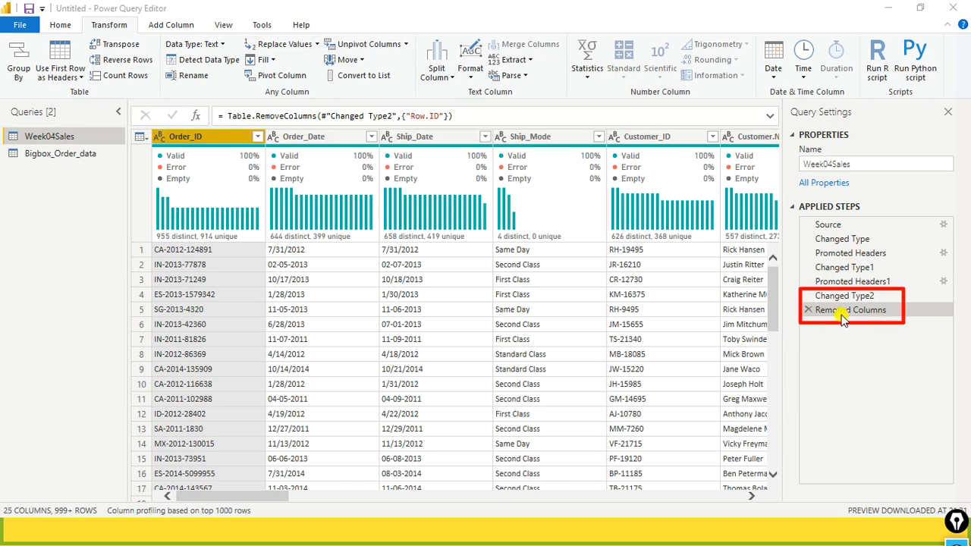
# Replace the red outline with one around only the Removed Columns applied step, and highlight its formula text.
pyautogui.press('Escape')
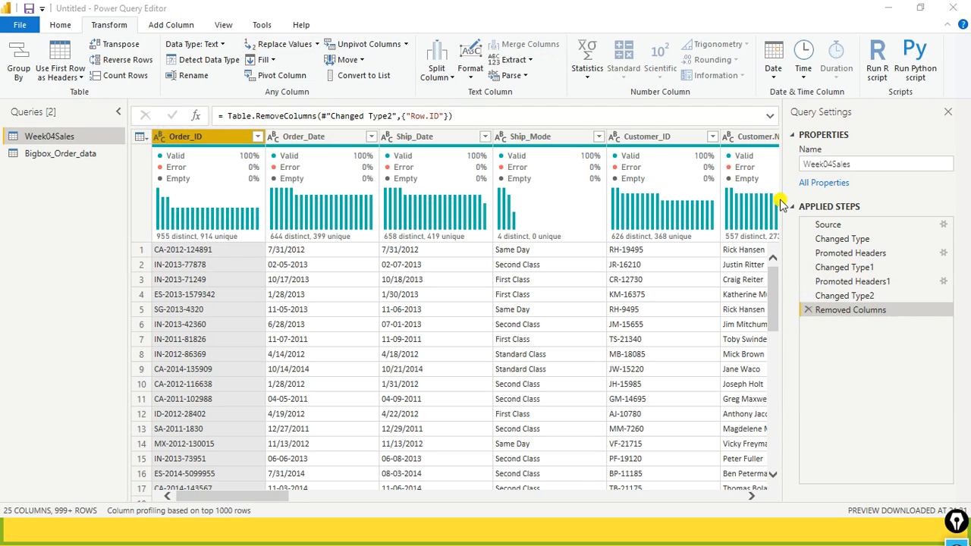
pyautogui.moveTo(791, 297); pyautogui.dragTo(901, 326)
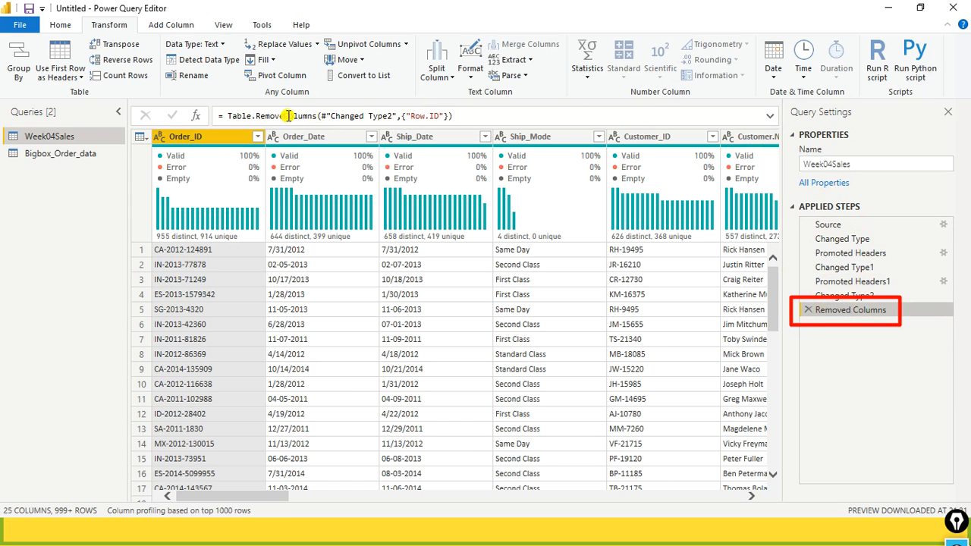
pyautogui.moveTo(493, 120); pyautogui.dragTo(302, 119)
pyautogui.click(430, 115)
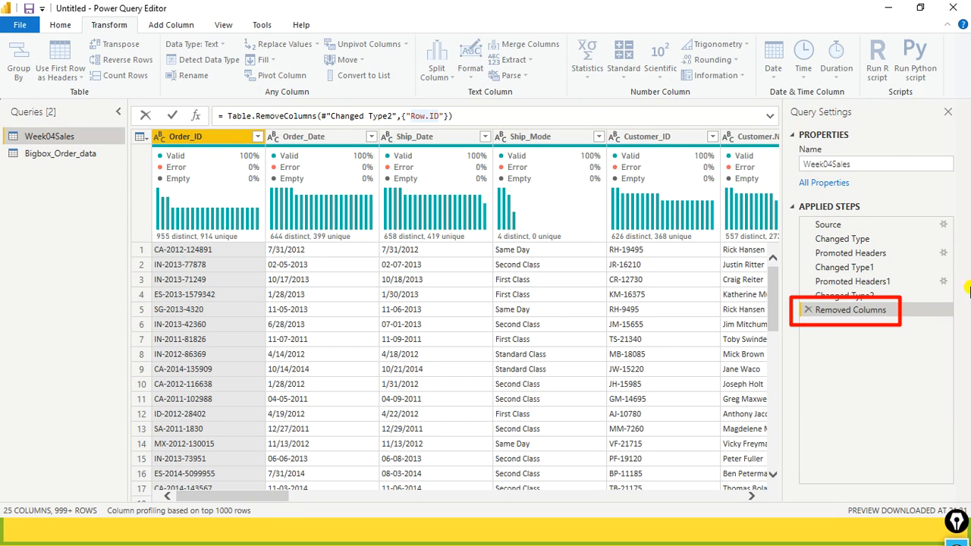
pyautogui.click(861, 308)
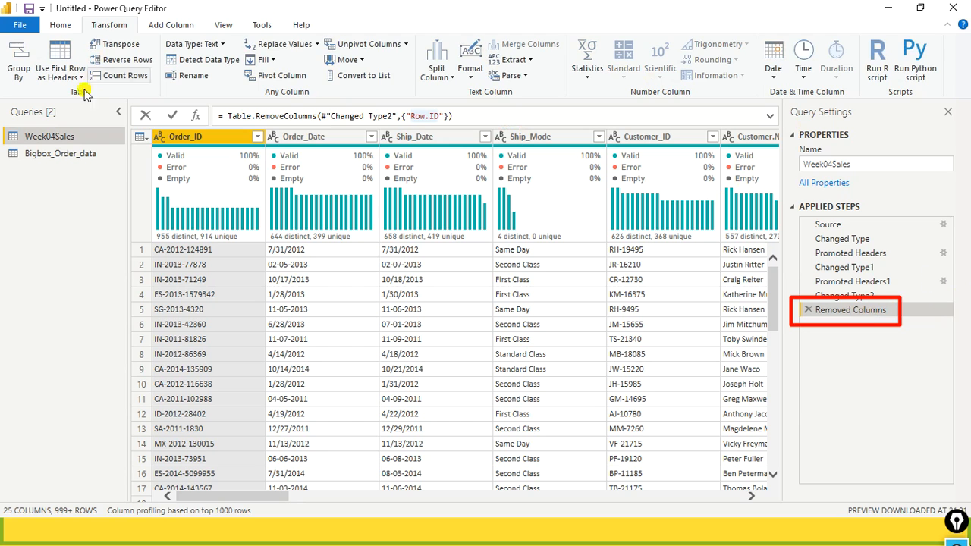
# View the column options for Order_ID and examine the Table.RemoveColumns formula of the Removed Columns step.
pyautogui.rightClick(191, 135)
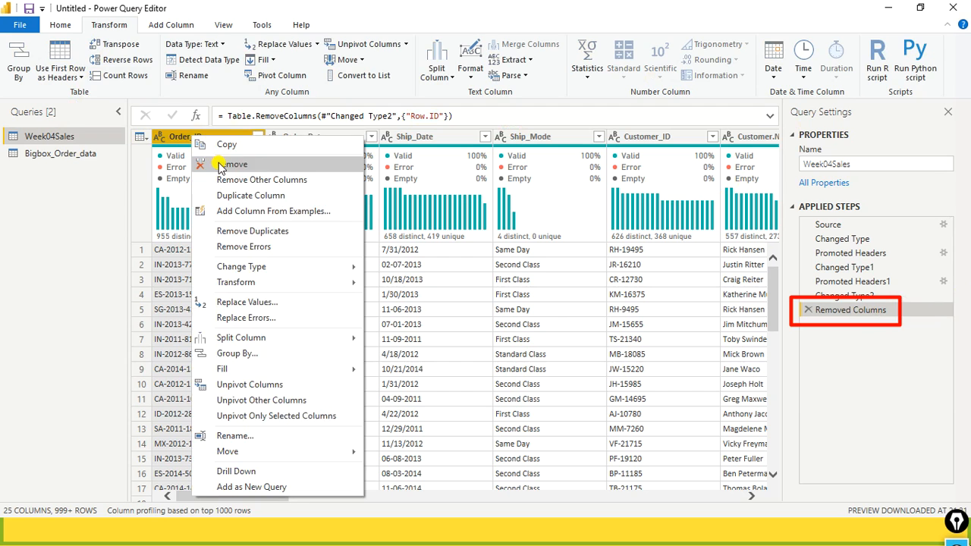
pyautogui.click(458, 6)
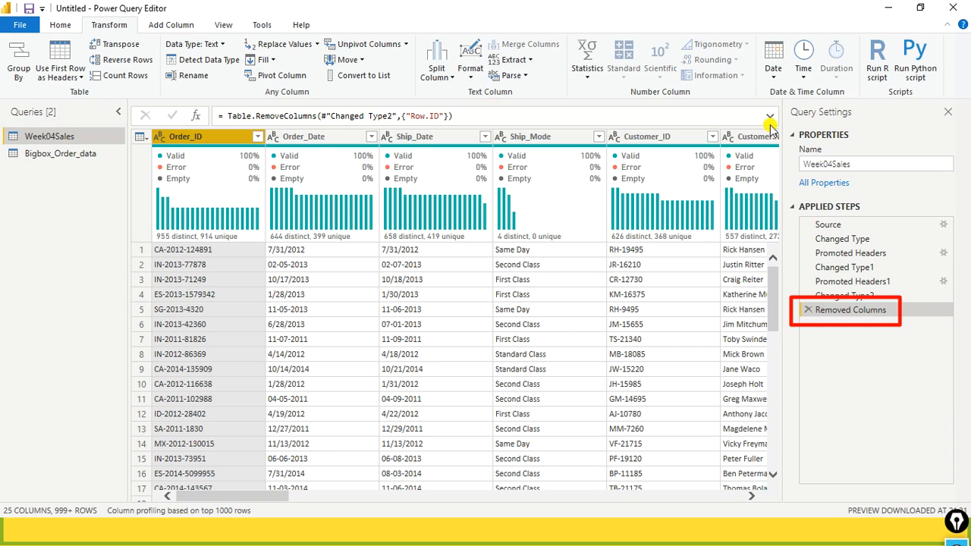
pyautogui.click(408, 118)
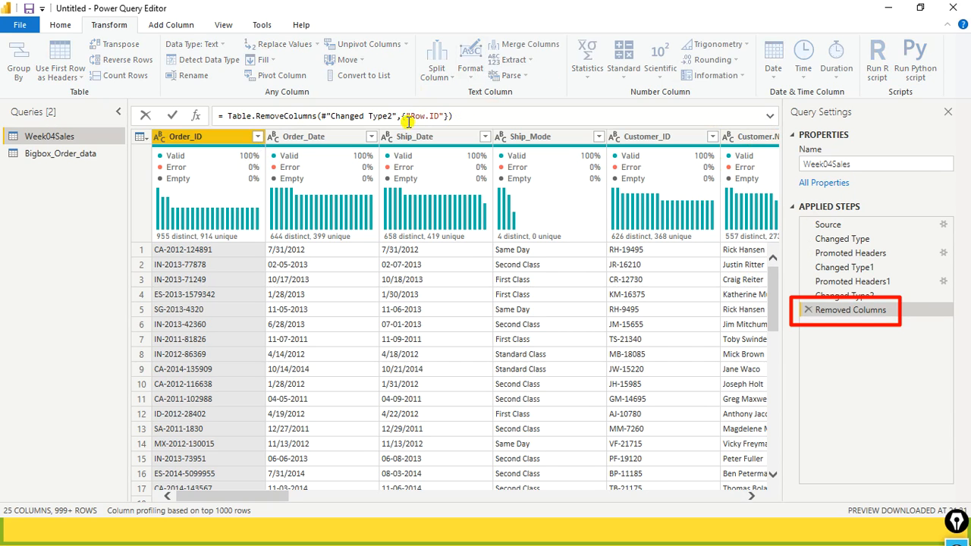
pyautogui.hotkey('ctrl', 'a')
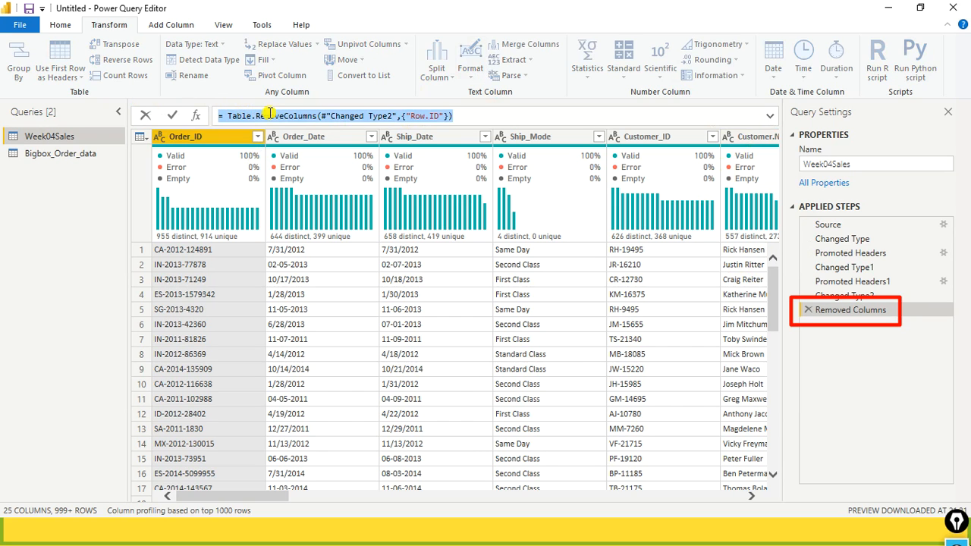
pyautogui.moveTo(318, 112)
pyautogui.click(443, 115)
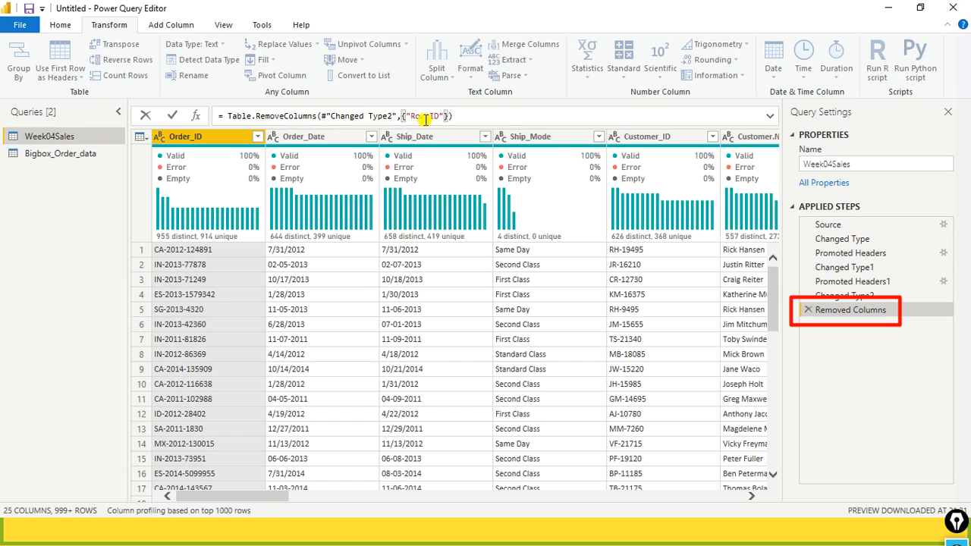
pyautogui.moveTo(482, 119); pyautogui.dragTo(249, 101)
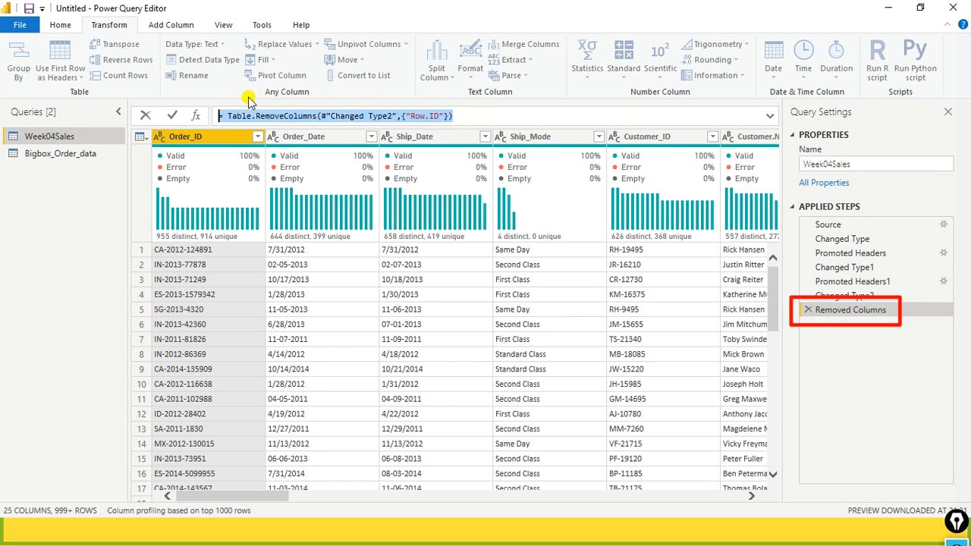
# Append "-- M language is used behind the scene" to the Removed Columns formula and apply it.
pyautogui.click(562, 118)
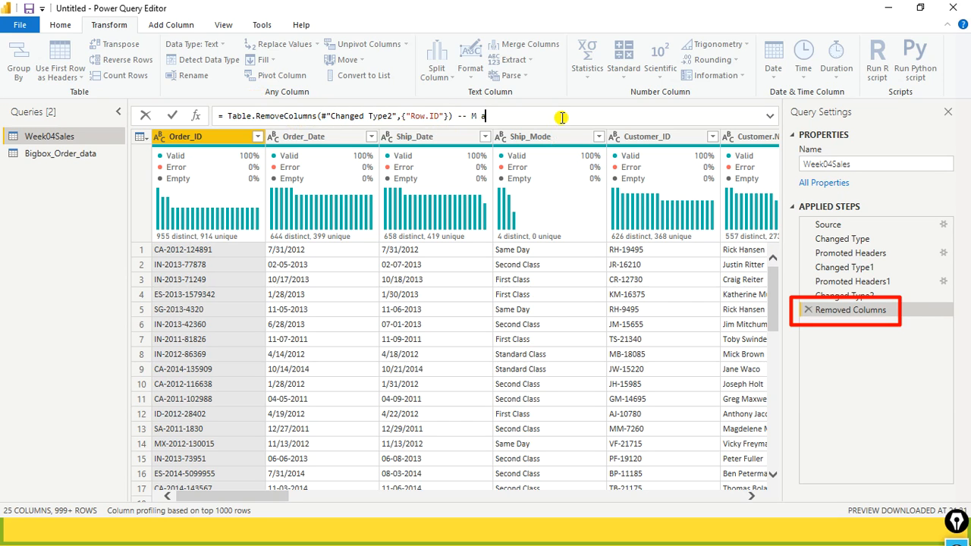
pyautogui.press('BackSpace')
pyautogui.write('la')
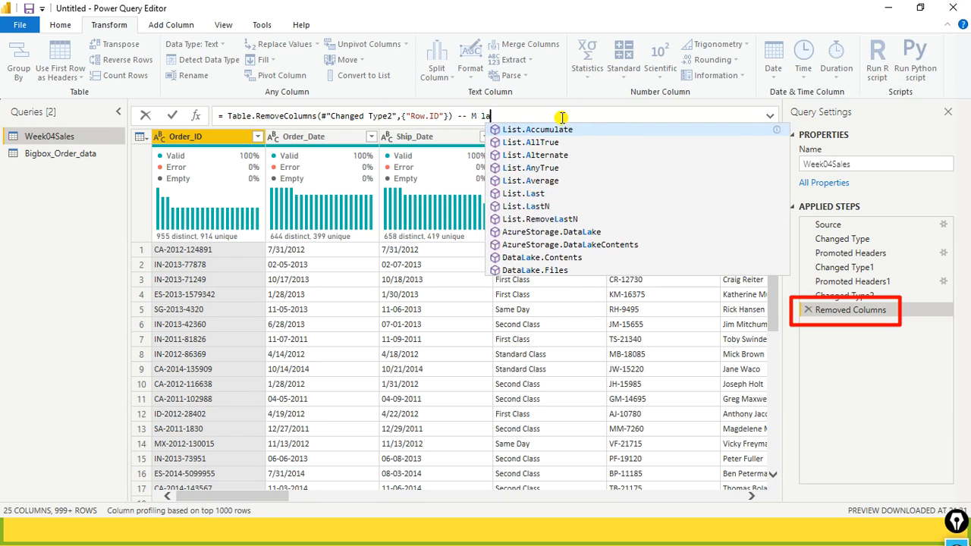
pyautogui.write('ngu')
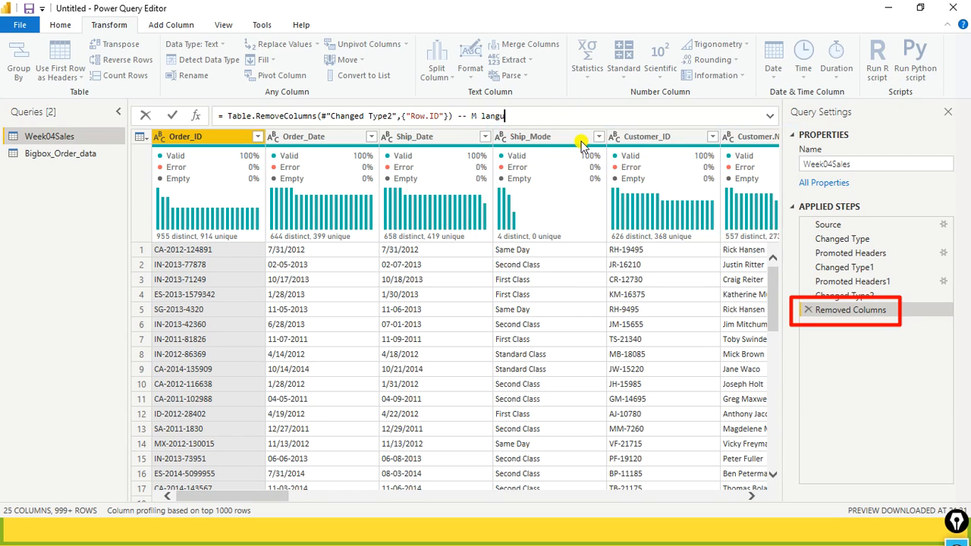
pyautogui.write('age is used be')
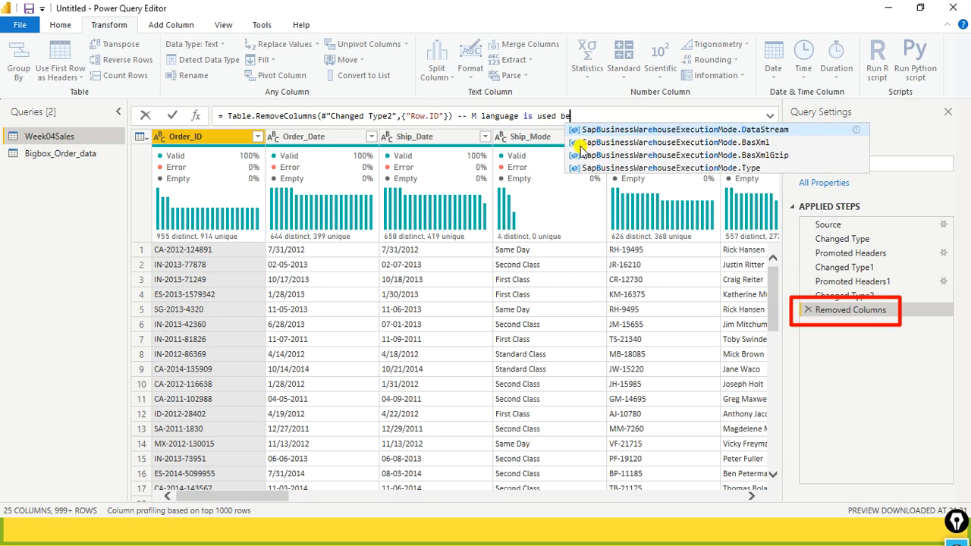
pyautogui.write('hind the scene')
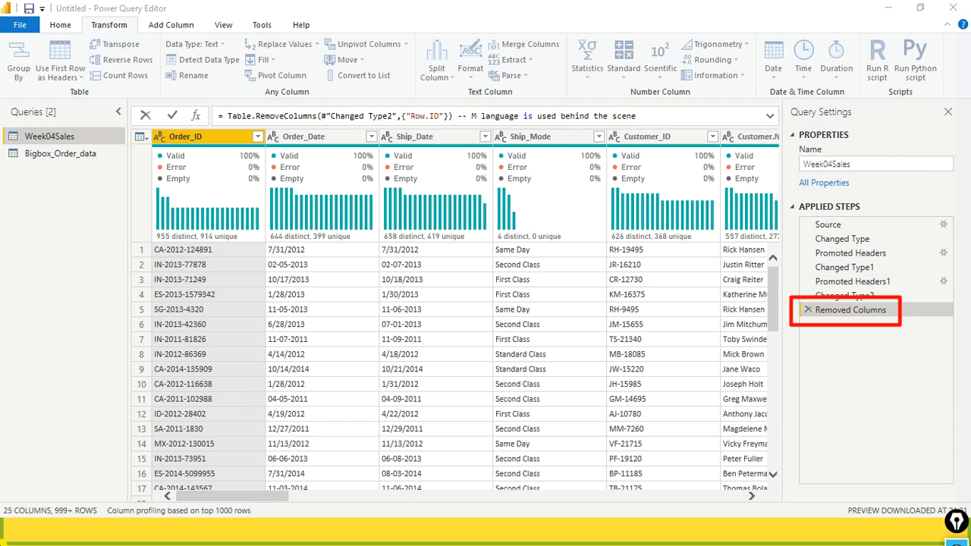
pyautogui.press('Return')
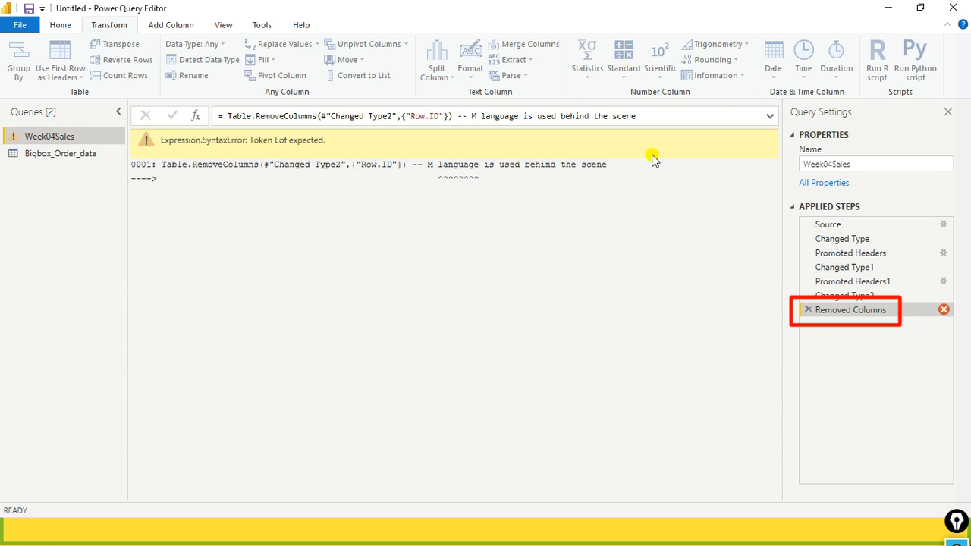
# Replace the "--" comment marker in the Removed Columns formula with "//".
pyautogui.click(458, 120)
pyautogui.write('//')
pyautogui.press('Delete')
pyautogui.press('Delete')
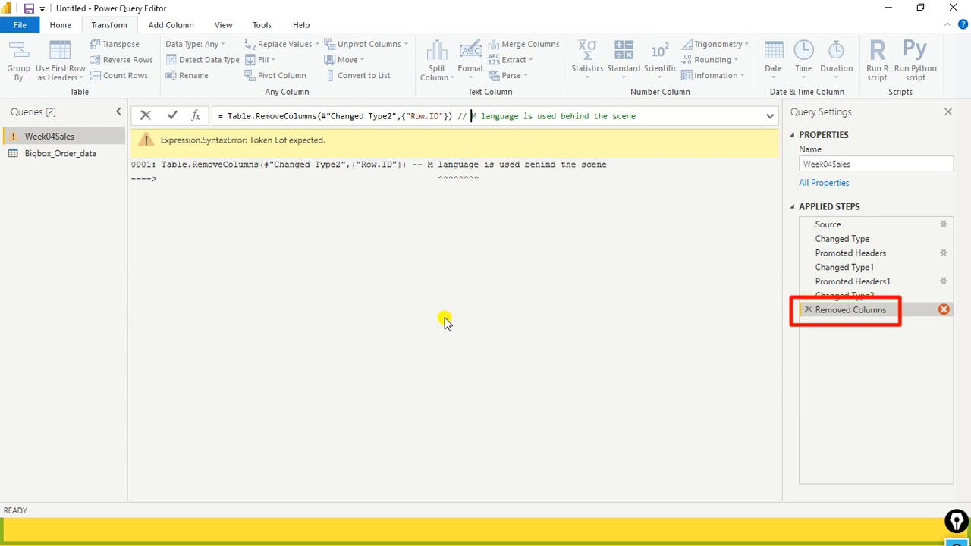
pyautogui.click(688, 119)
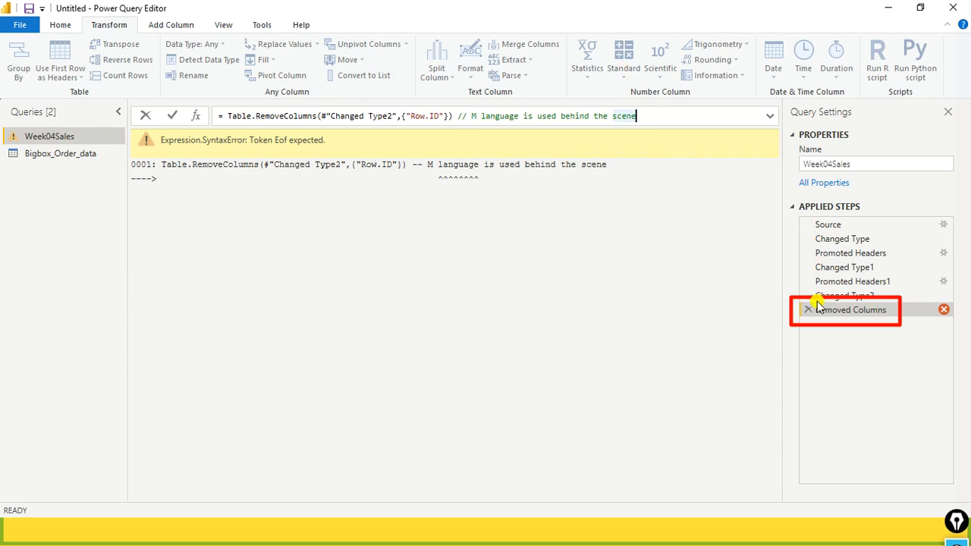
# Examine the Table.RemoveColumns code that precedes the comment, including its Changed Type2 and Row.ID arguments.
pyautogui.moveTo(242, 120); pyautogui.dragTo(363, 113)
pyautogui.click(427, 119)
pyautogui.moveTo(462, 119); pyautogui.dragTo(144, 109)
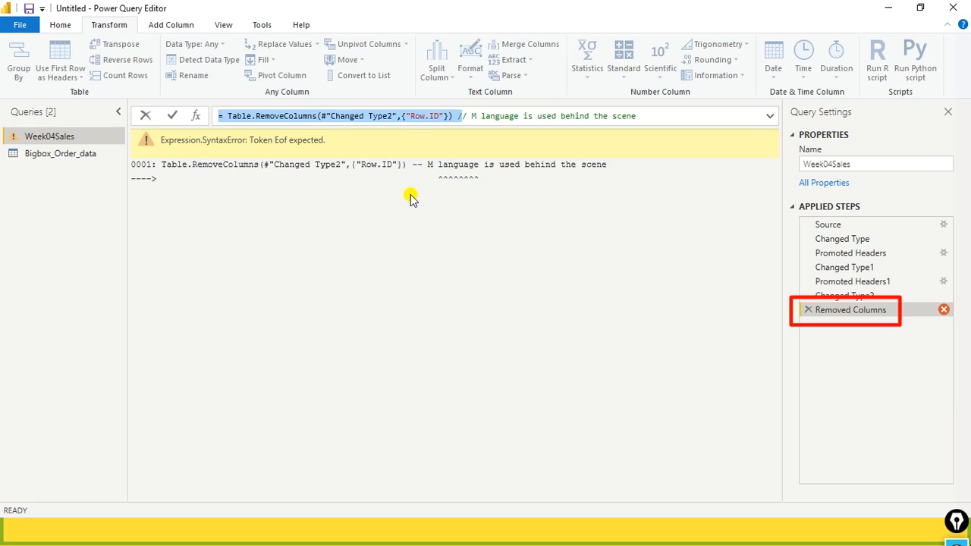
pyautogui.click(469, 115)
pyautogui.moveTo(468, 115); pyautogui.dragTo(220, 116)
pyautogui.moveTo(375, 115)
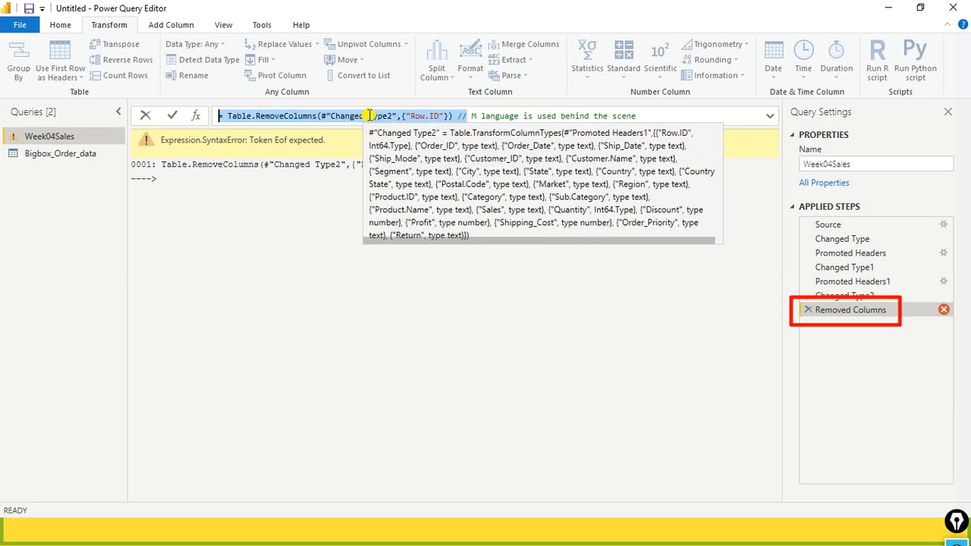
pyautogui.press('End')
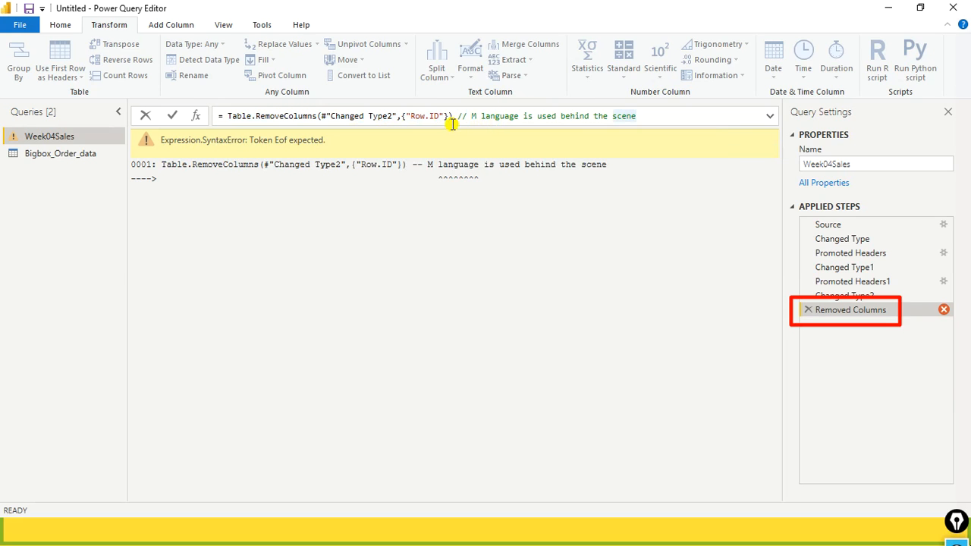
pyautogui.moveTo(227, 116); pyautogui.dragTo(441, 115)
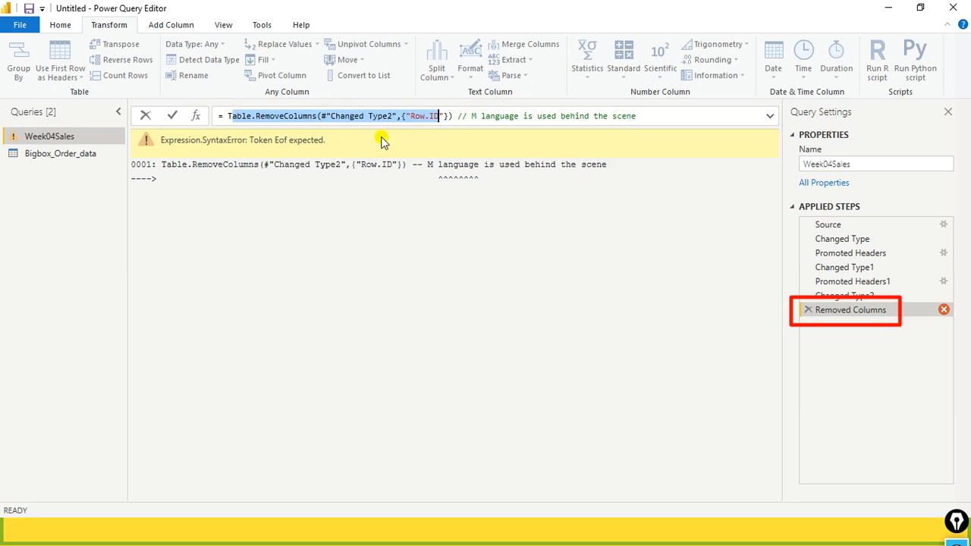
# Apply the Removed Columns formula with its "//" comment.
pyautogui.click(460, 118)
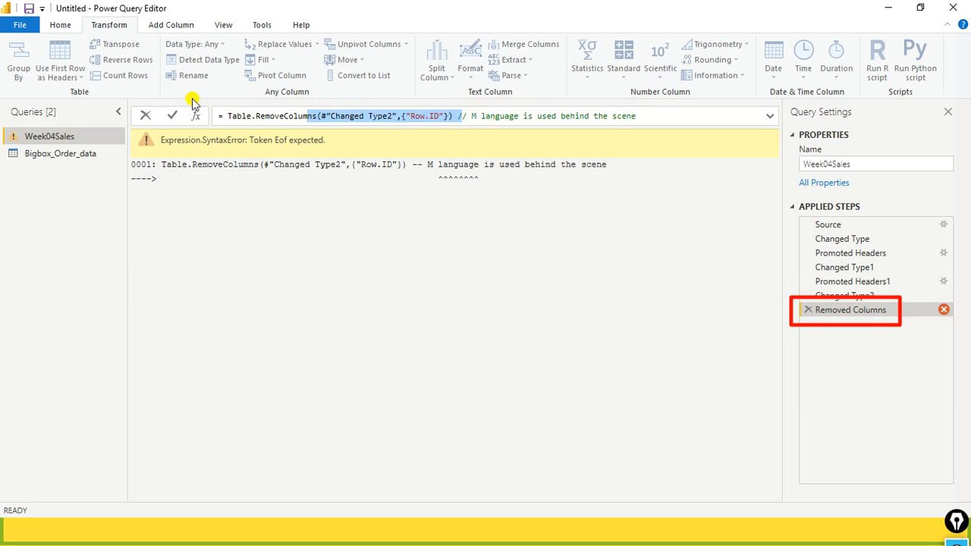
pyautogui.moveTo(192, 100); pyautogui.dragTo(198, 116)
pyautogui.click(172, 115)
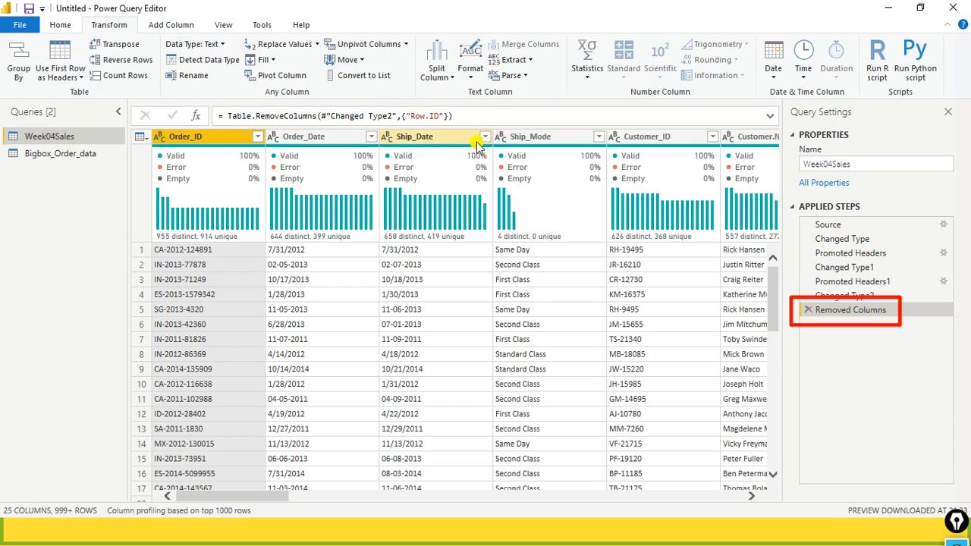
# Remove the Order_ID column from the Week04Sales query.
pyautogui.click(491, 115)
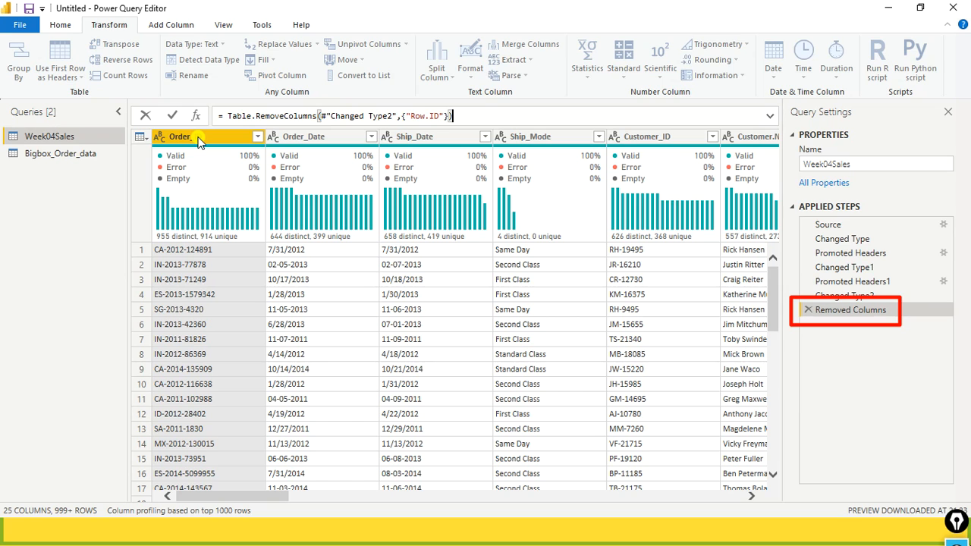
pyautogui.click(49, 131)
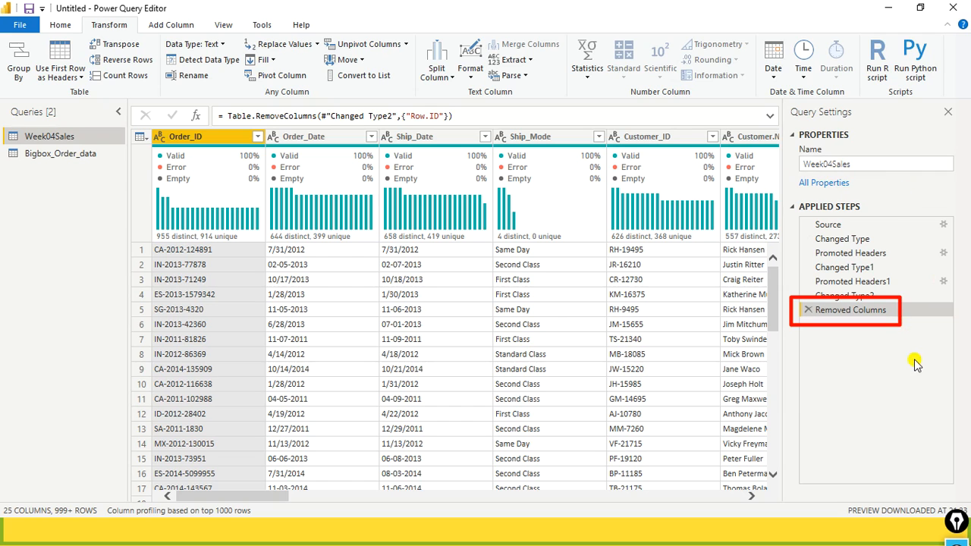
pyautogui.rightClick(218, 140)
pyautogui.click(269, 166)
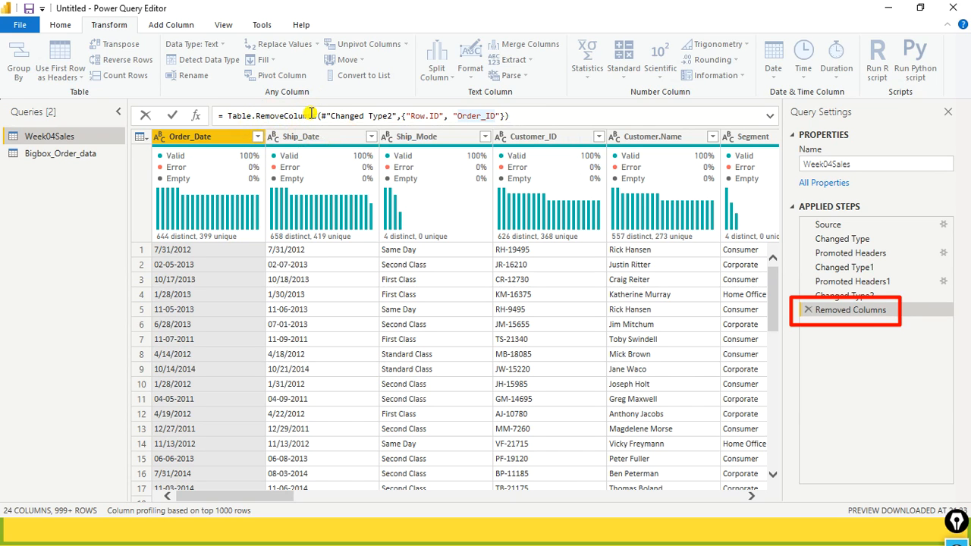
# Examine the "Order_ID" entry and the function name in the Removed Columns formula.
pyautogui.moveTo(336, 113)
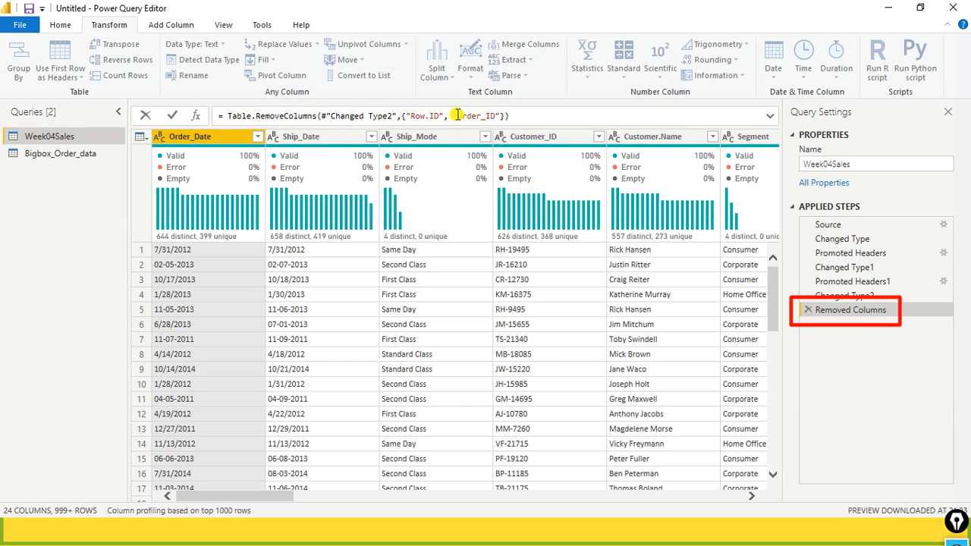
pyautogui.click(454, 116)
pyautogui.moveTo(453, 116); pyautogui.dragTo(501, 115)
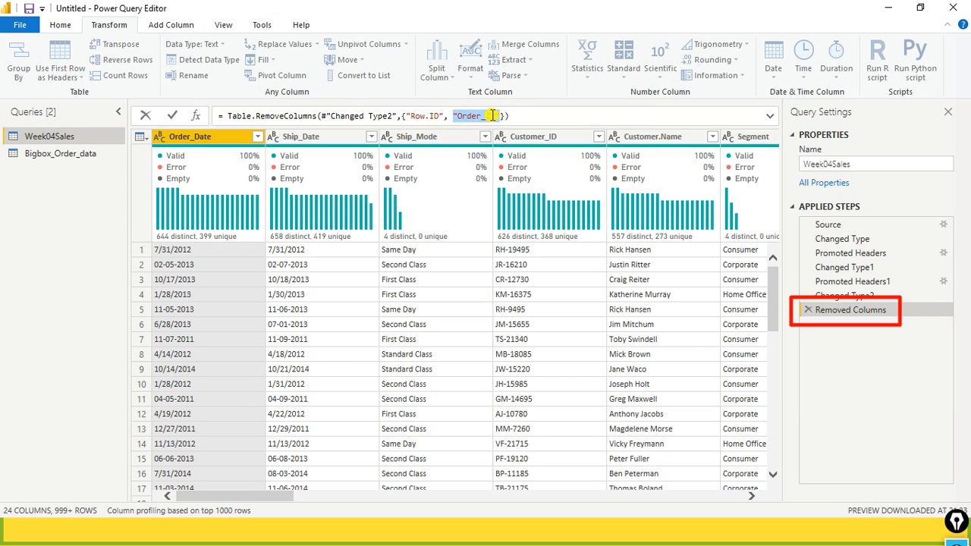
pyautogui.click(539, 119)
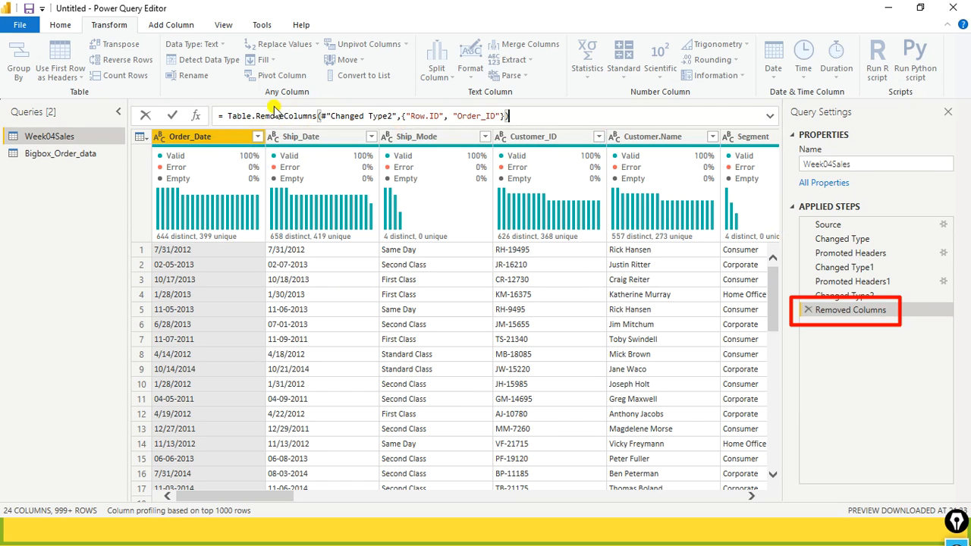
pyautogui.moveTo(229, 115); pyautogui.dragTo(616, 142)
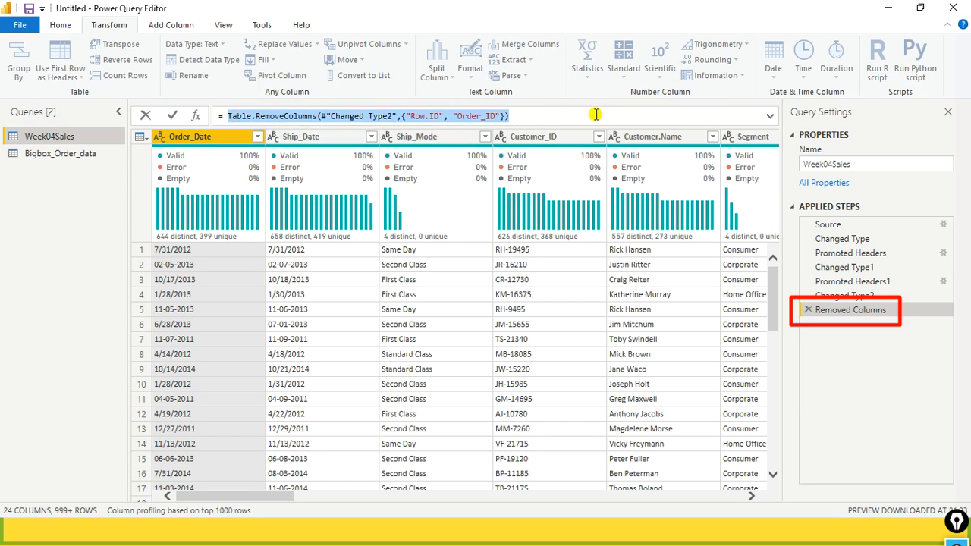
pyautogui.click(296, 116)
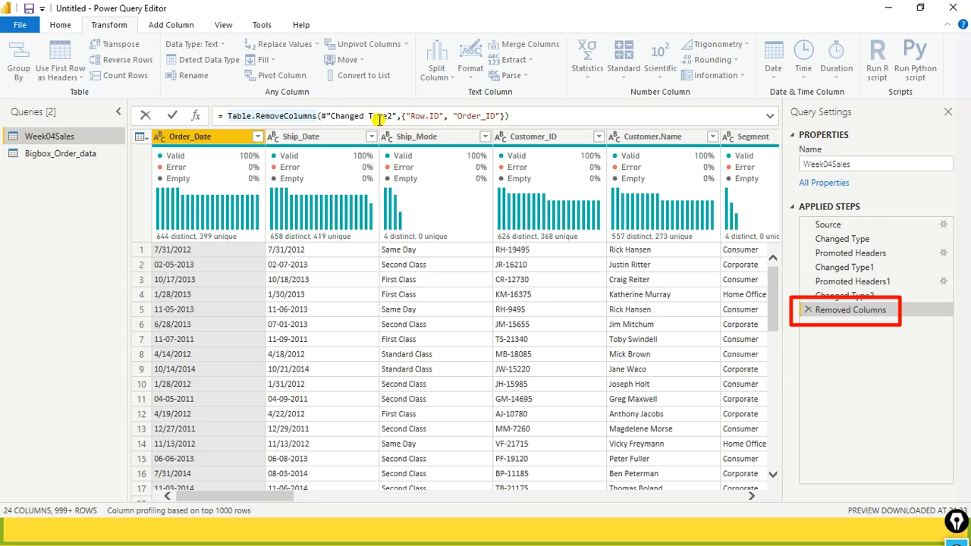
# Add a third, blank quoted entry after "Order_ID" in the Removed Columns formula's column list and apply it.
pyautogui.click(497, 118)
pyautogui.click(502, 116)
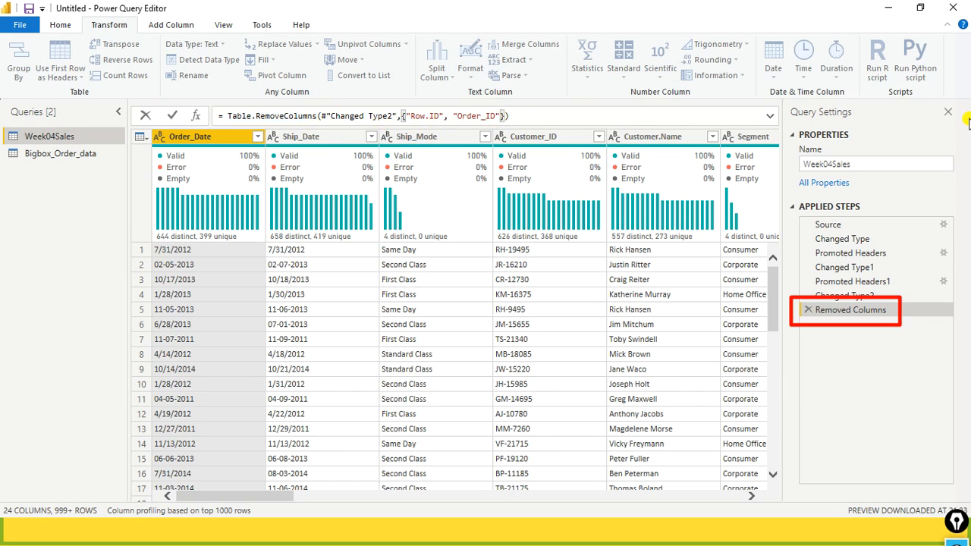
pyautogui.write('"')
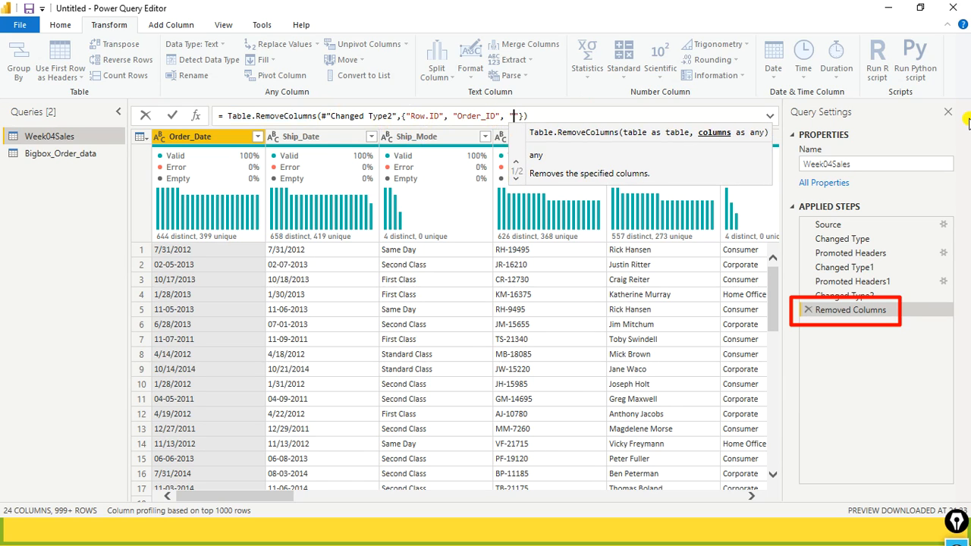
pyautogui.press('Return')
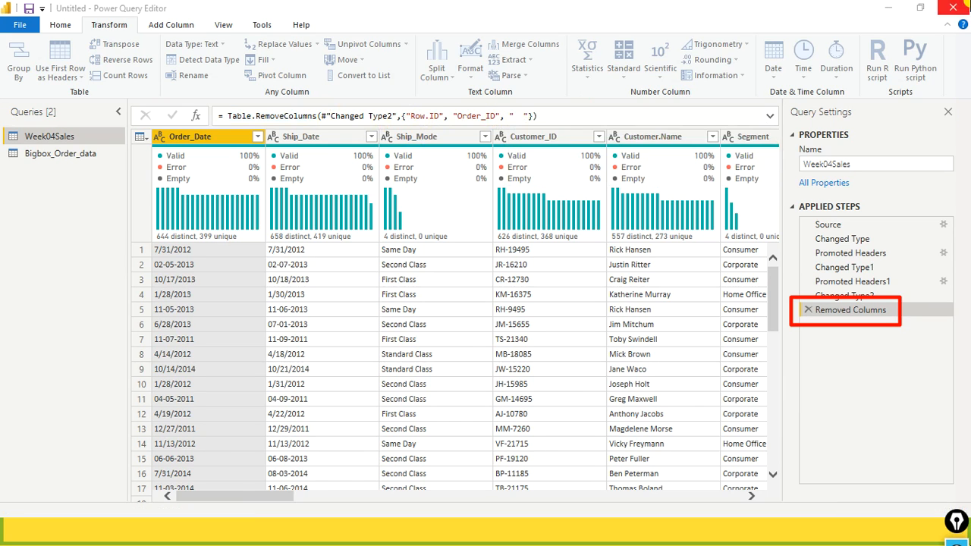
# Copy the Ship_Mode column's name from its header at the Changed Type2 step of the Week04Sales query.
pyautogui.click(834, 295)
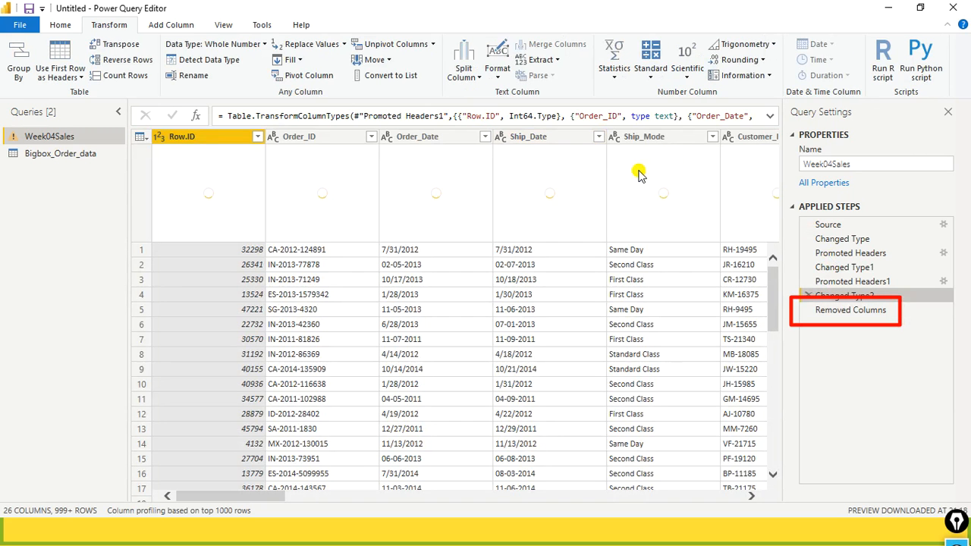
pyautogui.click(670, 141)
pyautogui.click(650, 142)
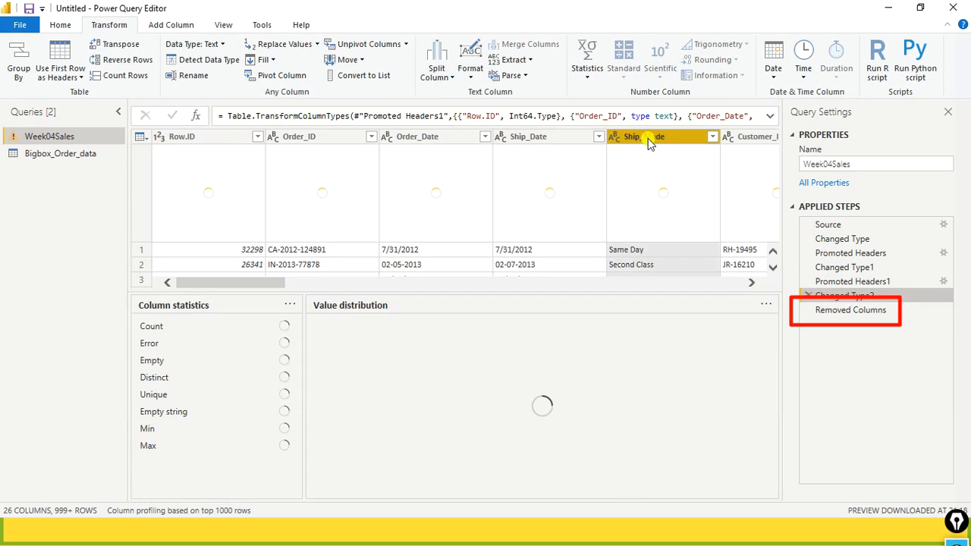
pyautogui.doubleClick(650, 141)
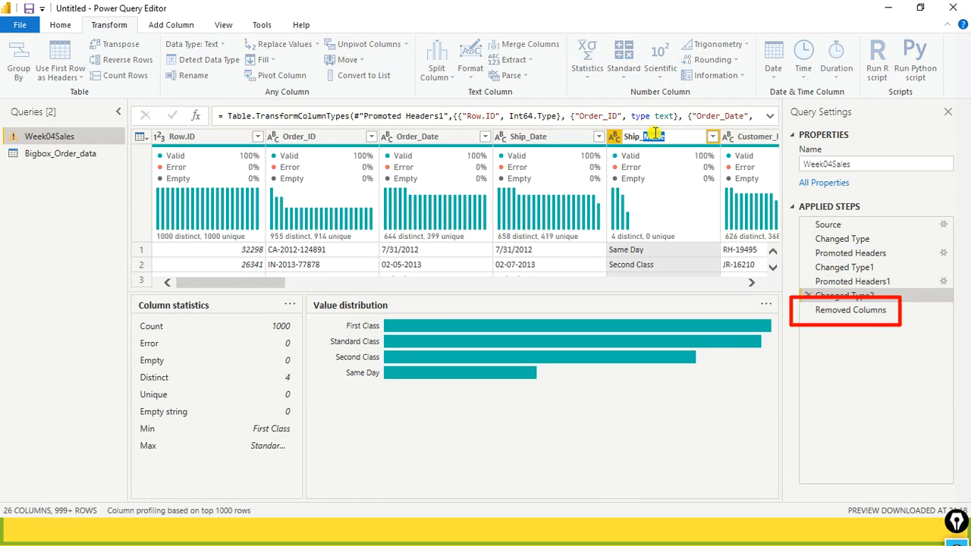
pyautogui.moveTo(666, 136); pyautogui.dragTo(624, 138)
pyautogui.rightClick(630, 138)
pyautogui.click(683, 186)
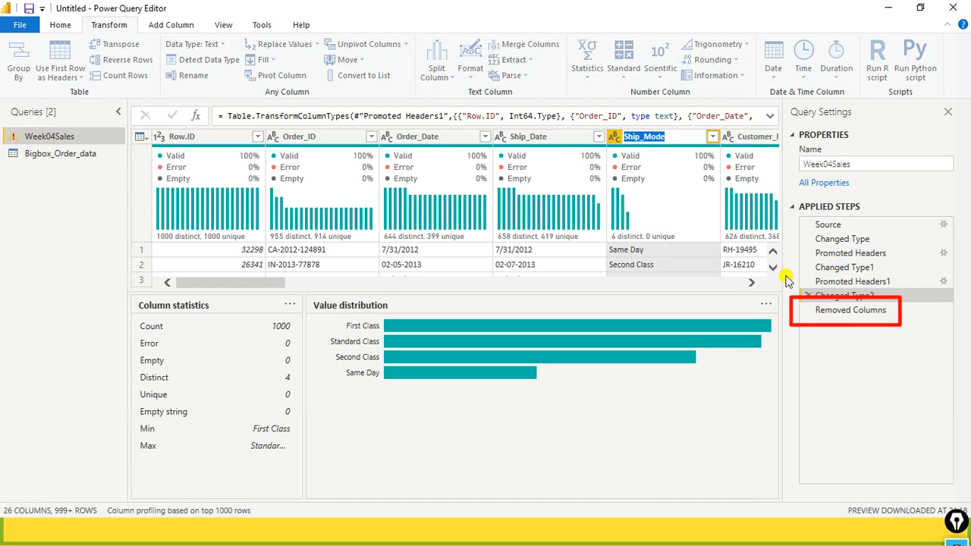
# Fill the blank third entry in the Removed Columns formula with the copied name Ship_Mode and apply the formula.
pyautogui.click(850, 310)
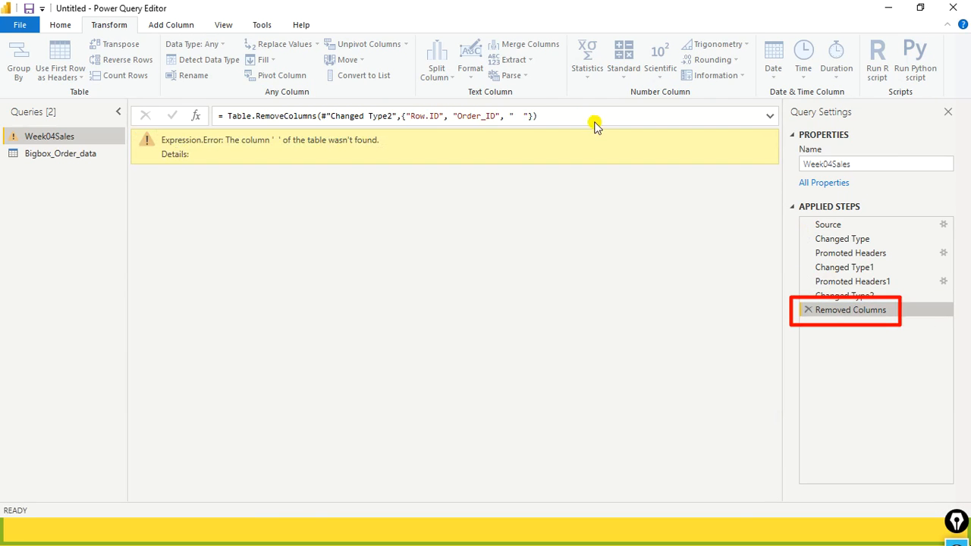
pyautogui.click(516, 118)
pyautogui.hotkey('ctrl', 'v')
pyautogui.click(607, 146)
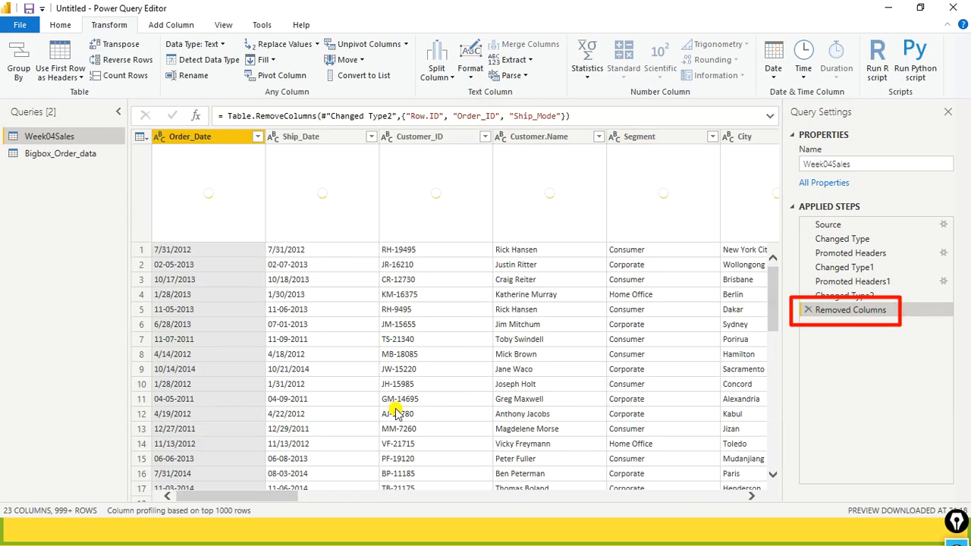
# Review the remaining columns of Week04Sales and highlight the entire Removed Columns formula.
pyautogui.moveTo(243, 497); pyautogui.dragTo(485, 497)
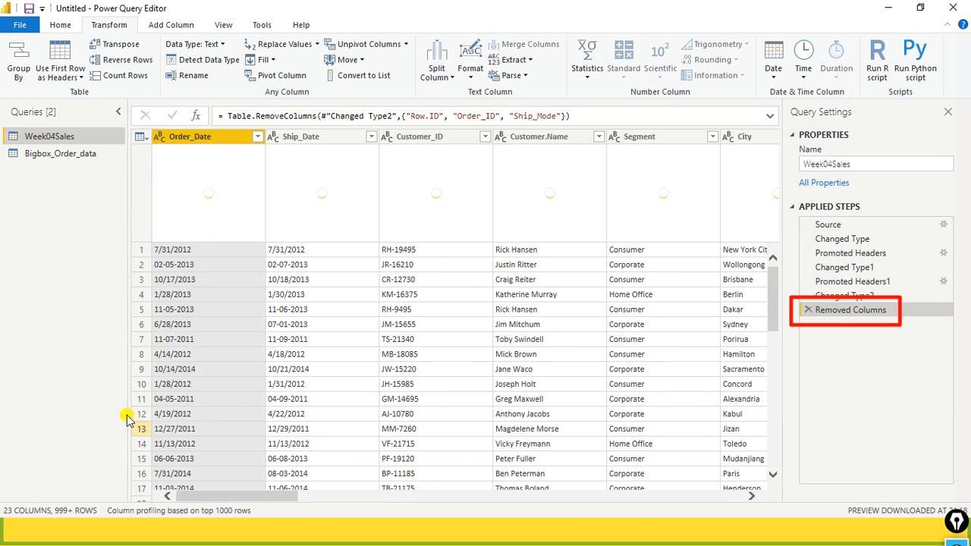
pyautogui.click(570, 116)
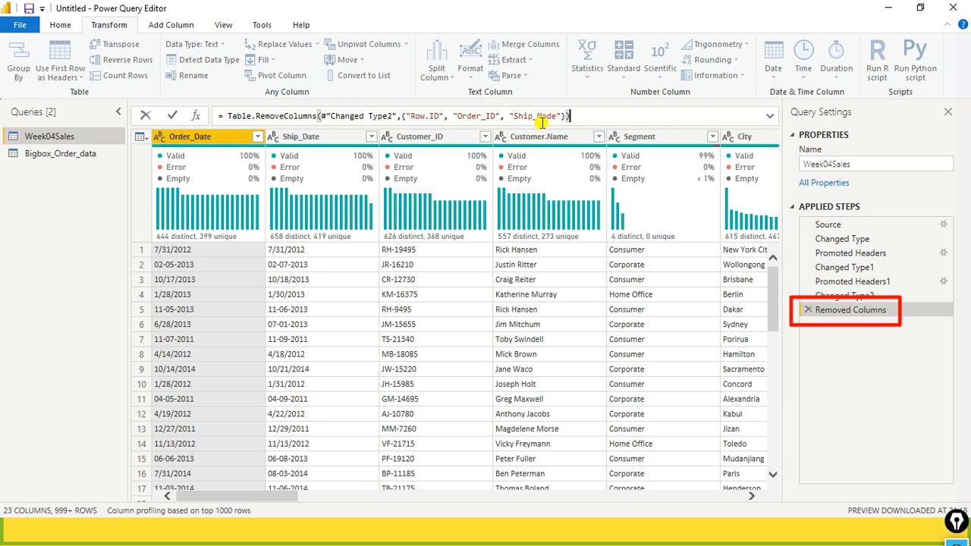
pyautogui.moveTo(570, 116); pyautogui.dragTo(195, 111)
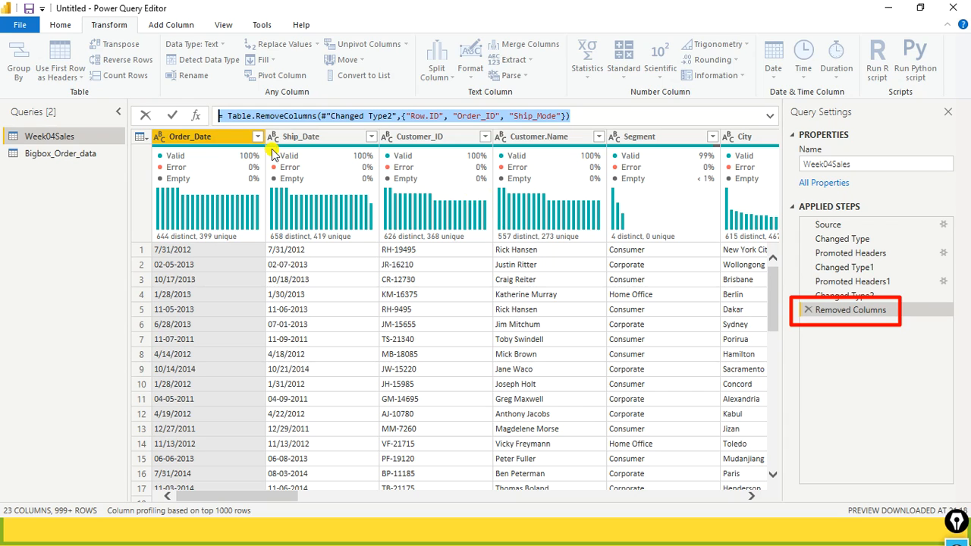
# Examine the Table.RemoveColumns formula behind the Removed Columns step of the Week04Sales query.
pyautogui.click(339, 121)
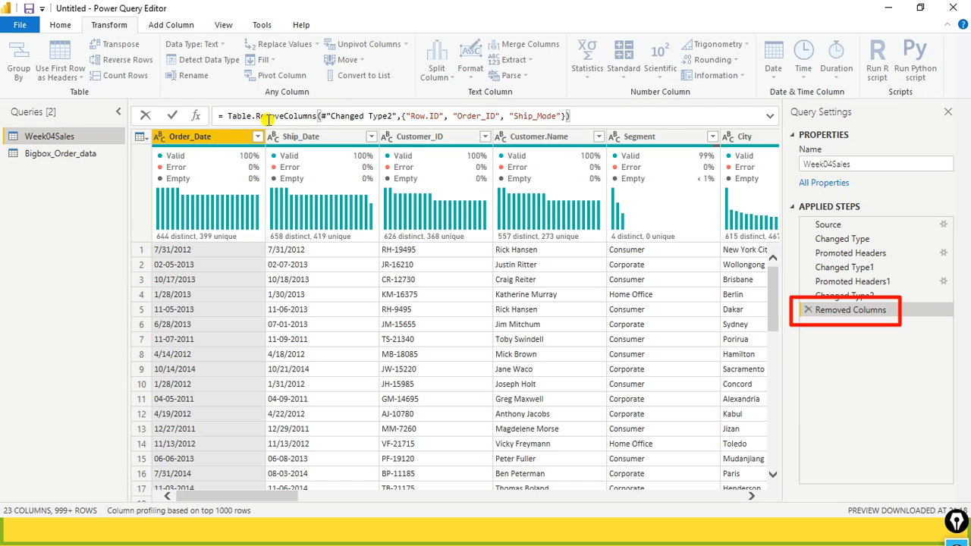
pyautogui.moveTo(589, 111); pyautogui.dragTo(102, 69)
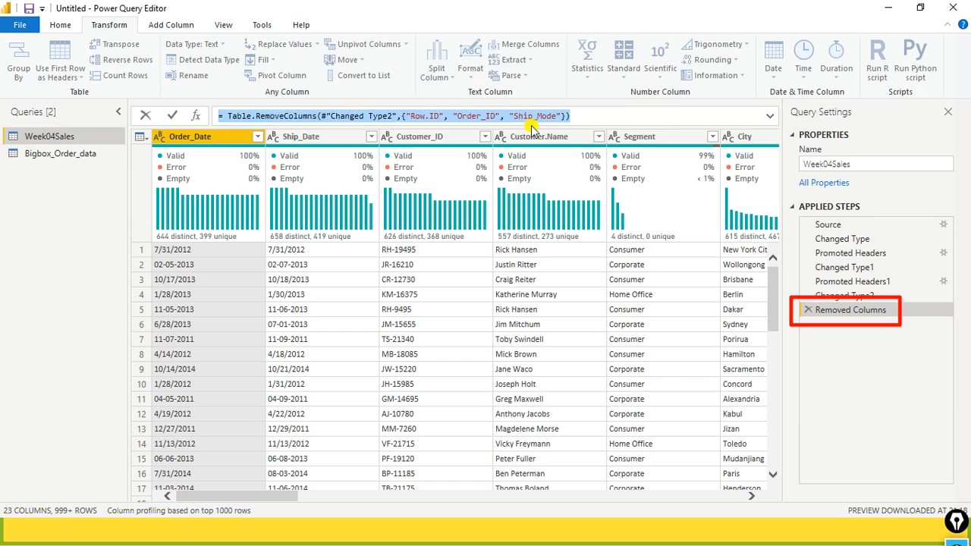
pyautogui.click(575, 121)
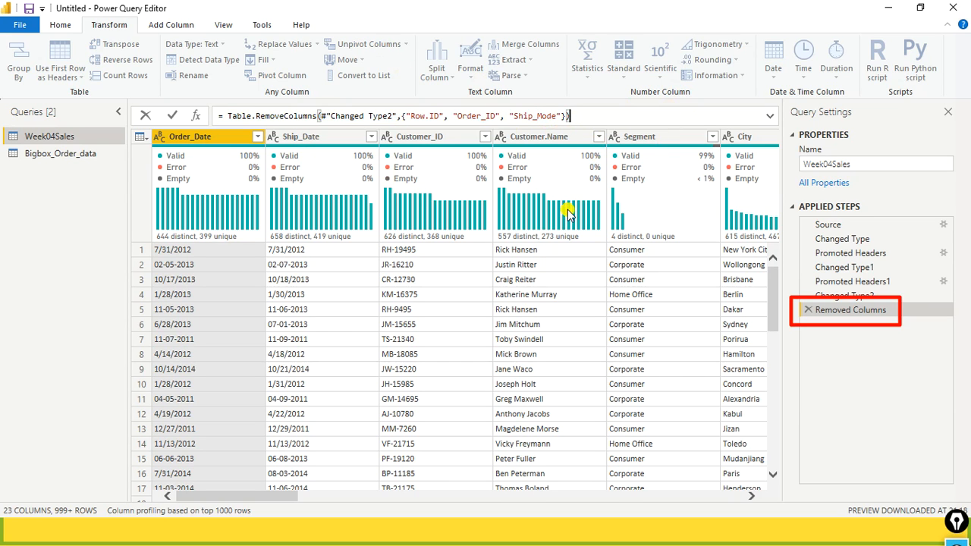
pyautogui.click(54, 141)
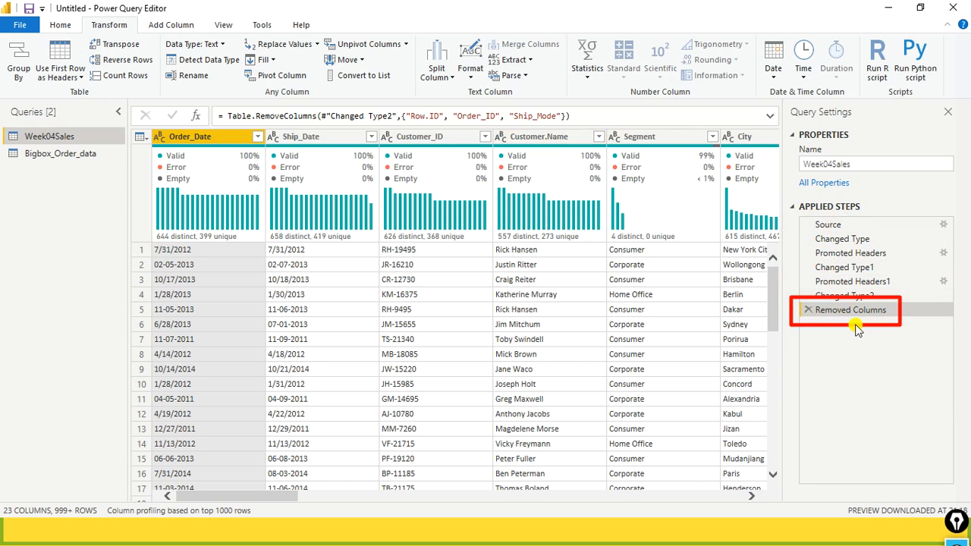
# Change the data type of the Order_Date column in the Week04Sales query to Date.
pyautogui.rightClick(202, 137)
pyautogui.click(169, 134)
pyautogui.click(160, 138)
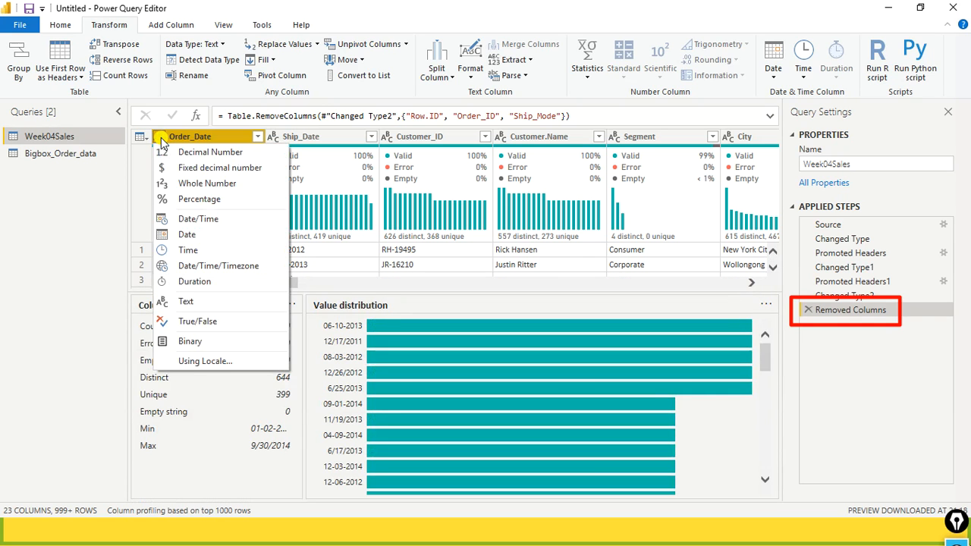
pyautogui.click(194, 238)
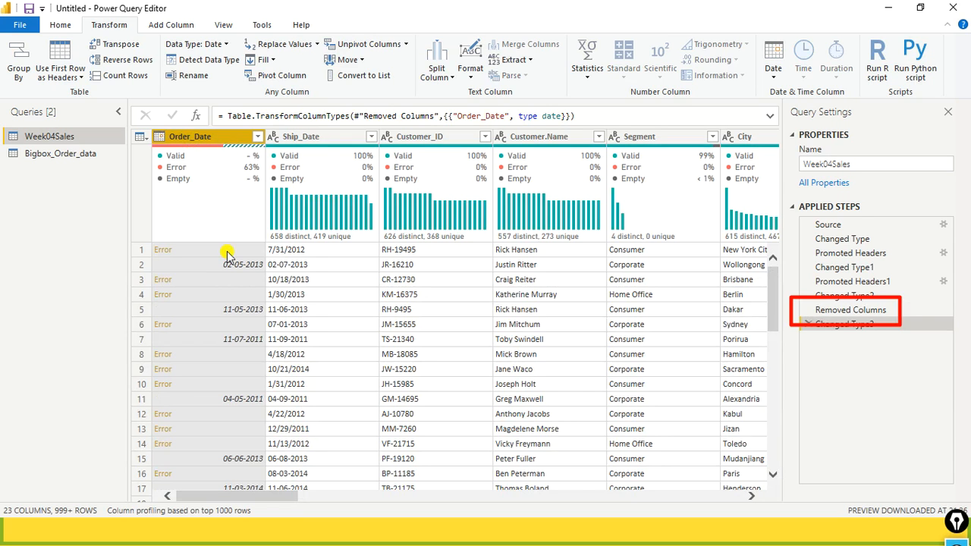
pyautogui.scroll(-2, 228, 255)
pyautogui.scroll(2, 228, 254)
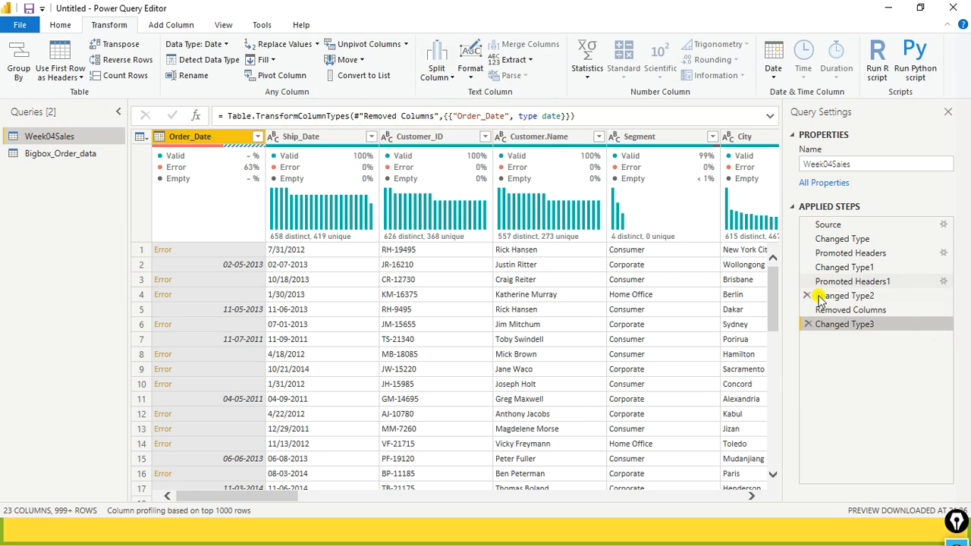
# Compare the formulas of the Removed Columns and Changed Type3 steps, including the previous-step reference and the date type.
pyautogui.click(832, 310)
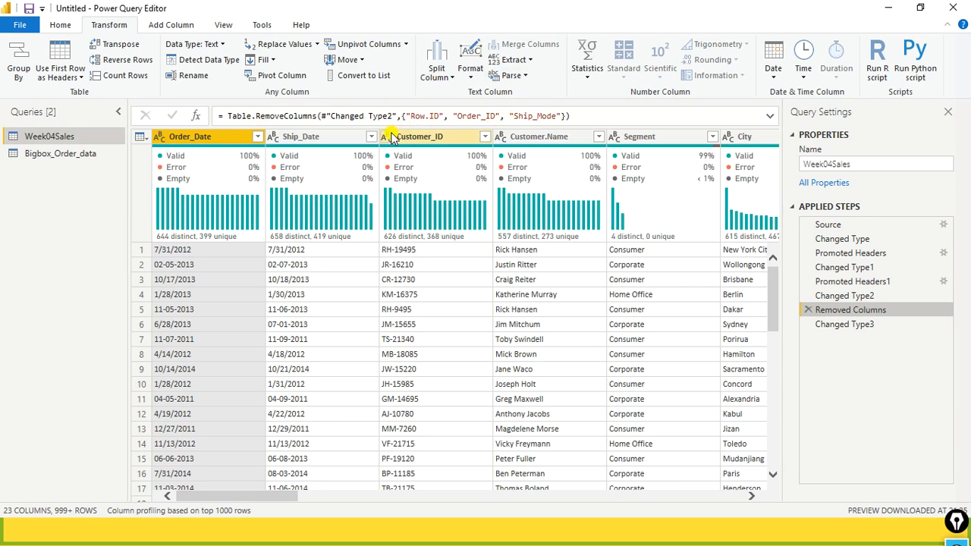
pyautogui.click(840, 331)
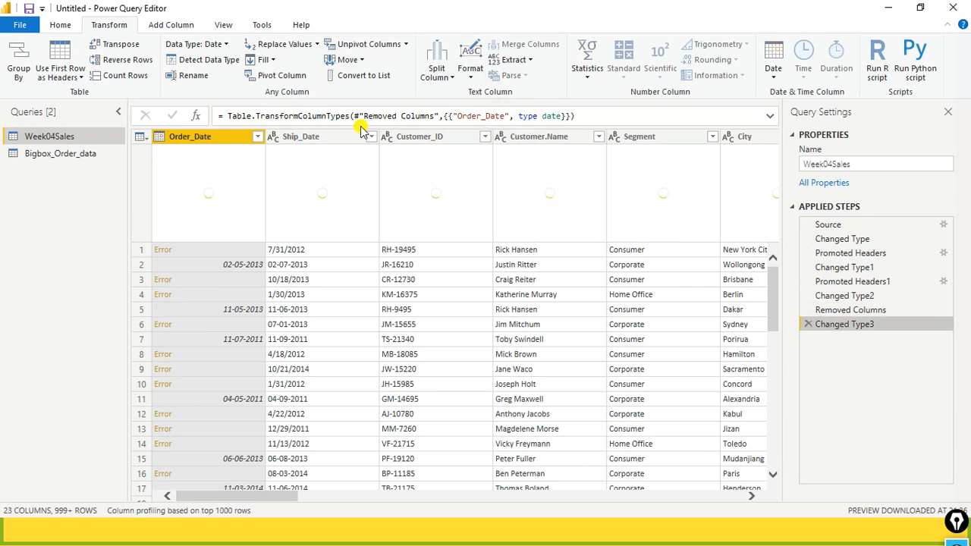
pyautogui.moveTo(364, 117); pyautogui.dragTo(444, 117)
pyautogui.click(490, 117)
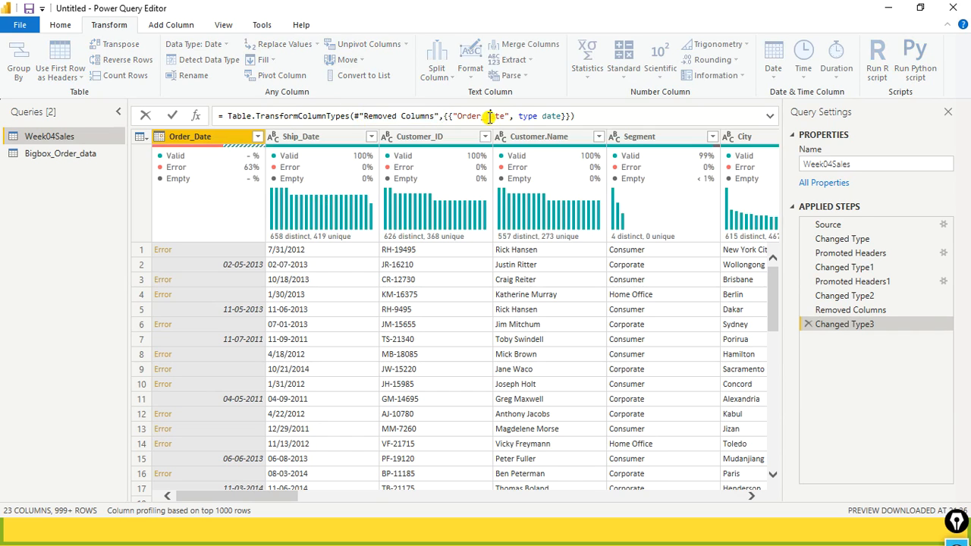
pyautogui.doubleClick(562, 115)
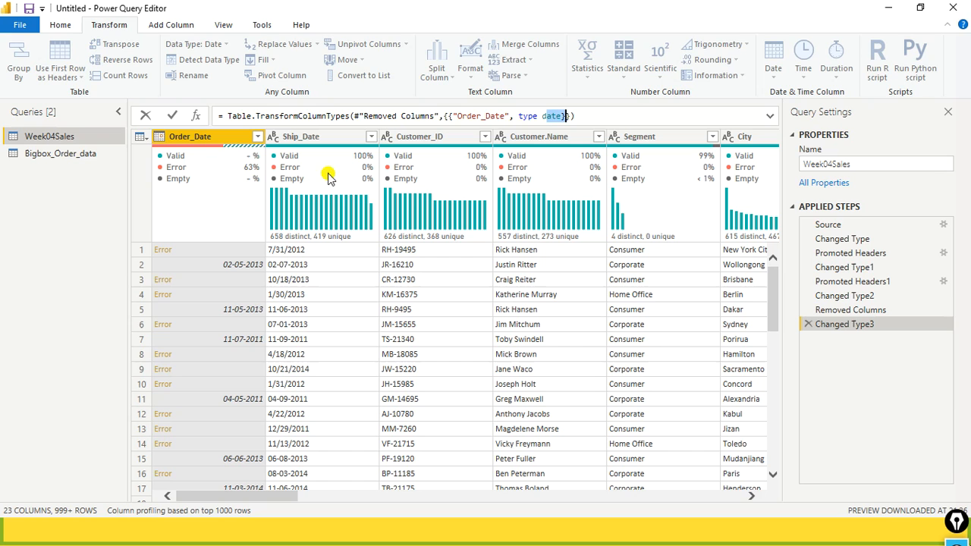
# Examine the data type indicators across the columns, from Ship_Date and Customer_ID to Quantity and Discount.
pyautogui.moveTo(308, 183); pyautogui.dragTo(309, 145)
pyautogui.moveTo(431, 198); pyautogui.dragTo(423, 150)
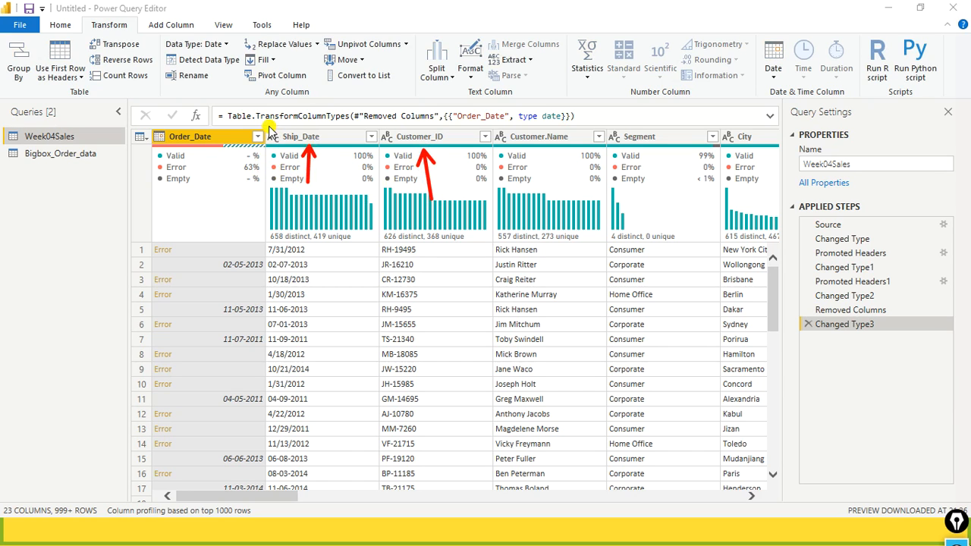
pyautogui.moveTo(265, 126); pyautogui.dragTo(286, 148)
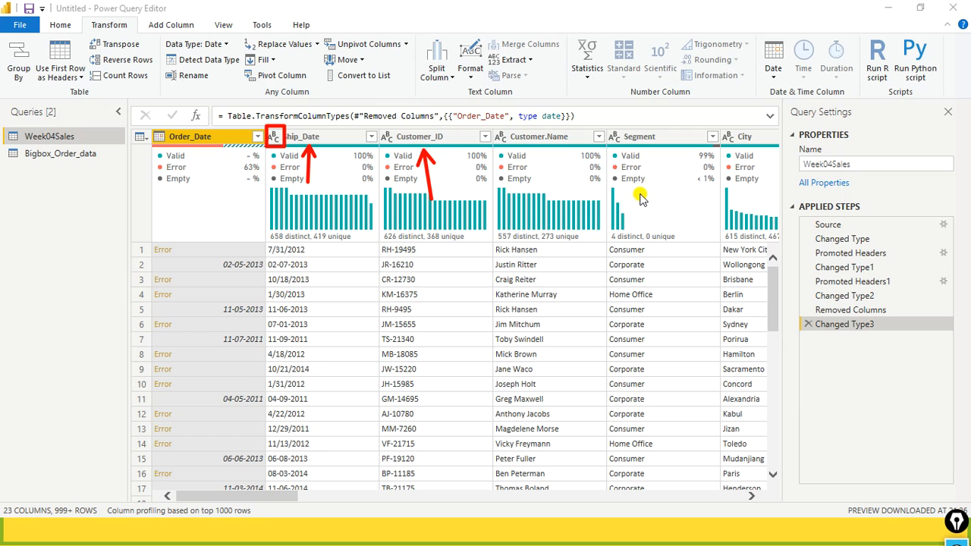
pyautogui.moveTo(259, 498); pyautogui.dragTo(614, 484)
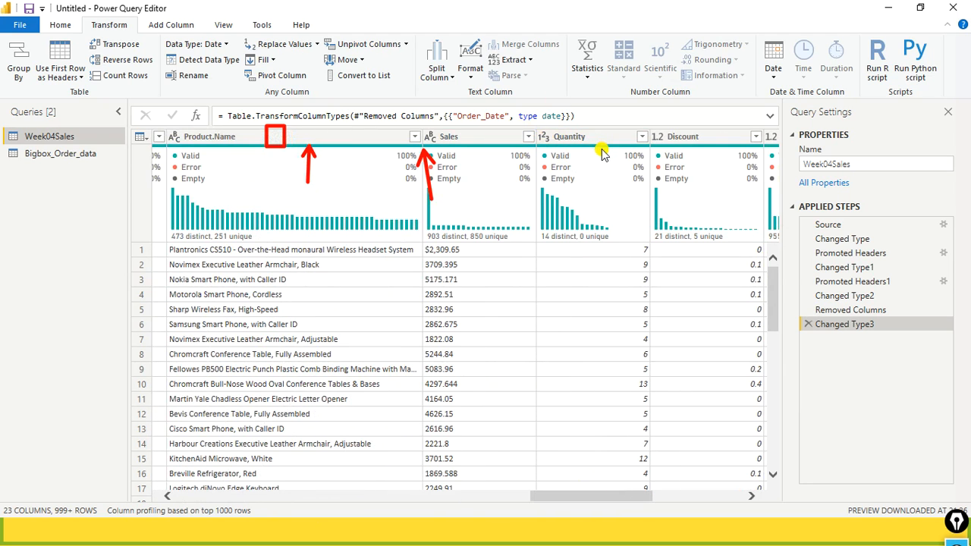
pyautogui.moveTo(579, 157)
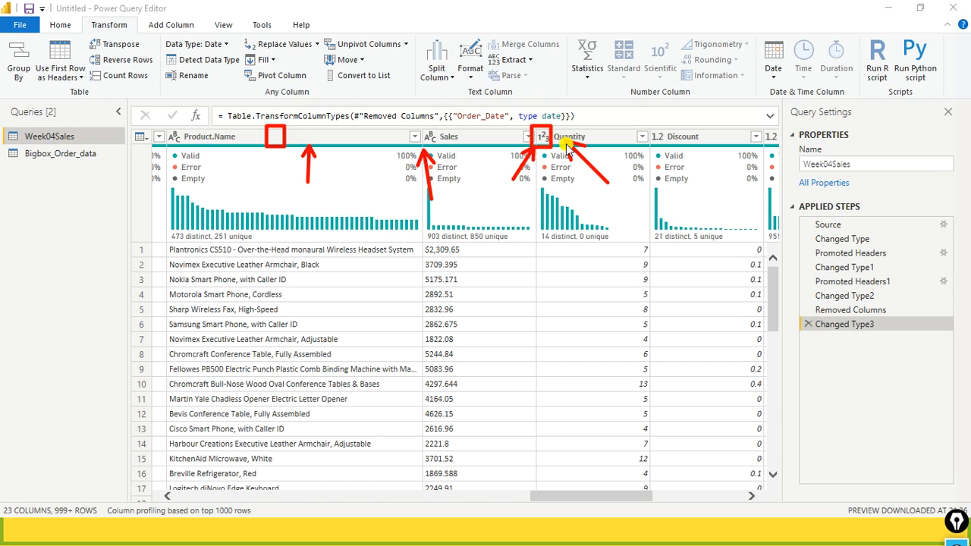
pyautogui.moveTo(647, 185); pyautogui.dragTo(659, 145)
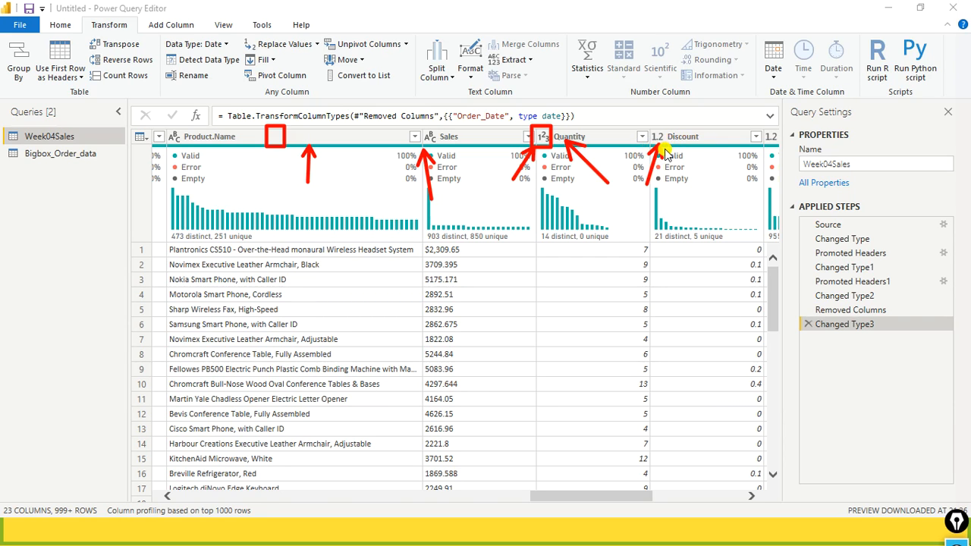
pyautogui.moveTo(734, 197); pyautogui.dragTo(688, 157)
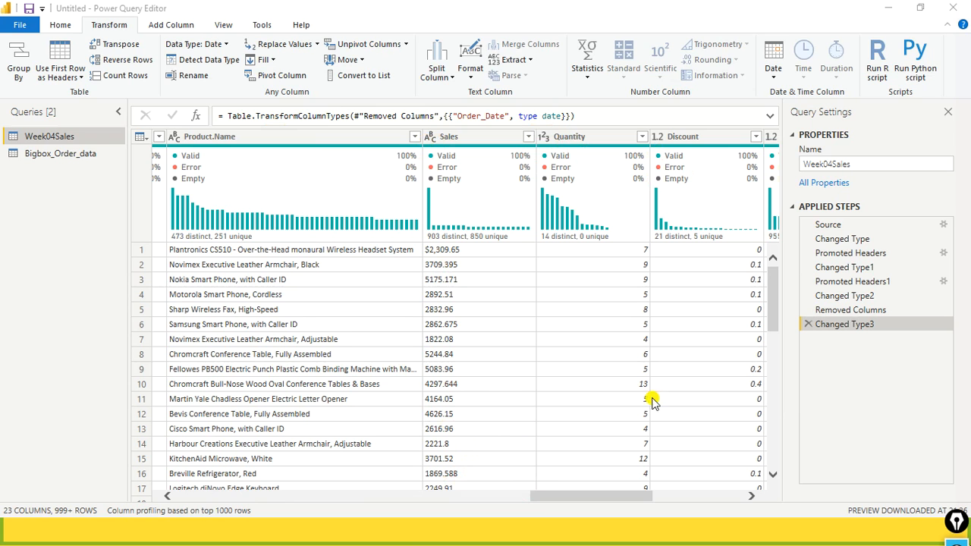
pyautogui.moveTo(575, 503); pyautogui.dragTo(147, 479)
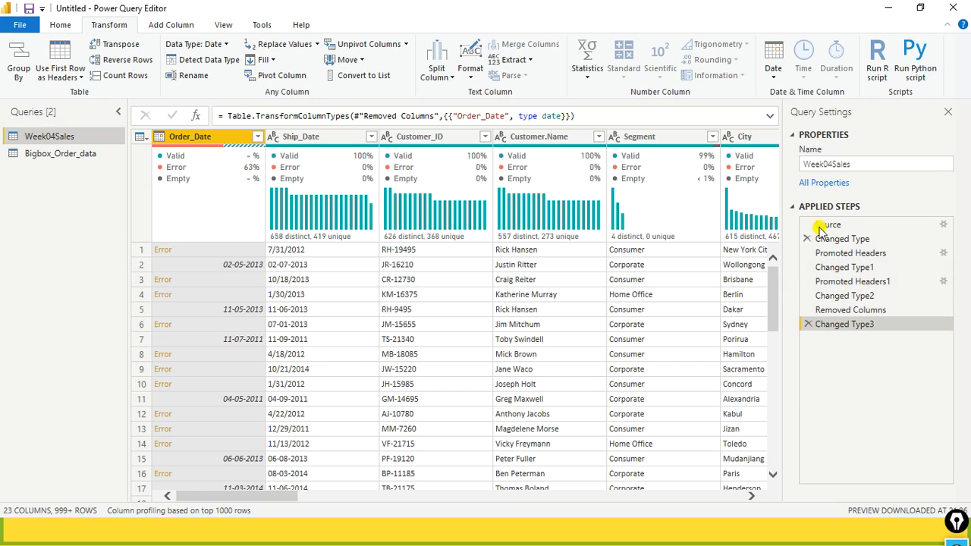
# Review the applied steps from Promoted Headers1 through Changed Type3, including the first-row header options.
pyautogui.click(844, 283)
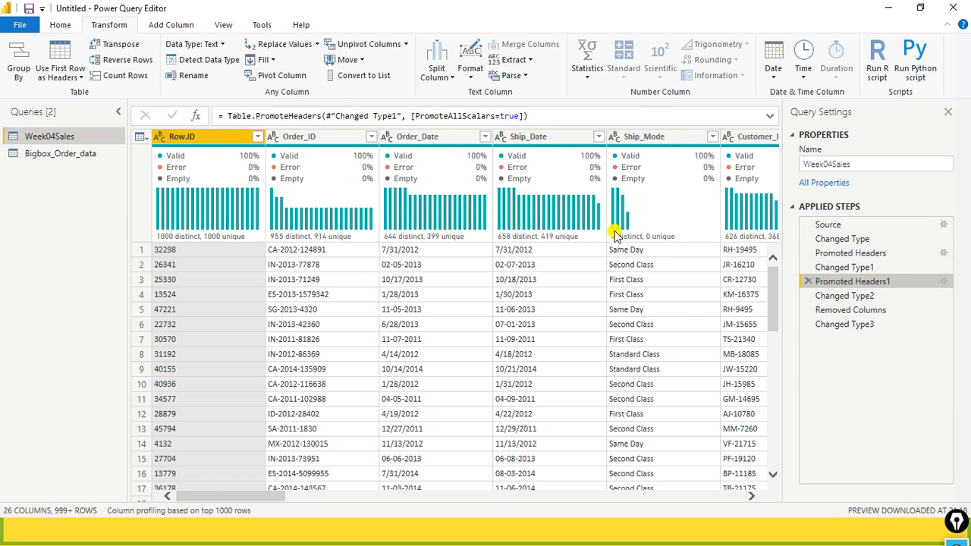
pyautogui.click(65, 79)
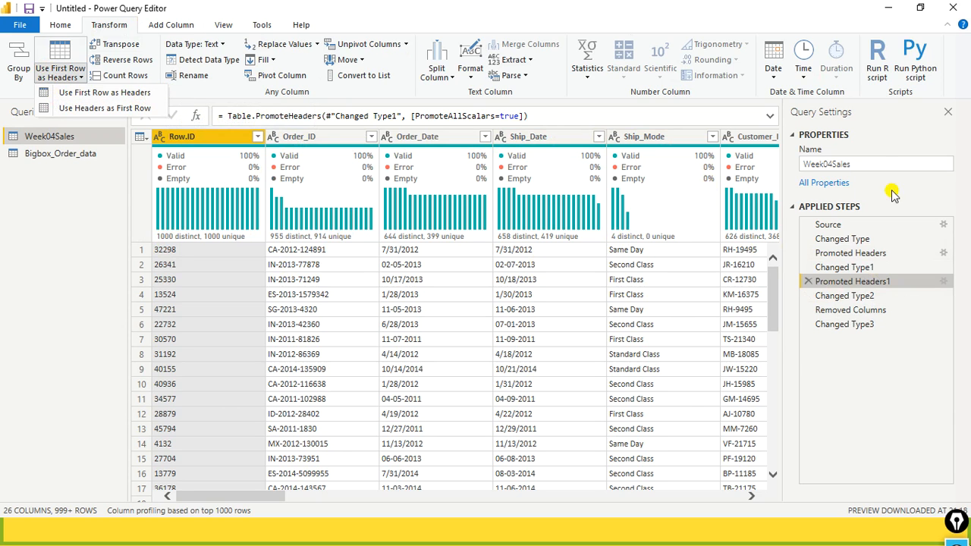
pyautogui.click(849, 295)
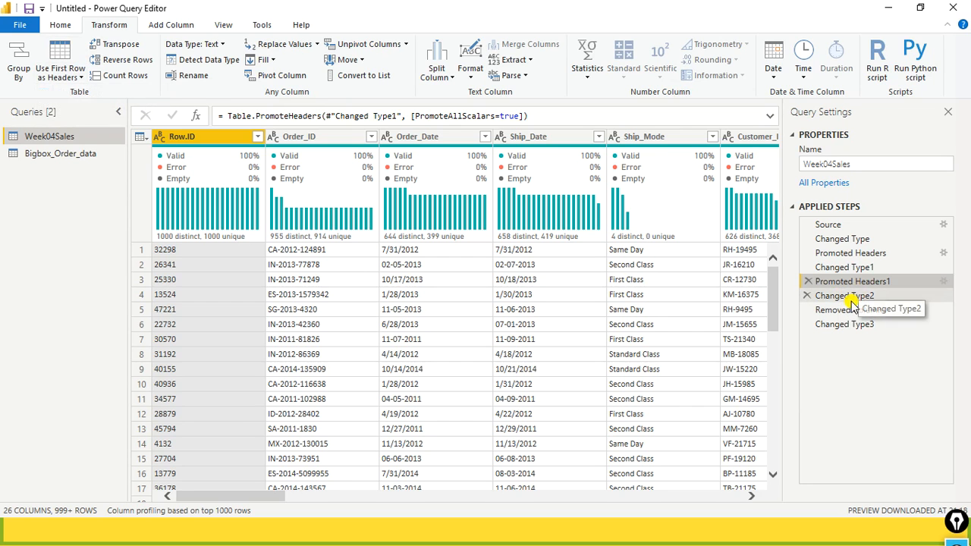
pyautogui.click(850, 296)
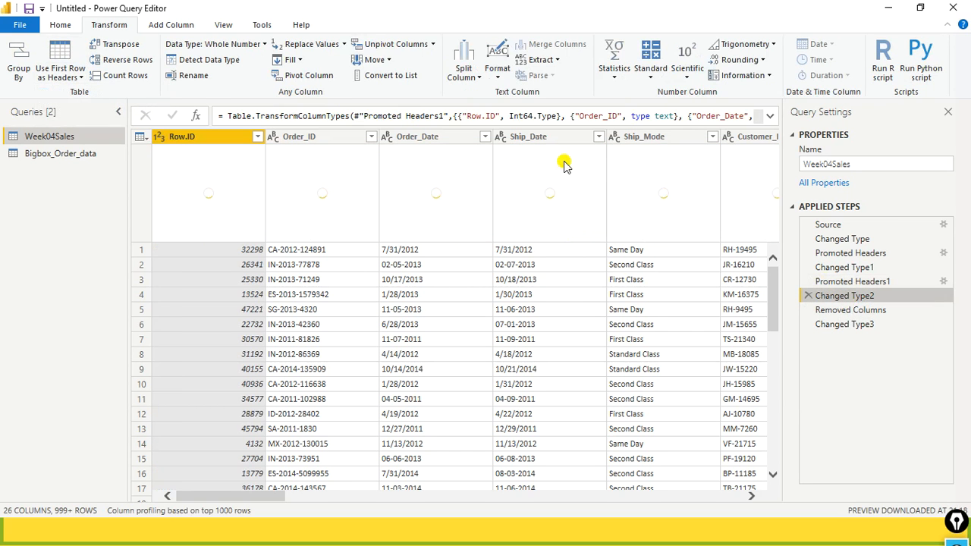
pyautogui.click(830, 311)
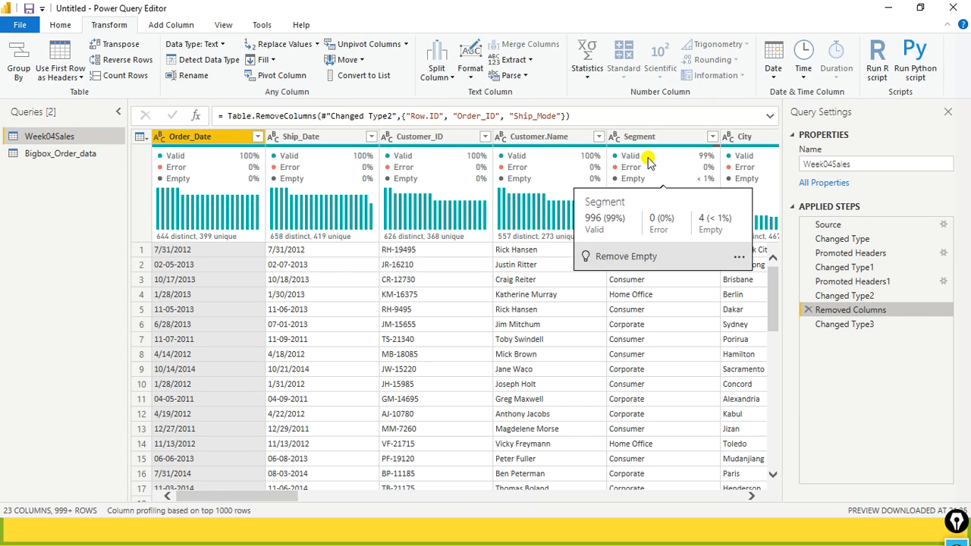
pyautogui.click(855, 329)
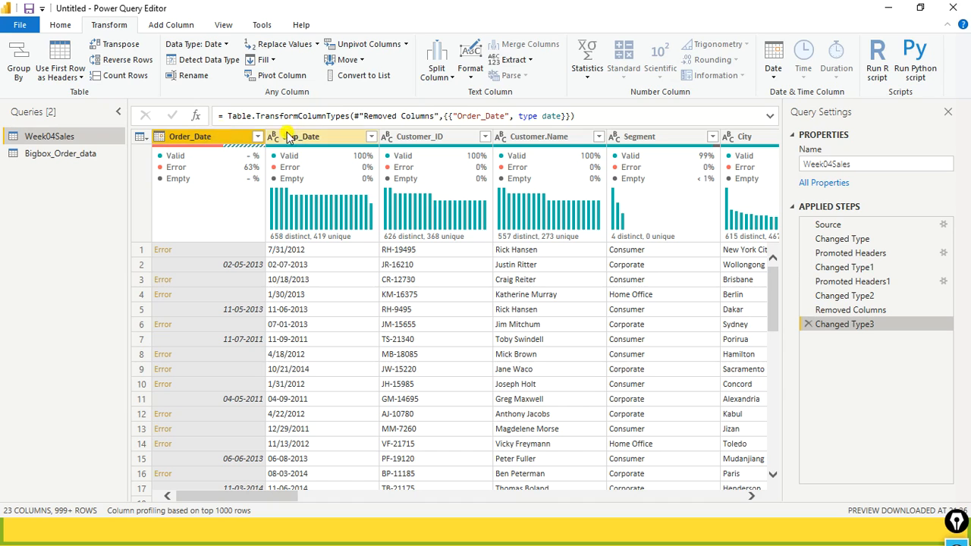
# Check the data type options of the Order_Date column, keeping Date as its type.
pyautogui.click(160, 137)
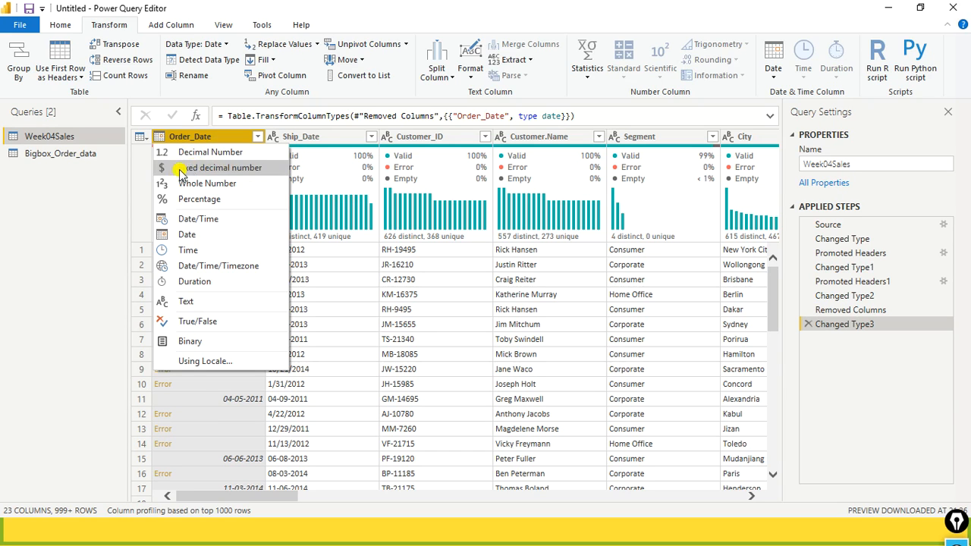
pyautogui.click(185, 237)
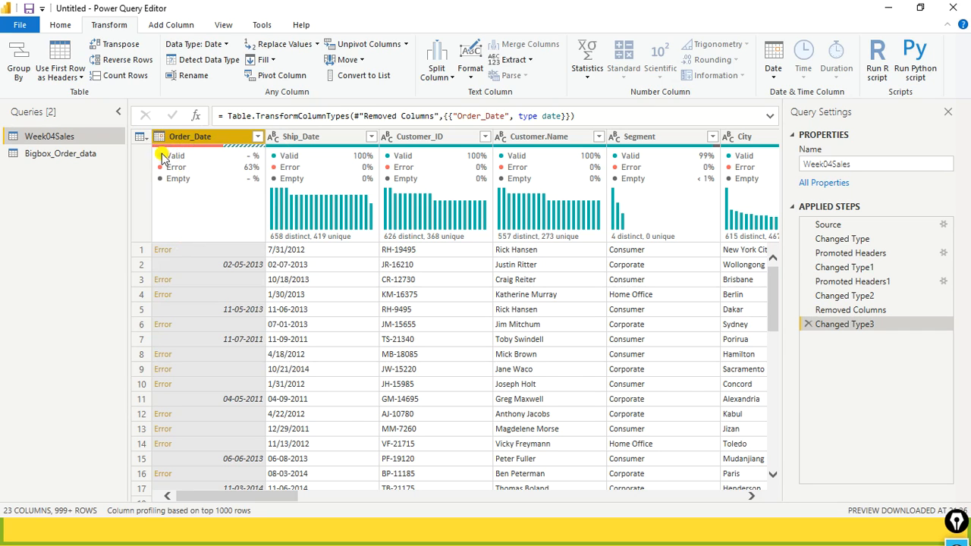
pyautogui.moveTo(152, 181)
pyautogui.moveTo(149, 172); pyautogui.dragTo(158, 146)
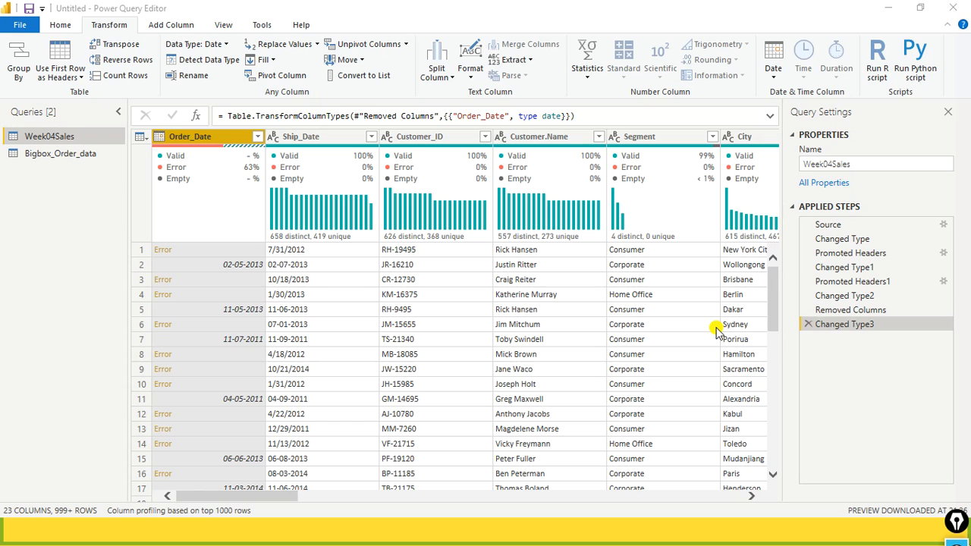
# View the Close & Apply options and check the Power BI Desktop report window before returning to the maximized Power Query Editor.
pyautogui.click(23, 29)
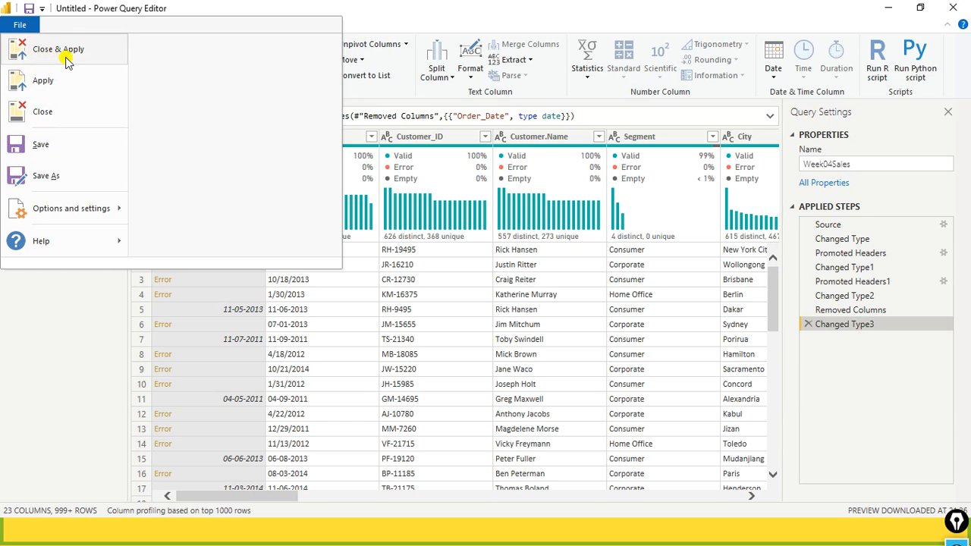
pyautogui.click(412, 12)
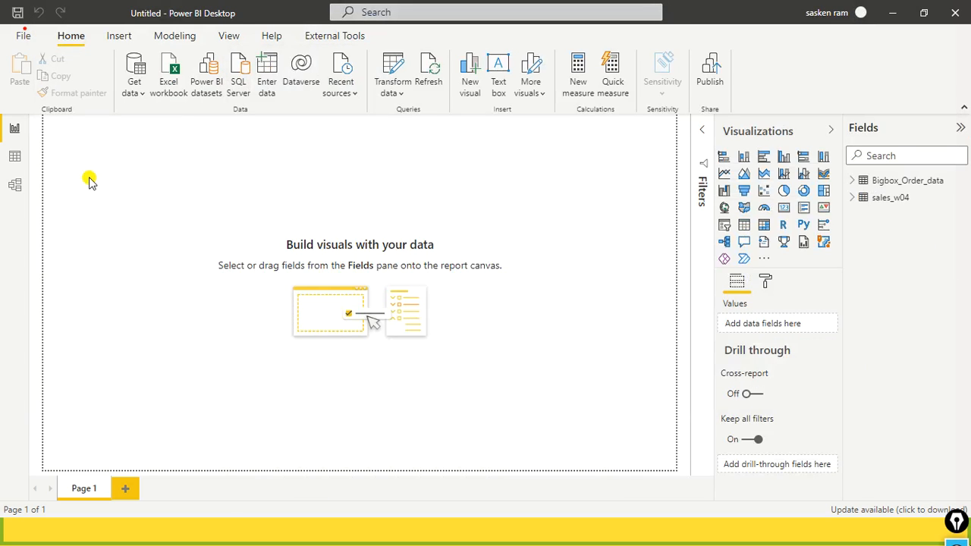
pyautogui.hotkey('alt', 'Tab')
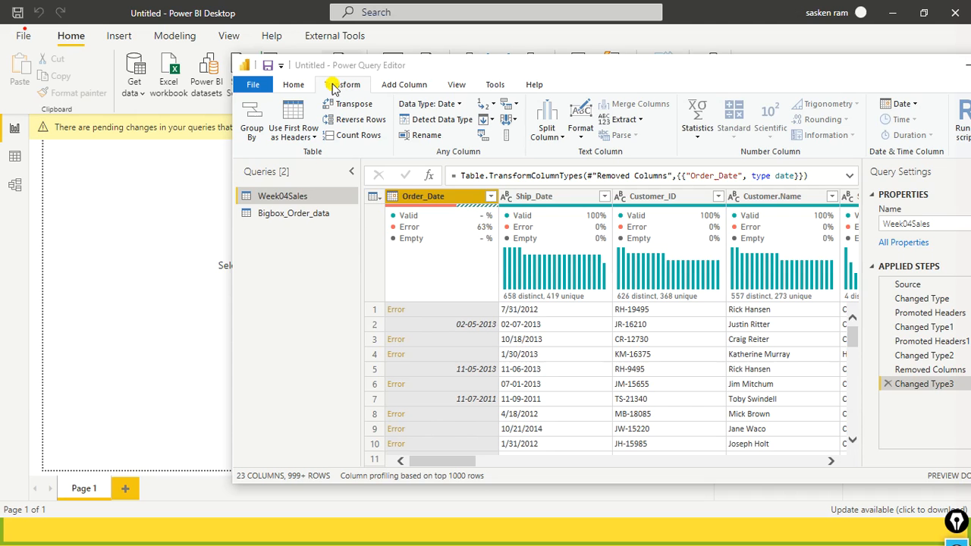
pyautogui.moveTo(440, 59); pyautogui.dragTo(417, 15)
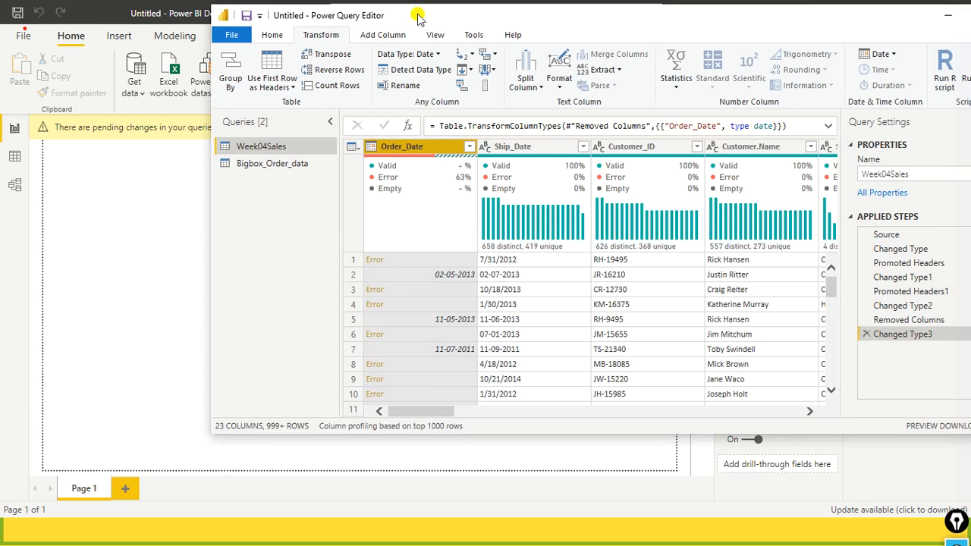
pyautogui.doubleClick(418, 15)
pyautogui.click(19, 25)
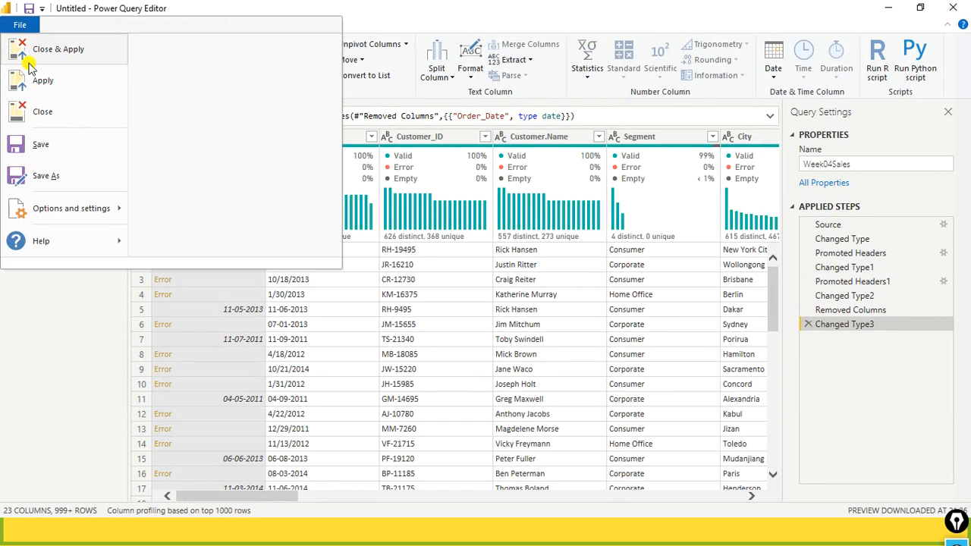
pyautogui.click(477, 27)
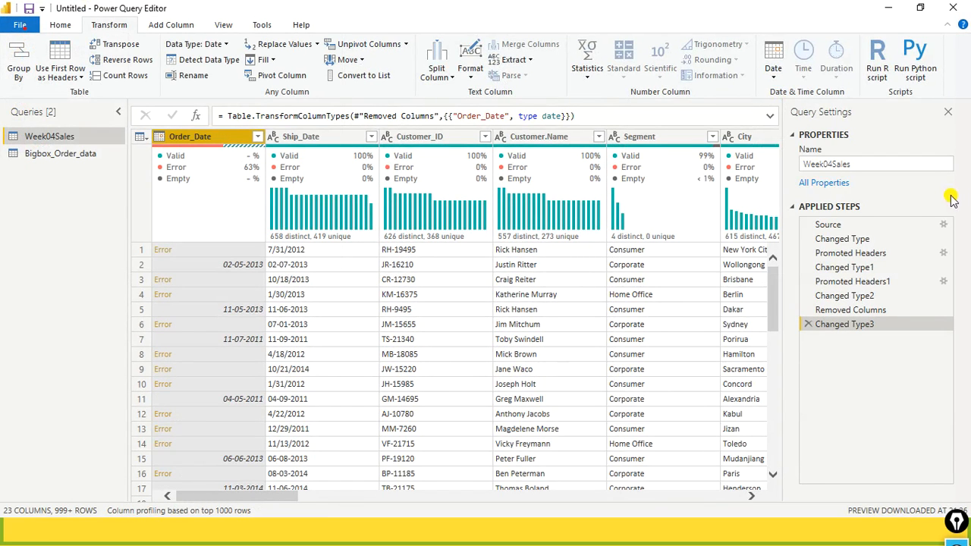
pyautogui.moveTo(794, 199)
pyautogui.mouseDown()
pyautogui.moveTo(794, 314)
pyautogui.moveTo(908, 343)
pyautogui.mouseUp()
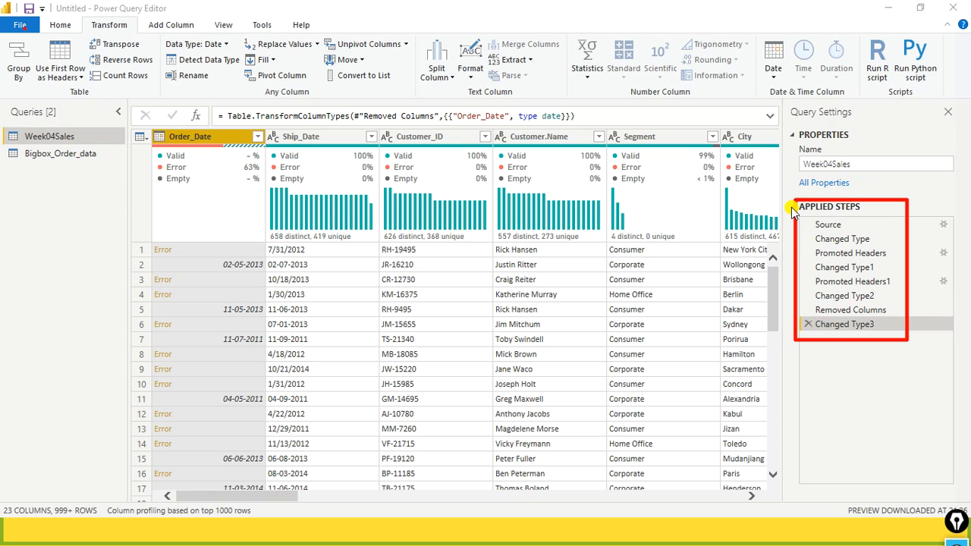
pyautogui.moveTo(780, 195)
pyautogui.mouseDown()
pyautogui.moveTo(795, 327)
pyautogui.moveTo(780, 347)
pyautogui.mouseUp()
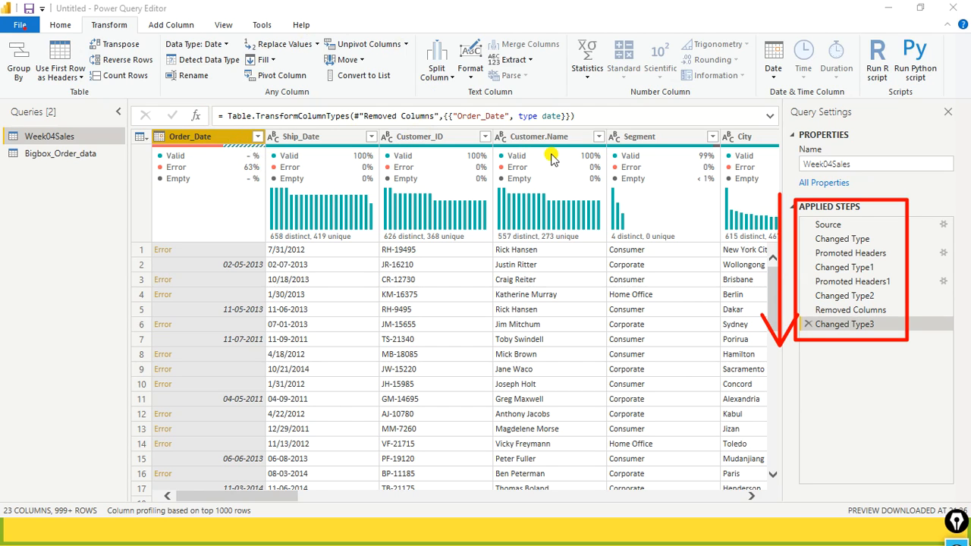
# Review the Removed Columns, Promoted Headers1, Changed Type2 and Changed Type3 applied steps, including the first-row header options.
pyautogui.click(850, 311)
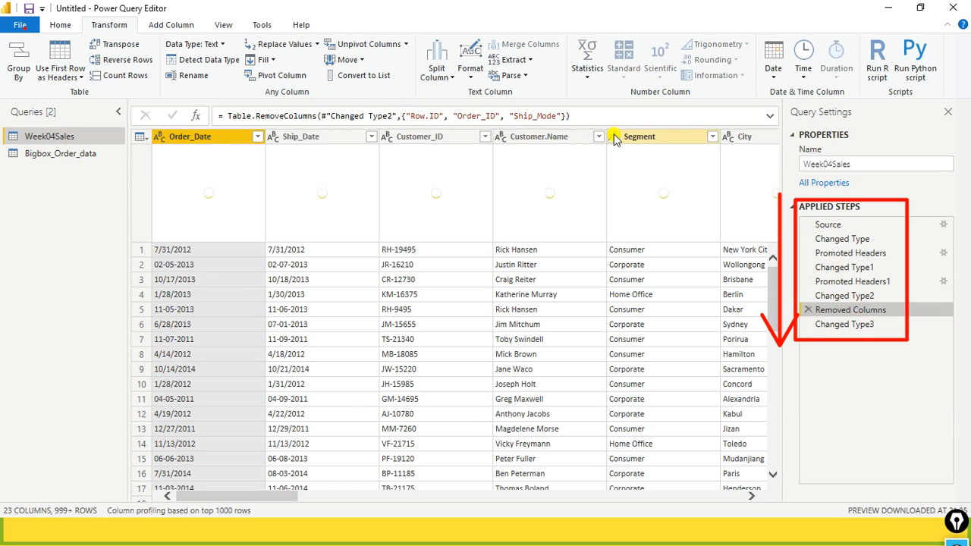
pyautogui.click(608, 115)
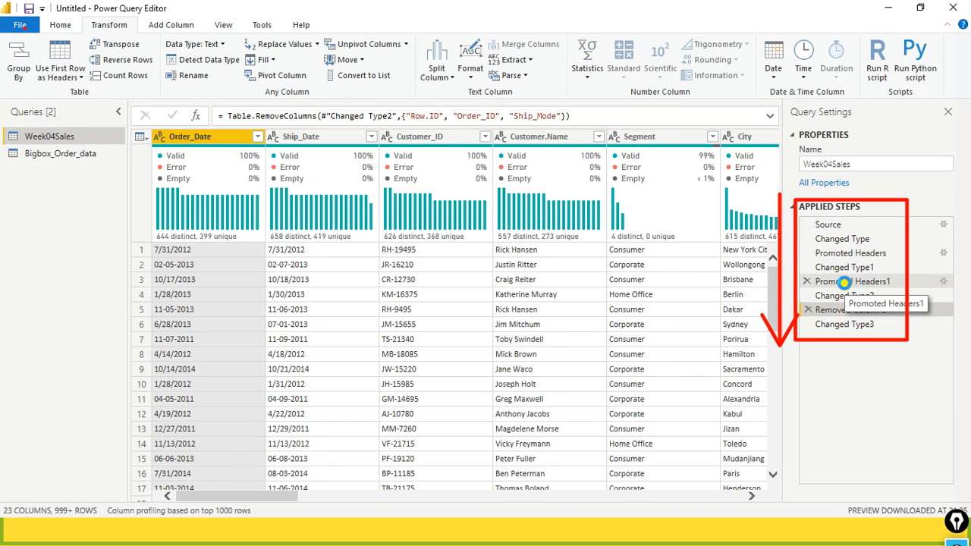
pyautogui.click(848, 284)
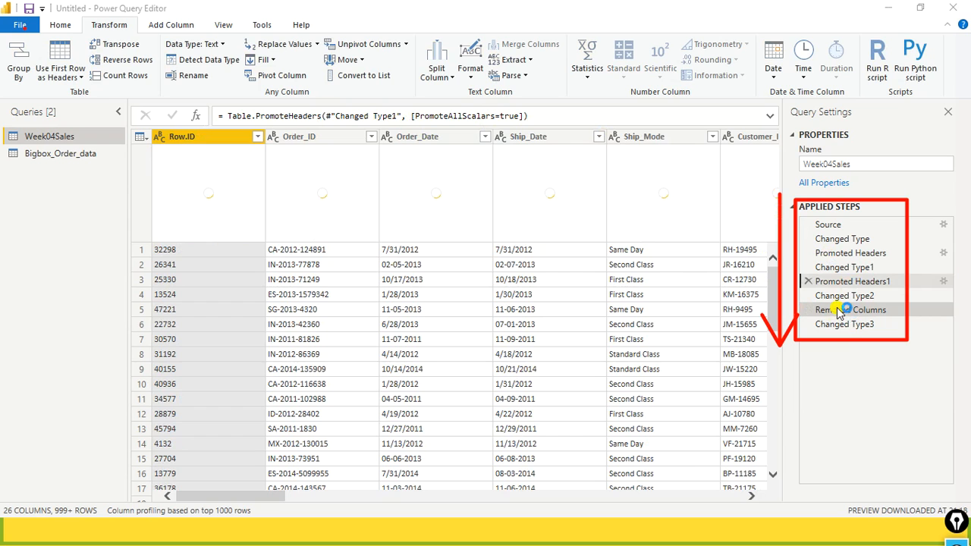
pyautogui.doubleClick(840, 286)
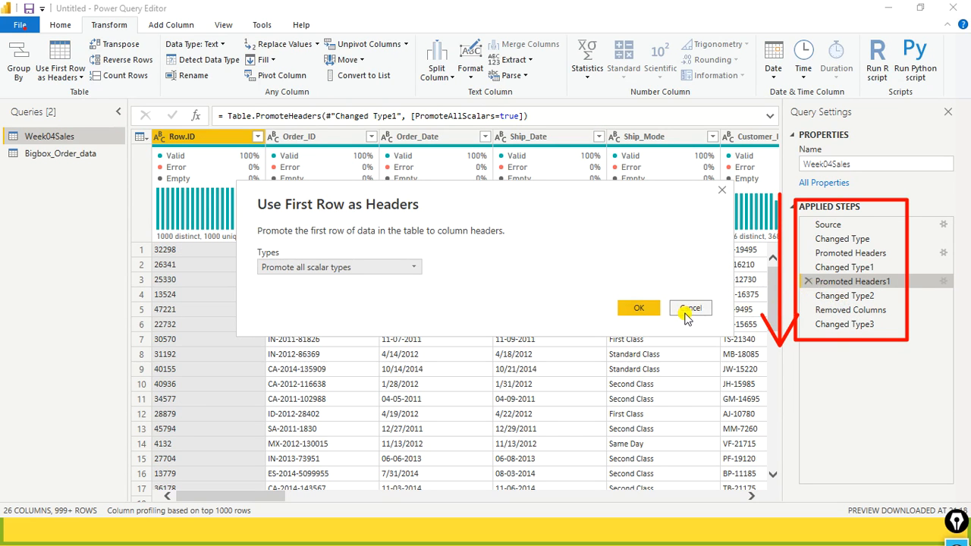
pyautogui.click(687, 308)
pyautogui.click(854, 297)
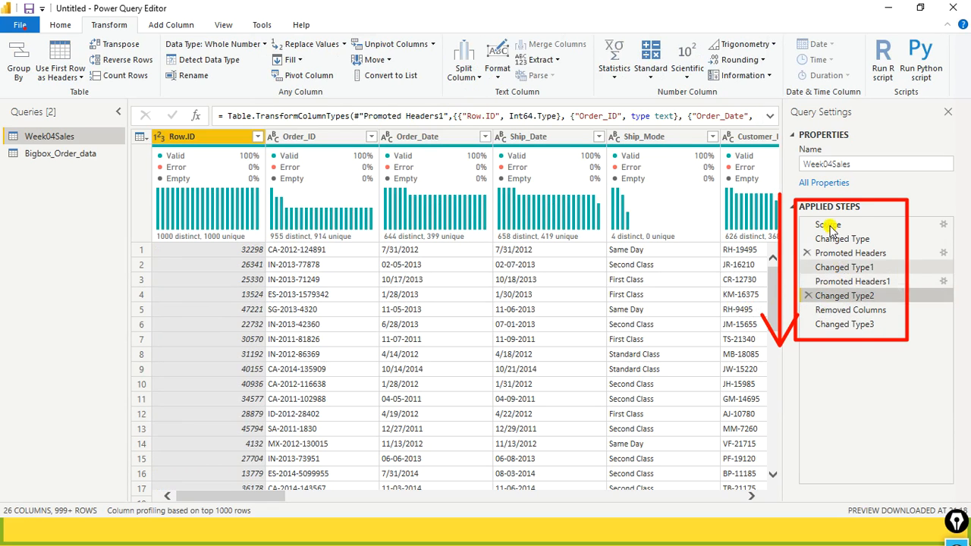
pyautogui.click(855, 325)
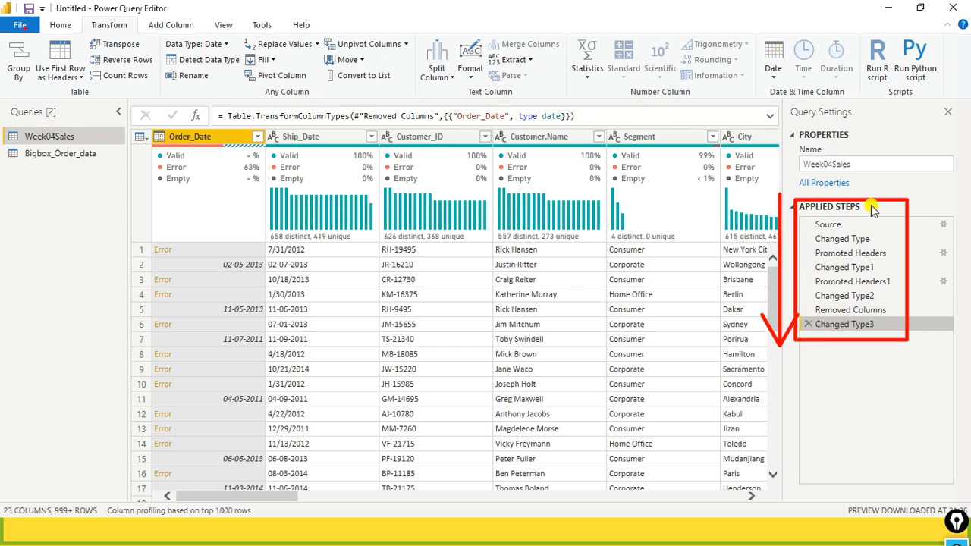
# Check the file commands for closing and applying changes, and inspect the formula of the Removed Columns step.
pyautogui.click(37, 26)
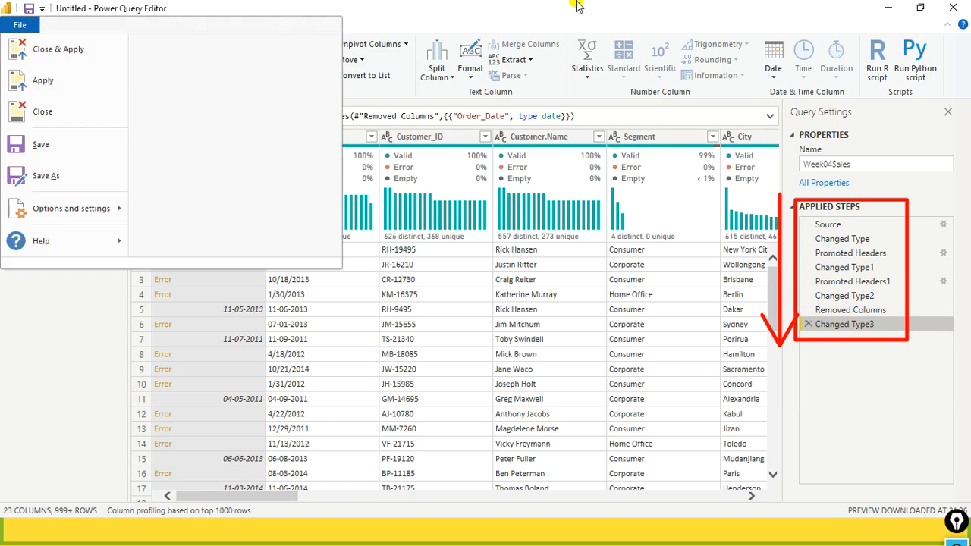
pyautogui.click(577, 3)
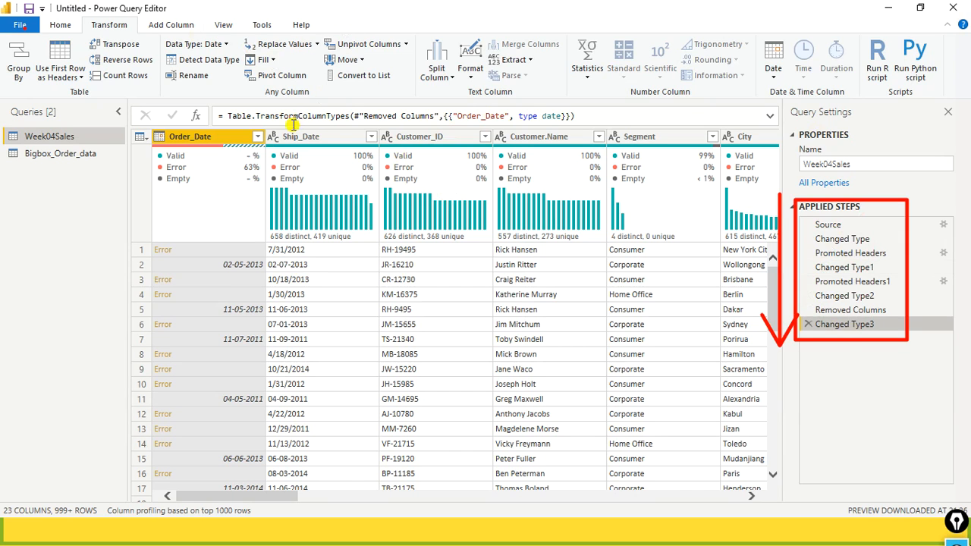
pyautogui.click(847, 317)
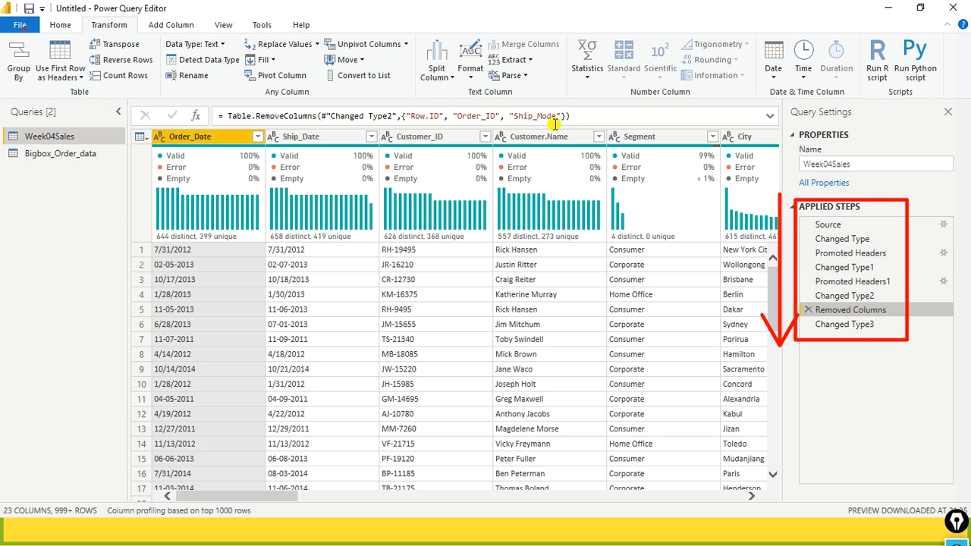
# Switch from the Power Query Editor to the File Explorer window showing the Downloads folder.
pyautogui.hotkey('alt', 'Tab')
pyautogui.hotkey('alt', 'Tab')
pyautogui.hotkey('alt', 'Tab')
pyautogui.hotkey('alt', 'Tab')
pyautogui.hotkey('alt', 'Tab')
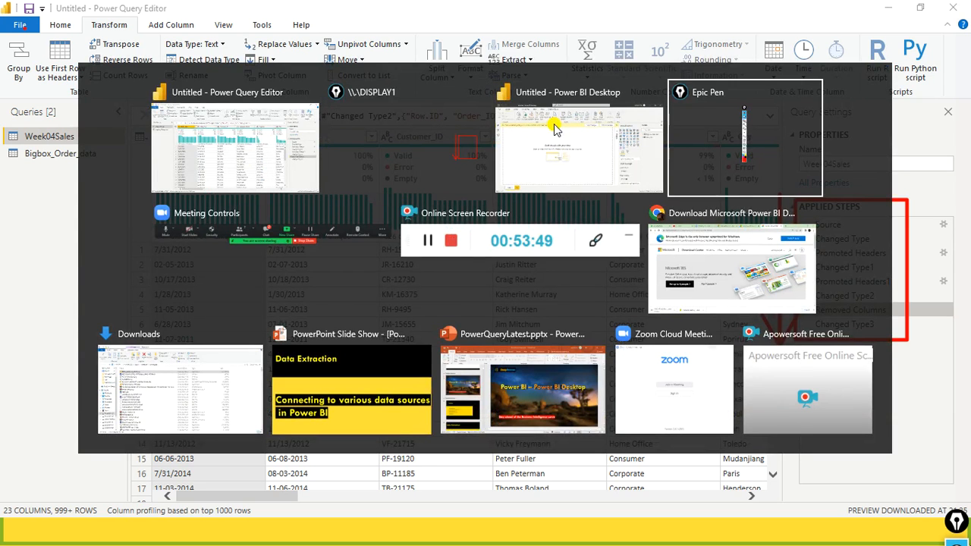
pyautogui.press('super')
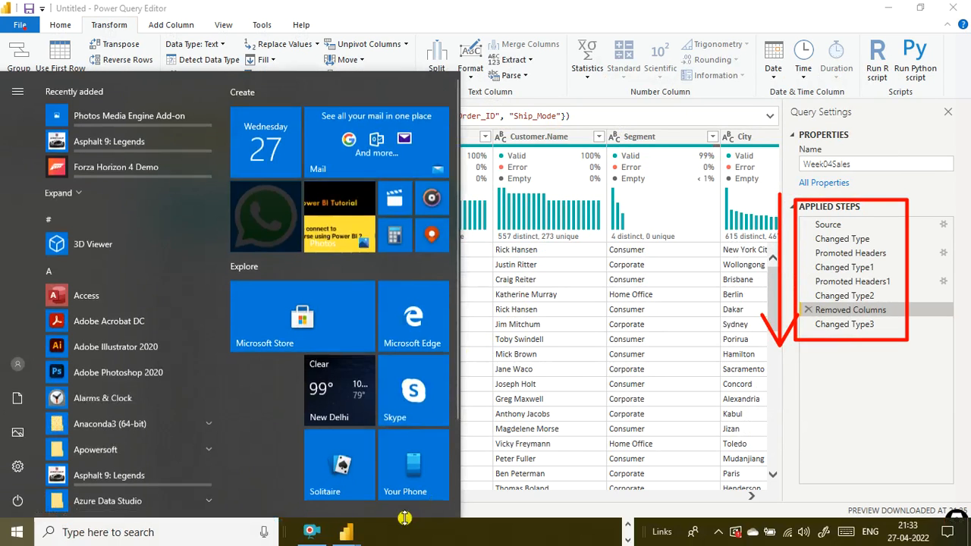
pyautogui.click(628, 524)
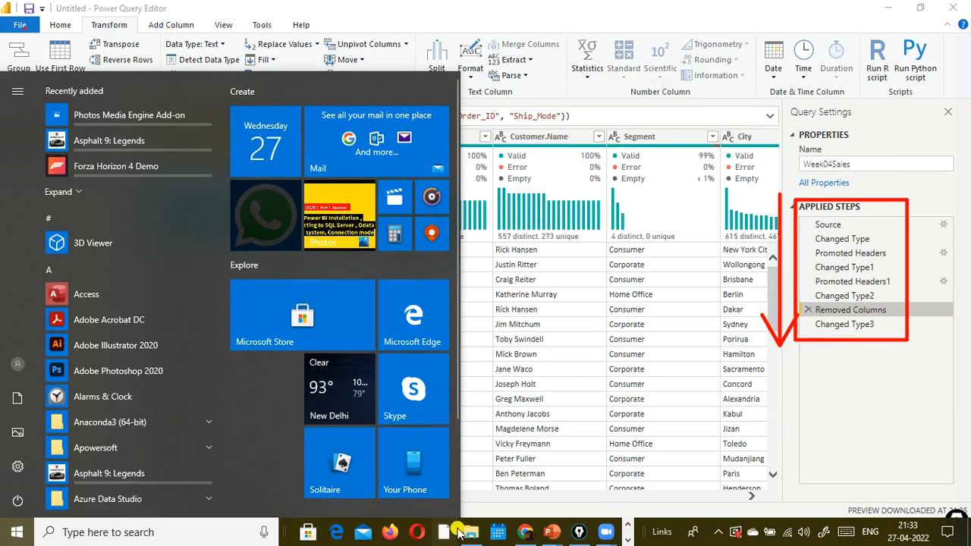
pyautogui.click(459, 531)
pyautogui.press('super')
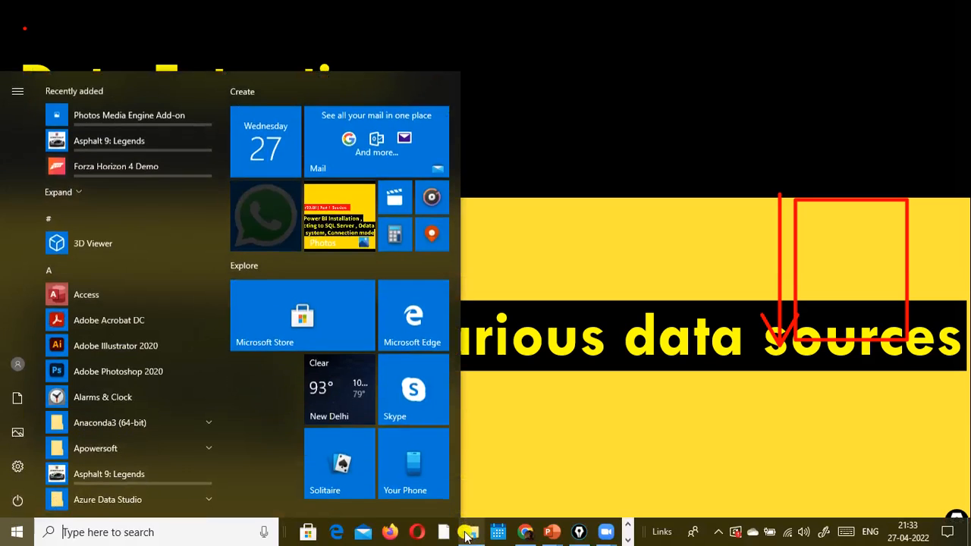
pyautogui.click(468, 533)
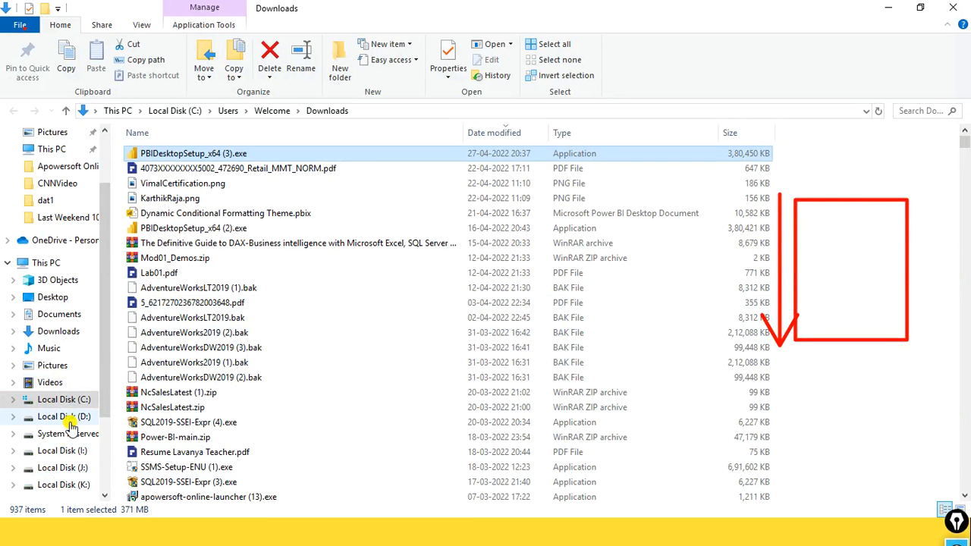
# Open the dat1 folder on Local Disk (D:) and select the sales_w04.csv file.
pyautogui.click(67, 417)
pyautogui.click(213, 335)
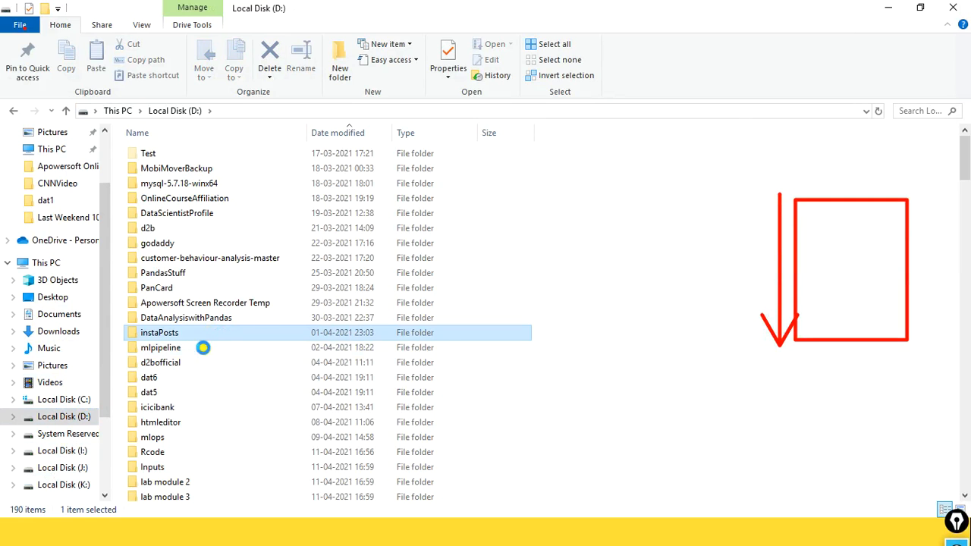
pyautogui.write('dat1')
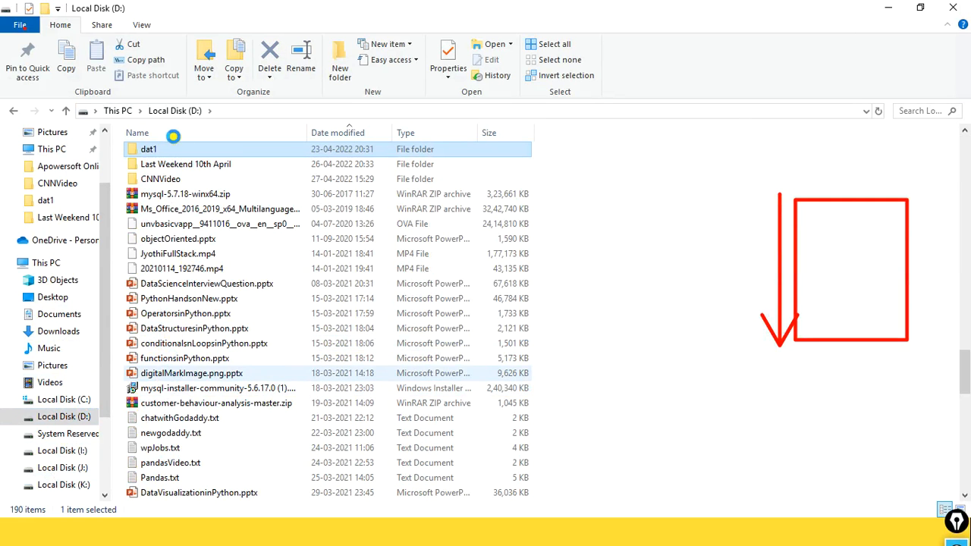
pyautogui.doubleClick(149, 147)
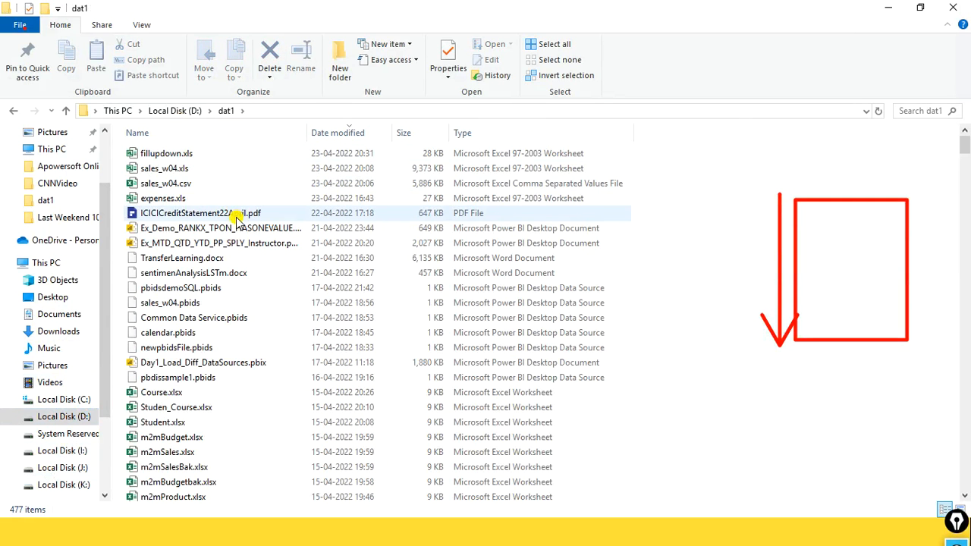
pyautogui.click(166, 184)
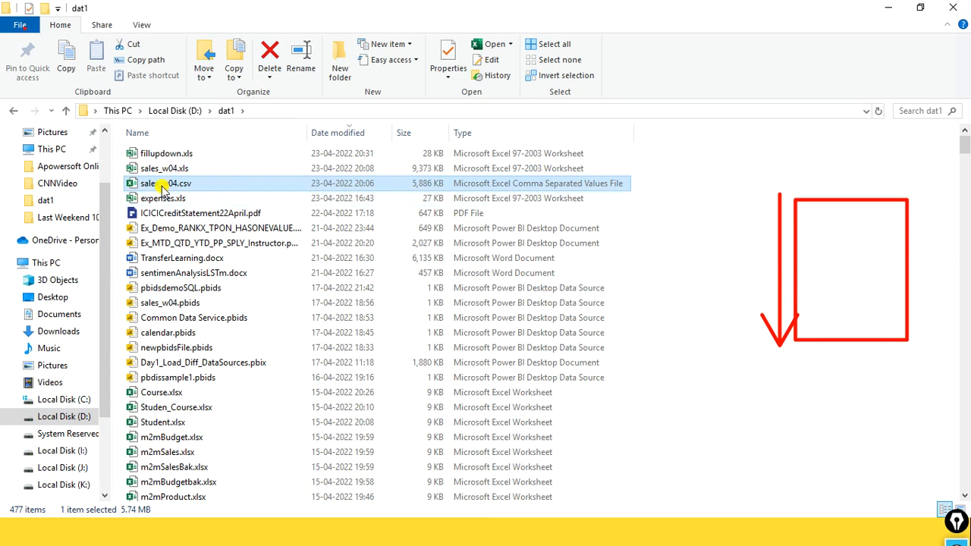
# Switch to the Power Query Editor and check which columns the Removed Columns formula removes.
pyautogui.hotkey('alt', 'Tab')
pyautogui.hotkey('alt', 'Tab')
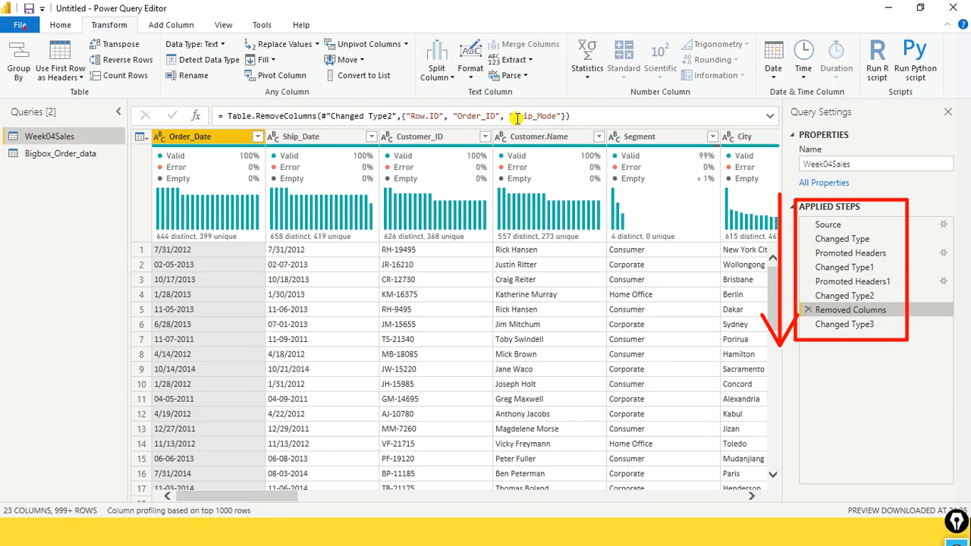
pyautogui.hotkey('alt', 'Tab')
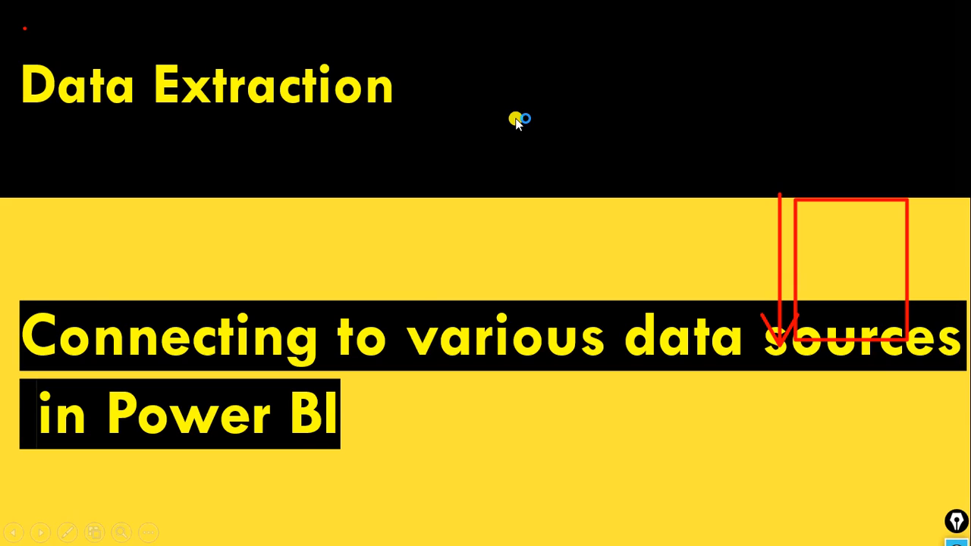
# Open sales_w04.csv from the dat1 folder in Excel and switch back to the Power Query Editor.
pyautogui.hotkey('alt', 'Tab')
pyautogui.hotkey('alt', 'Tab')
pyautogui.hotkey('alt', 'Tab')
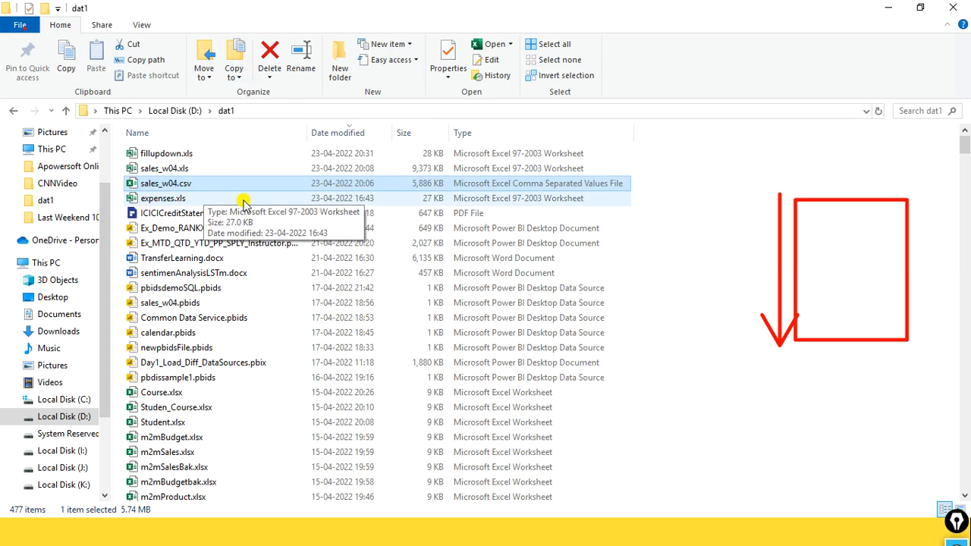
pyautogui.press('super')
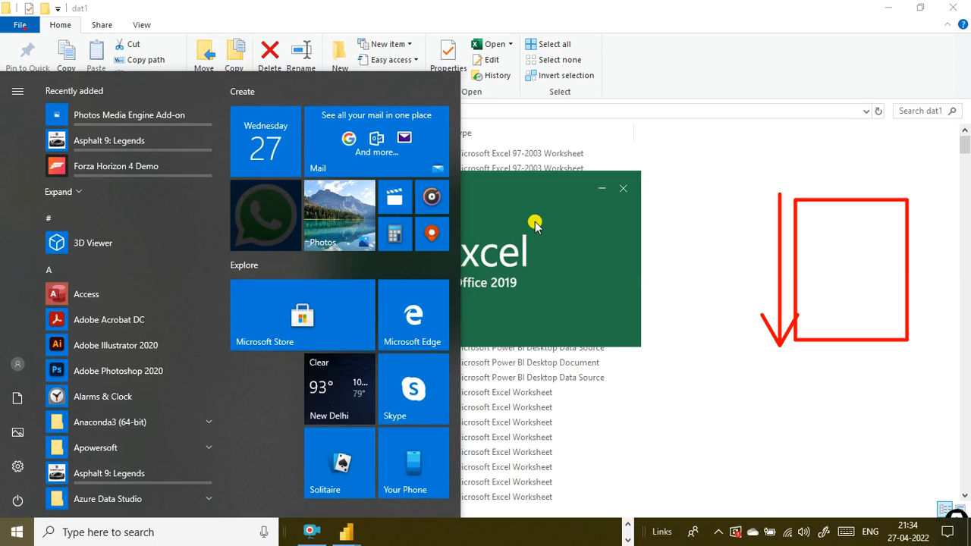
pyautogui.click(659, 3)
pyautogui.hotkey('alt', 'Tab')
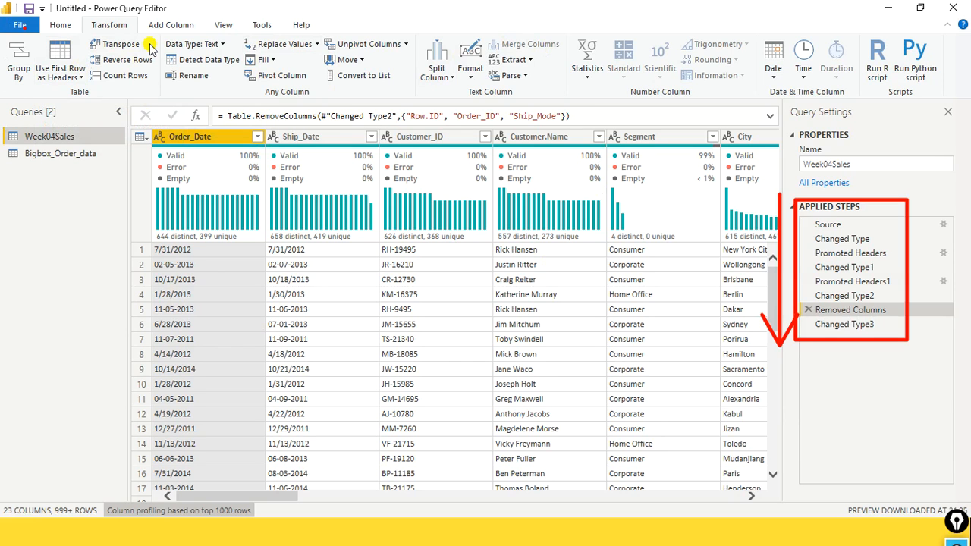
pyautogui.hotkey('alt', 'Tab')
pyautogui.hotkey('alt', 'Tab')
pyautogui.hotkey('alt', 'Tab')
pyautogui.hotkey('alt', 'Tab')
pyautogui.hotkey('alt', 'Tab')
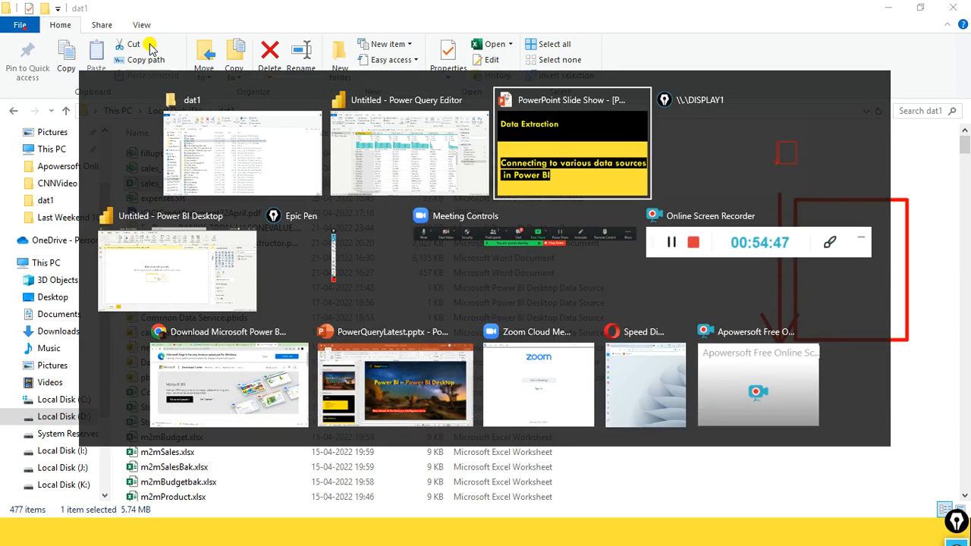
pyautogui.press('Escape')
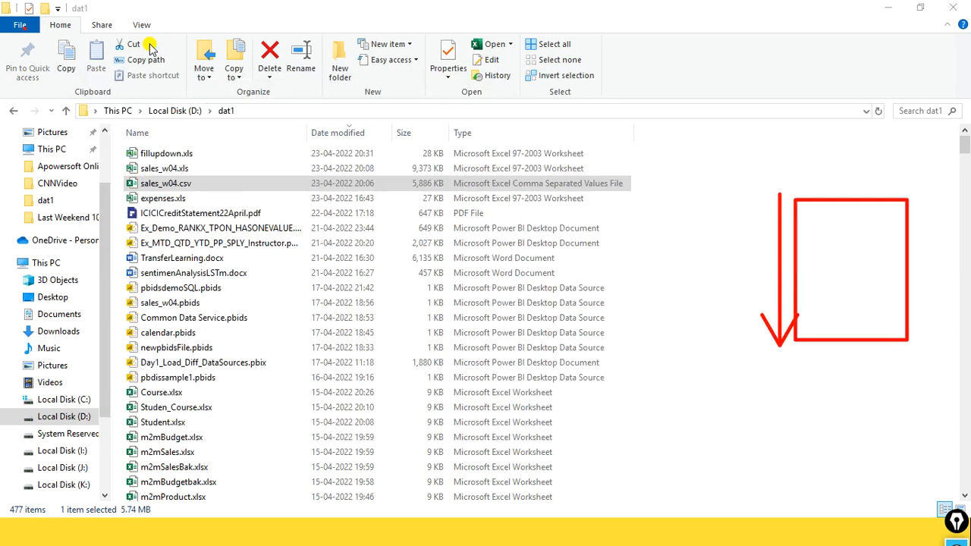
# Return to the Power Query Editor and close it, applying the query changes to the Power BI Desktop model.
pyautogui.hotkey('alt', 'Tab')
pyautogui.hotkey('alt', 'Tab')
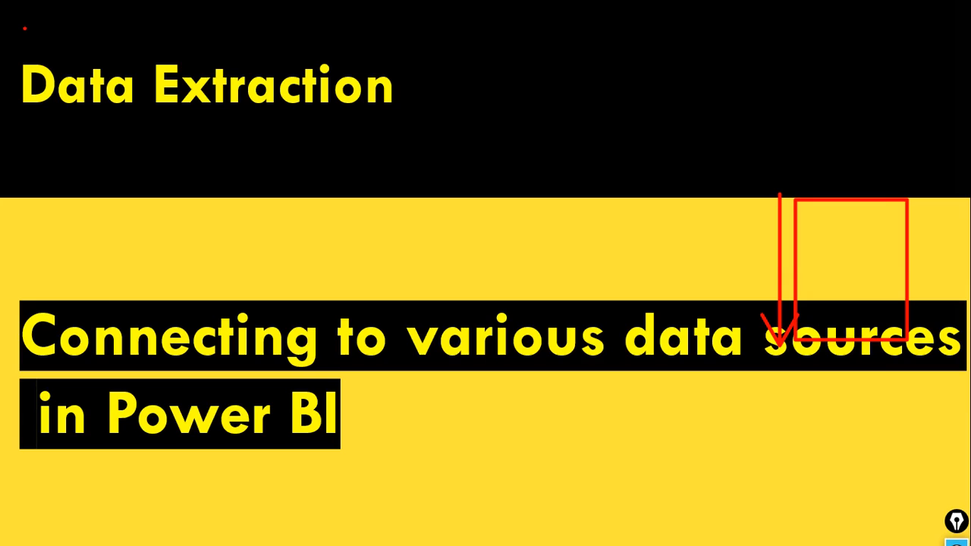
pyautogui.hotkey('alt', 'Tab')
pyautogui.hotkey('alt', 'Tab')
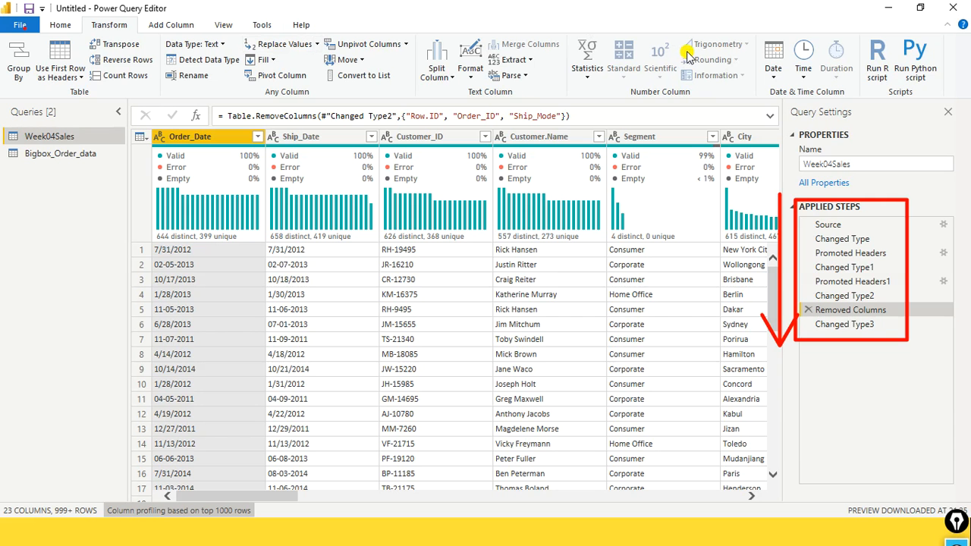
pyautogui.click(21, 25)
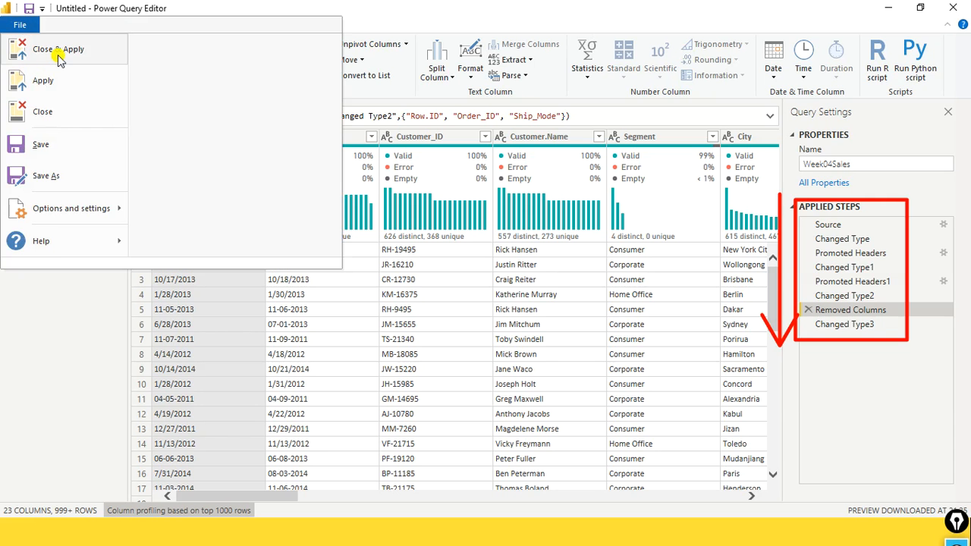
pyautogui.click(58, 54)
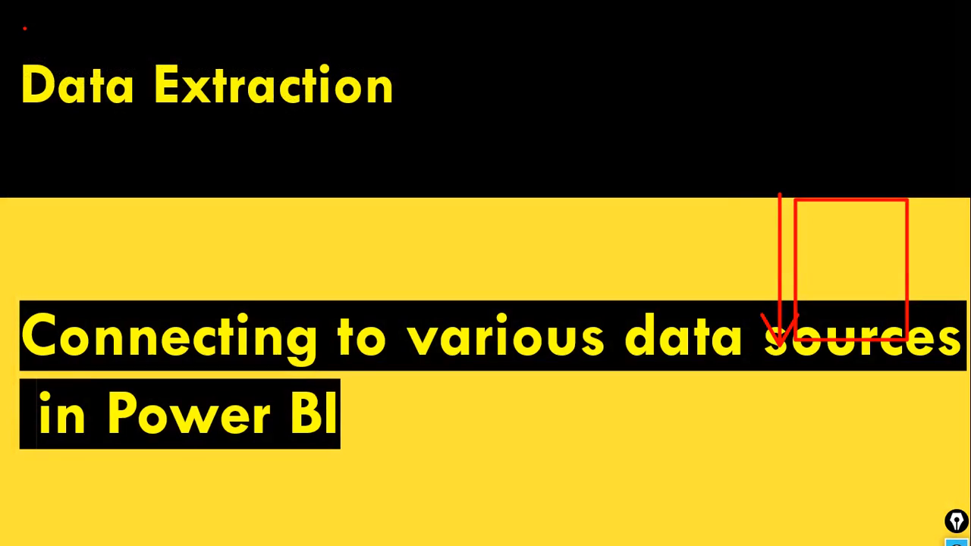
pyautogui.hotkey('alt', 'Tab')
pyautogui.hotkey('alt', 'Tab')
pyautogui.hotkey('alt', 'Tab')
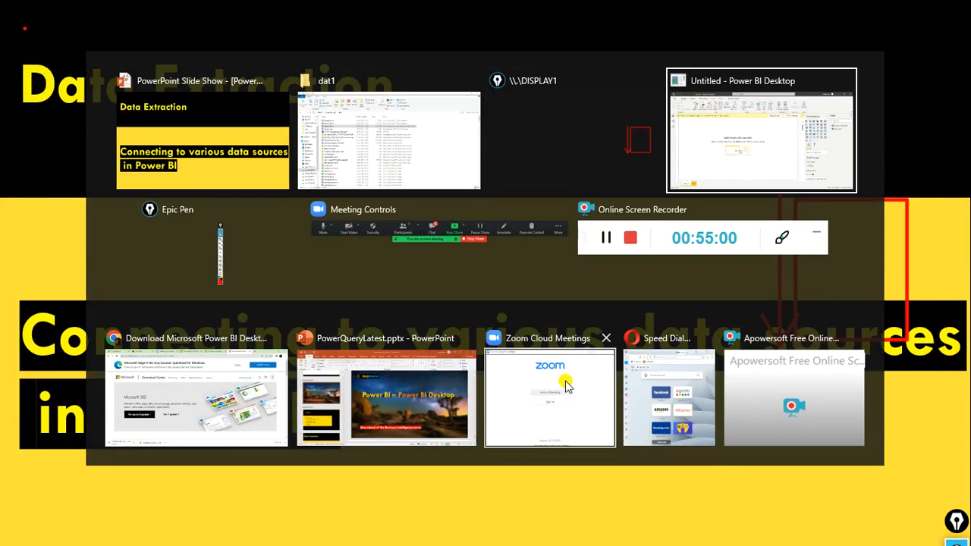
pyautogui.hotkey('alt', 'Tab')
pyautogui.hotkey('alt', 'Tab')
pyautogui.hotkey('alt', 'Tab')
pyautogui.hotkey('alt', 'Tab')
pyautogui.hotkey('alt', 'Tab')
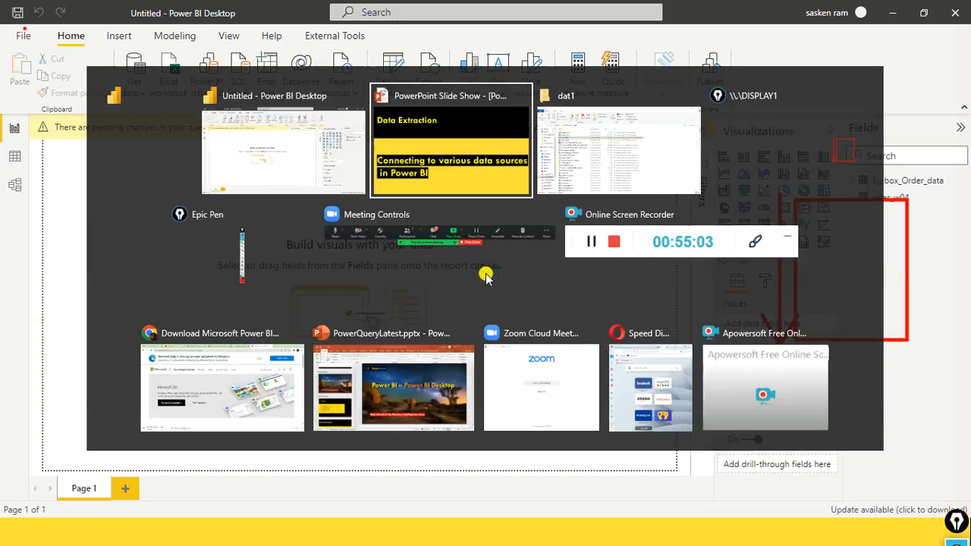
pyautogui.hotkey('alt', 'shift', 'Tab')
pyautogui.hotkey('alt', 'shift', 'Tab')
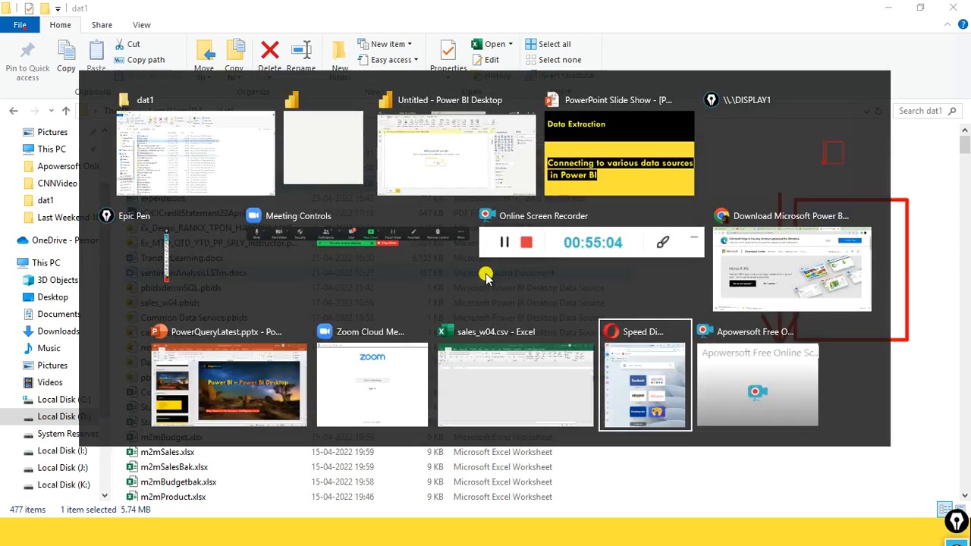
pyautogui.hotkey('alt', 'Tab')
# Switch to Power BI Desktop and close the Load summary for the Week04Sales query.
pyautogui.hotkey('alt', 'shift', 'Tab')
pyautogui.hotkey('alt', 'shift', 'Tab')
pyautogui.hotkey('alt', 'shift', 'Tab')
pyautogui.hotkey('alt', 'shift', 'Tab')
pyautogui.hotkey('alt', 'shift', 'Tab')
pyautogui.hotkey('alt', 'shift', 'Tab')
pyautogui.hotkey('alt', 'shift', 'Tab')
pyautogui.hotkey('alt', 'shift', 'Tab')
pyautogui.hotkey('alt', 'shift', 'Tab')
pyautogui.hotkey('alt', 'shift', 'Tab')
pyautogui.hotkey('alt', 'shift', 'Tab')
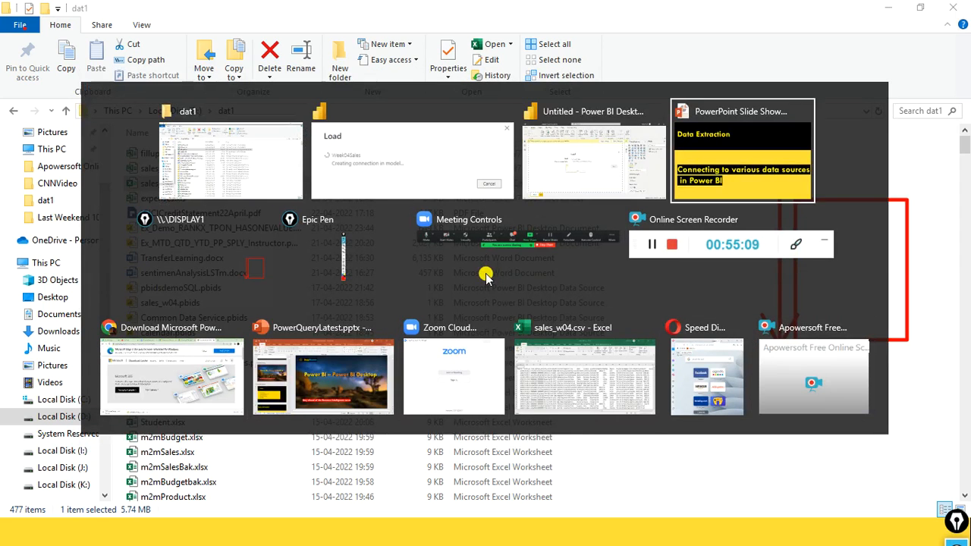
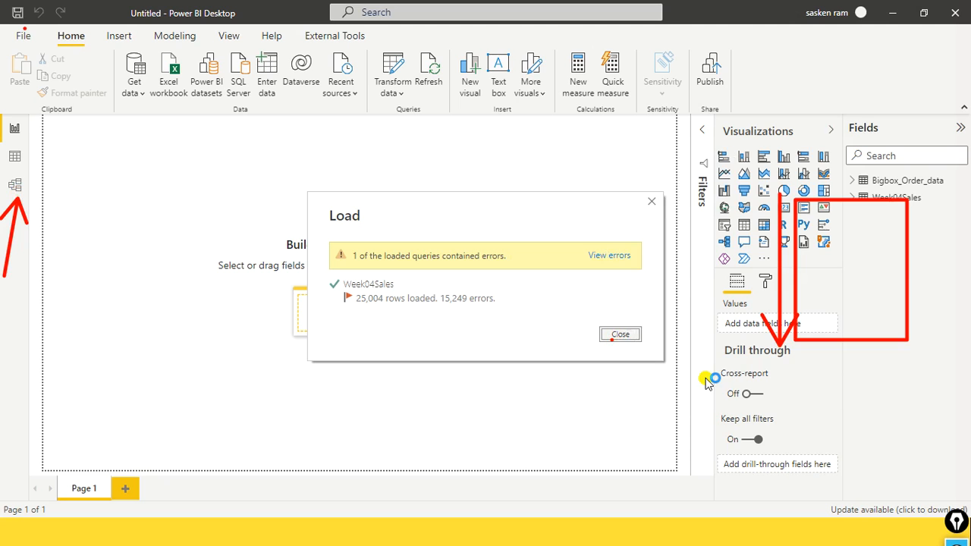
pyautogui.click(620, 335)
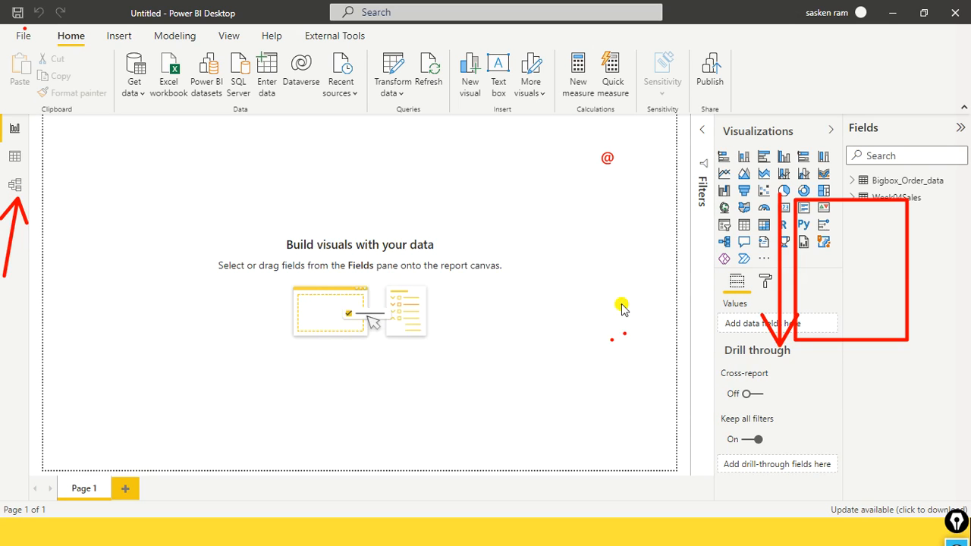
# Look over the loaded tables in the model view and the Week04Sales rows in the data view.
pyautogui.click(27, 187)
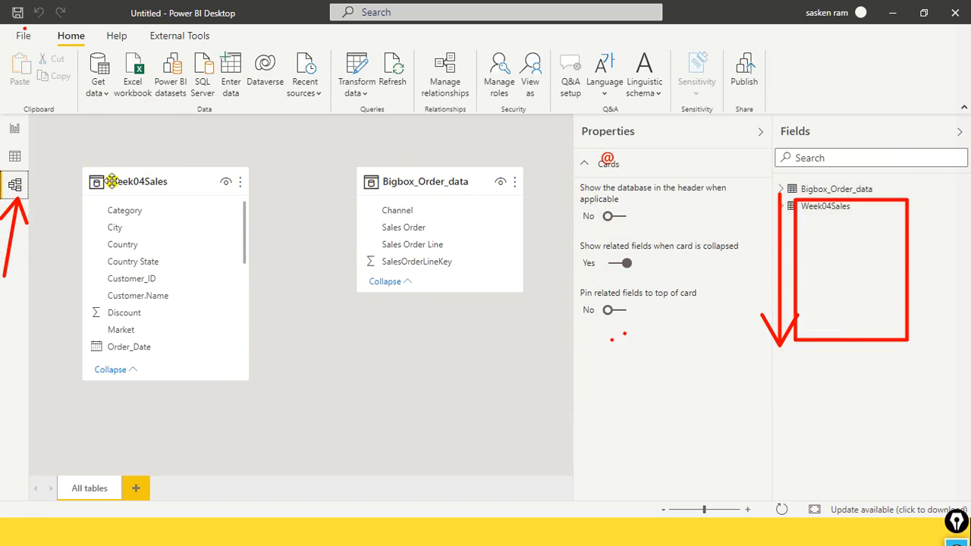
pyautogui.click(16, 129)
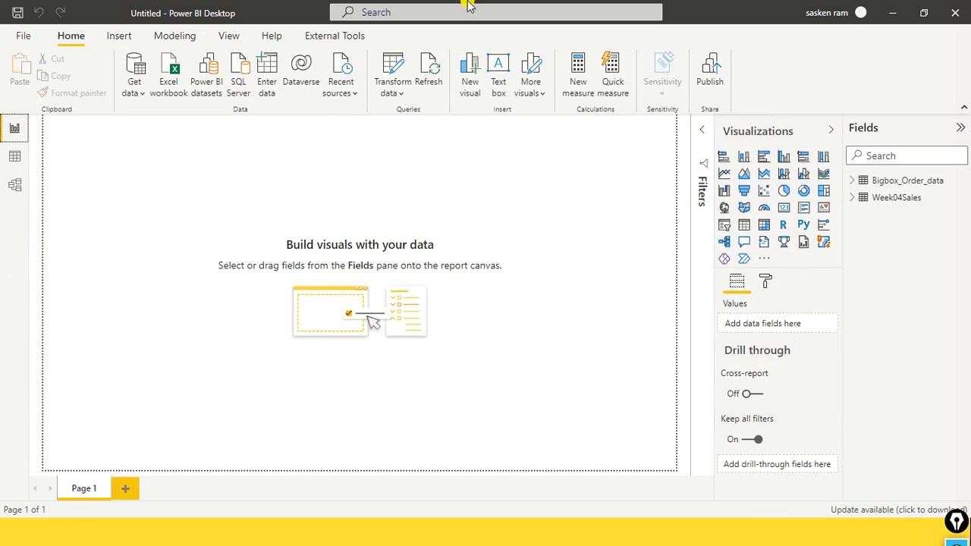
pyautogui.click(13, 157)
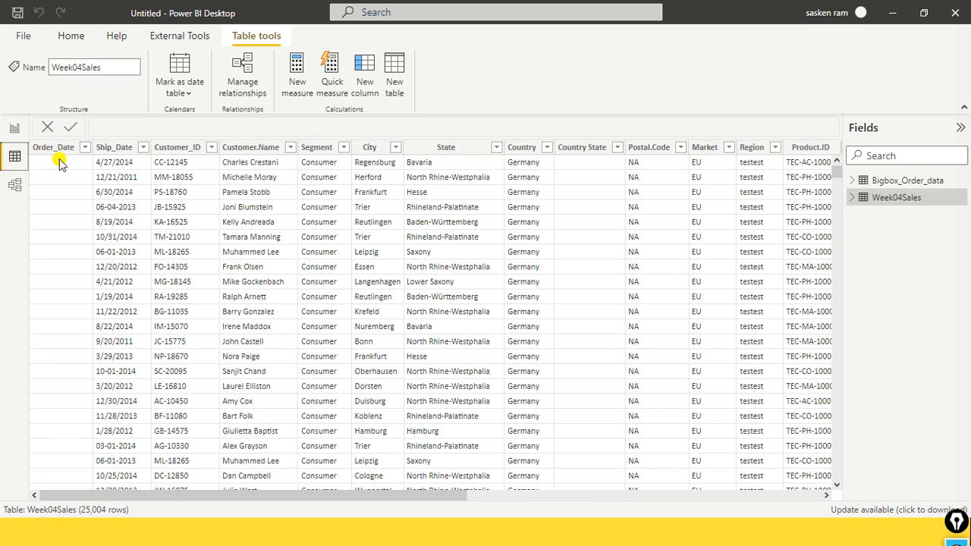
pyautogui.moveTo(246, 494); pyautogui.dragTo(2, 433)
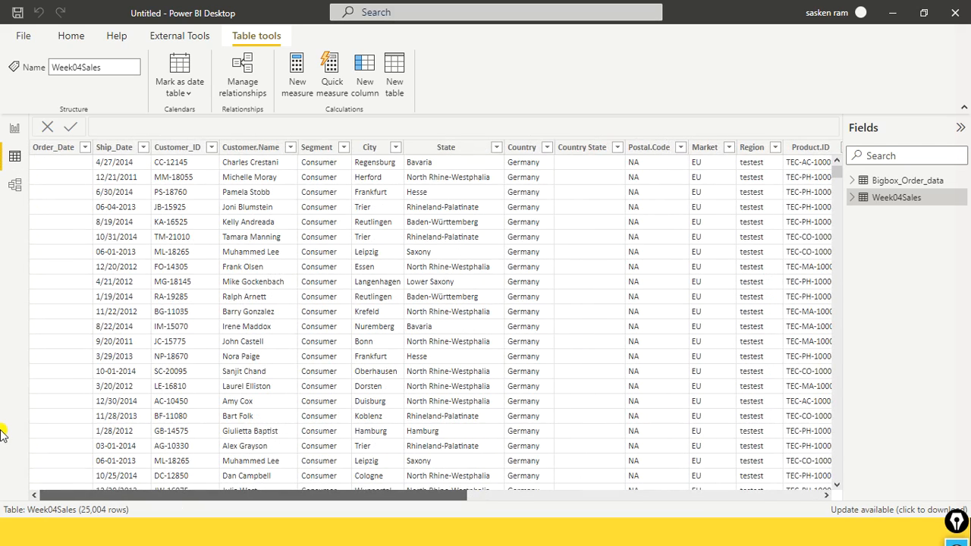
pyautogui.moveTo(2, 115); pyautogui.dragTo(62, 151)
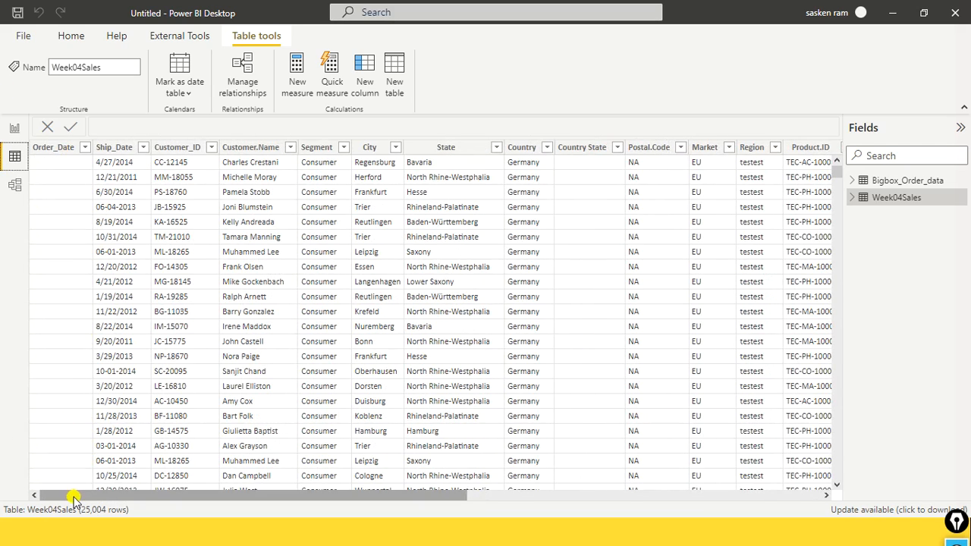
# Filter the Order_Date column of Week04Sales to exclude blank values.
pyautogui.click(60, 147)
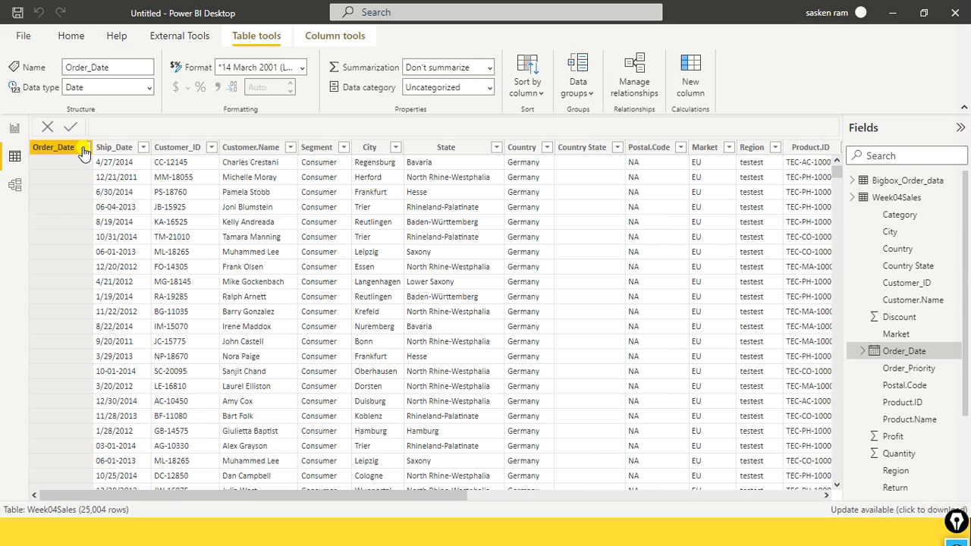
pyautogui.click(83, 152)
pyautogui.click(84, 148)
pyautogui.click(79, 153)
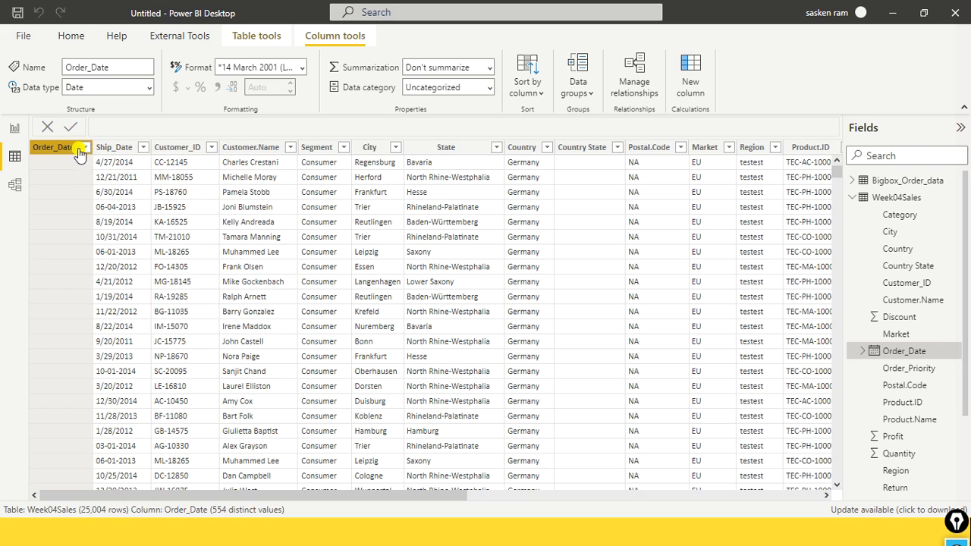
pyautogui.click(84, 149)
pyautogui.click(85, 150)
pyautogui.click(85, 150)
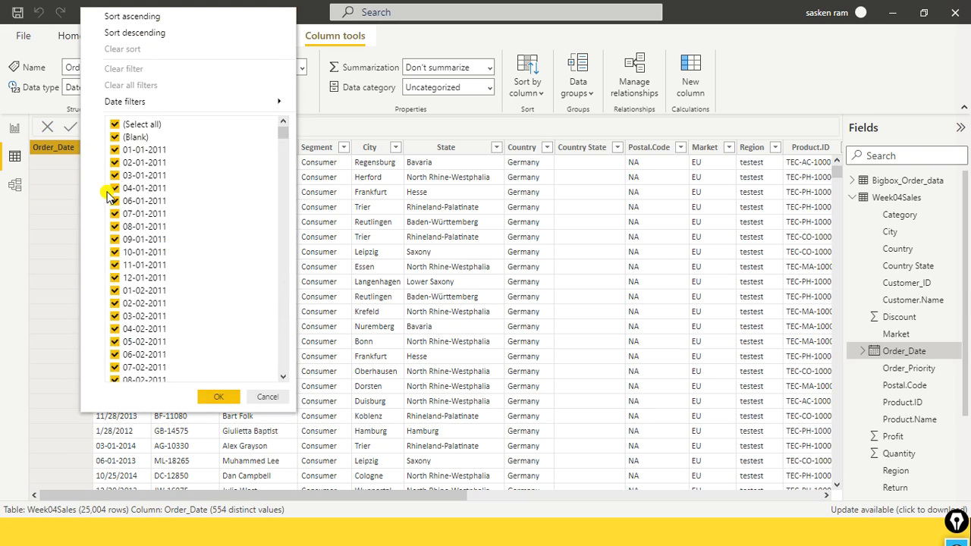
pyautogui.press('Escape')
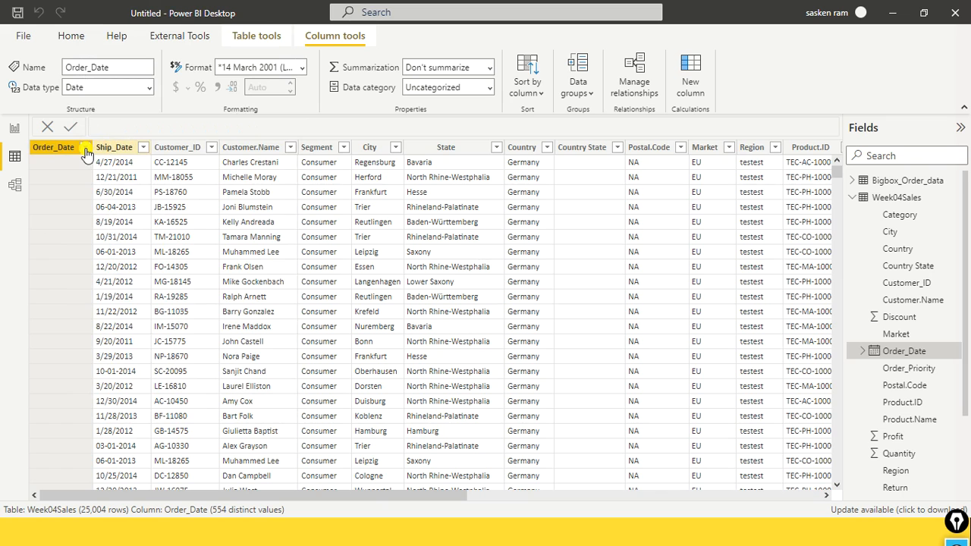
pyautogui.click(86, 149)
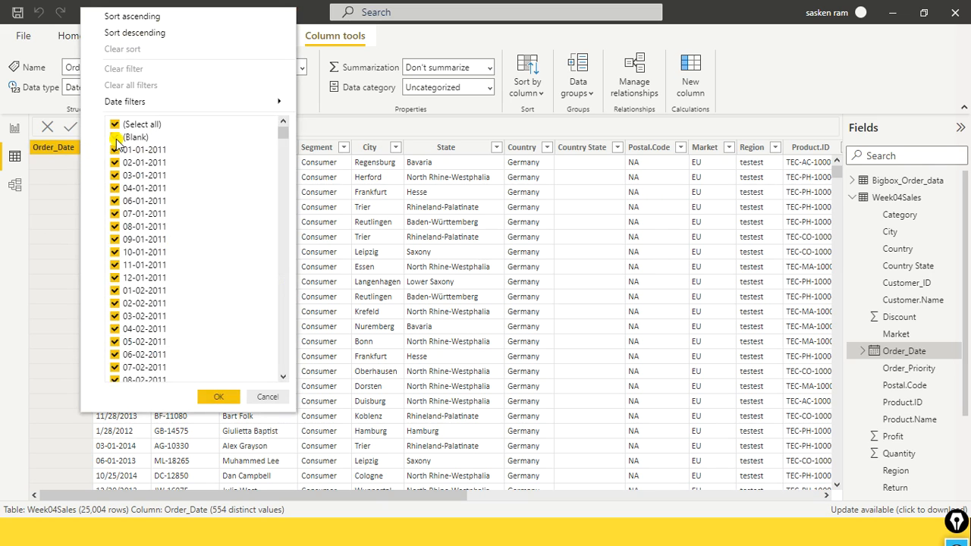
pyautogui.click(116, 137)
pyautogui.click(218, 397)
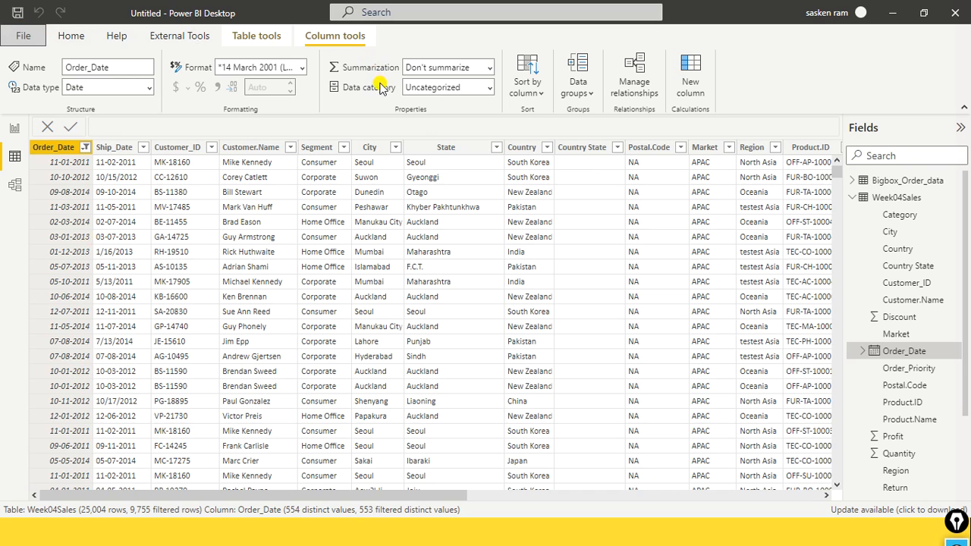
pyautogui.click(22, 35)
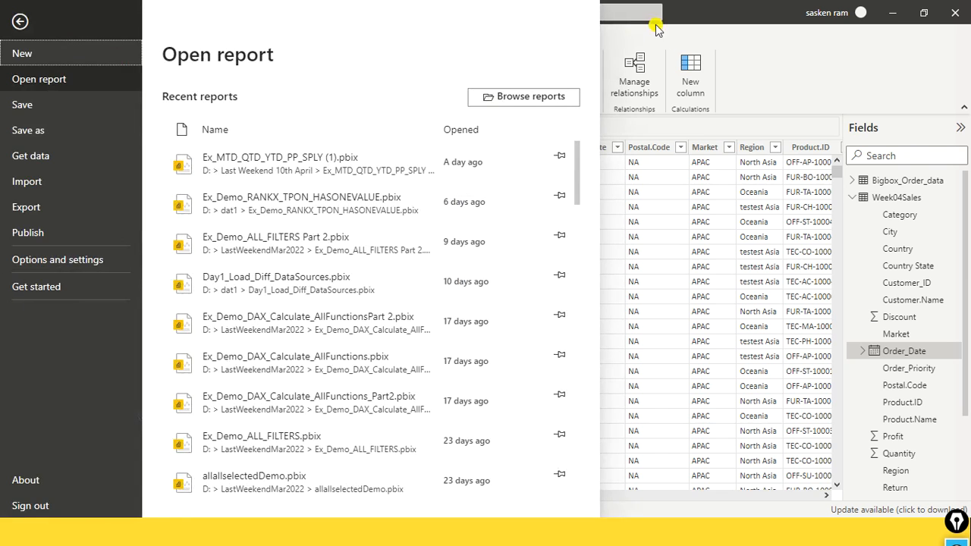
pyautogui.click(808, 59)
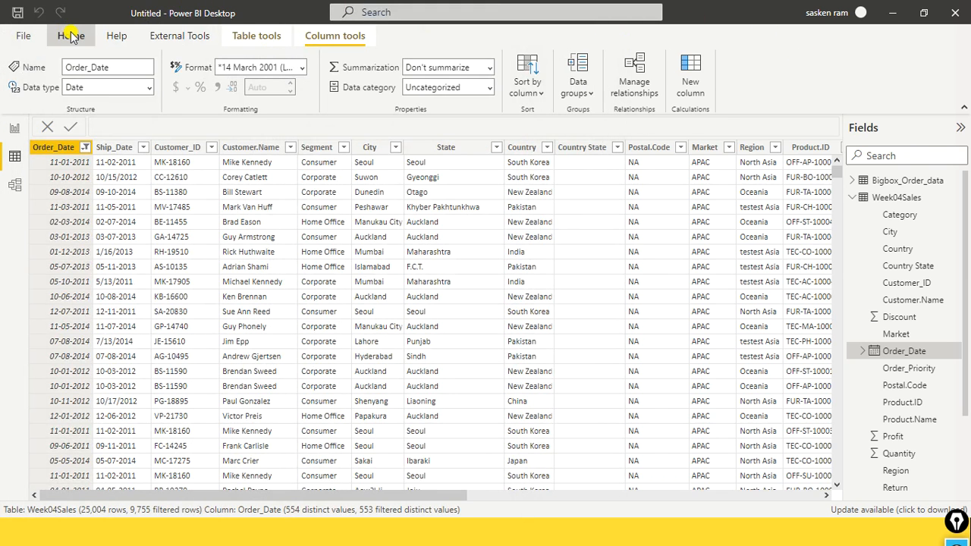
pyautogui.click(70, 36)
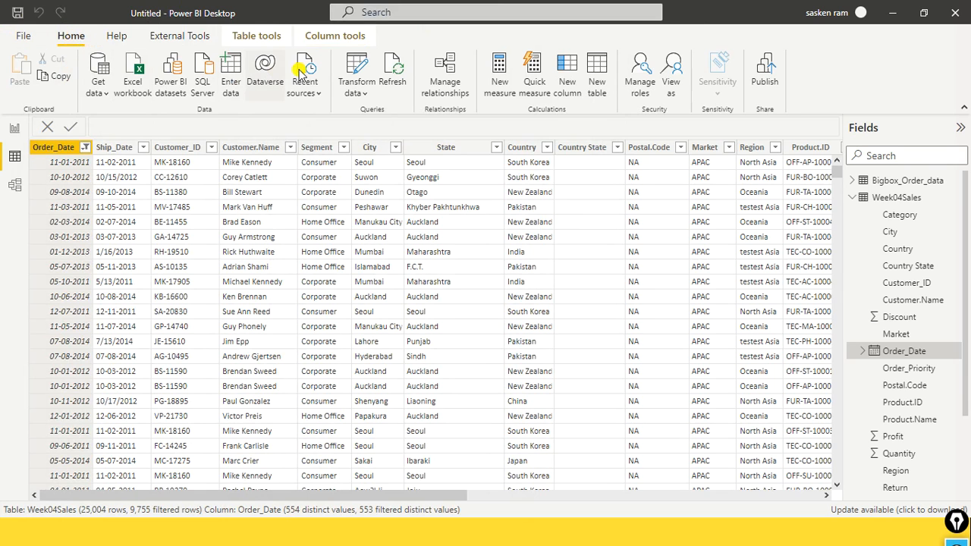
pyautogui.click(364, 93)
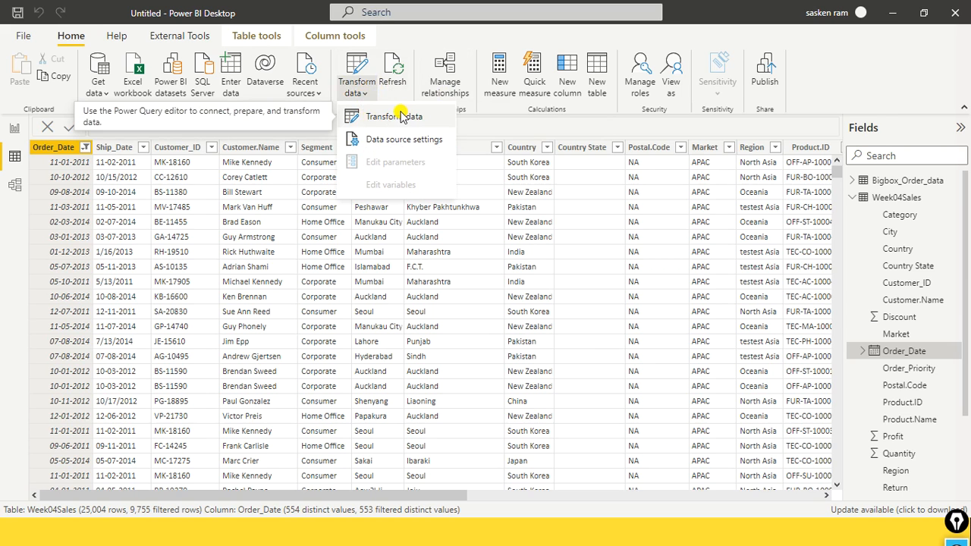
pyautogui.click(489, 47)
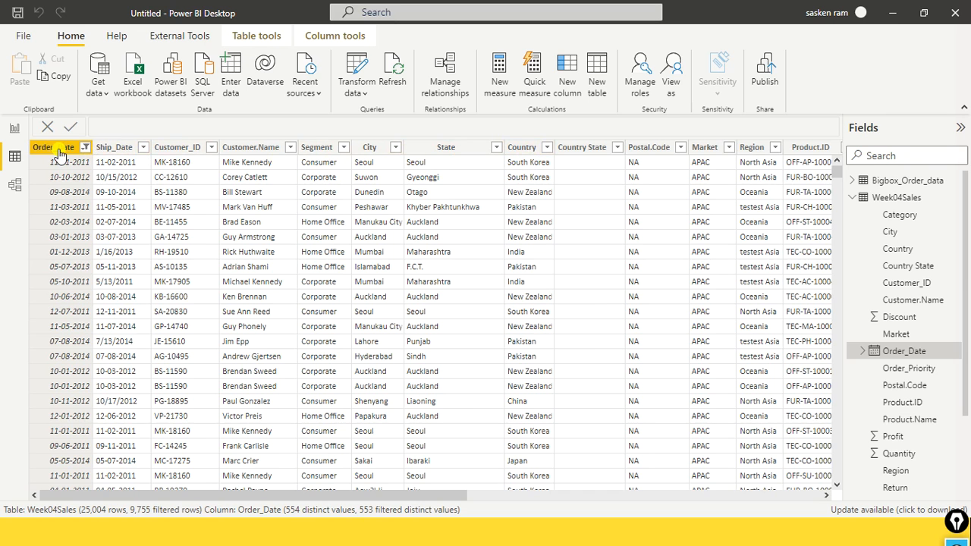
# Change the data type of the Ship_Date column in Week04Sales to Date and accept the data type change.
pyautogui.doubleClick(112, 147)
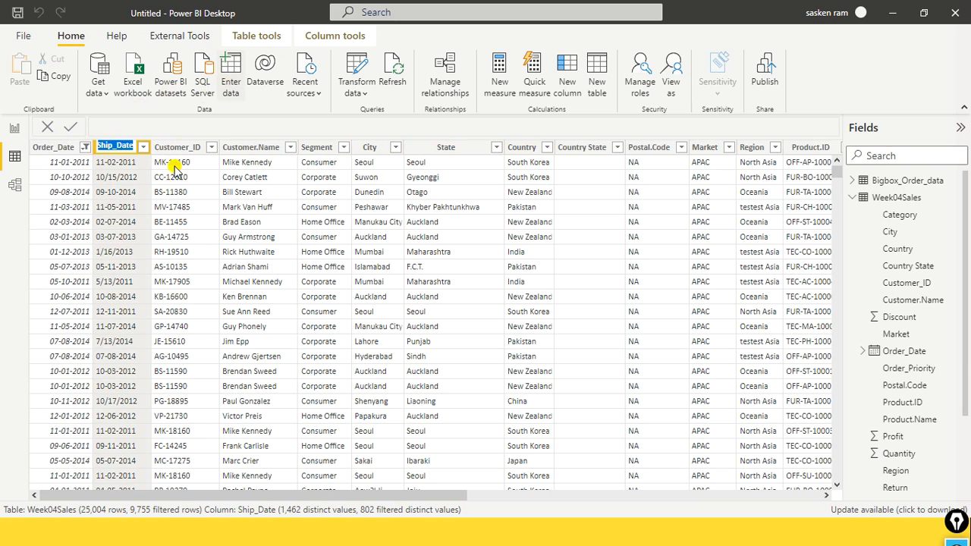
pyautogui.click(182, 147)
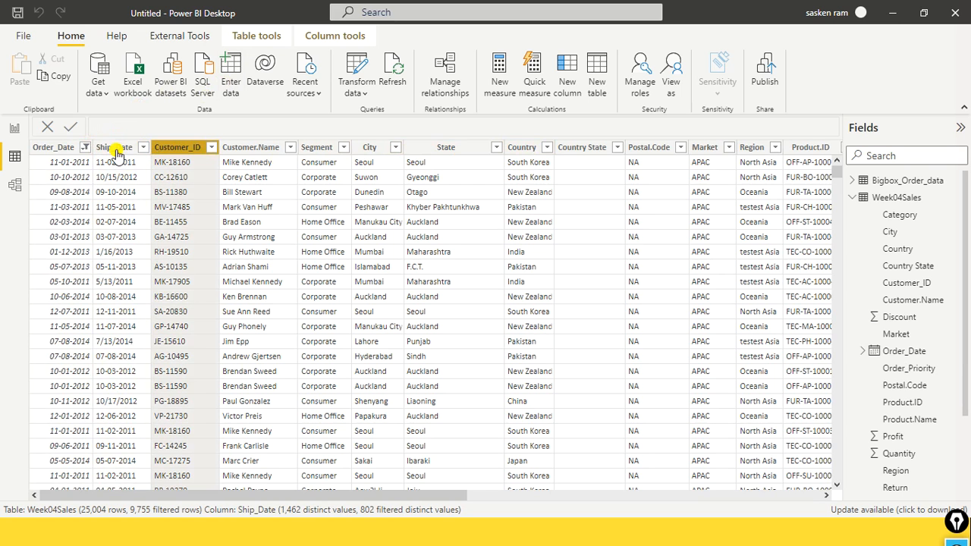
pyautogui.click(116, 150)
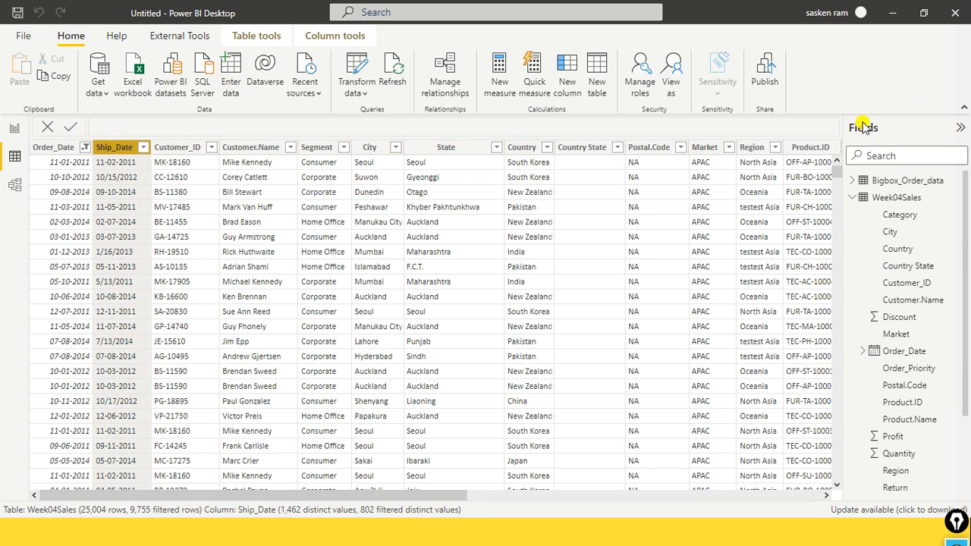
pyautogui.scroll(-3, 911, 314)
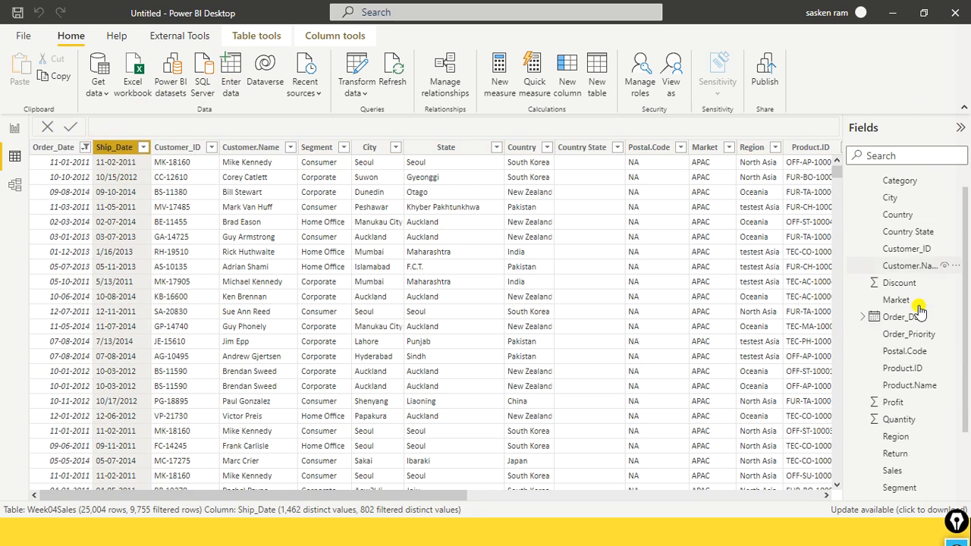
pyautogui.click(897, 418)
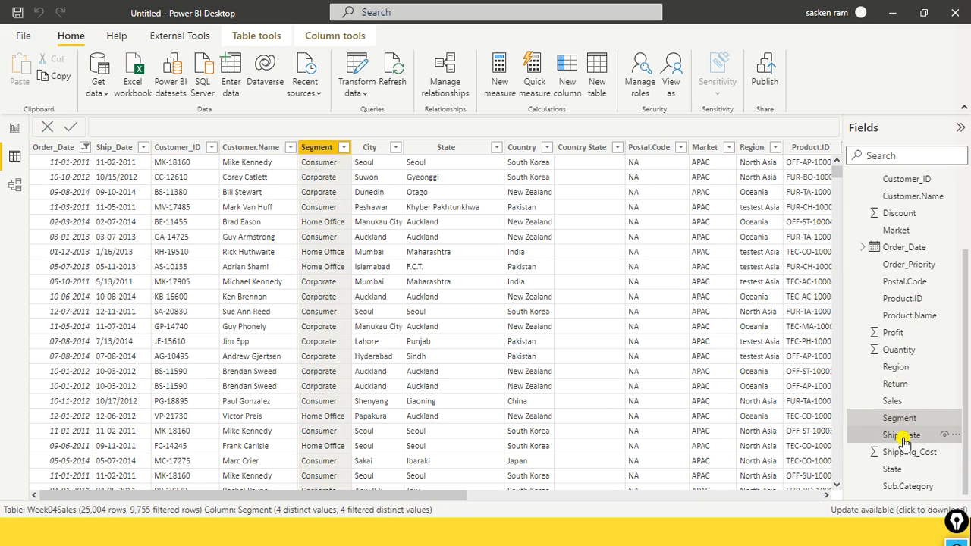
pyautogui.click(902, 435)
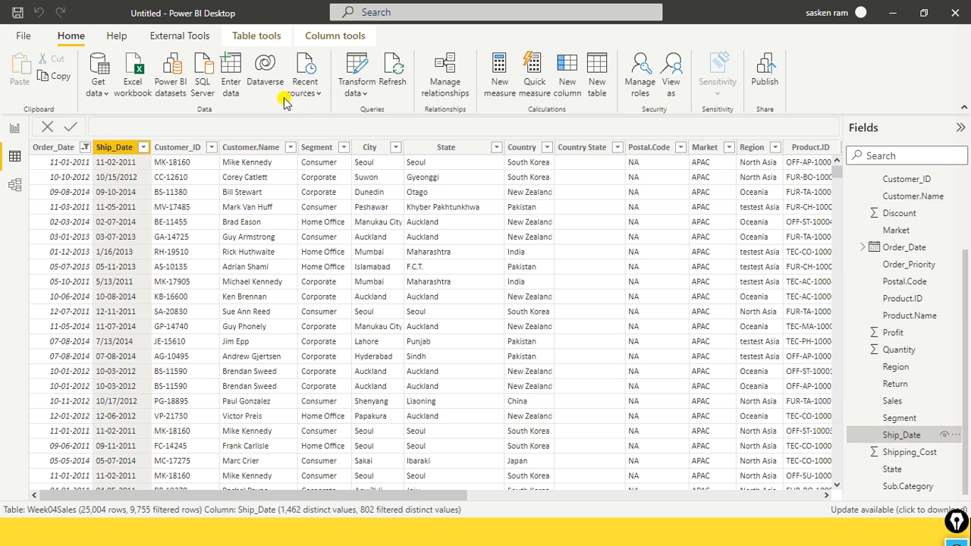
pyautogui.click(336, 38)
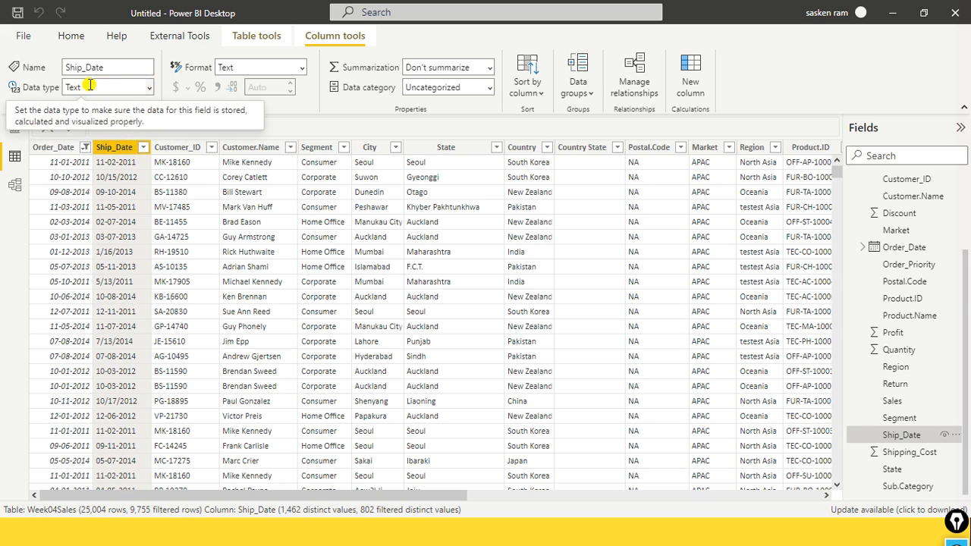
pyautogui.click(147, 89)
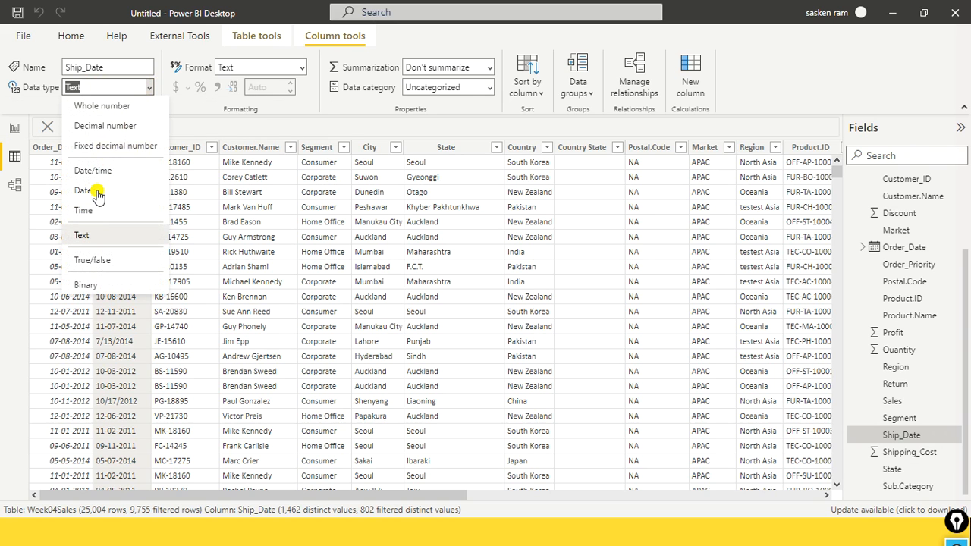
pyautogui.click(99, 194)
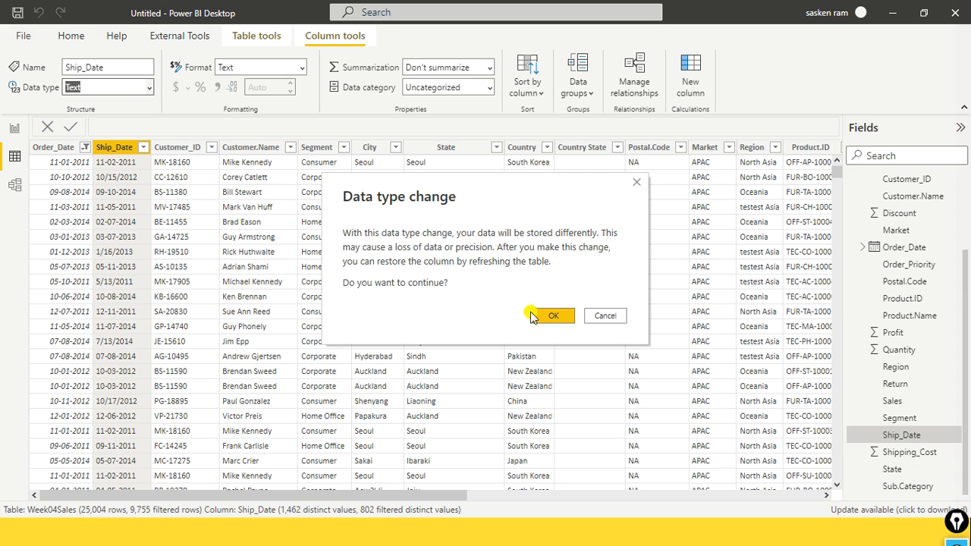
pyautogui.click(552, 316)
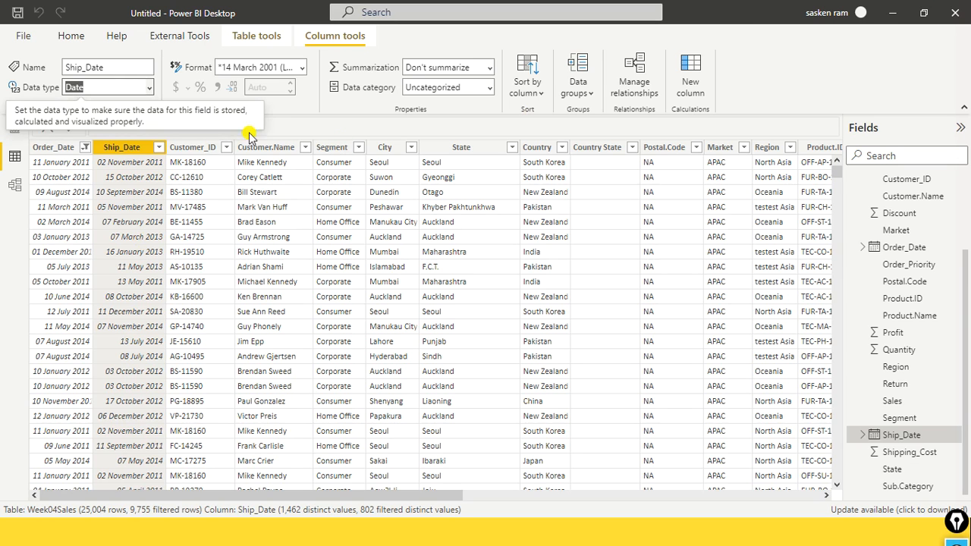
# Return to the report view and expand the Week04Sales table to review its fields.
pyautogui.click(65, 42)
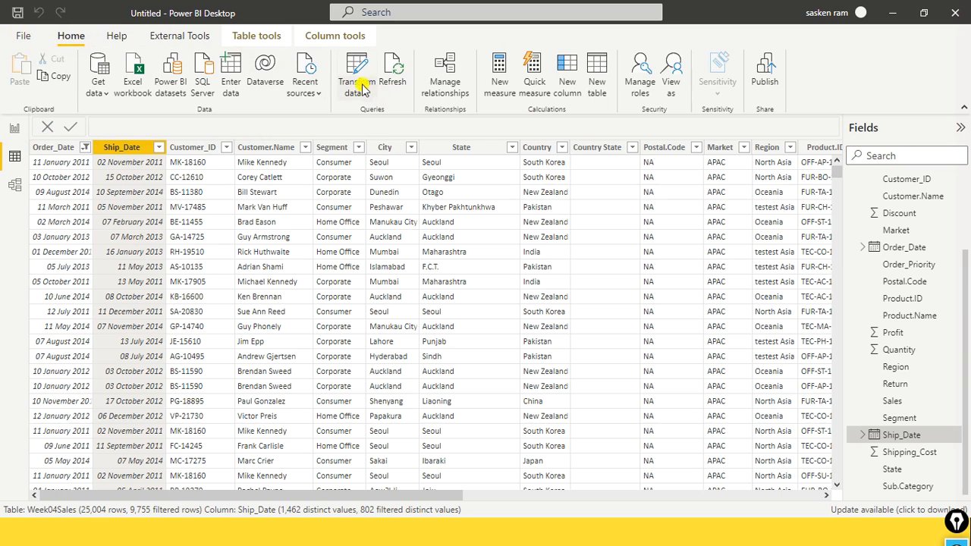
pyautogui.click(13, 129)
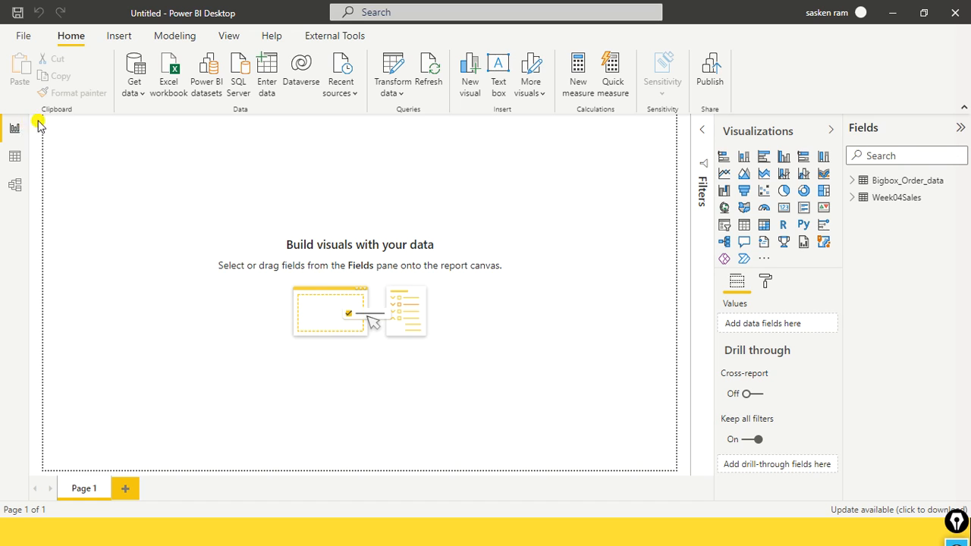
pyautogui.click(853, 197)
pyautogui.scroll(-3, 907, 281)
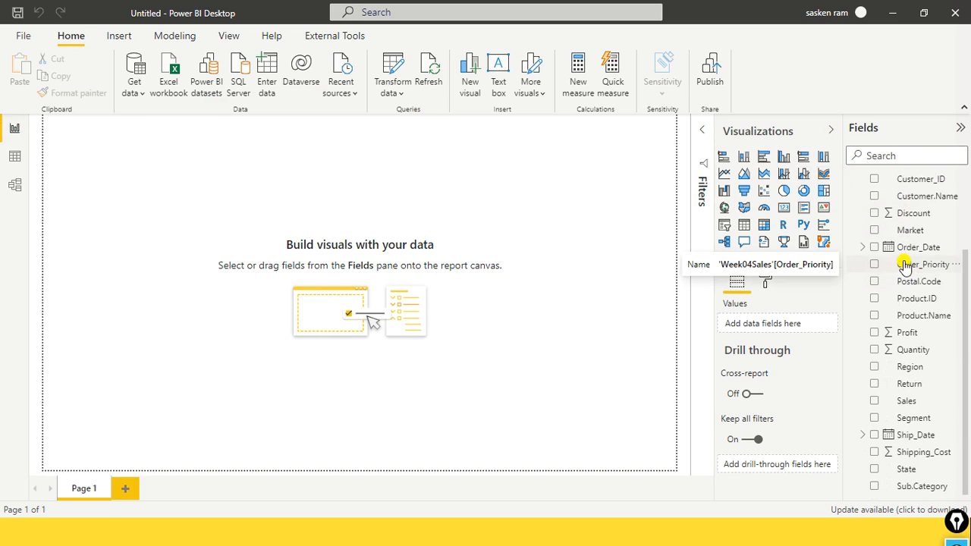
pyautogui.scroll(3, 905, 262)
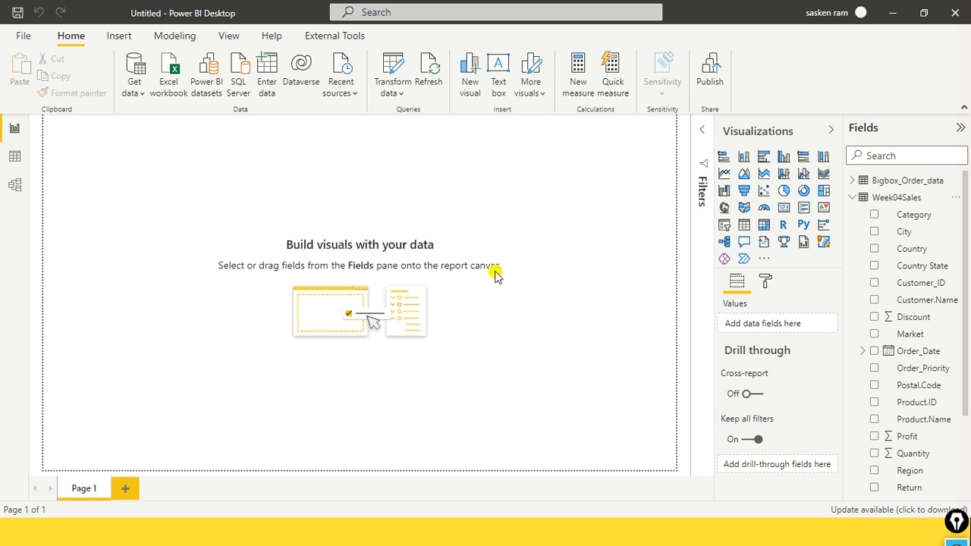
# Switch to the Zoom meeting controls and open the meeting chat to read the participants' latest questions.
pyautogui.hotkey('alt', 'Tab')
pyautogui.hotkey('alt', 'Tab')
pyautogui.hotkey('alt', 'Tab')
pyautogui.hotkey('alt', 'Tab')
pyautogui.hotkey('alt', 'Tab')
pyautogui.hotkey('alt', 'Tab')
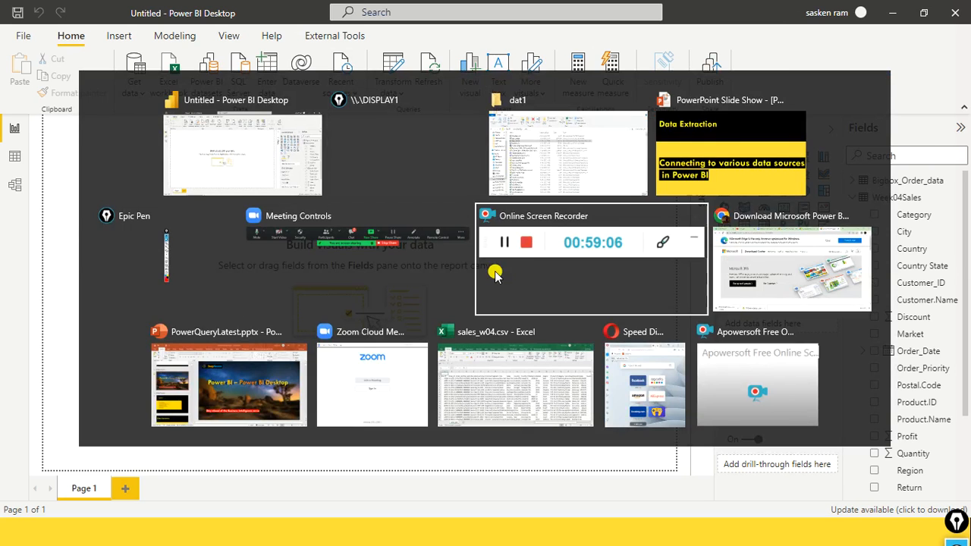
pyautogui.hotkey('alt', 'Tab')
pyautogui.hotkey('alt', 'Tab')
pyautogui.hotkey('alt', 'Tab')
pyautogui.hotkey('alt', 'Tab')
pyautogui.hotkey('alt', 'Tab')
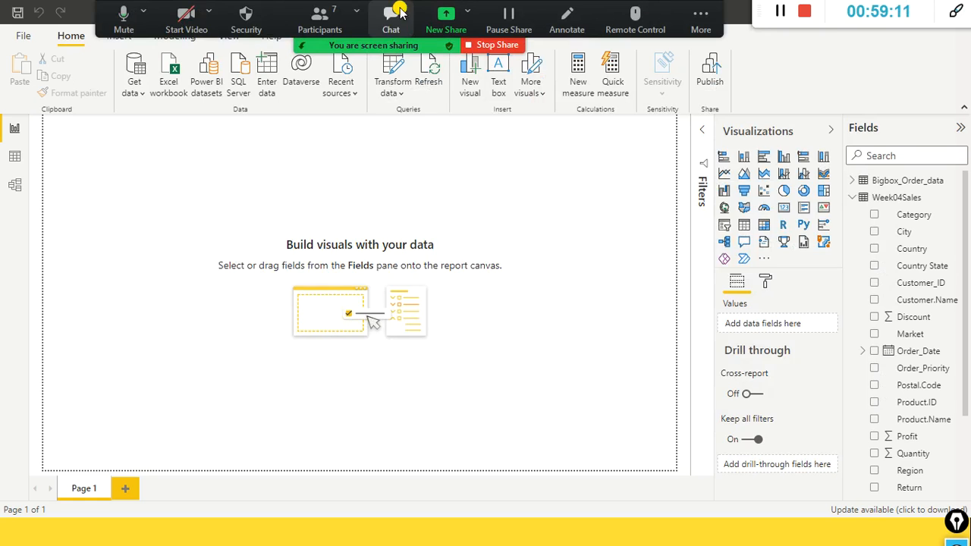
pyautogui.click(394, 16)
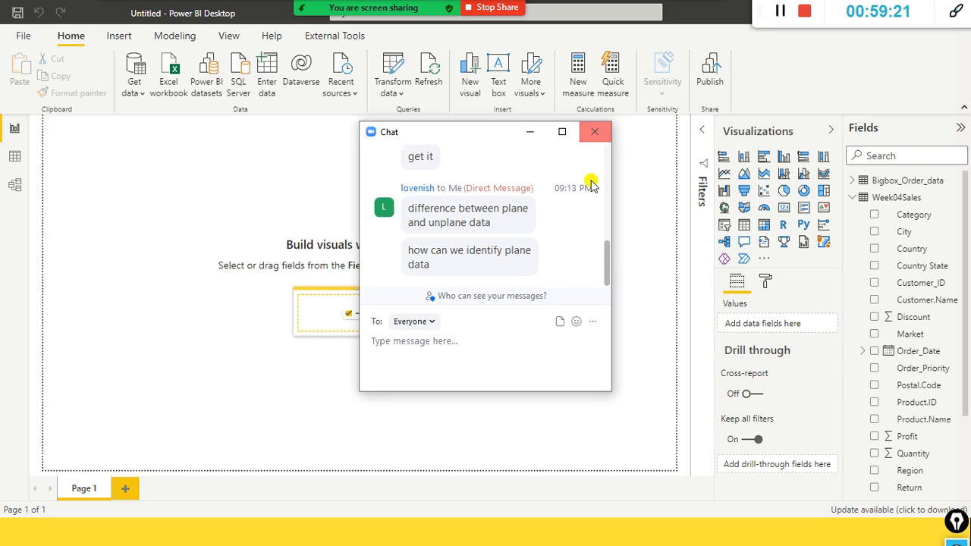
pyautogui.scroll(2, 605, 195)
pyautogui.moveTo(606, 215); pyautogui.dragTo(590, 314)
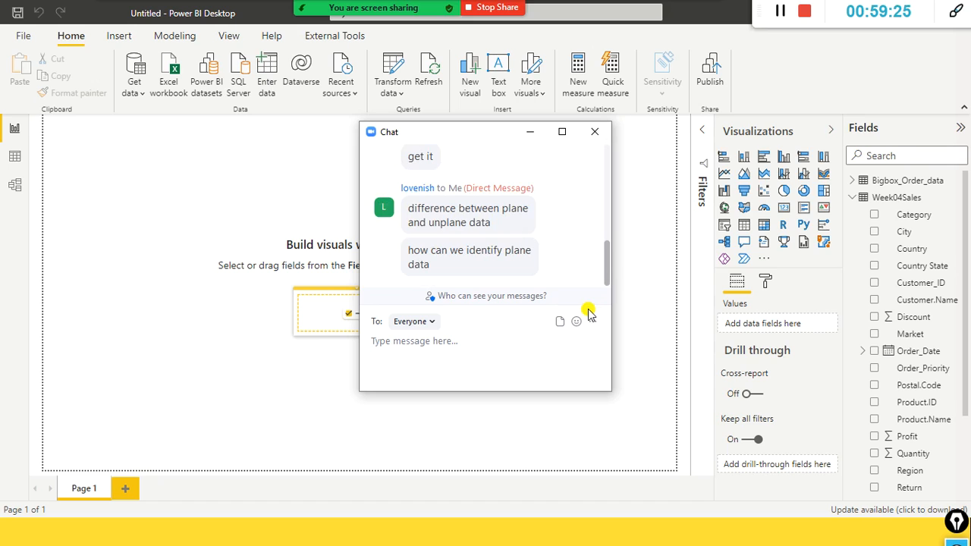
pyautogui.moveTo(588, 309)
pyautogui.mouseDown()
pyautogui.moveTo(603, 191)
pyautogui.moveTo(578, 296)
pyautogui.mouseUp()
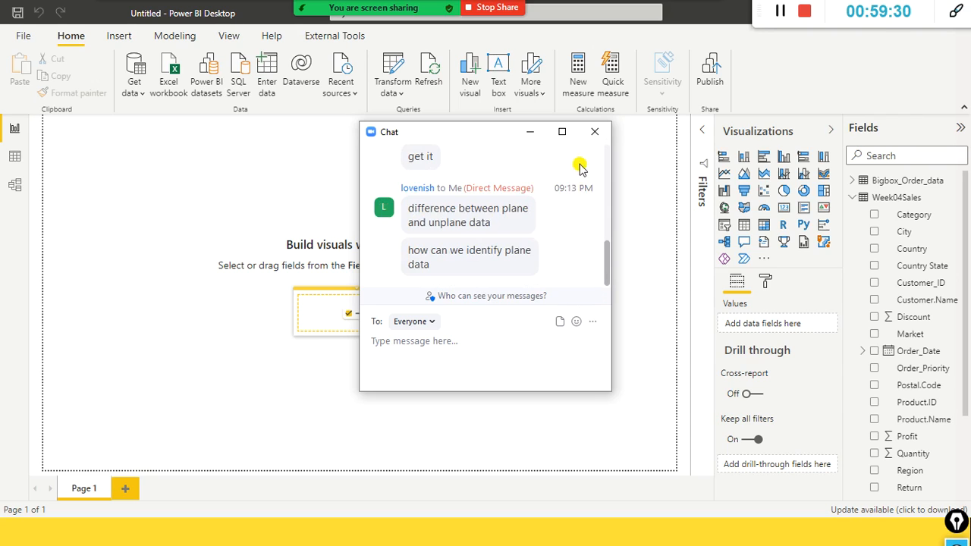
# Close the Zoom chat, reopen it to check for further participant messages, and dismiss it again.
pyautogui.click(593, 132)
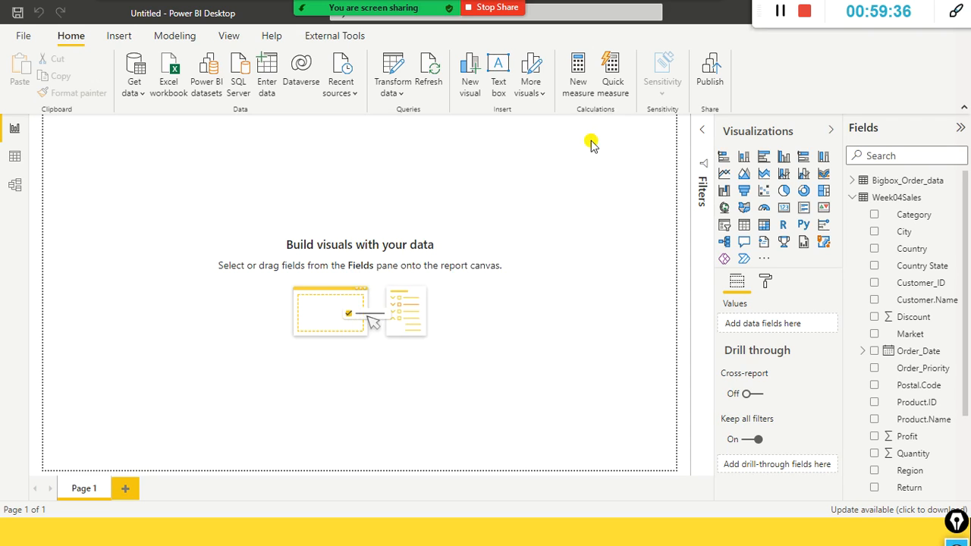
pyautogui.moveTo(418, 23)
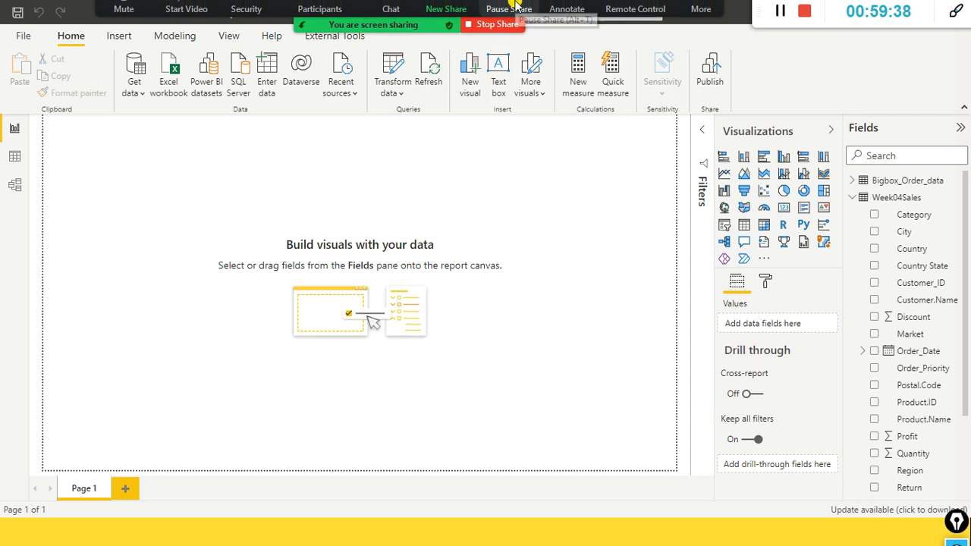
pyautogui.click(383, 25)
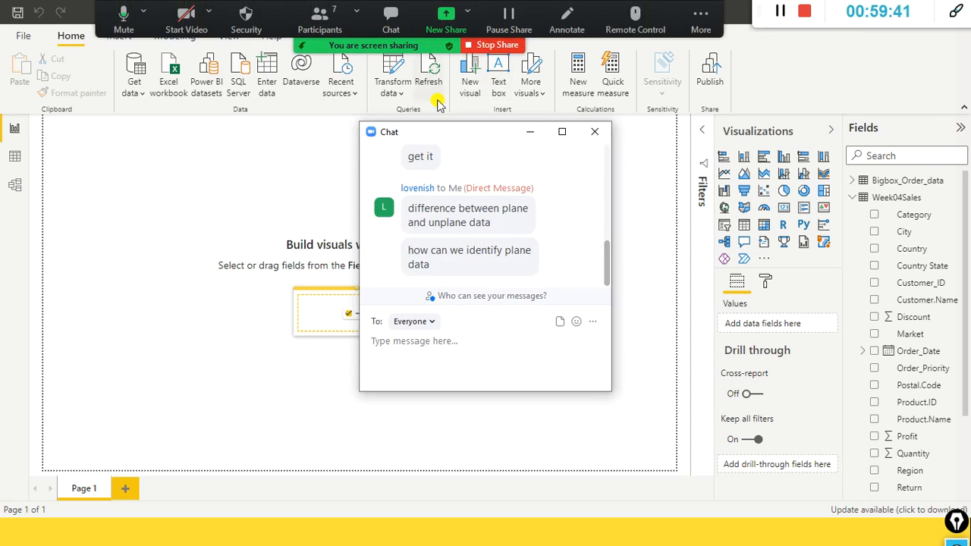
pyautogui.click(595, 135)
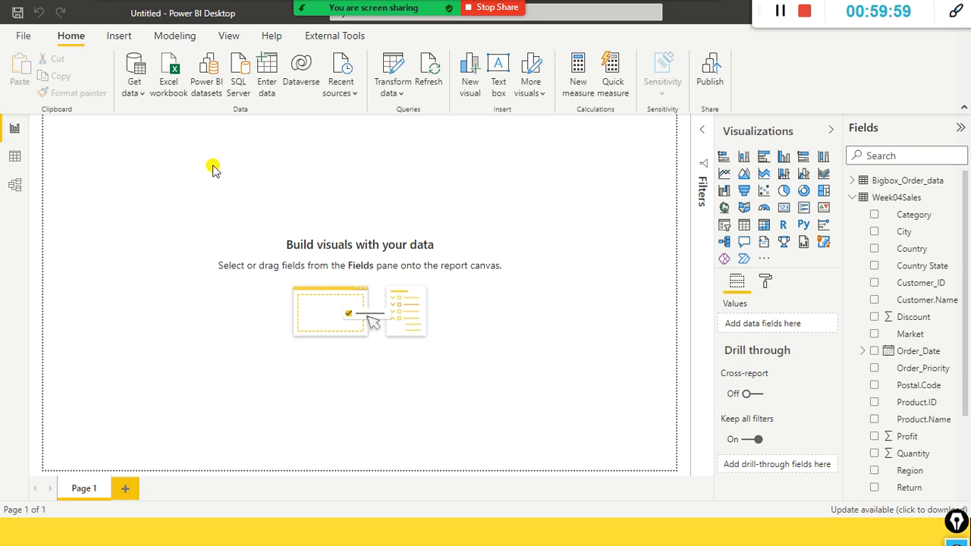
# View the Week04Sales data and the model diagram, checking the Zoom chat for new messages.
pyautogui.click(22, 159)
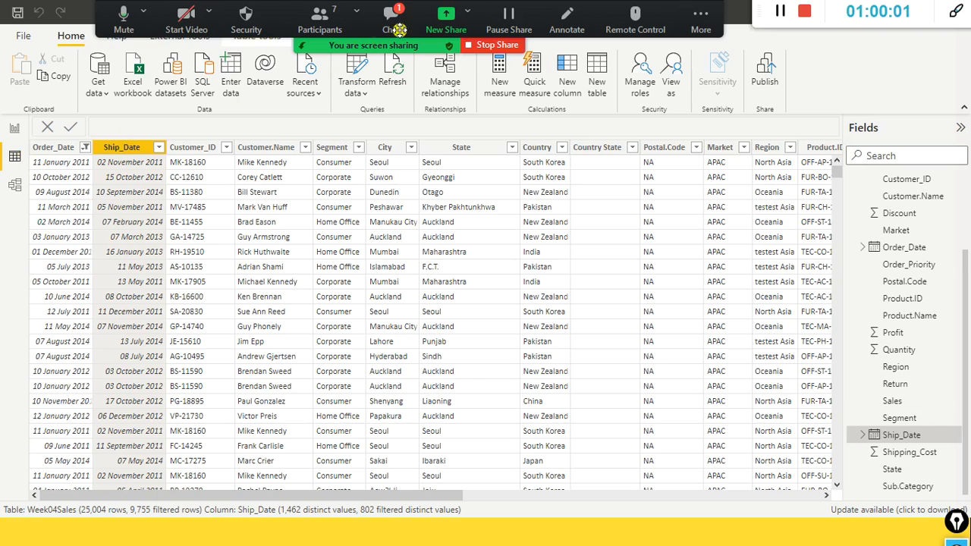
pyautogui.click(393, 22)
pyautogui.click(594, 132)
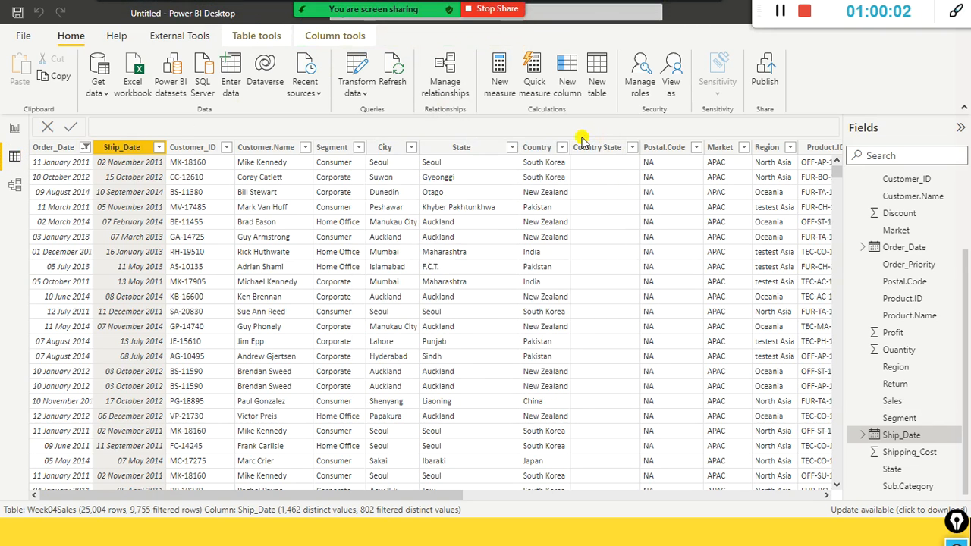
pyautogui.click(15, 186)
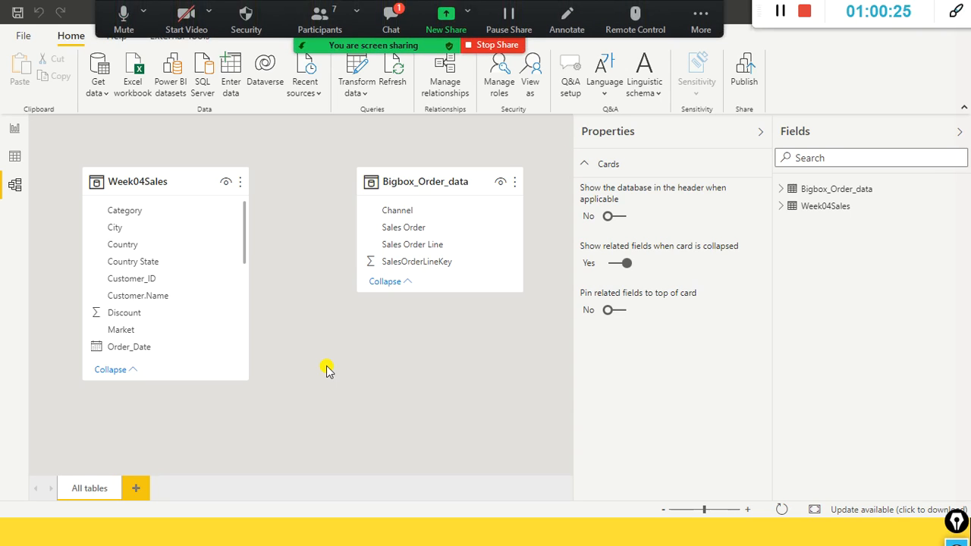
pyautogui.click(391, 23)
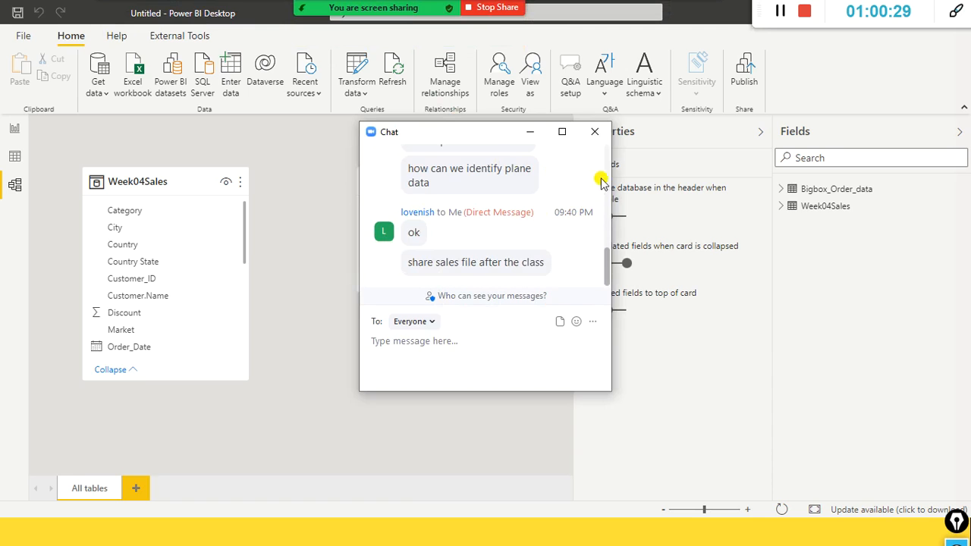
pyautogui.click(597, 132)
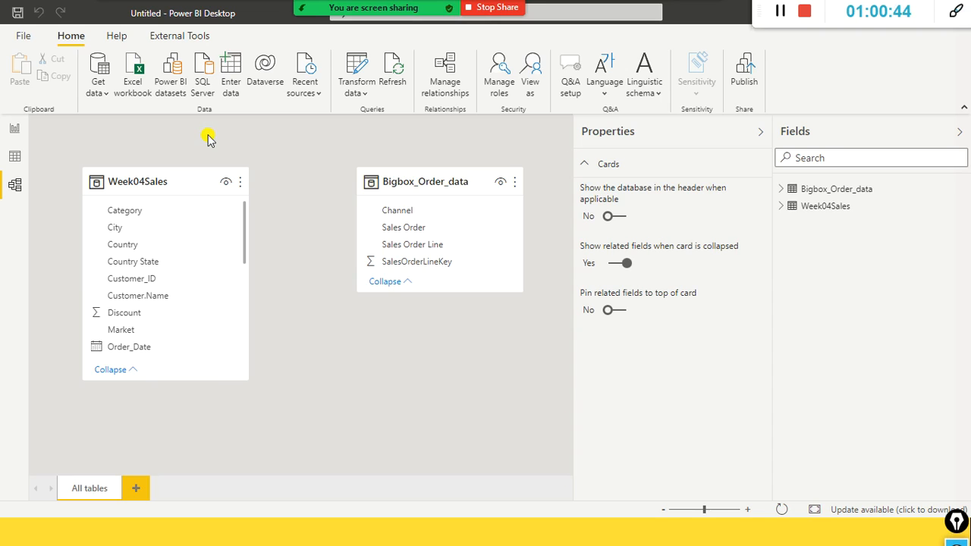
# Move the Week04Sales table card lower in the model diagram and compare the report view with the model view.
pyautogui.moveTo(167, 182); pyautogui.dragTo(169, 241)
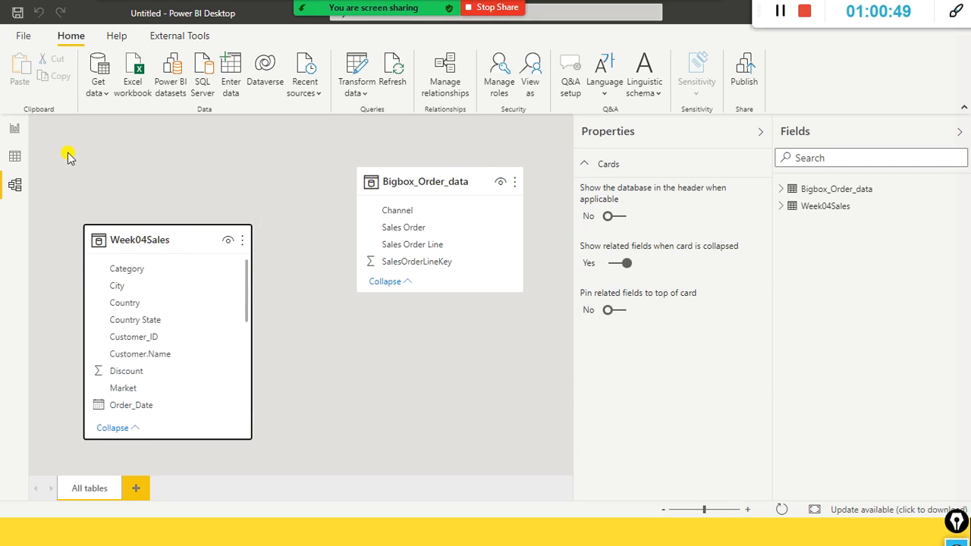
pyautogui.click(15, 128)
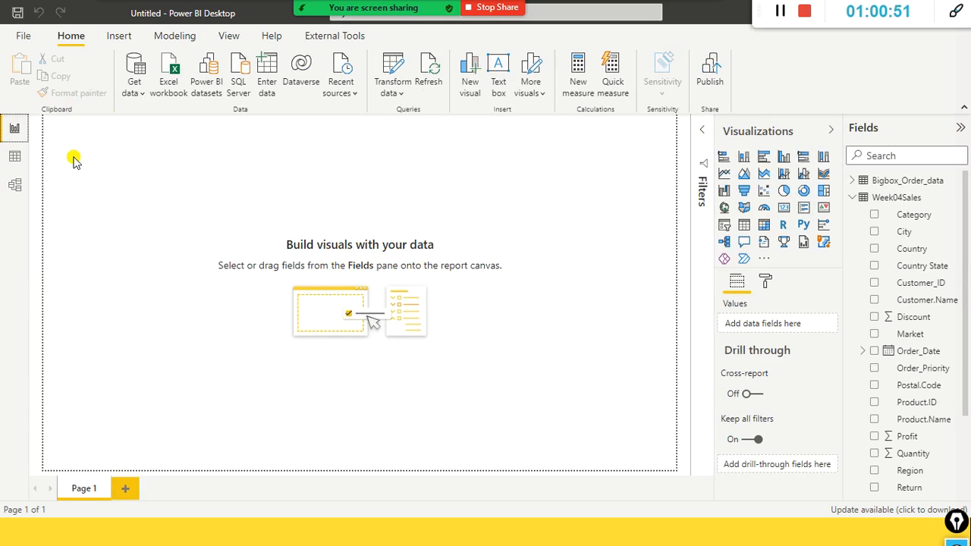
pyautogui.click(14, 185)
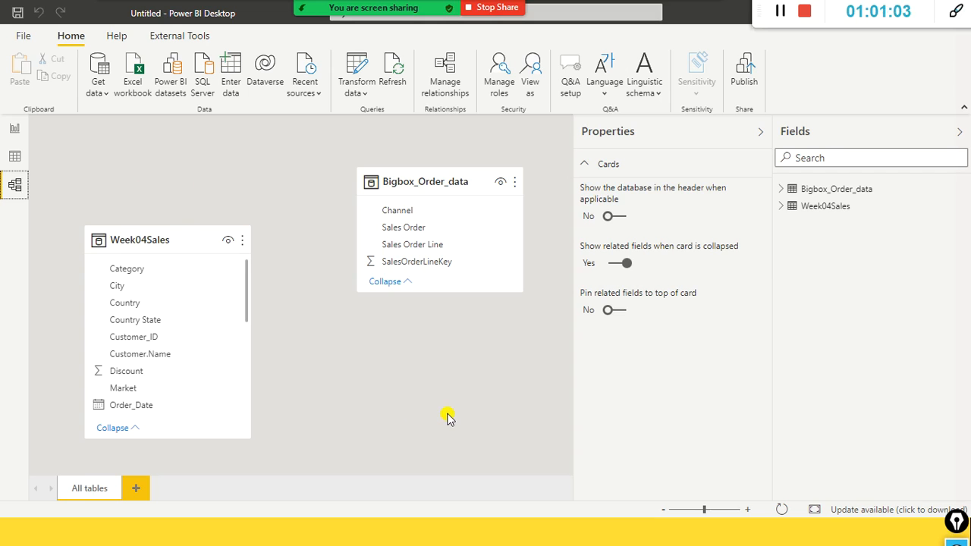
# Return to the report view and look at the available Transform data options.
pyautogui.click(14, 131)
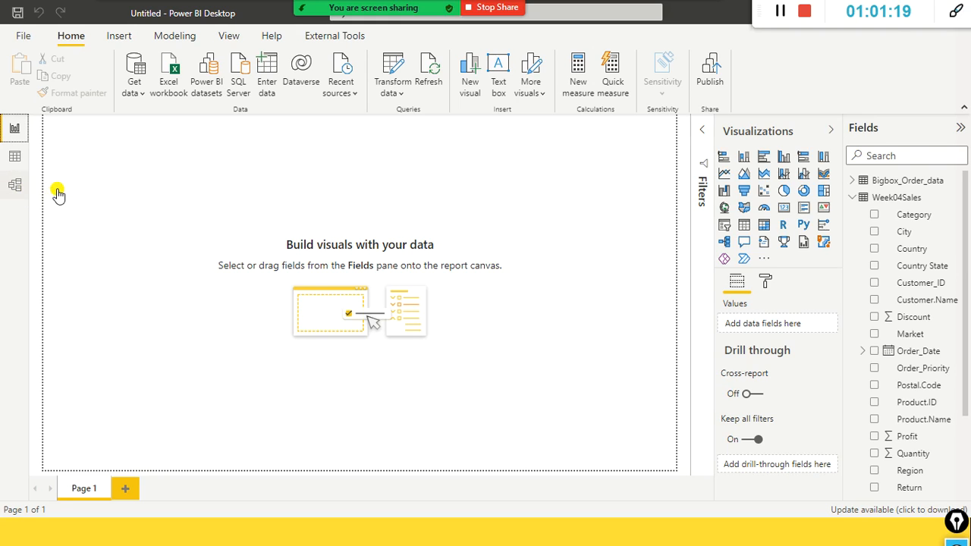
pyautogui.click(392, 92)
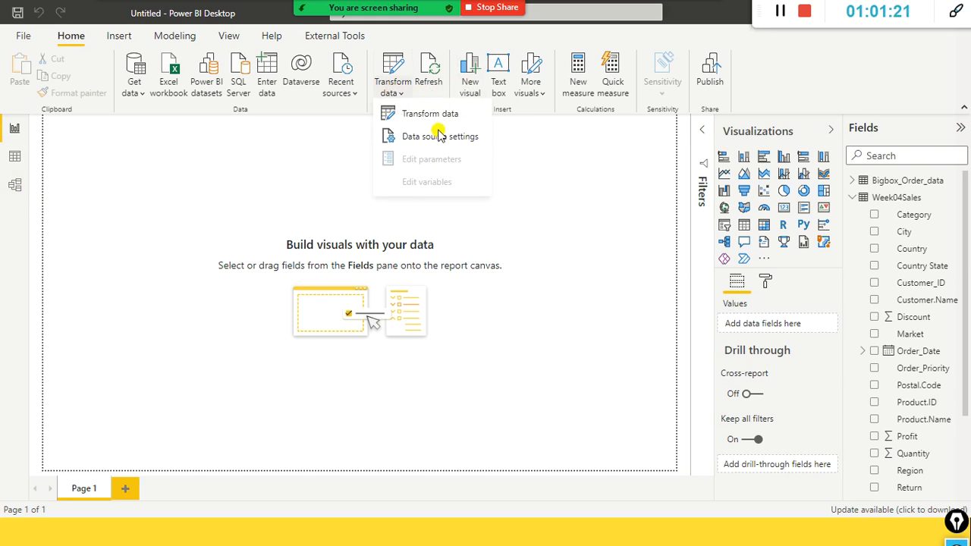
pyautogui.click(536, 189)
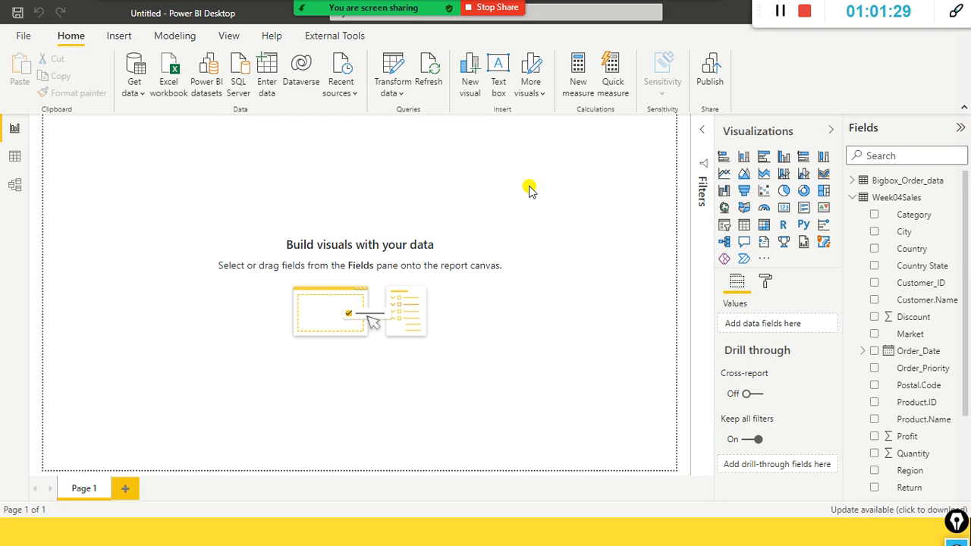
# Switch to the PowerPoint slideshow and advance from the Data Extraction slide to the grid of Power BI data sources.
pyautogui.hotkey('alt', 'Tab')
pyautogui.hotkey('alt', 'Tab')
pyautogui.hotkey('alt', 'Tab')
pyautogui.hotkey('alt', 'Tab')
pyautogui.hotkey('alt', 'Tab')
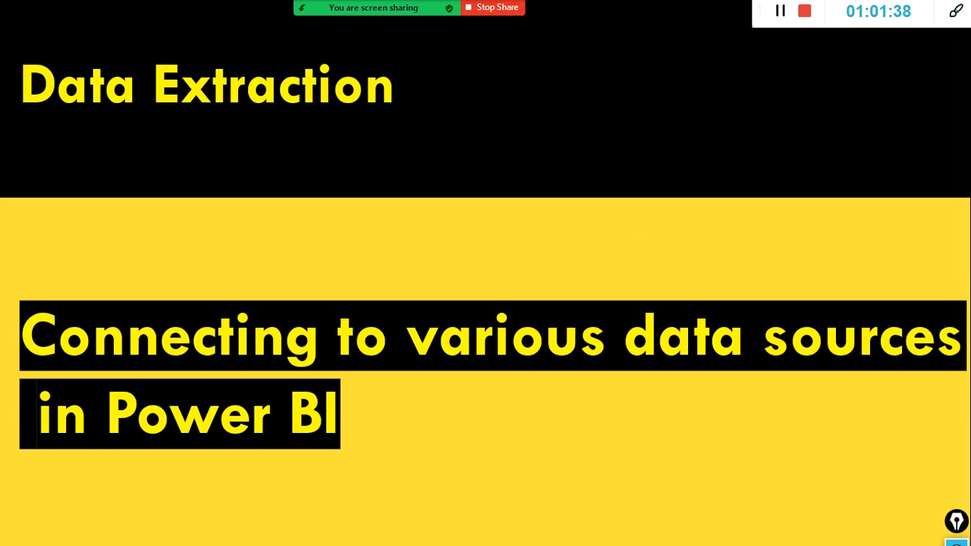
pyautogui.press('Right')
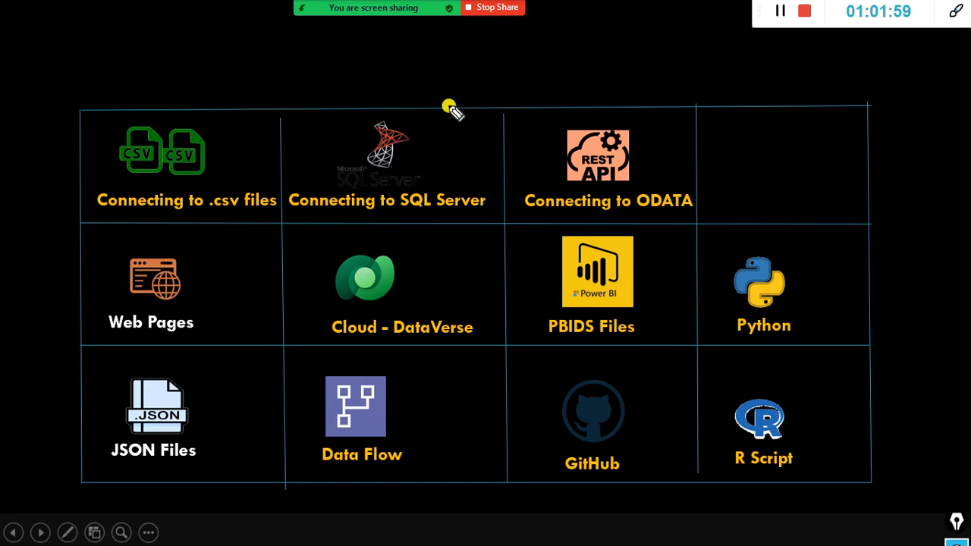
# Handwrite "Comma Separated Values" in red above the grid and draw an arrow to it from the Connecting to .csv files label.
pyautogui.moveTo(229, 54)
pyautogui.mouseDown()
pyautogui.moveTo(225, 71)
pyautogui.moveTo(363, 65)
pyautogui.moveTo(425, 28)
pyautogui.moveTo(475, 38)
pyautogui.moveTo(529, 27)
pyautogui.mouseUp()
pyautogui.moveTo(223, 196)
pyautogui.mouseDown()
pyautogui.moveTo(296, 67)
pyautogui.moveTo(301, 85)
pyautogui.mouseUp()
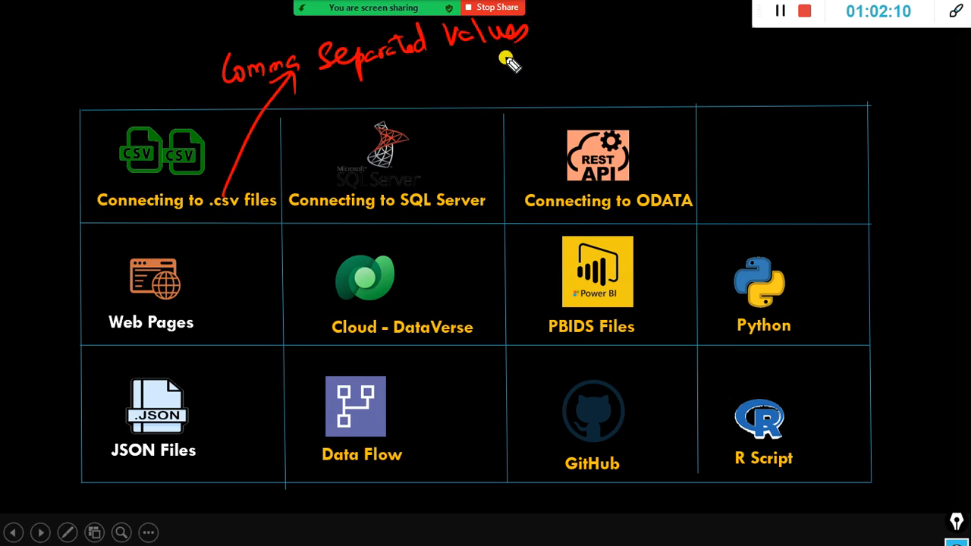
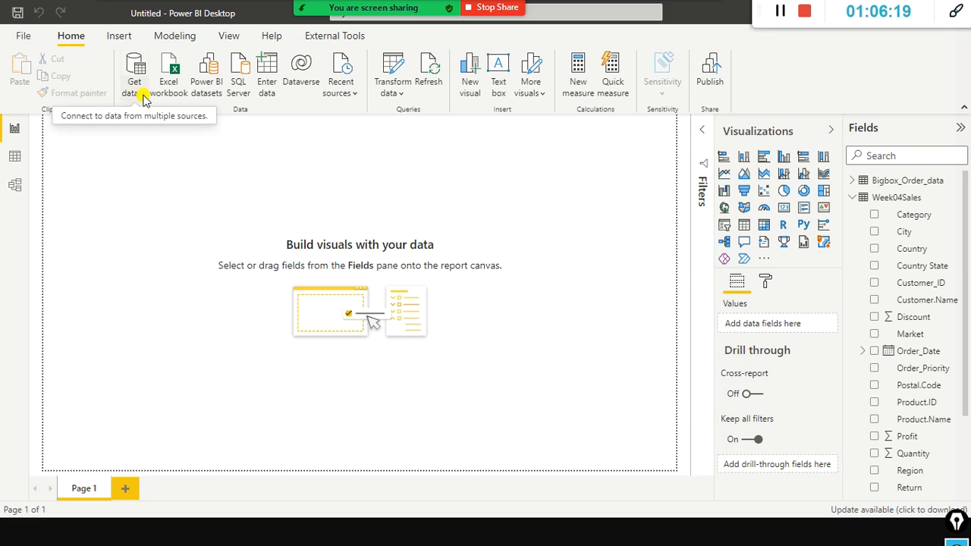
# Mark SQL Server among the common data sources and start a SQL Server database connection, ready for the server name.
pyautogui.click(144, 99)
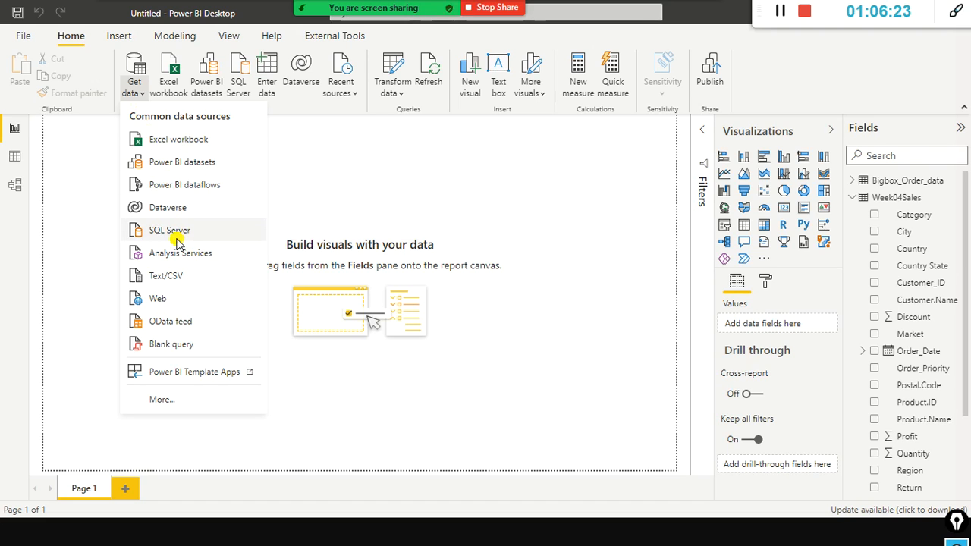
pyautogui.moveTo(89, 209)
pyautogui.mouseDown()
pyautogui.moveTo(111, 244)
pyautogui.moveTo(247, 243)
pyautogui.mouseUp()
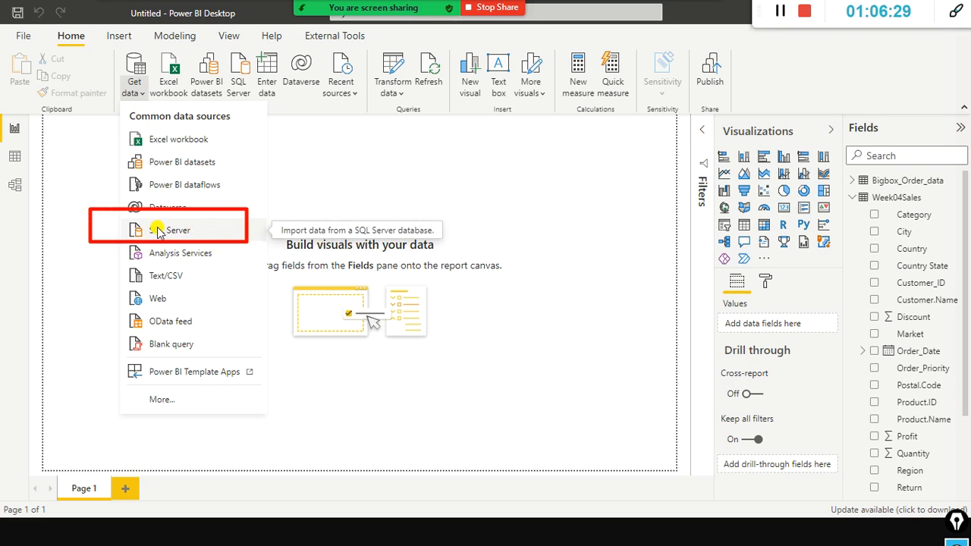
pyautogui.click(159, 230)
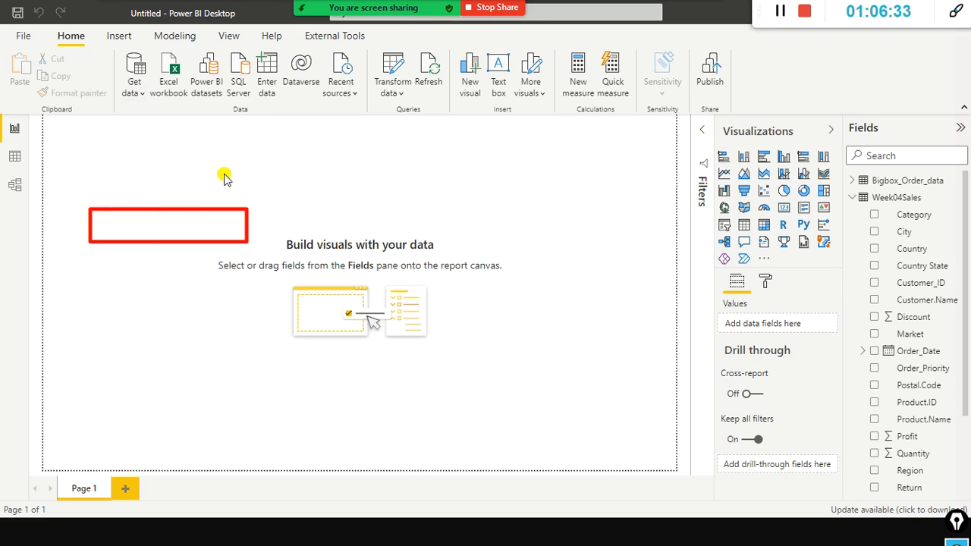
pyautogui.moveTo(436, 156); pyautogui.dragTo(587, 160)
pyautogui.click(478, 215)
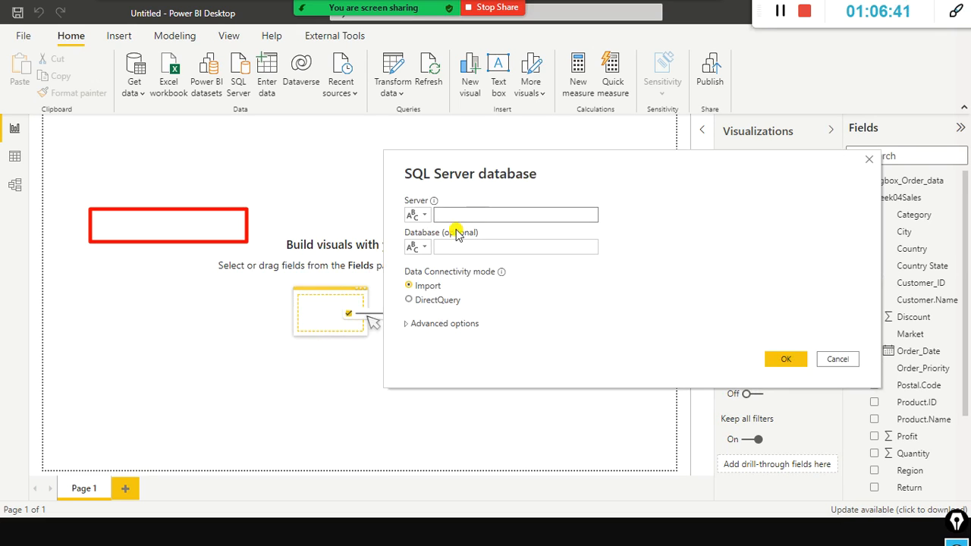
# Search Windows for "sql ser" and launch Microsoft SQL Server Management Studio 18.
pyautogui.press('super')
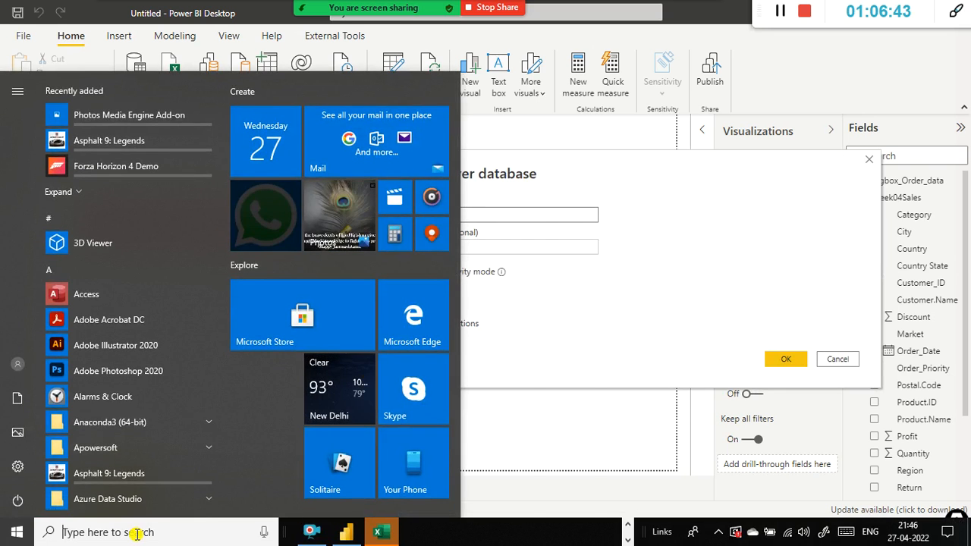
pyautogui.click(137, 532)
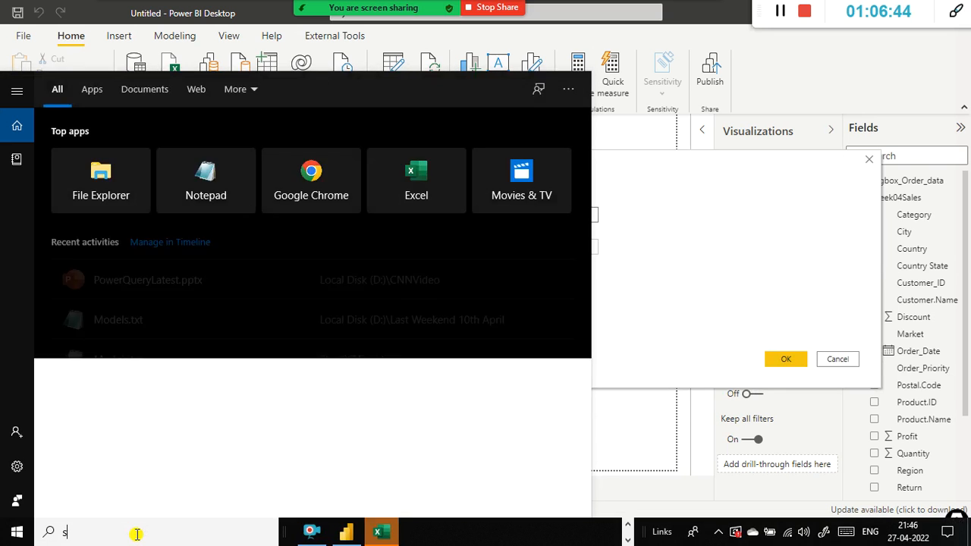
pyautogui.write('sql ser')
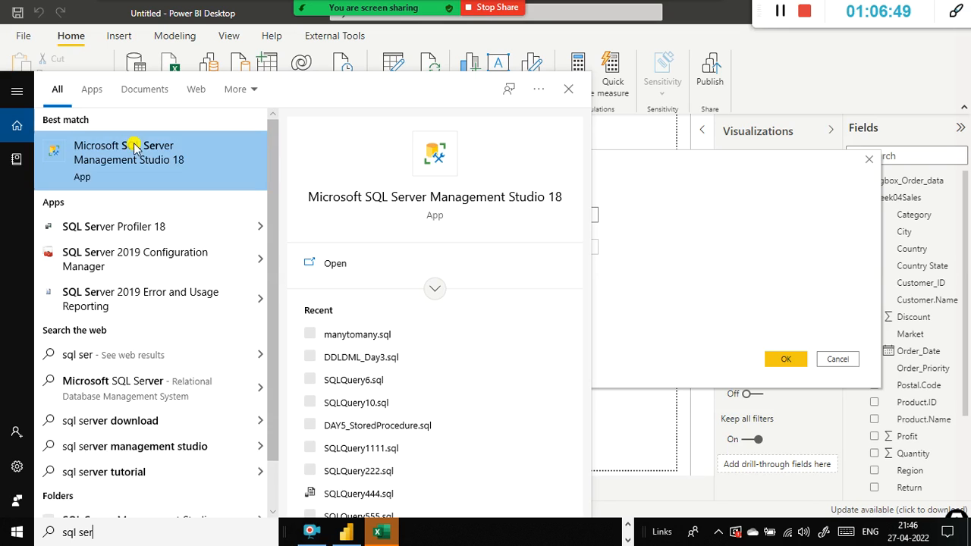
pyautogui.click(339, 272)
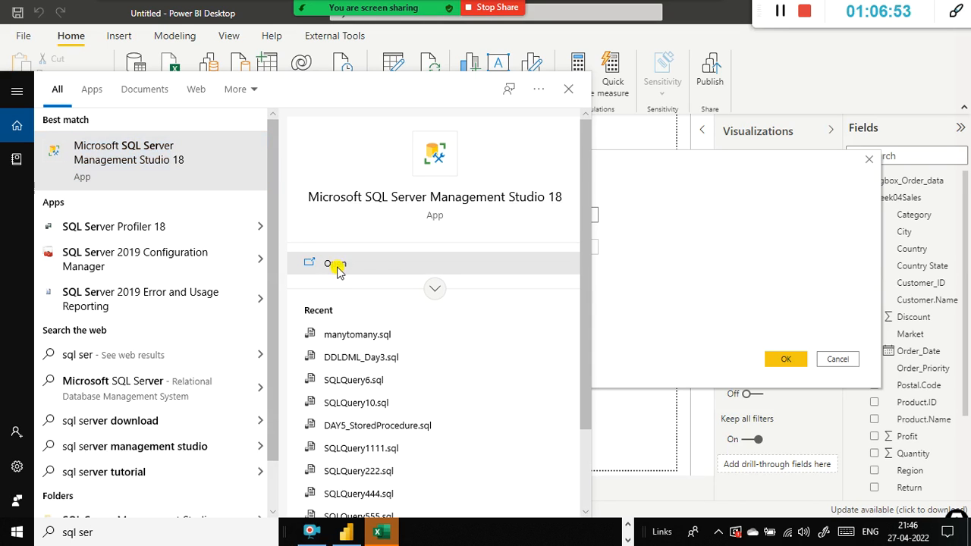
pyautogui.click(125, 157)
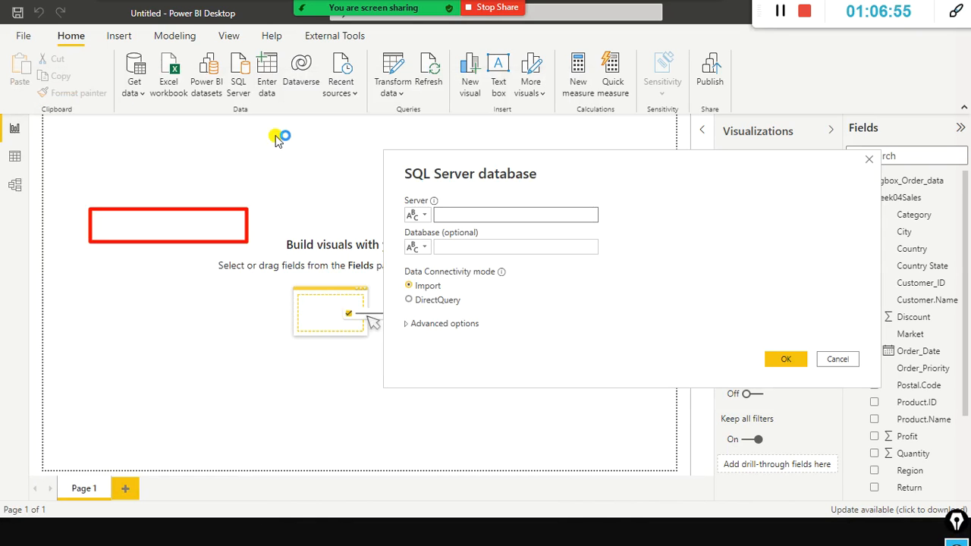
# Enter DESKTOP- as the server in the SQL Server database connection settings.
pyautogui.write('DESKTOP-')
pyautogui.hotkey('alt', 'Tab')
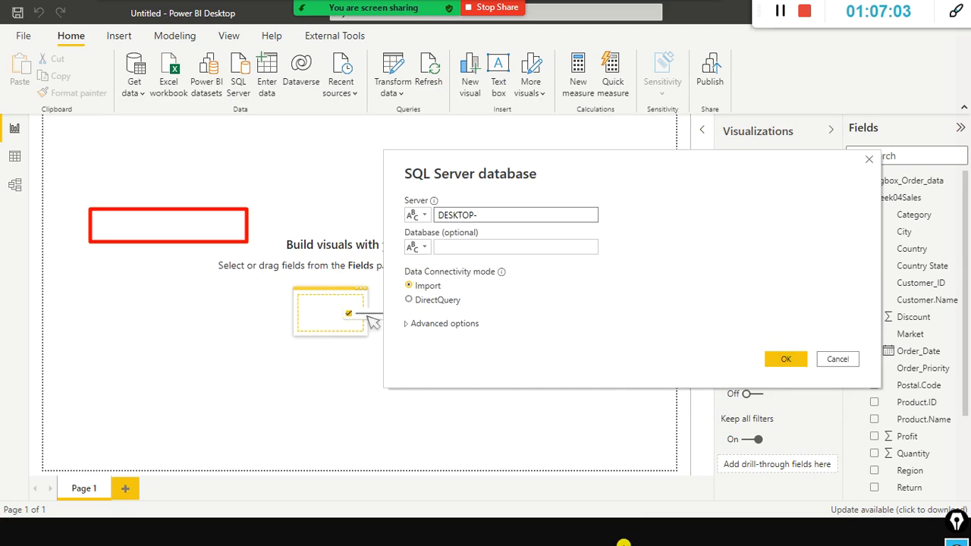
pyautogui.press('super')
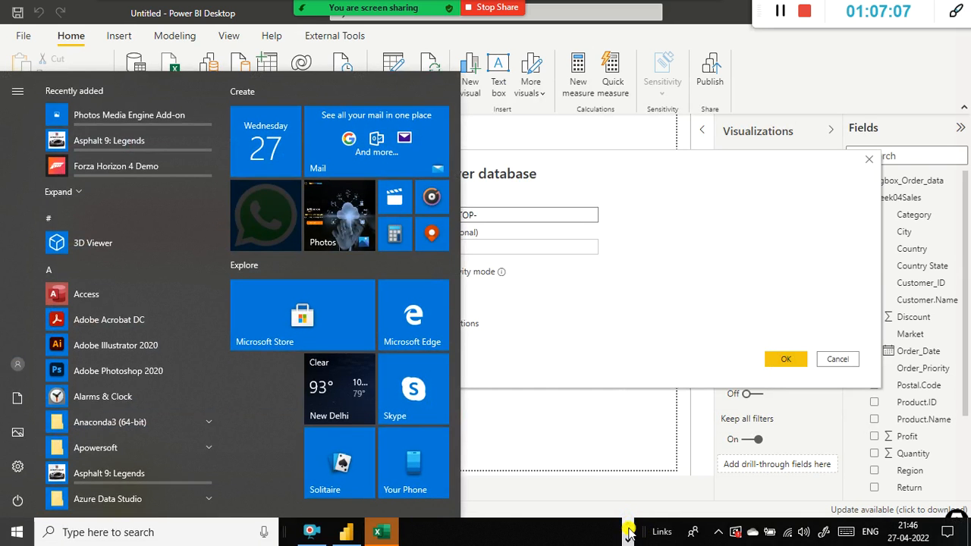
pyautogui.click(609, 281)
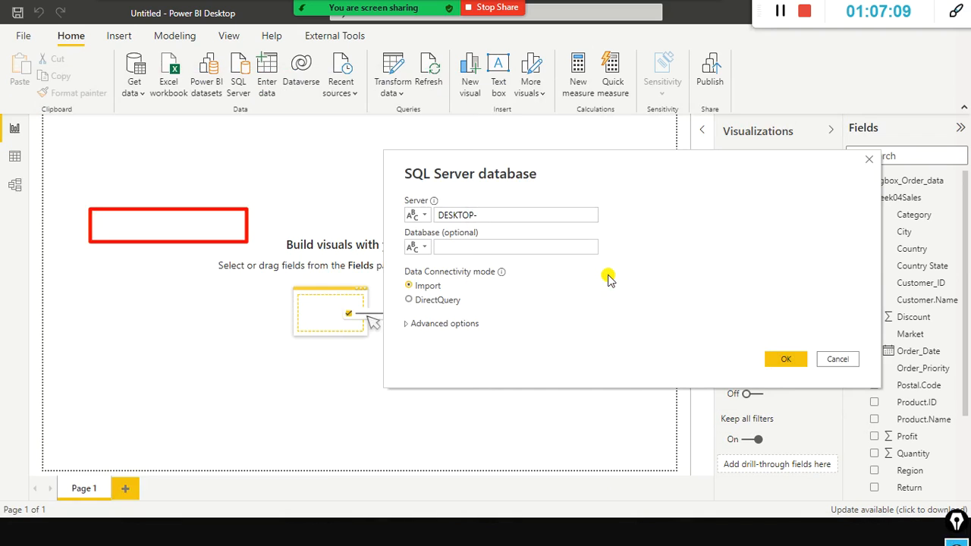
# Enter "SSMS - Sql Server Management Studio" as the database text in the SQL Server connection settings.
pyautogui.click(516, 248)
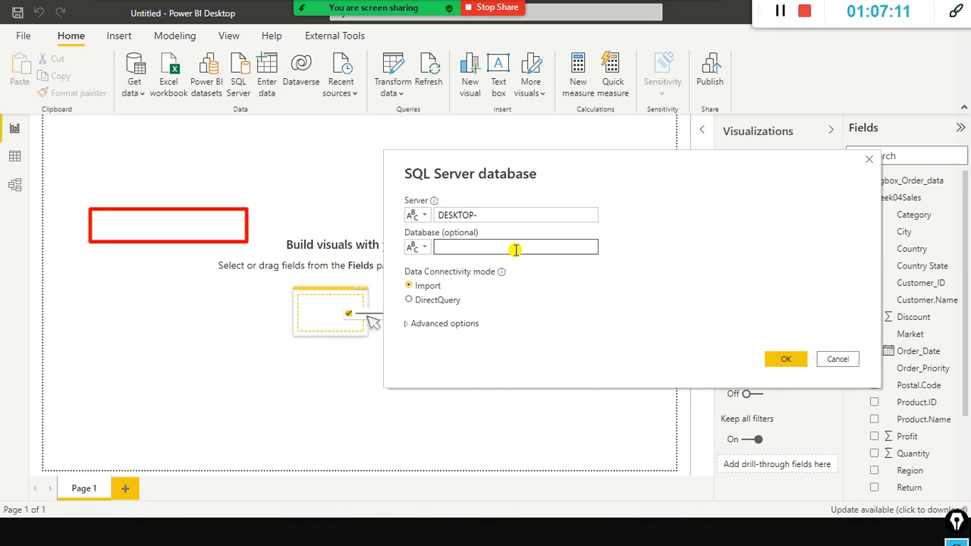
pyautogui.write('SSSM')
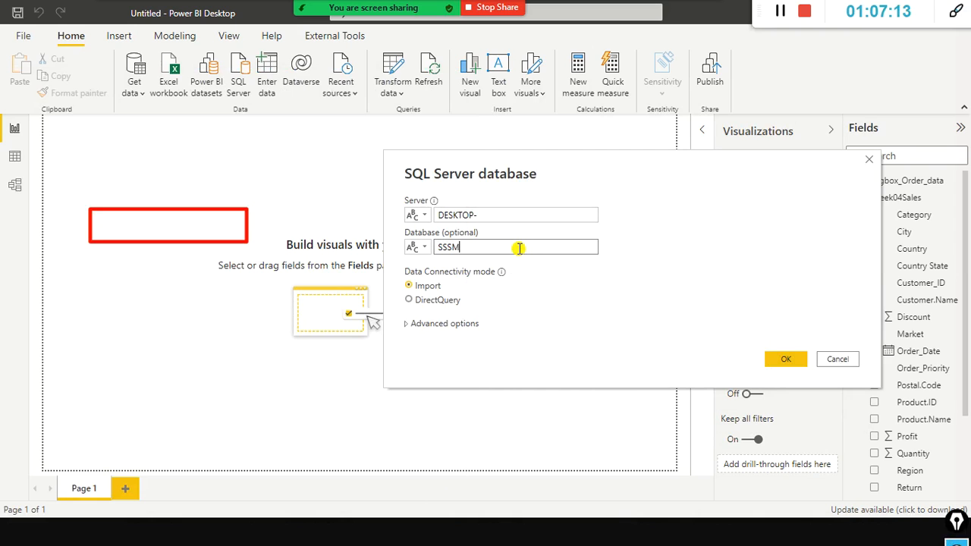
pyautogui.press('BackSpace')
pyautogui.press('BackSpace')
pyautogui.write('MS - Sql Server Managmen')
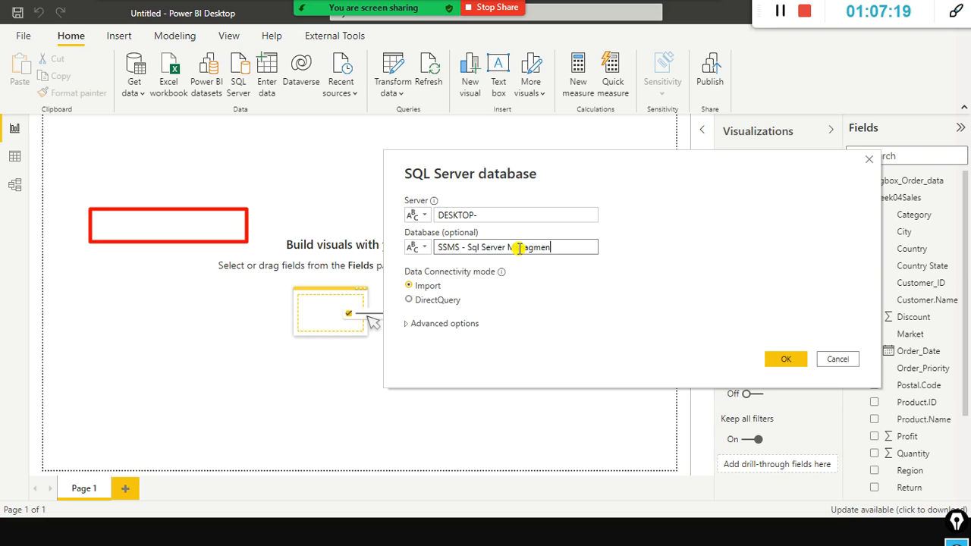
pyautogui.press('BackSpace')
pyautogui.press('BackSpace')
pyautogui.write('ement Studio')
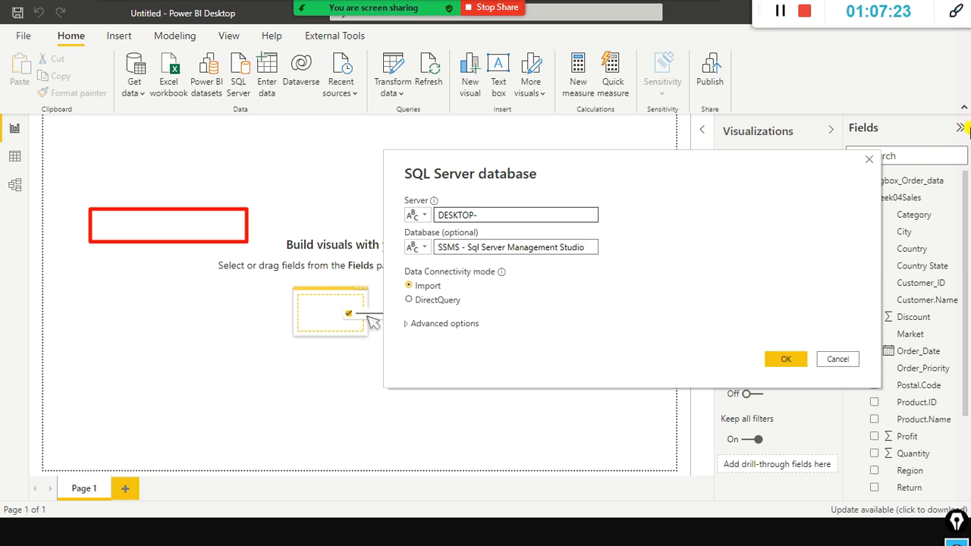
# Clear the database text in the SQL Server connection settings and return to the server name.
pyautogui.hotkey('ctrl', 'a')
pyautogui.press('BackSpace')
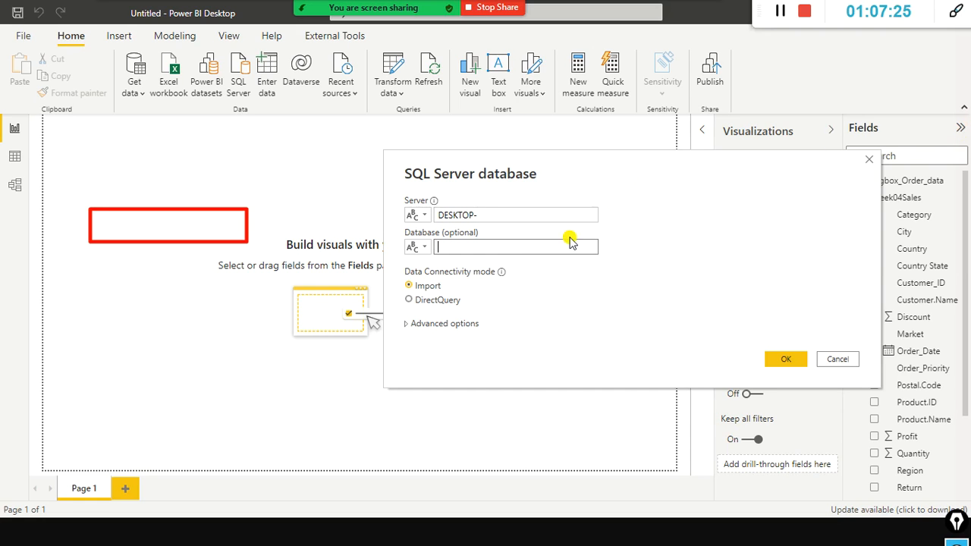
pyautogui.click(523, 211)
# Erase the red rectangle annotation drawn over the report canvas.
pyautogui.hotkey('alt', 'Tab')
pyautogui.hotkey('alt', 'Tab')
pyautogui.hotkey('alt', 'Tab')
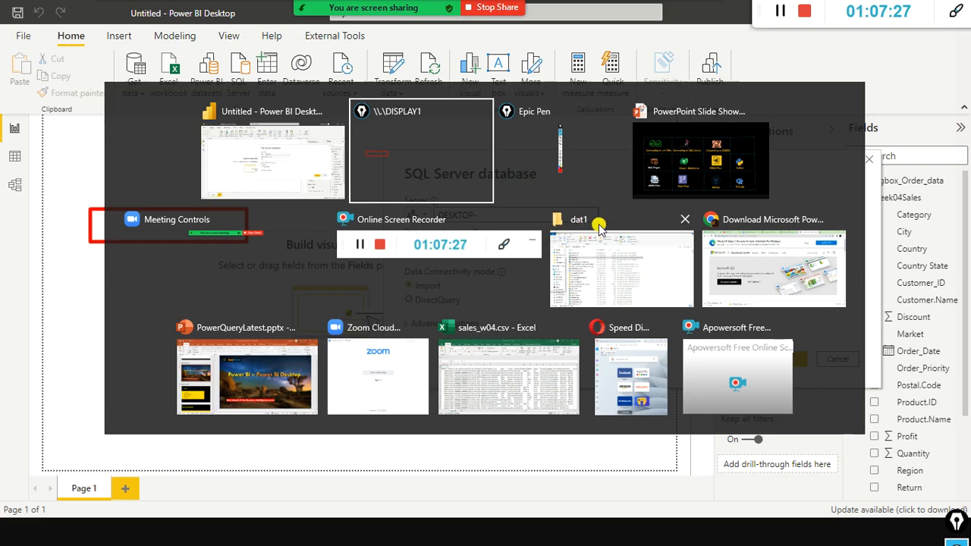
pyautogui.press('Escape')
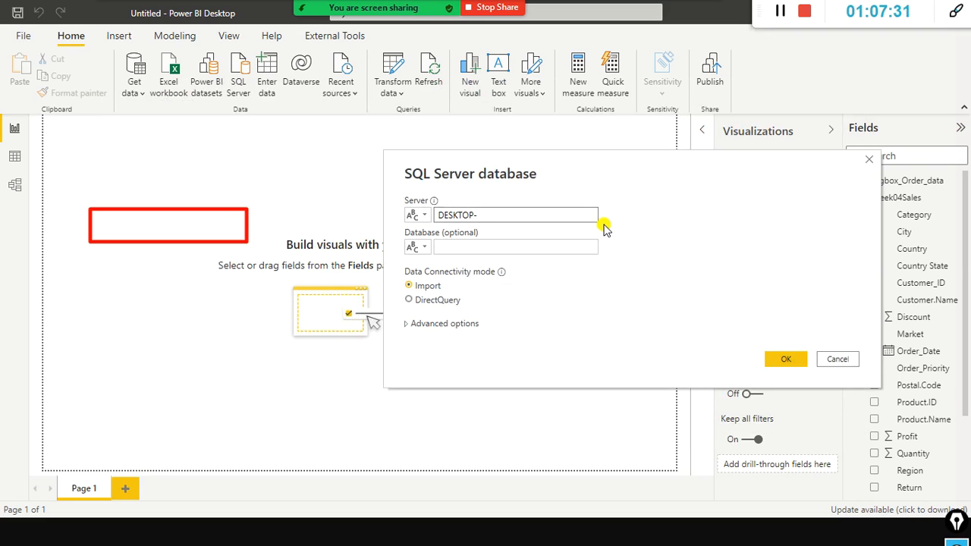
pyautogui.hotkey('ctrl', 'shift', '7')
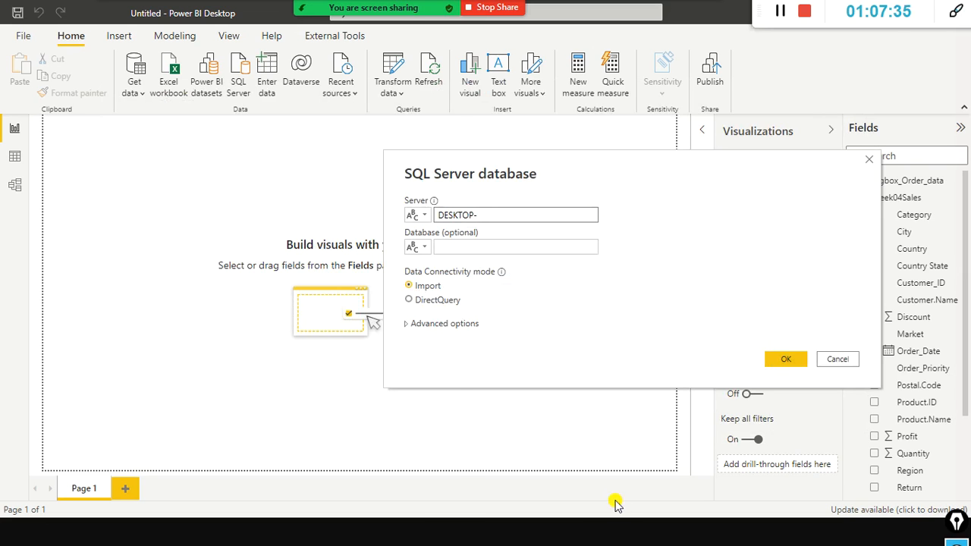
# Check the running programs on the taskbar for SQL Server Management Studio.
pyautogui.press('super')
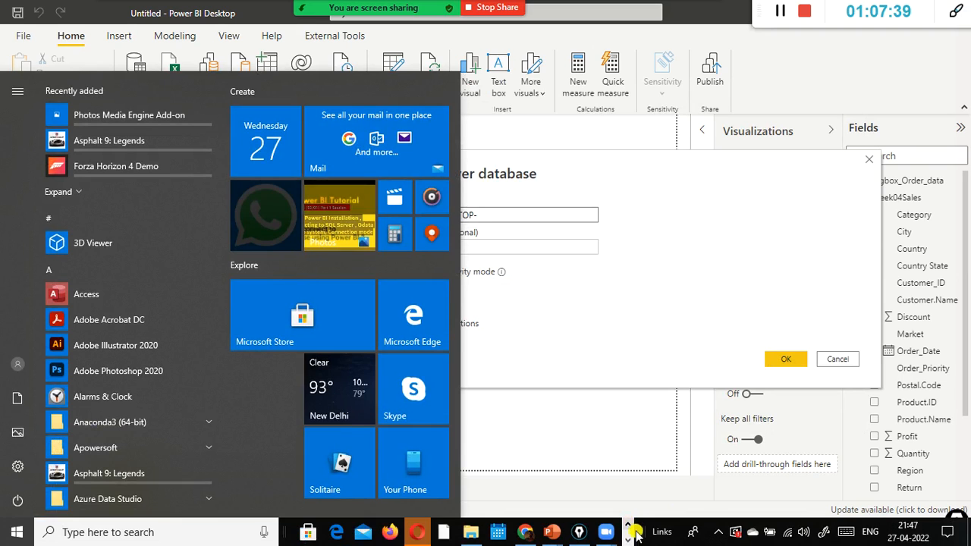
pyautogui.click(626, 537)
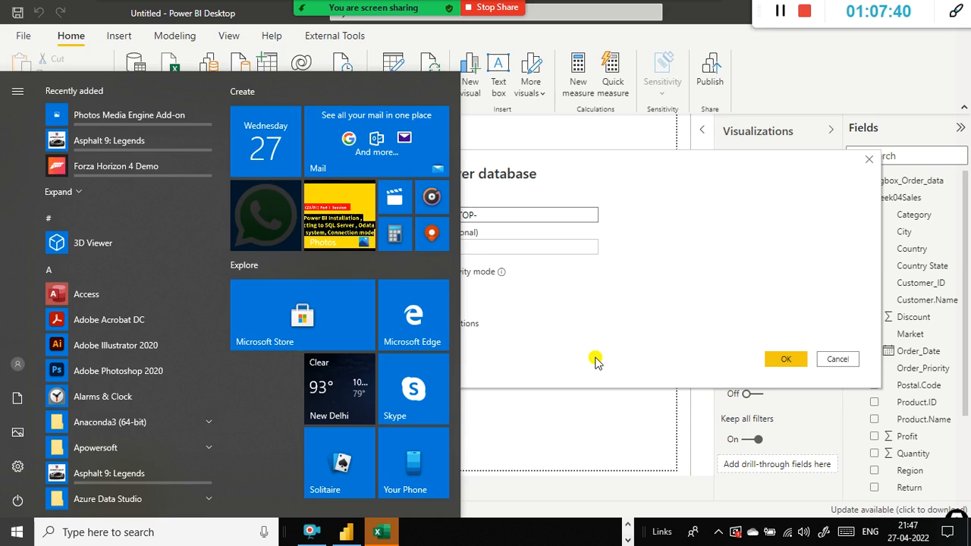
pyautogui.click(593, 361)
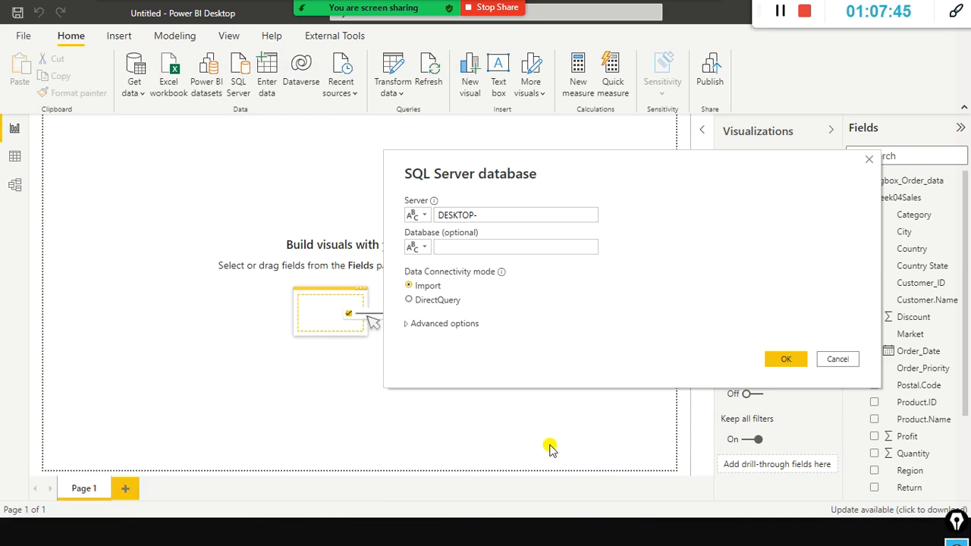
pyautogui.press('super')
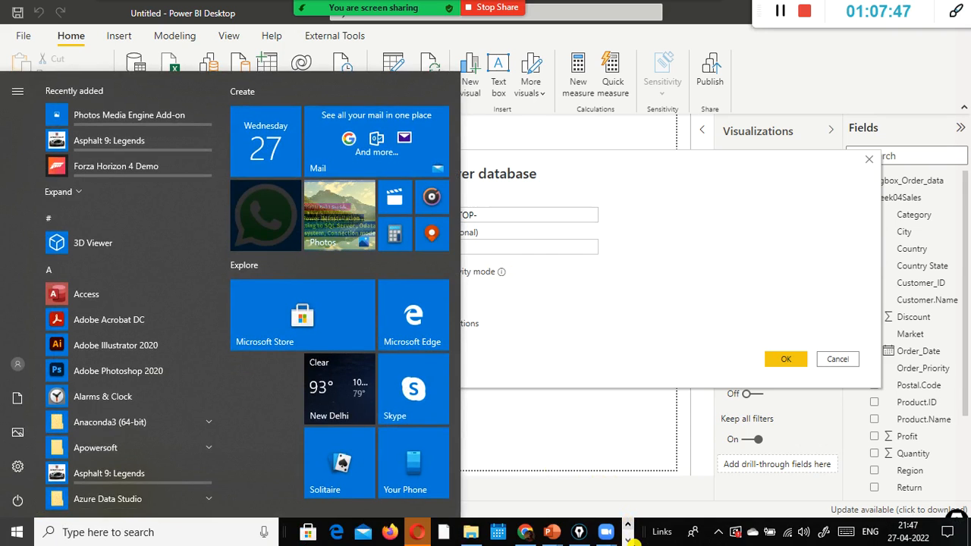
pyautogui.click(629, 541)
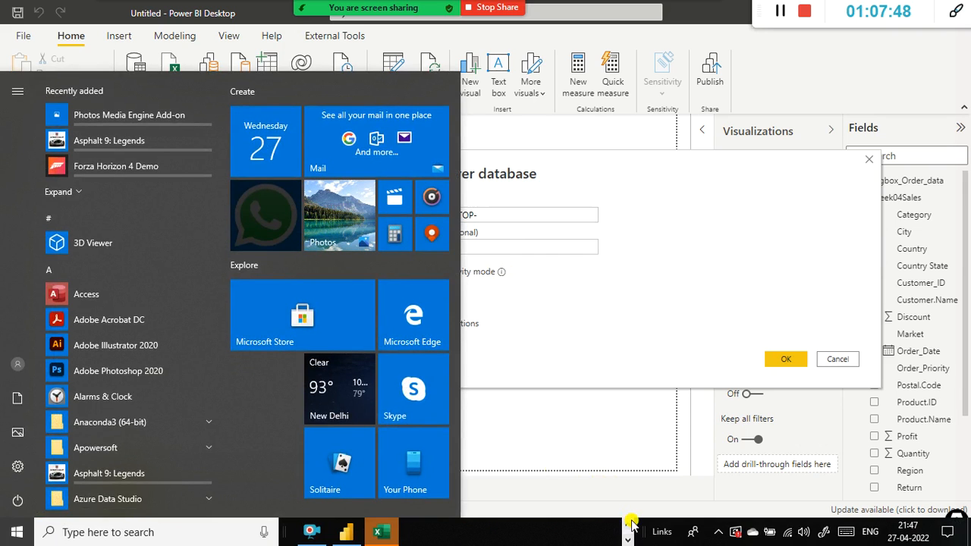
pyautogui.click(678, 243)
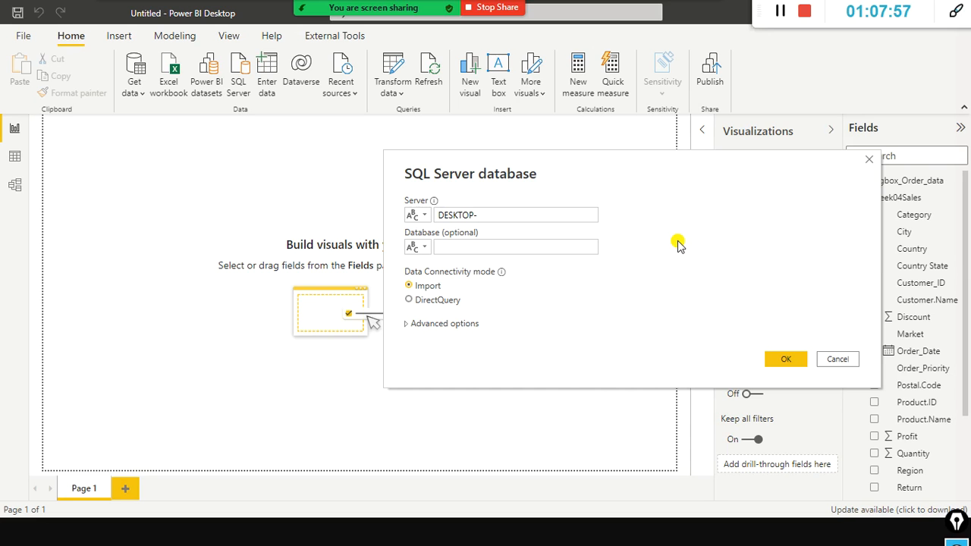
# Move the SQL Server database dialog clear of the Fields pane and revisit the slide of data sources before returning to Power BI Desktop.
pyautogui.moveTo(646, 179); pyautogui.dragTo(372, 156)
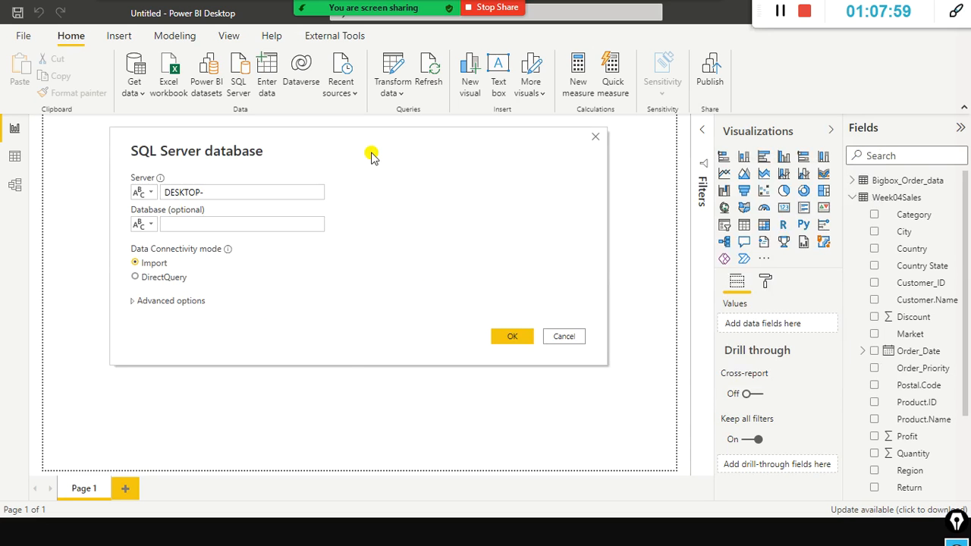
pyautogui.hotkey('alt', 'Tab')
pyautogui.hotkey('alt', 'Tab')
pyautogui.hotkey('alt', 'Tab')
pyautogui.hotkey('alt', 'Tab')
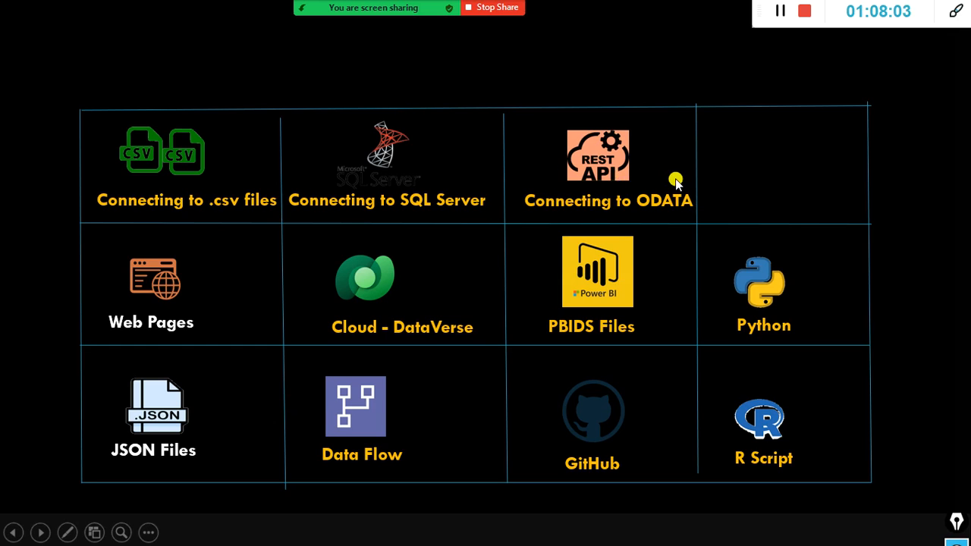
pyautogui.hotkey('alt', 'Tab')
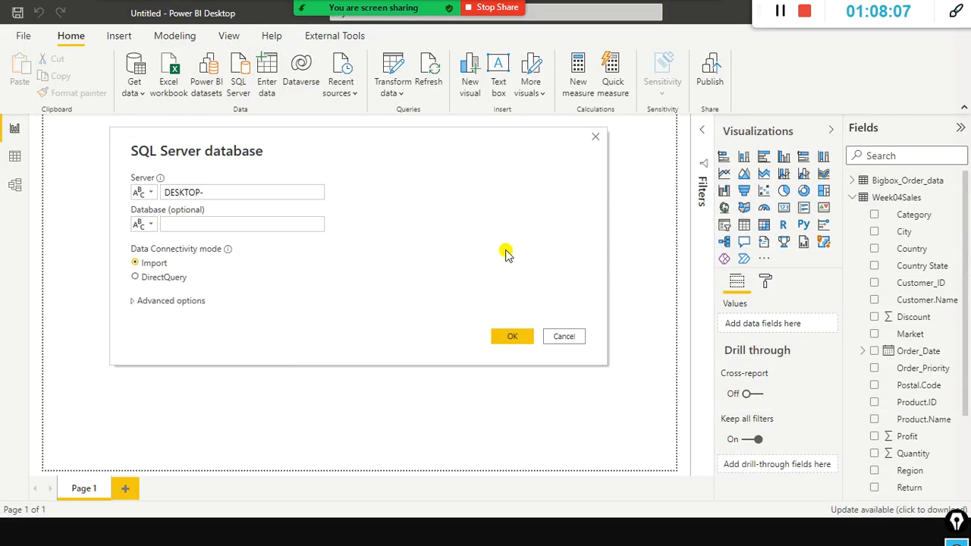
# Switch to Chrome and detach the Microsoft Power BI Desktop download page into its own window.
pyautogui.hotkey('alt', 'Tab')
pyautogui.hotkey('alt', 'Tab')
pyautogui.hotkey('alt', 'Tab')
pyautogui.hotkey('alt', 'Tab')
pyautogui.hotkey('alt', 'Tab')
pyautogui.hotkey('alt', 'Tab')
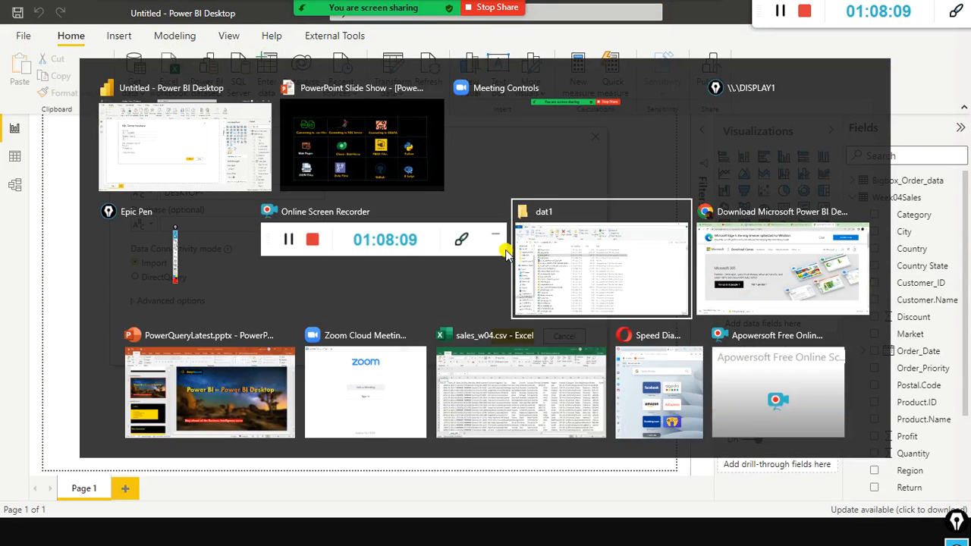
pyautogui.hotkey('alt', 'Tab')
pyautogui.click(586, 11)
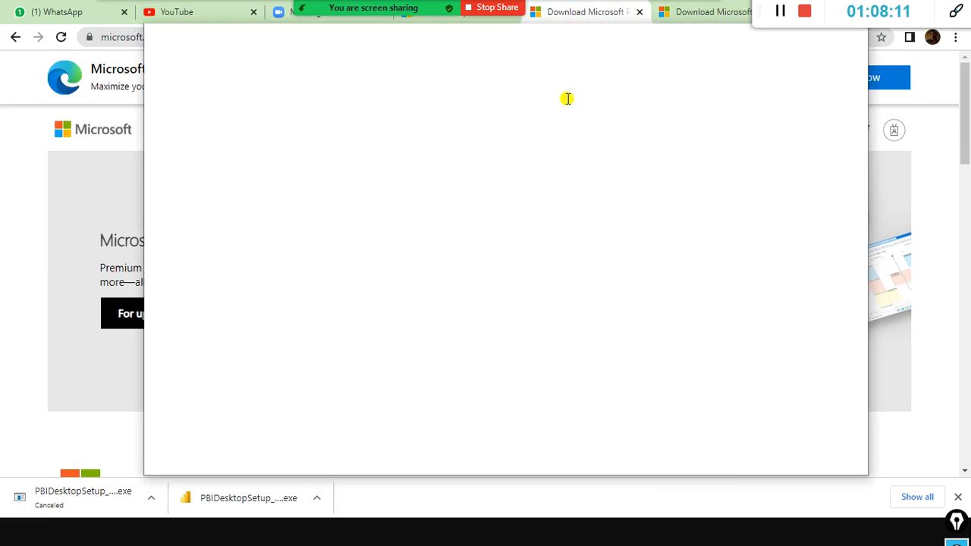
# Load the suggested make.powerapps.com home page in the detached window, maximize it and move the meeting controls off the browser tabs.
pyautogui.click(355, 126)
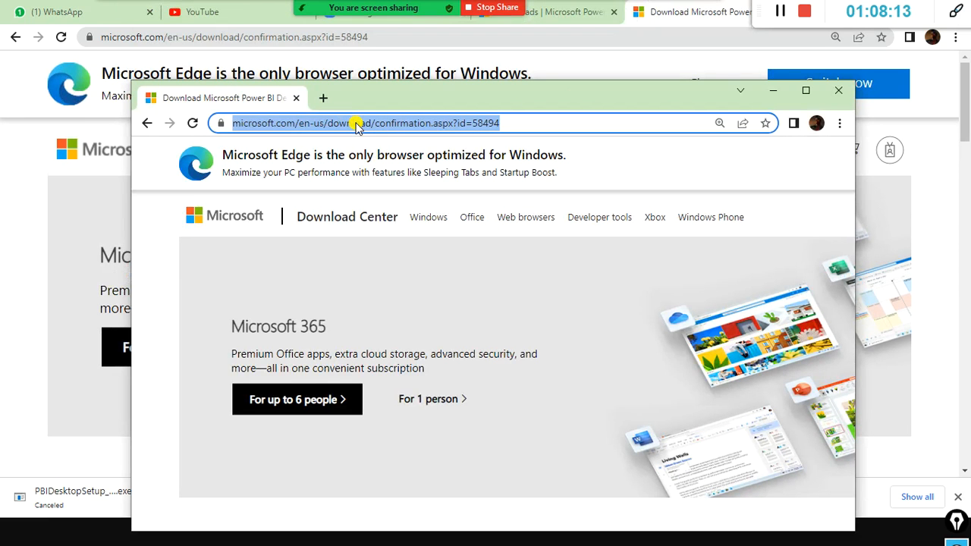
pyautogui.write('make')
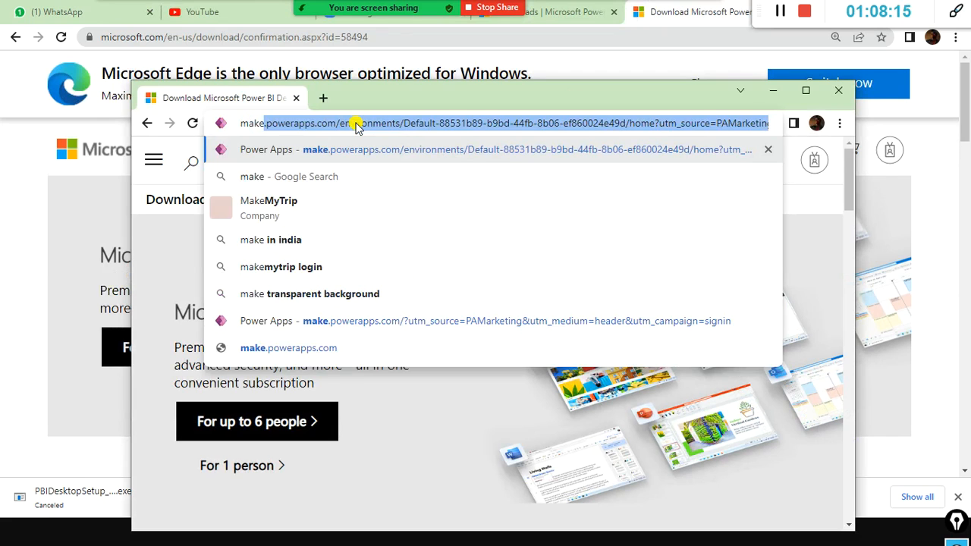
pyautogui.press('Return')
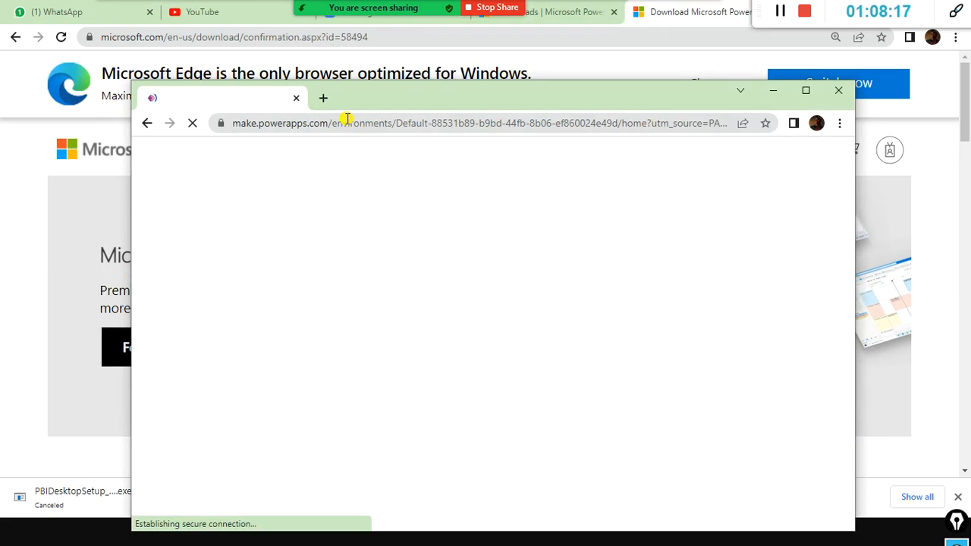
pyautogui.doubleClick(418, 95)
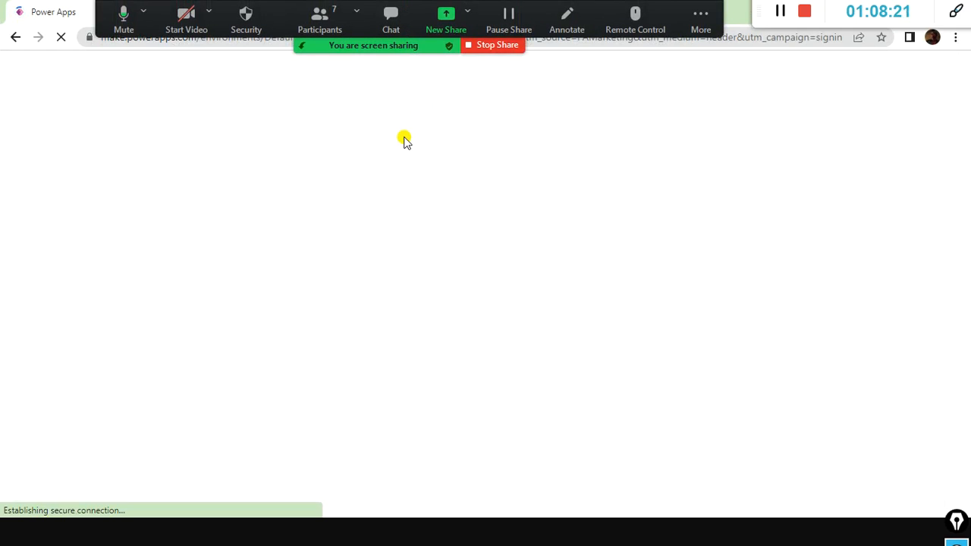
pyautogui.moveTo(121, 20); pyautogui.dragTo(282, 4)
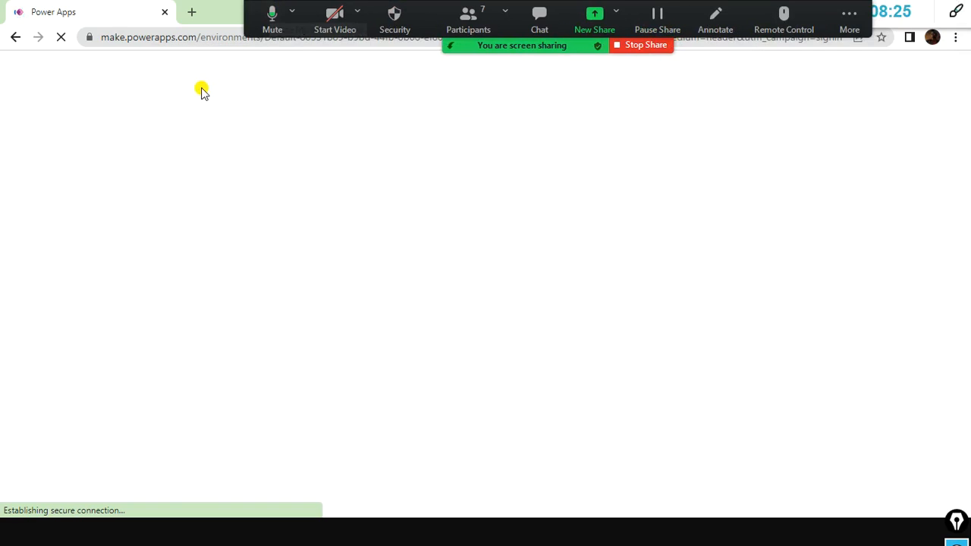
# Open google.com in a new browser tab and search for "powerapp".
pyautogui.click(192, 11)
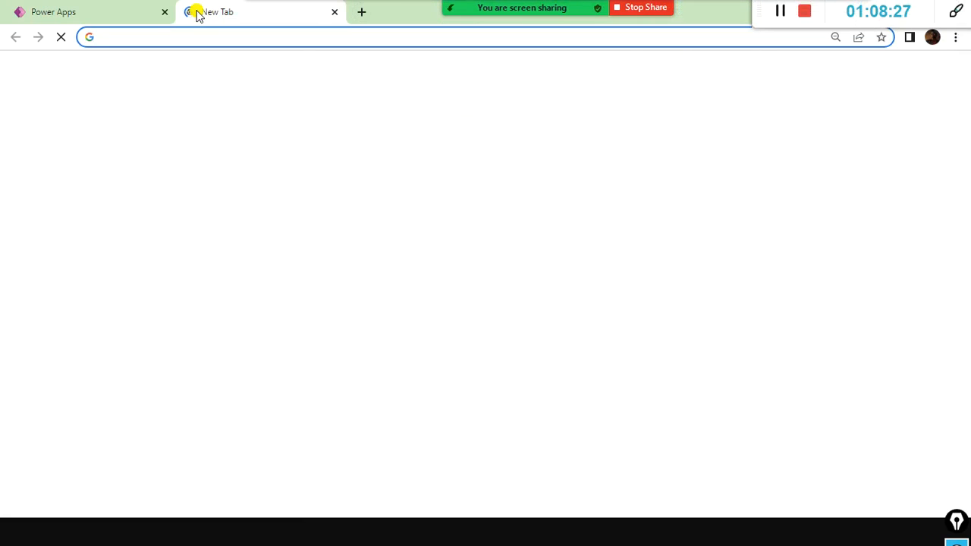
pyautogui.write('www')
pyautogui.press('Return')
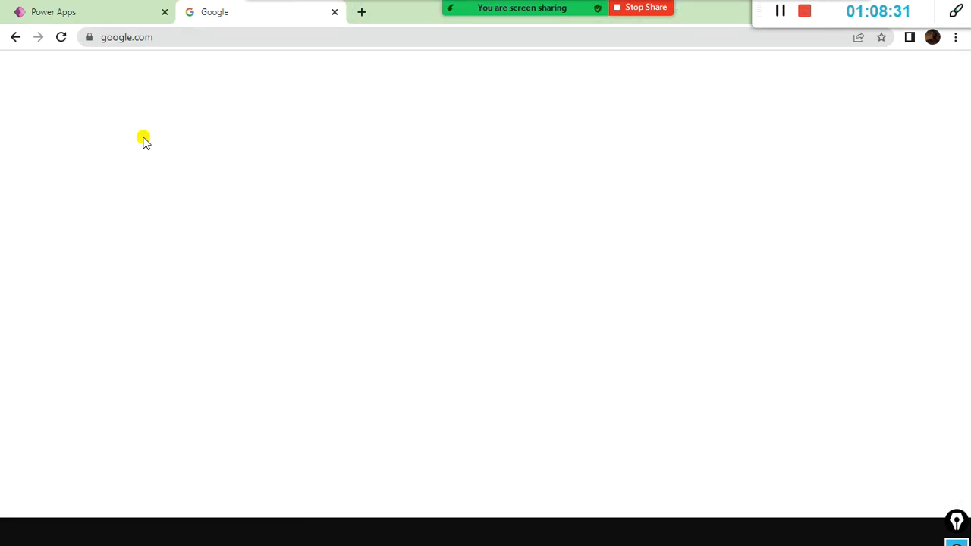
pyautogui.write('o')
pyautogui.press('BackSpace')
pyautogui.write('powre')
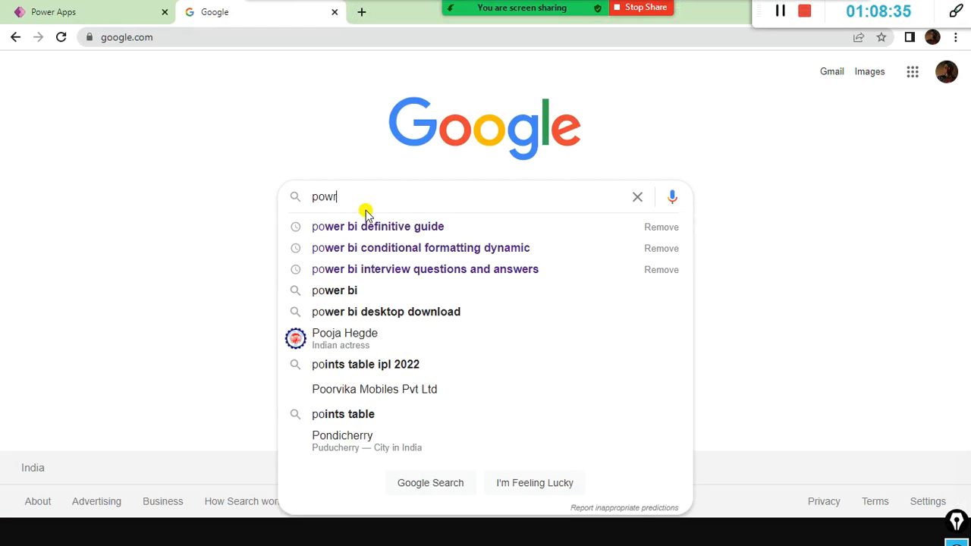
pyautogui.press('BackSpace')
pyautogui.press('BackSpace')
pyautogui.write('erap')
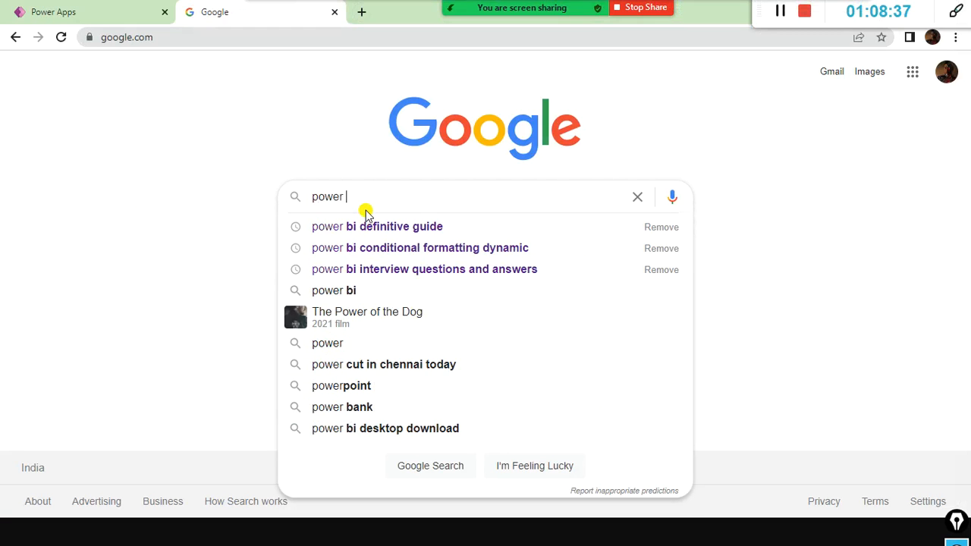
pyautogui.write('p')
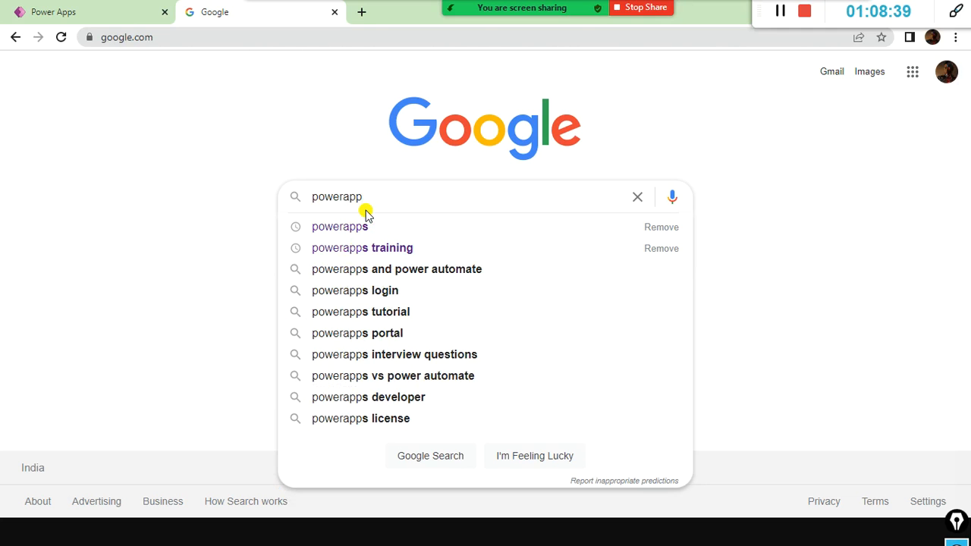
pyautogui.press('Return')
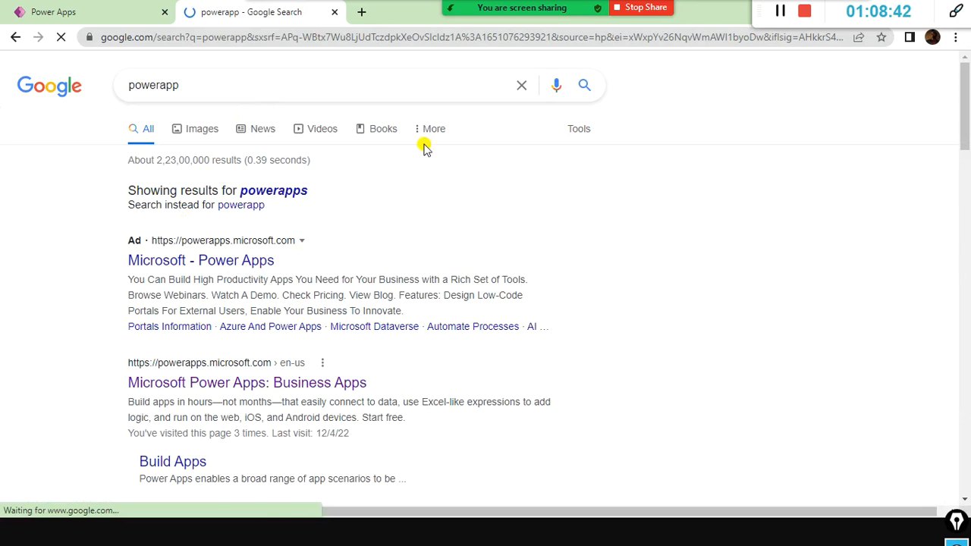
# Correct the Google query to "powerapps" and run the search again.
pyautogui.click(173, 81)
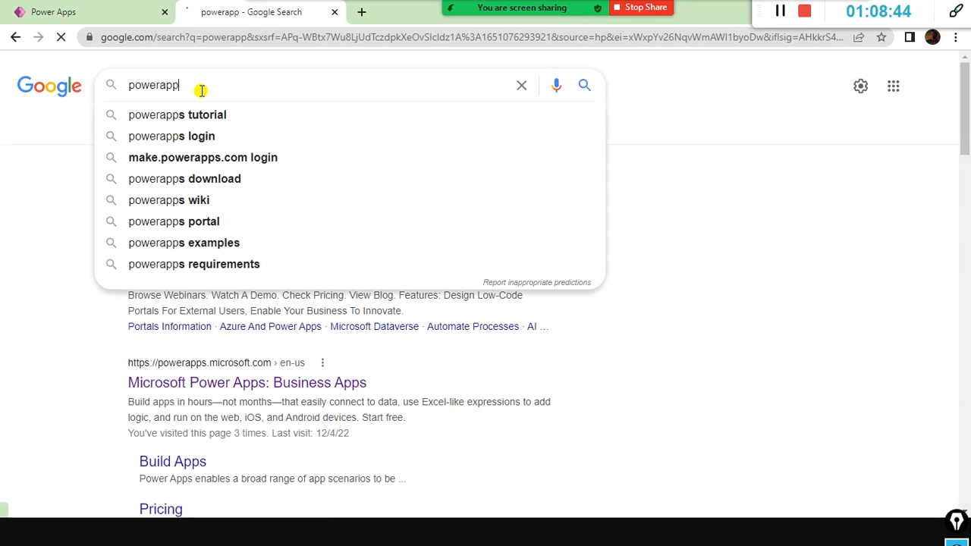
pyautogui.write('s')
pyautogui.press('Return')
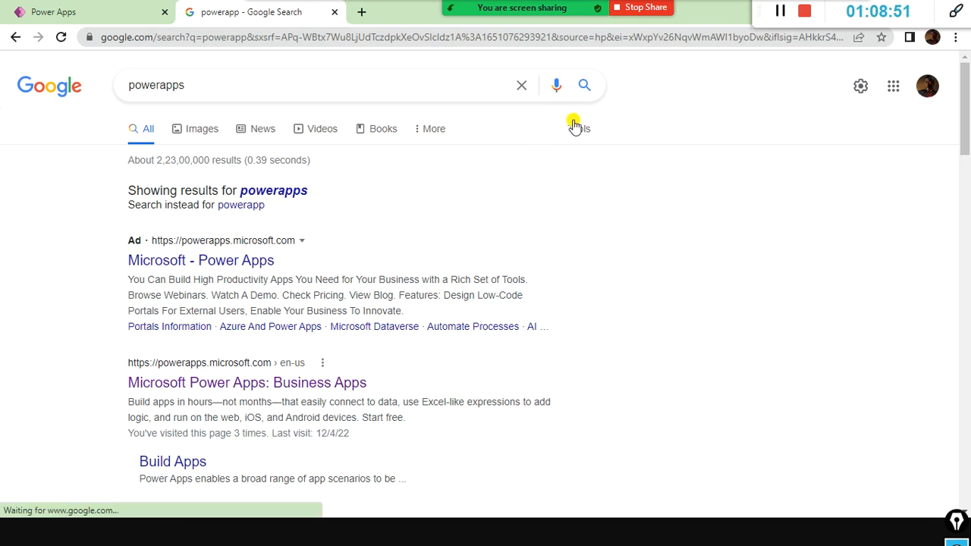
pyautogui.click(586, 86)
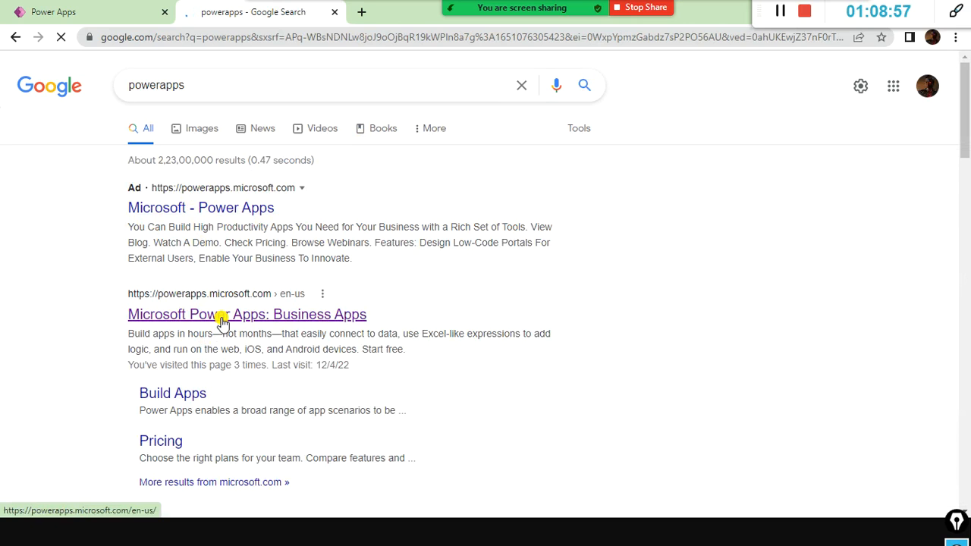
# Open the "Microsoft Power Apps: Business Apps" result and sign in to Power Apps.
pyautogui.click(222, 320)
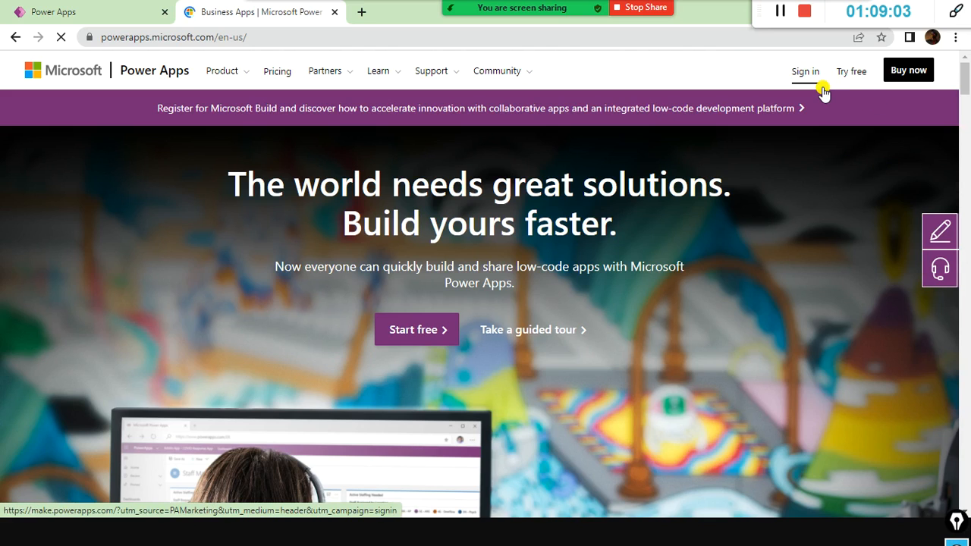
pyautogui.click(805, 71)
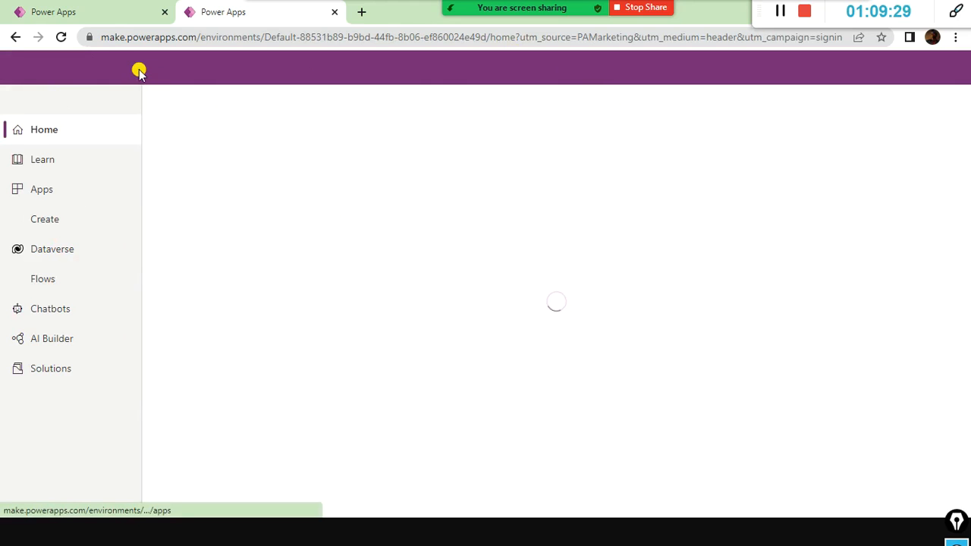
pyautogui.click(117, 16)
pyautogui.click(220, 9)
pyautogui.hotkey('alt', 'Tab')
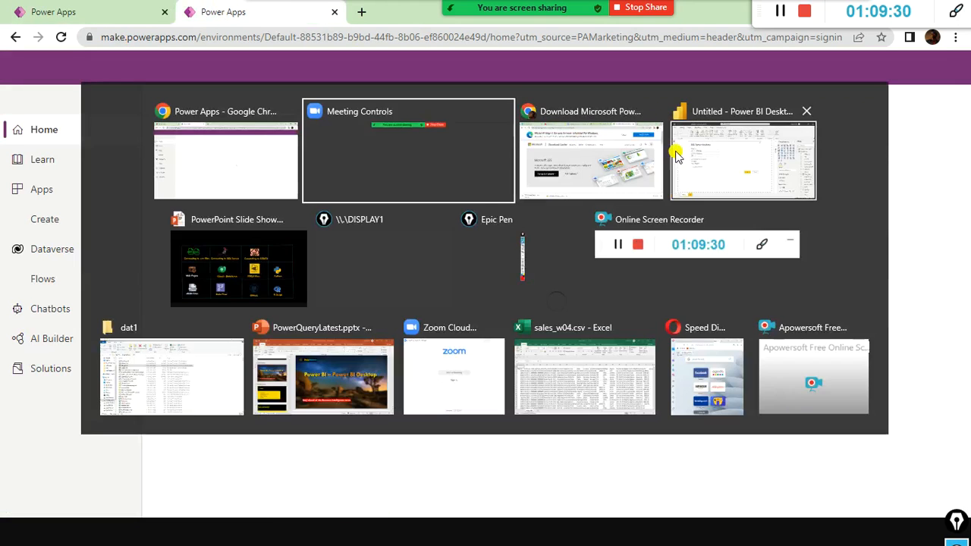
pyautogui.hotkey('alt', 'Tab')
pyautogui.hotkey('alt', 'Tab')
pyautogui.hotkey('alt', 'Tab')
pyautogui.hotkey('alt', 'Tab')
pyautogui.hotkey('alt', 'Tab')
pyautogui.hotkey('alt', 'Tab')
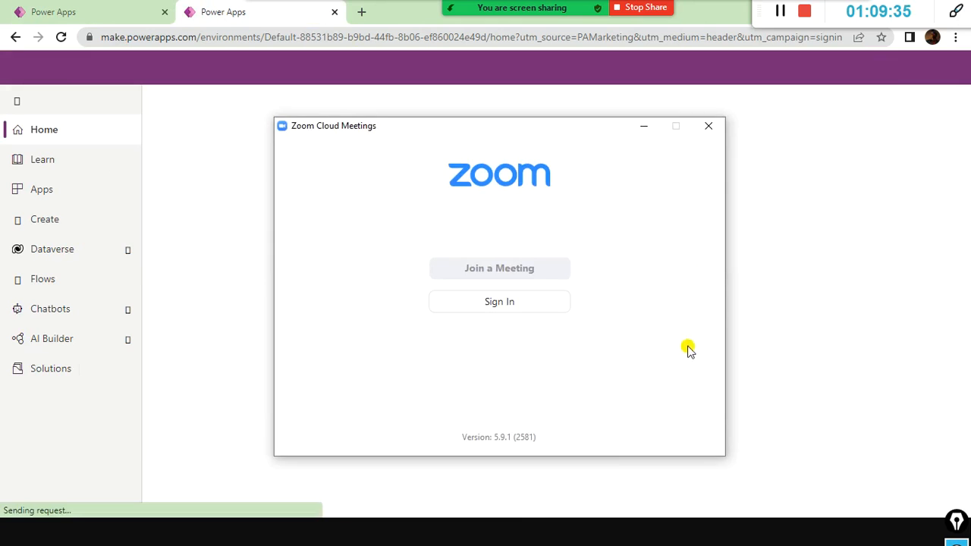
# Switch to SQL Server Management Studio, restore its window to a smaller size and move it fully into view.
pyautogui.press('super')
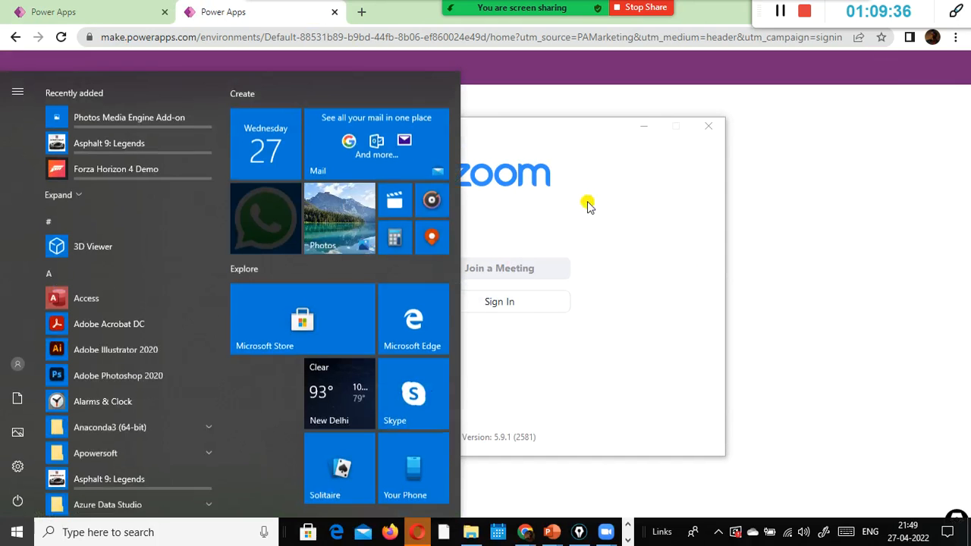
pyautogui.click(629, 539)
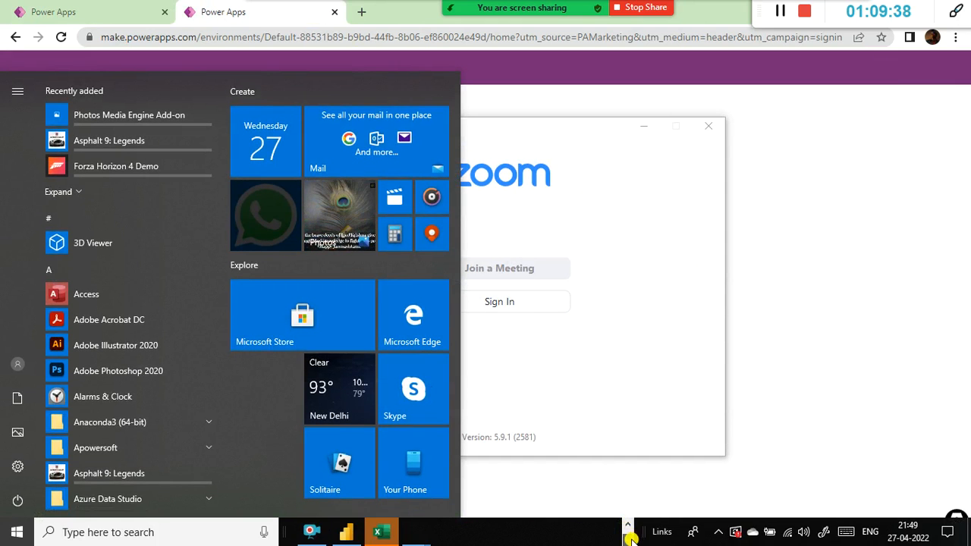
pyautogui.moveTo(416, 532)
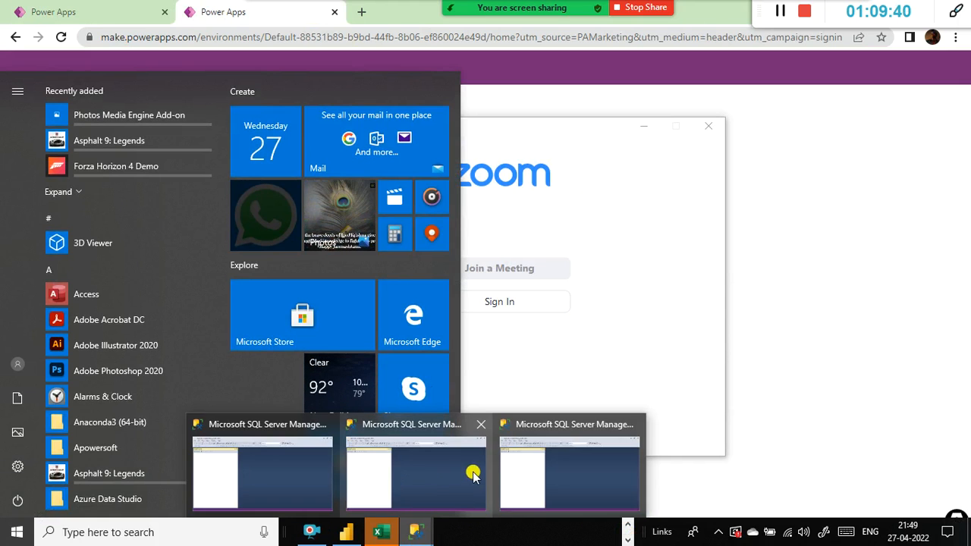
pyautogui.click(509, 466)
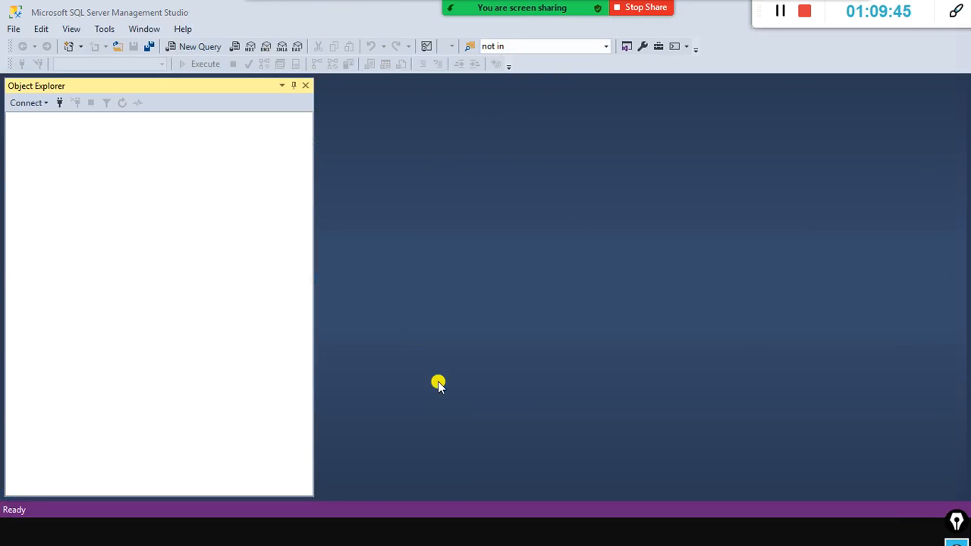
pyautogui.doubleClick(325, 7)
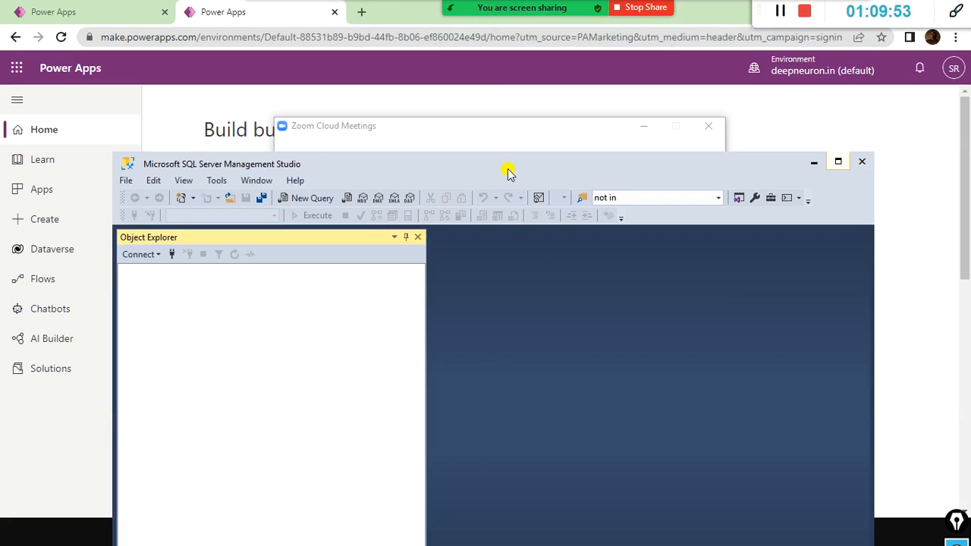
pyautogui.moveTo(508, 169); pyautogui.dragTo(516, 48)
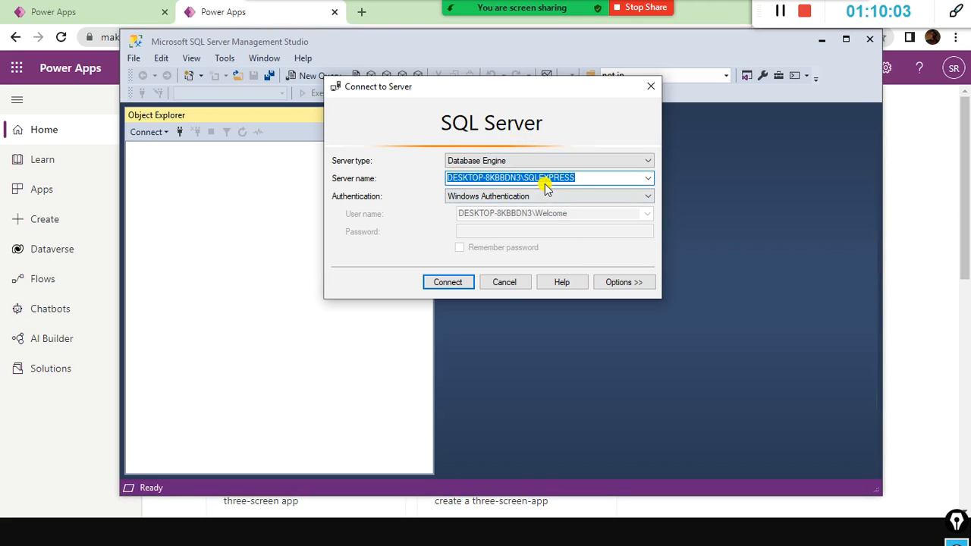
# Copy the server name DESKTOP-8KBBDN3\SQLEXPRESS from the Connect to Server dialog, then cancel the connection.
pyautogui.click(586, 176)
pyautogui.moveTo(597, 177); pyautogui.dragTo(412, 177)
pyautogui.rightClick(501, 178)
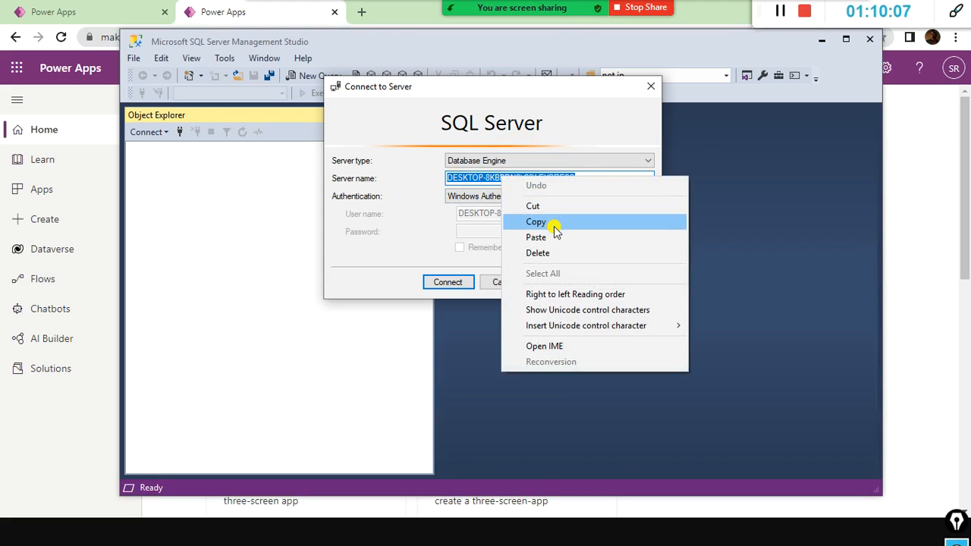
pyautogui.click(554, 227)
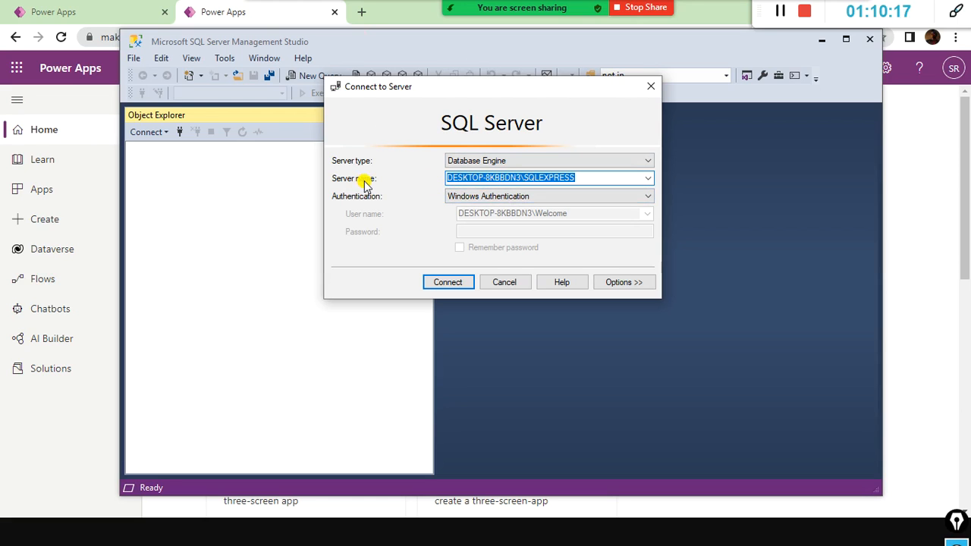
pyautogui.moveTo(334, 195)
pyautogui.mouseDown()
pyautogui.moveTo(334, 180)
pyautogui.moveTo(444, 177)
pyautogui.mouseUp()
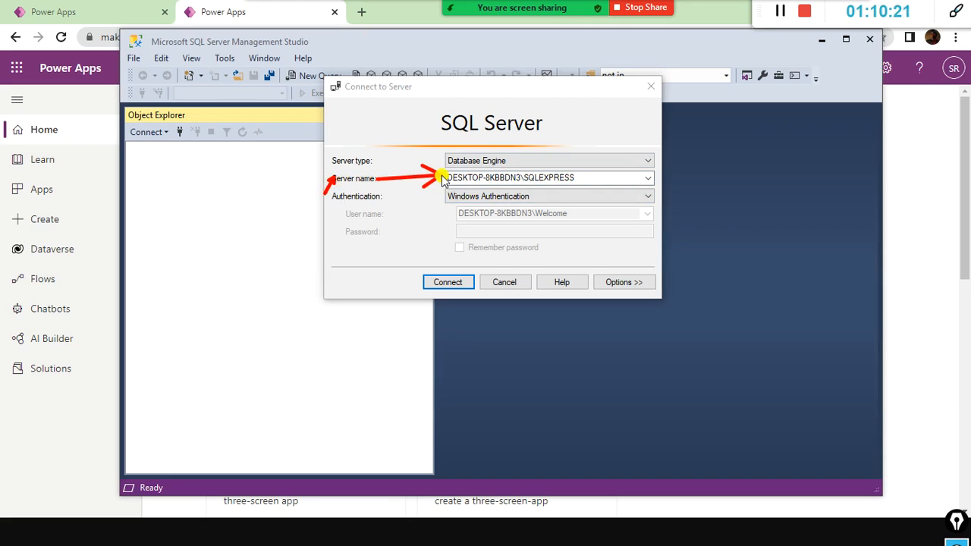
pyautogui.doubleClick(590, 178)
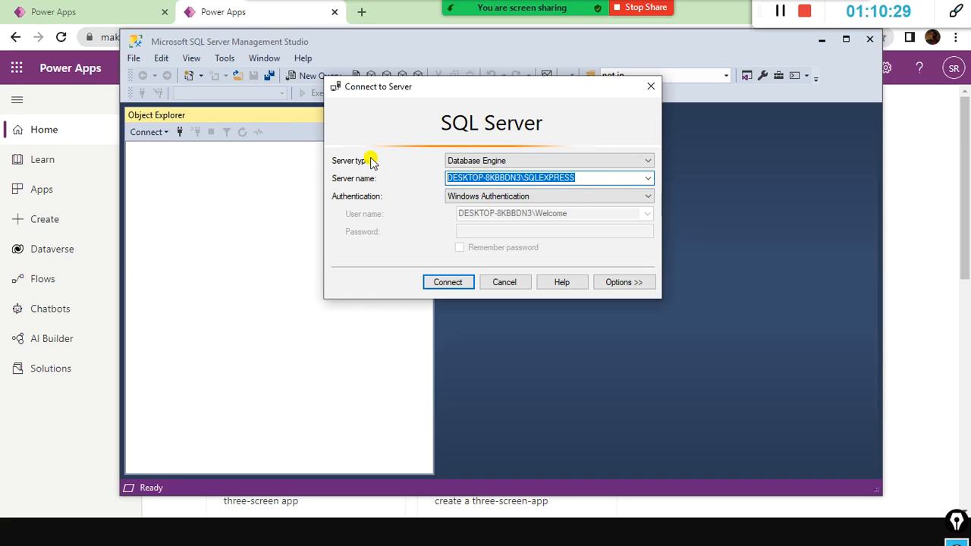
pyautogui.rightClick(490, 177)
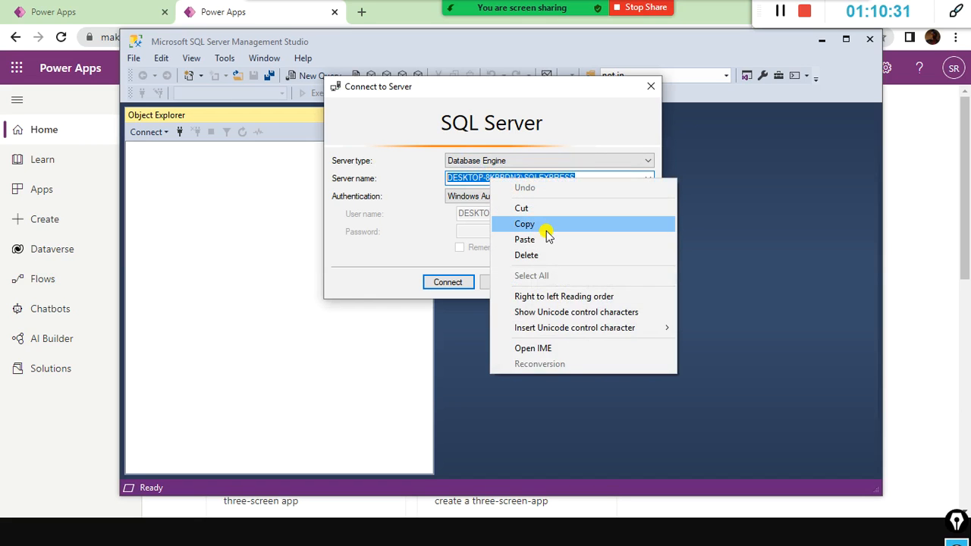
pyautogui.click(547, 227)
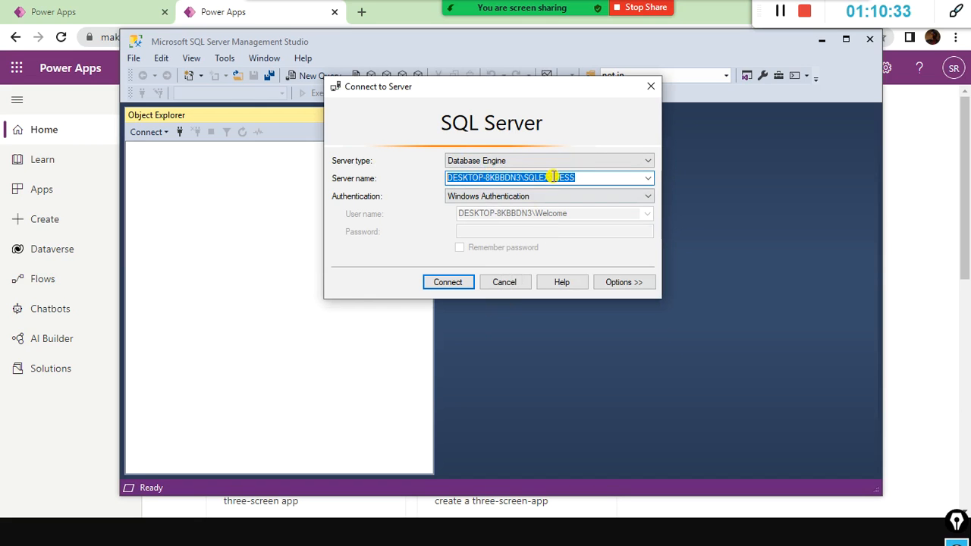
pyautogui.click(501, 280)
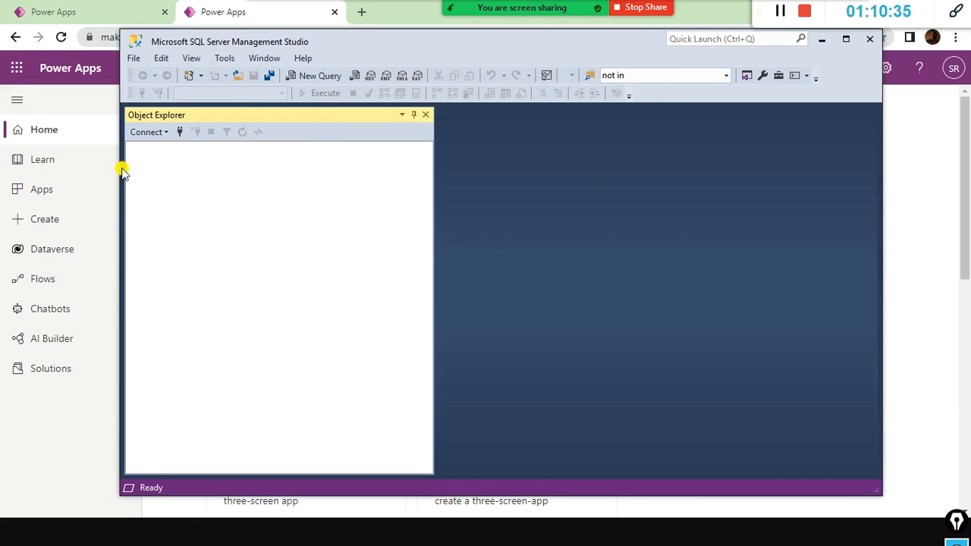
# Switch to Power BI Desktop and replace the server in the SQL Server database dialog with the copied DESKTOP-8KBBDN3\SQLEXPRESS.
pyautogui.hotkey('alt', 'Tab')
pyautogui.hotkey('alt', 'Tab')
pyautogui.hotkey('alt', 'Tab')
pyautogui.hotkey('alt', 'Tab')
pyautogui.hotkey('alt', 'Tab')
pyautogui.hotkey('alt', 'Tab')
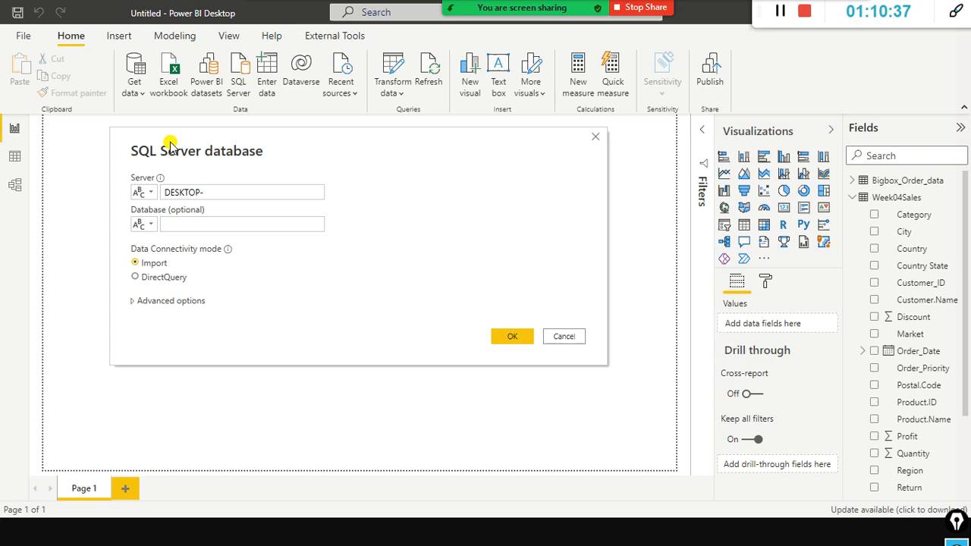
pyautogui.moveTo(235, 191); pyautogui.dragTo(125, 192)
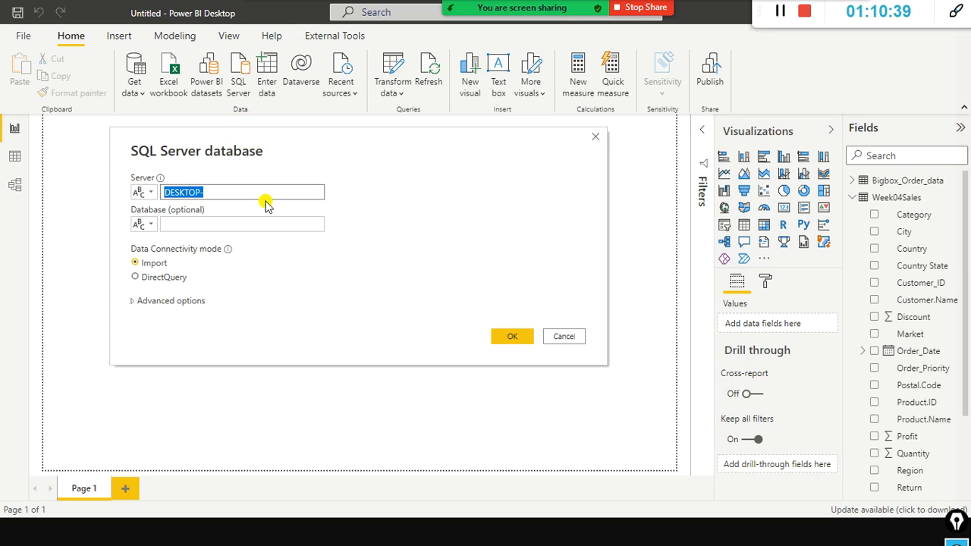
pyautogui.hotkey('ctrl', 'v')
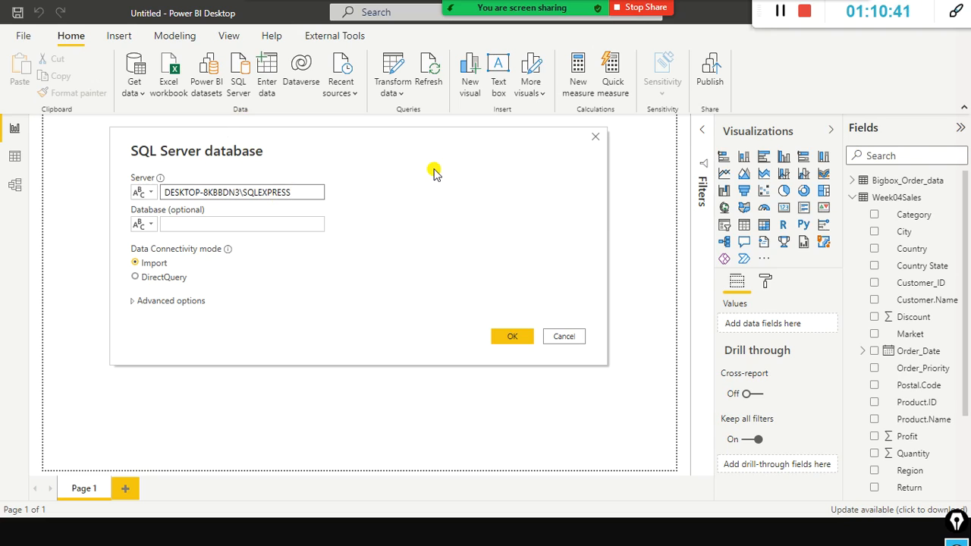
# Enter Sales as the database and connect to it in Import mode.
pyautogui.click(276, 218)
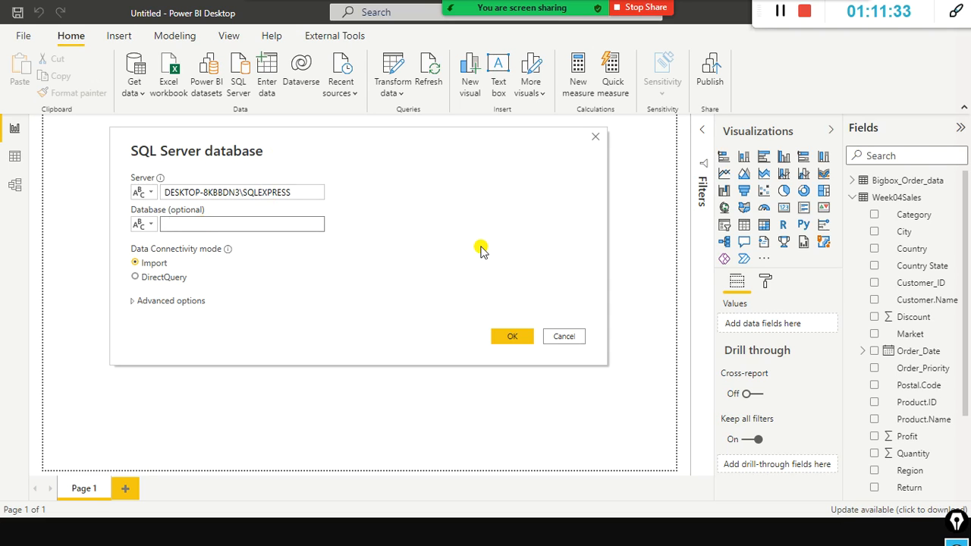
pyautogui.write('les')
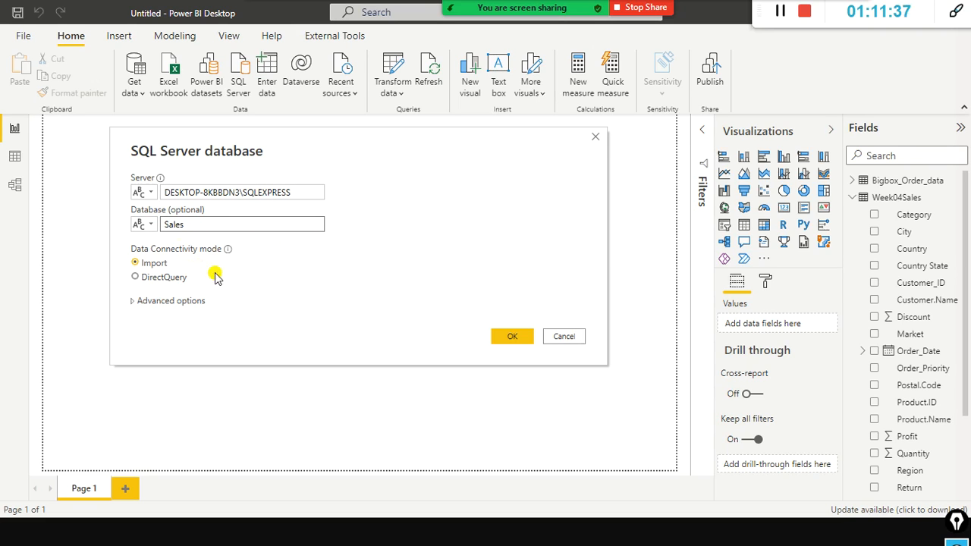
pyautogui.click(520, 339)
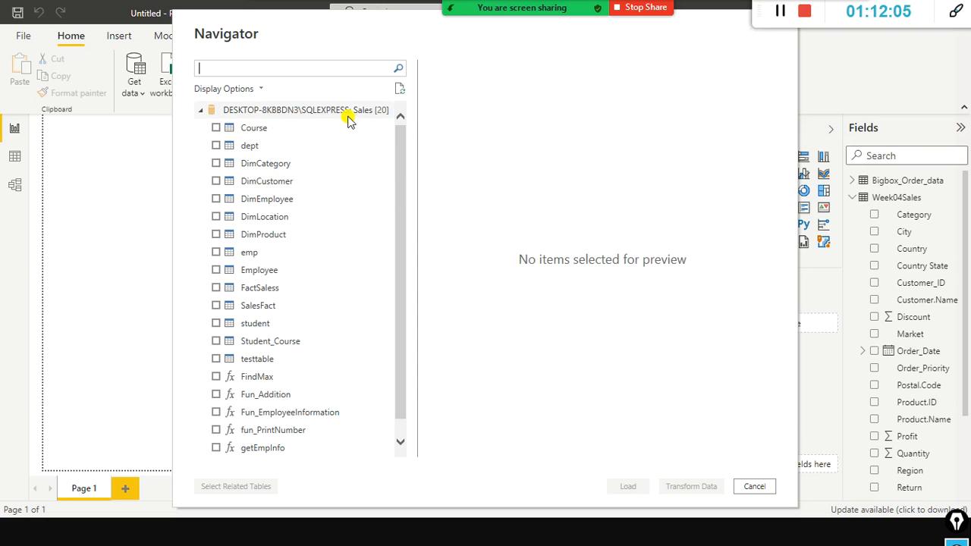
# Tick the DimProduct table of the Sales database and load it into the report.
pyautogui.scroll(-1, 302, 234)
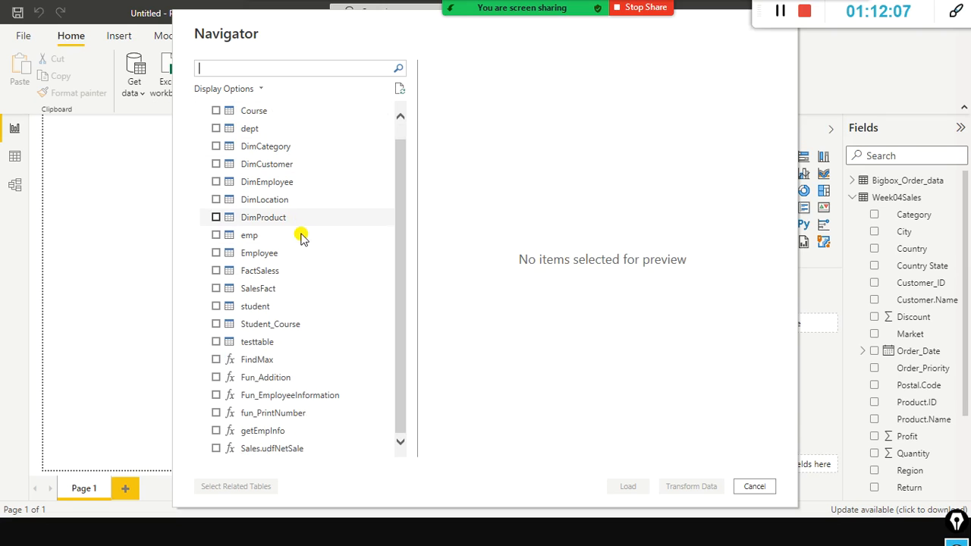
pyautogui.scroll(1, 349, 146)
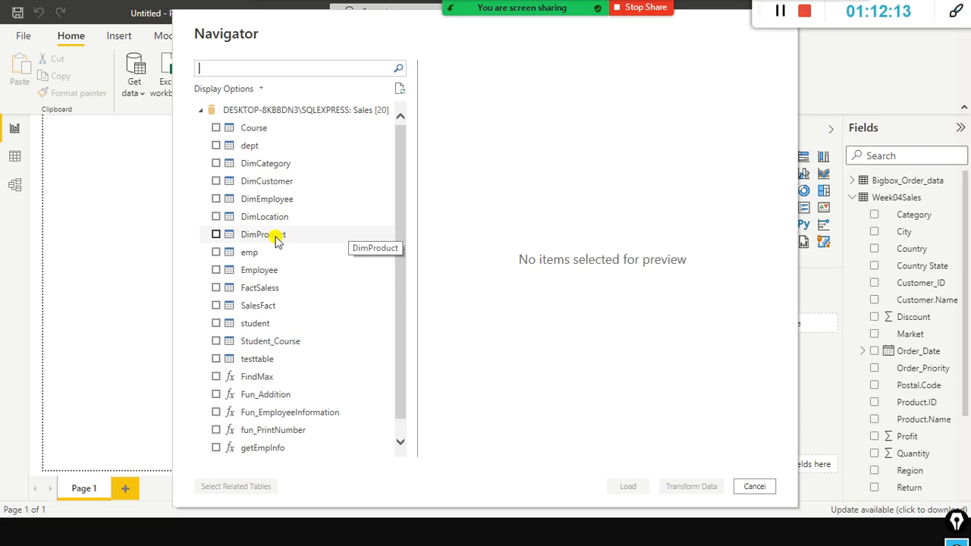
pyautogui.click(215, 235)
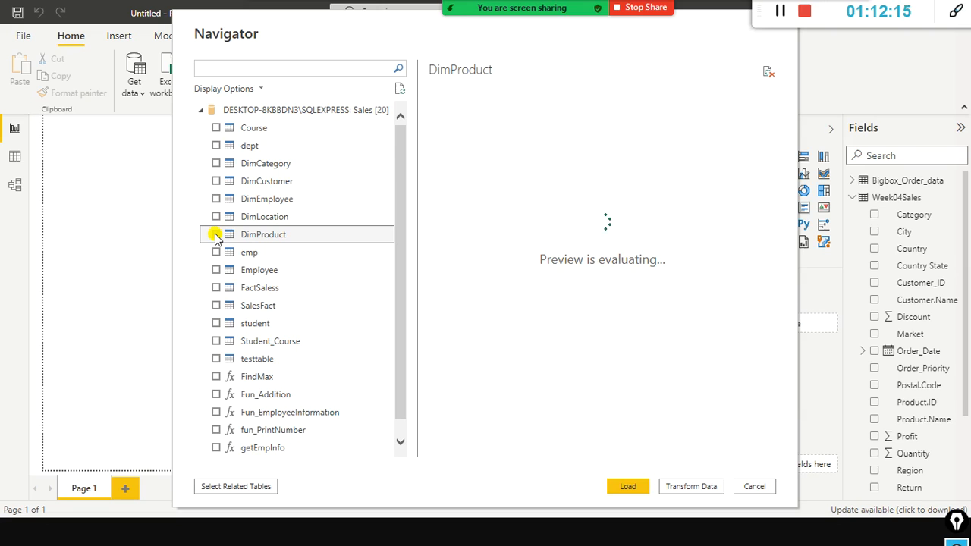
pyautogui.click(216, 236)
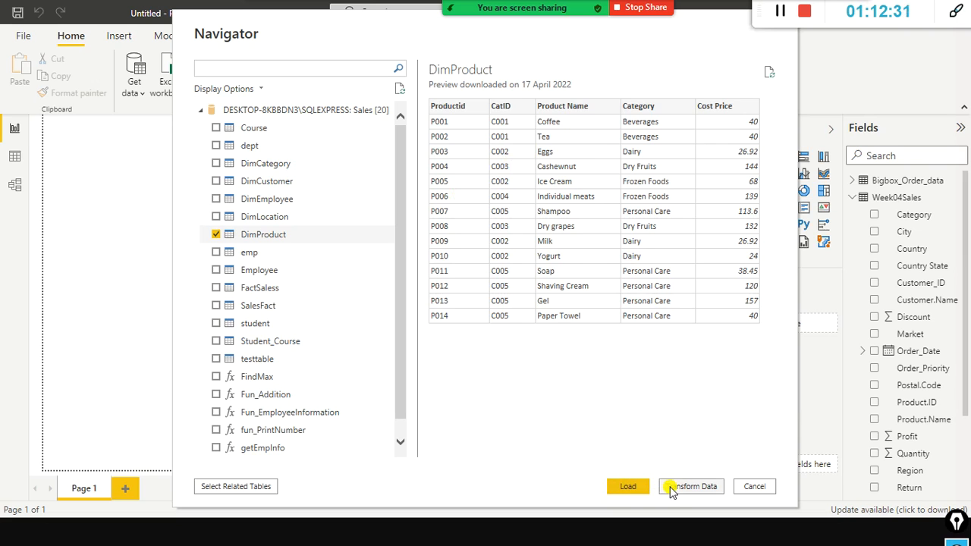
pyautogui.click(626, 490)
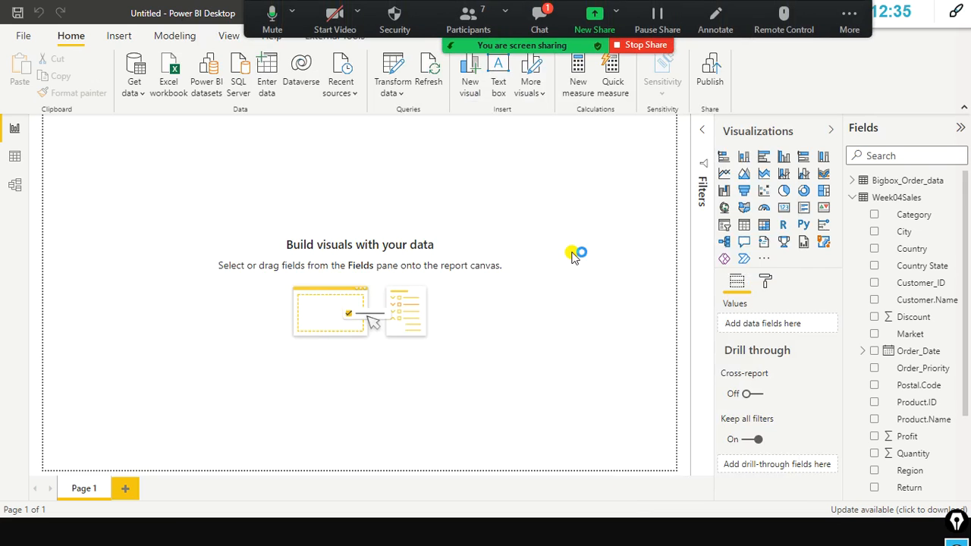
# Read the participants' new messages in the meeting chat and close the chat window.
pyautogui.click(540, 15)
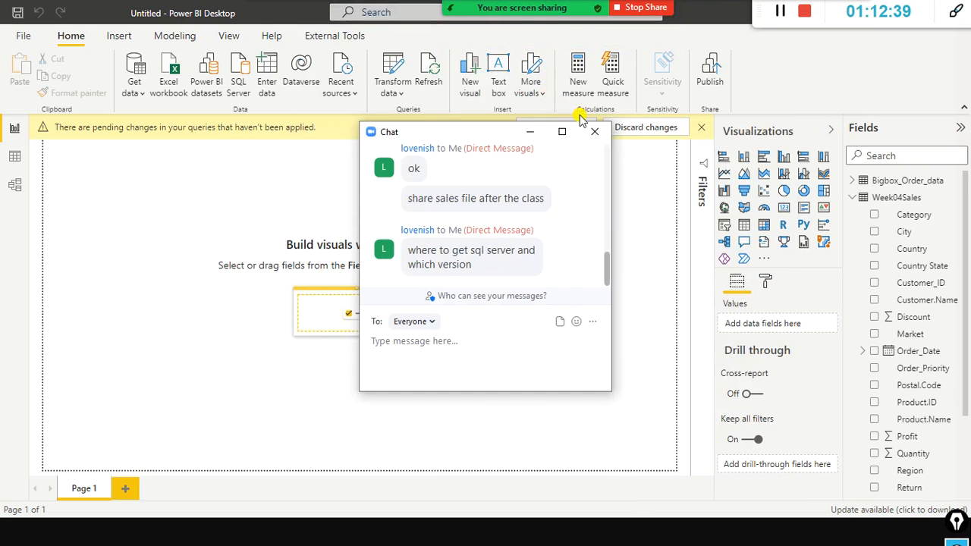
pyautogui.click(594, 131)
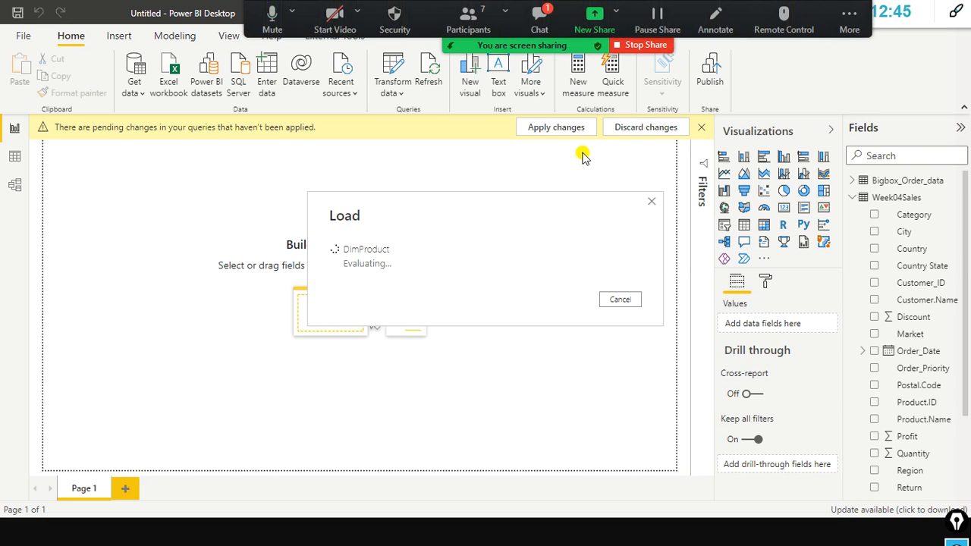
pyautogui.click(540, 18)
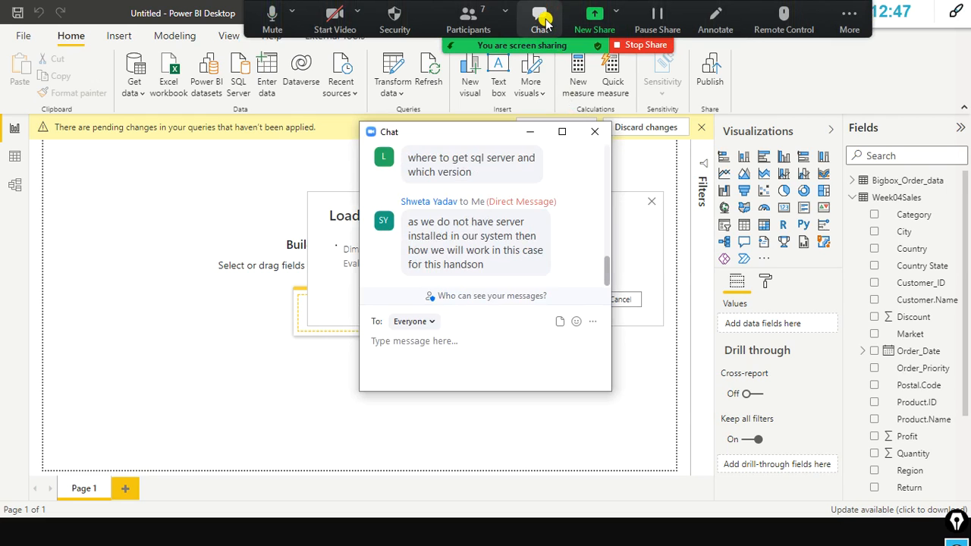
pyautogui.click(581, 138)
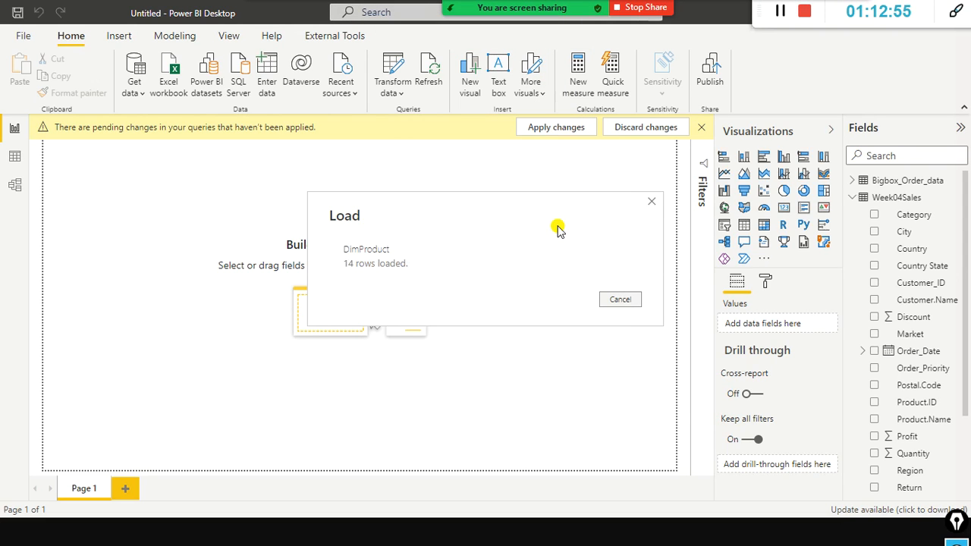
pyautogui.moveTo(558, 229); pyautogui.dragTo(502, 156)
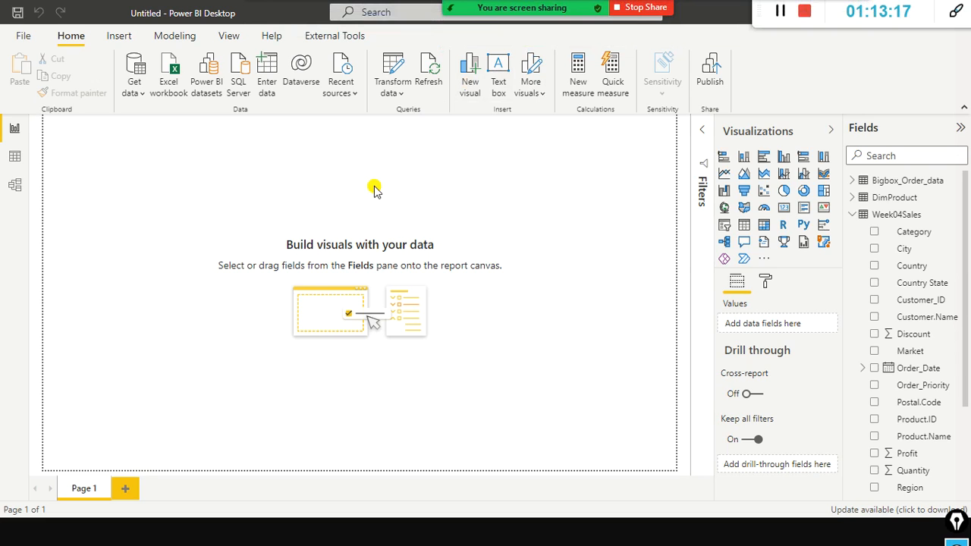
# Switch to the browser window showing Power Apps and open google.com in a new tab.
pyautogui.moveTo(541, 6)
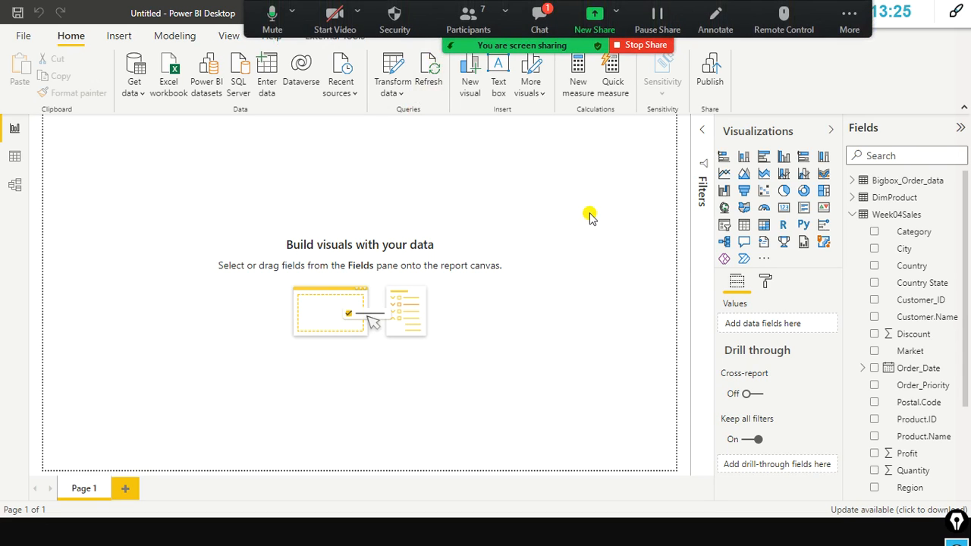
pyautogui.hotkey('alt', 'Tab')
pyautogui.hotkey('alt', 'Tab')
pyautogui.hotkey('alt', 'Tab')
pyautogui.hotkey('alt', 'Tab')
pyautogui.hotkey('alt', 'Tab')
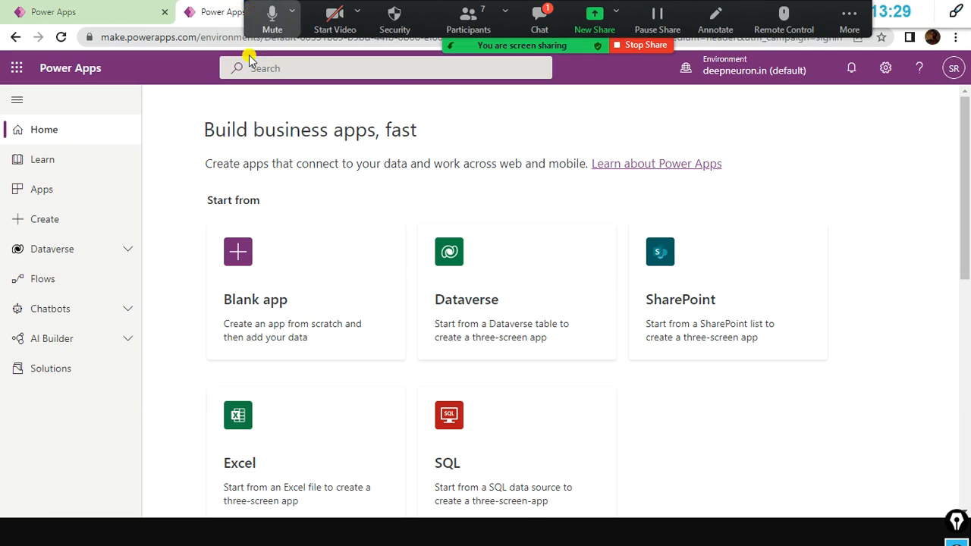
pyautogui.click(362, 12)
pyautogui.click(256, 31)
pyautogui.write('ww')
pyautogui.press('Return')
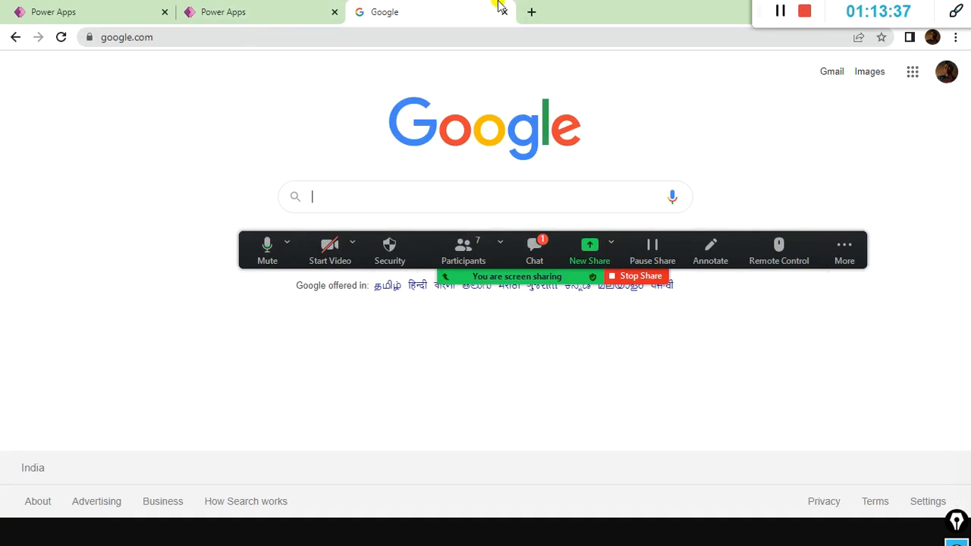
# Mute the meeting microphone and move the floating meeting controls above the Google search box.
pyautogui.click(254, 258)
pyautogui.moveTo(242, 250); pyautogui.dragTo(553, 85)
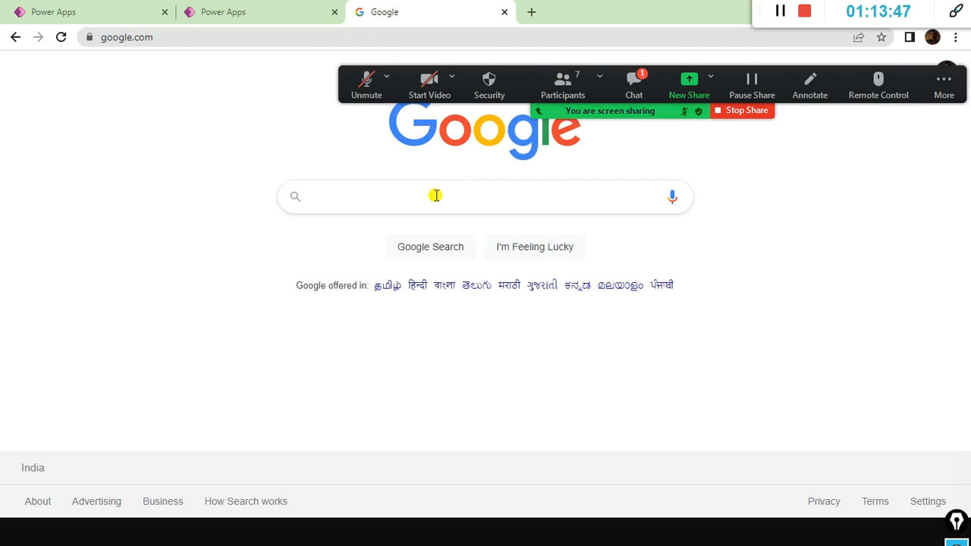
# Unmute the meeting microphone and switch from the browser back to Power BI Desktop.
pyautogui.click(367, 85)
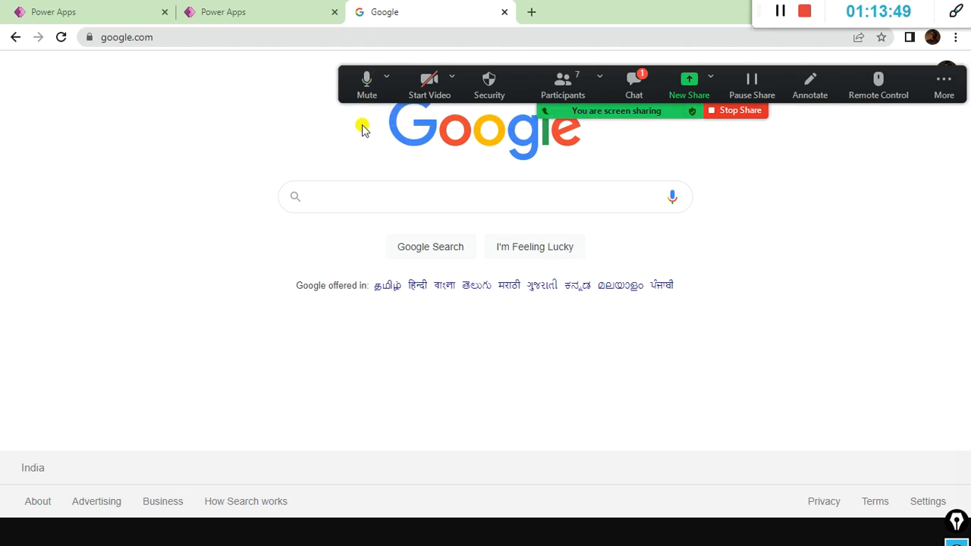
pyautogui.click(345, 195)
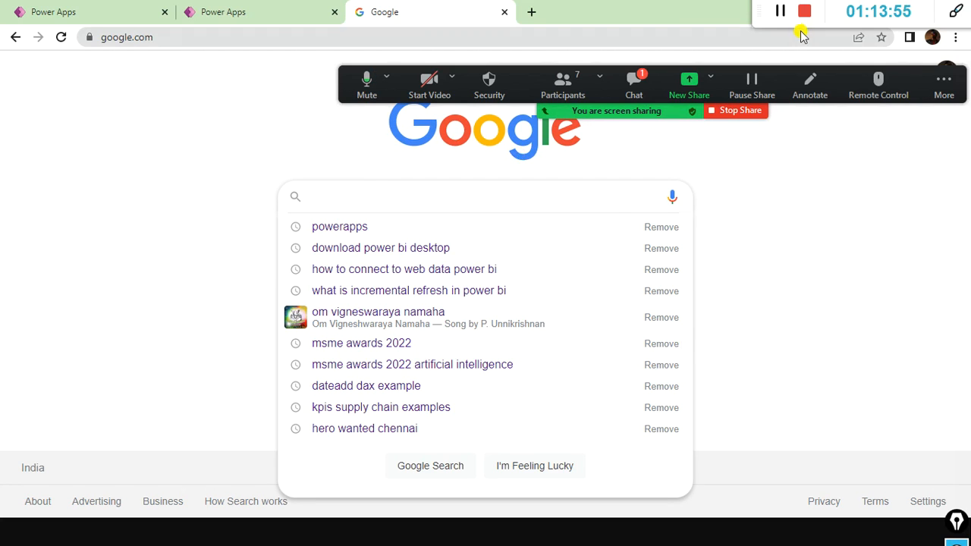
pyautogui.click(784, 12)
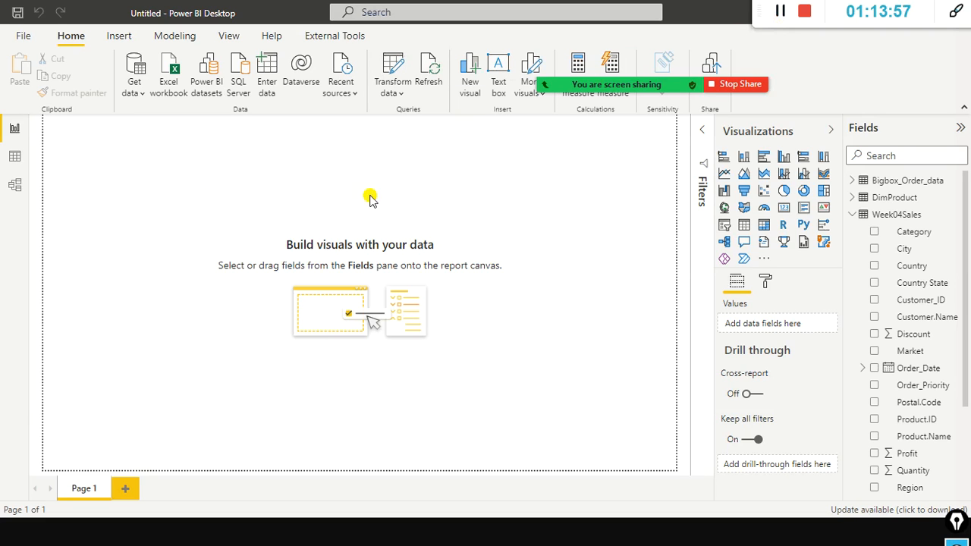
# Collapse the Week04Sales table and expand the DimProduct table to view its fields.
pyautogui.click(854, 214)
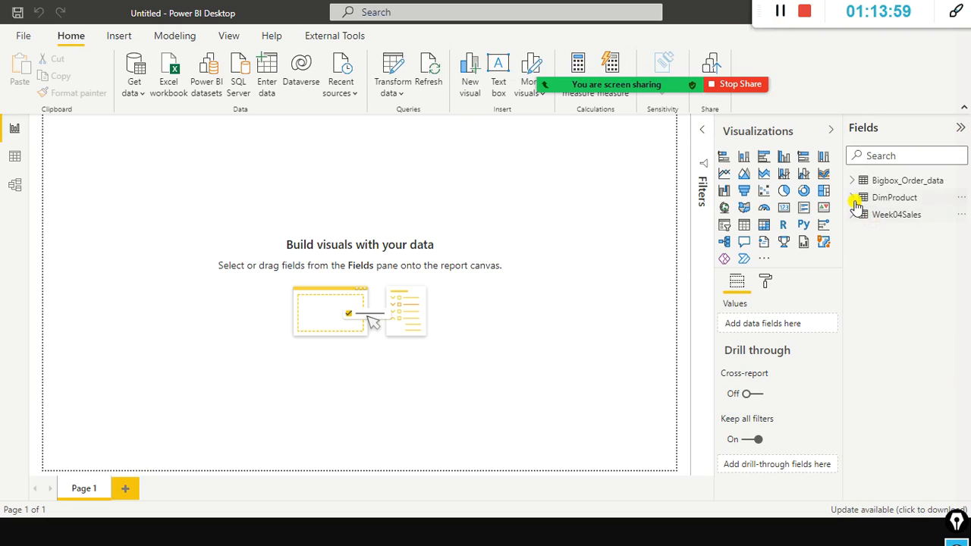
pyautogui.click(854, 199)
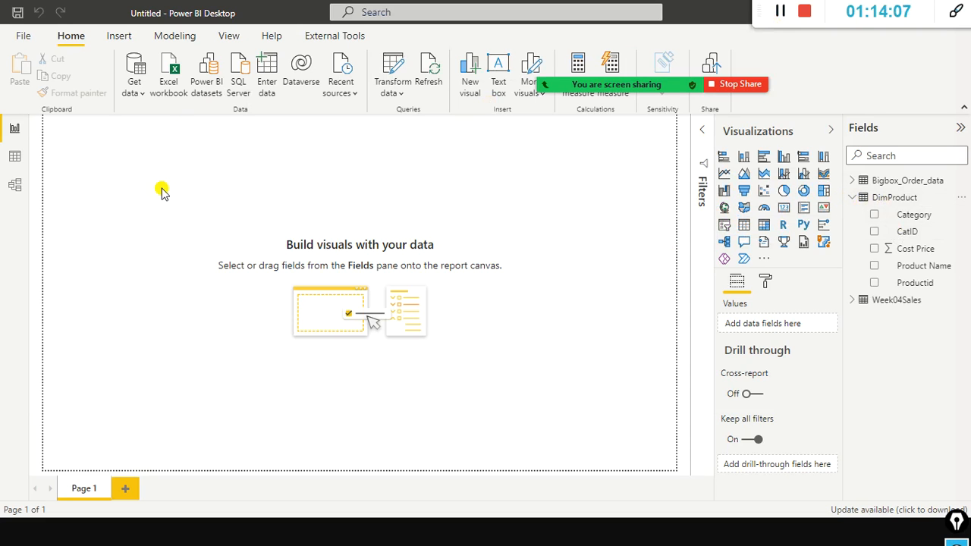
# Start a new SQL Server database connection and enter DESKTOP-8KBBDN3\SQLEXPRESS as the server.
pyautogui.click(133, 91)
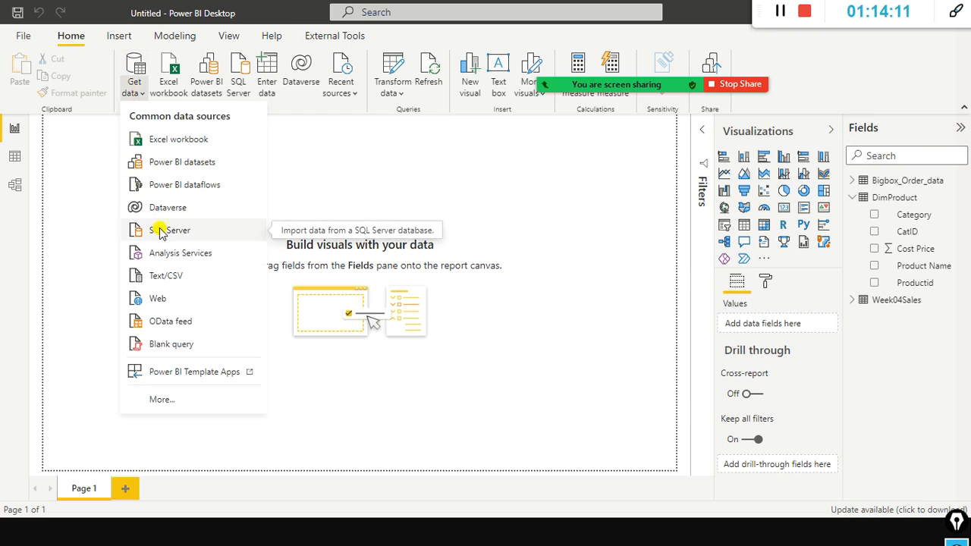
pyautogui.click(160, 229)
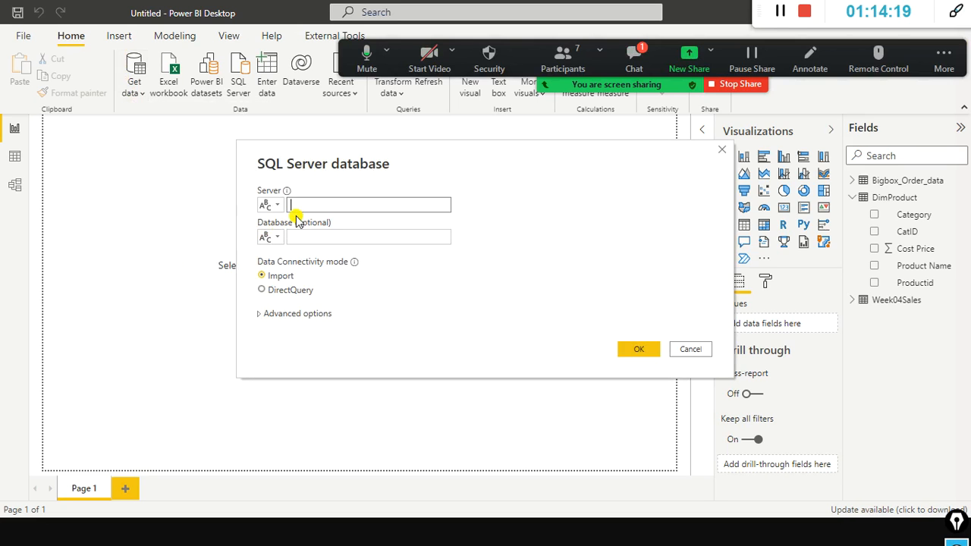
pyautogui.write('DESKTOP-8KBBDN\\SQLEXPRESS')
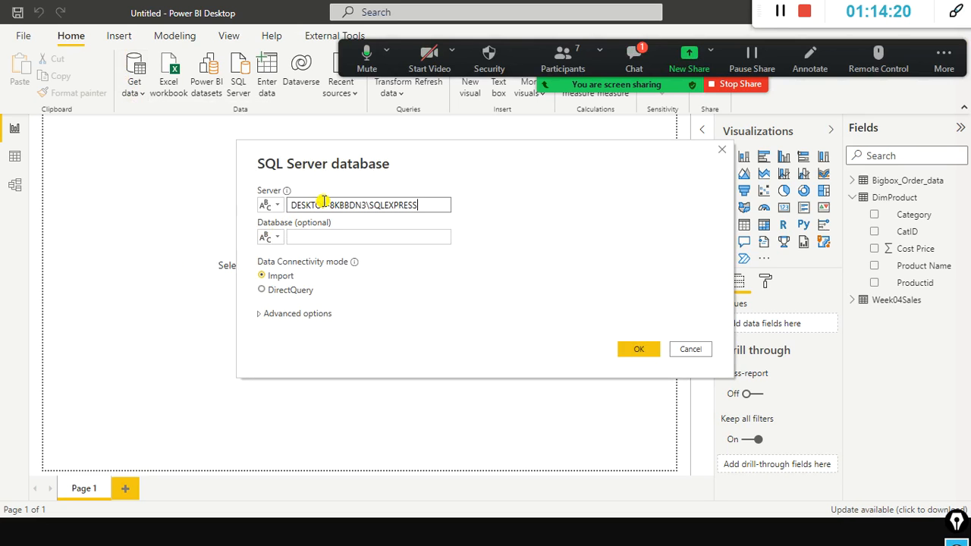
# Check the new meeting chat message and return to the Database field of the SQL Server connection dialog.
pyautogui.click(636, 59)
pyautogui.click(595, 132)
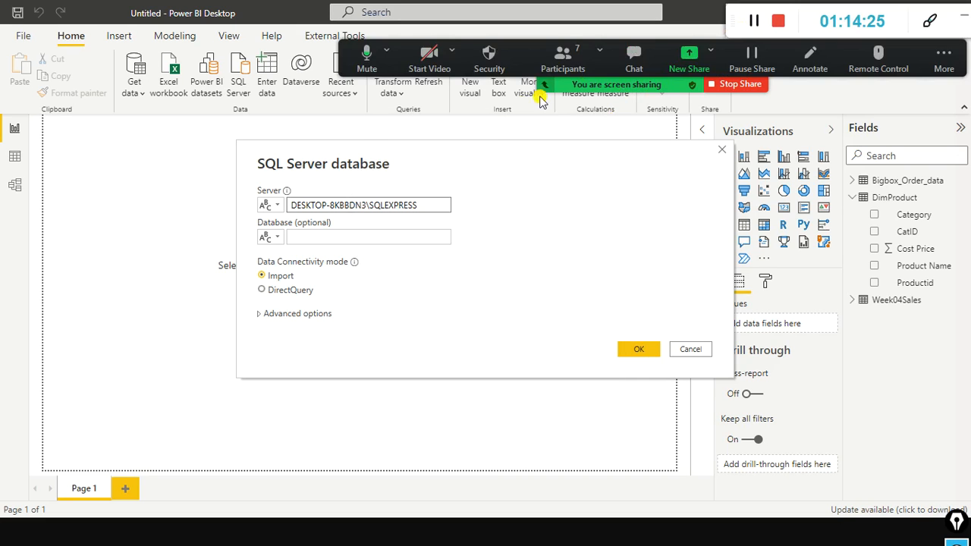
pyautogui.click(365, 240)
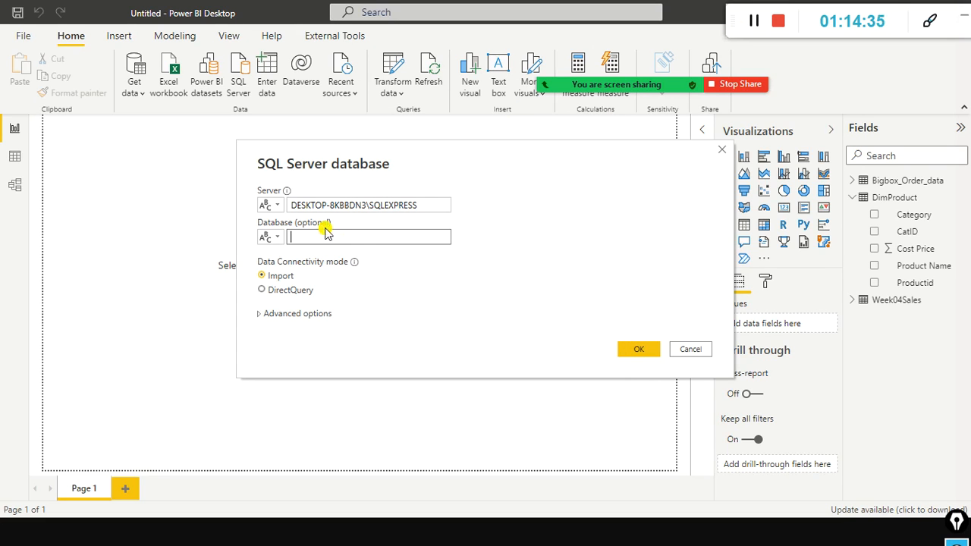
# Highlight the entered server name and switch to the Connect to Server dialog of SQL Server Management Studio.
pyautogui.moveTo(431, 204); pyautogui.dragTo(266, 198)
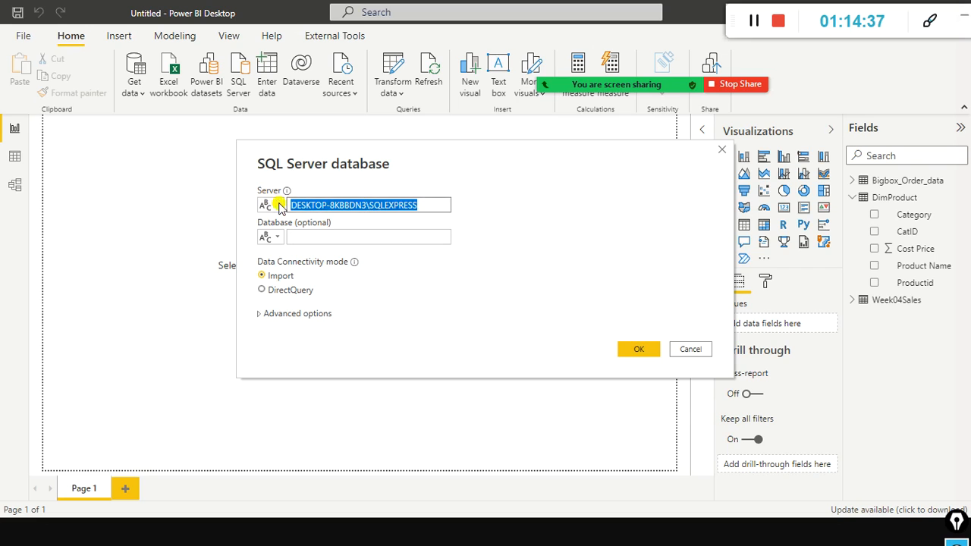
pyautogui.click(341, 205)
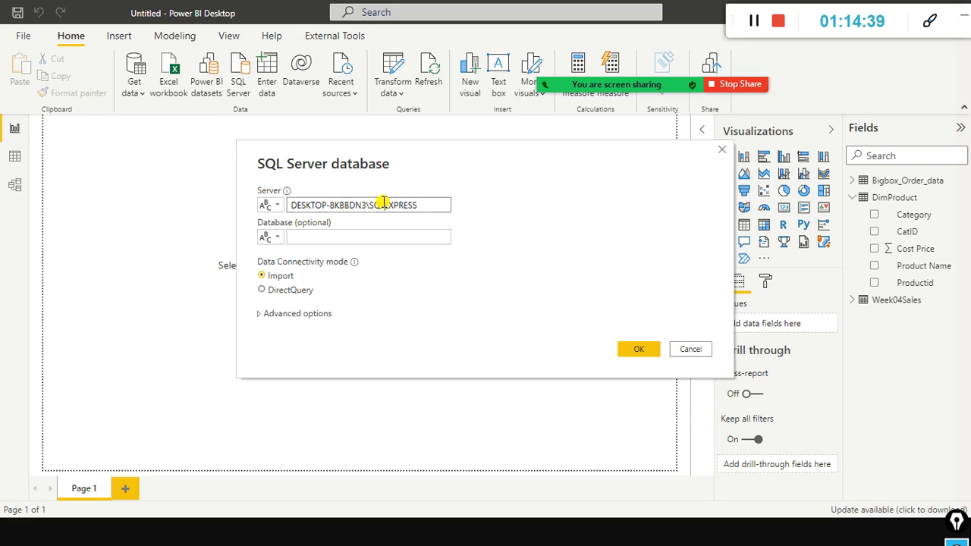
pyautogui.moveTo(427, 203); pyautogui.dragTo(245, 192)
pyautogui.hotkey('alt', 'Tab')
pyautogui.hotkey('alt', 'Tab')
pyautogui.hotkey('alt', 'Tab')
pyautogui.hotkey('alt', 'Tab')
pyautogui.hotkey('alt', 'Tab')
pyautogui.hotkey('alt', 'Tab')
pyautogui.hotkey('alt', 'Tab')
pyautogui.hotkey('alt', 'Tab')
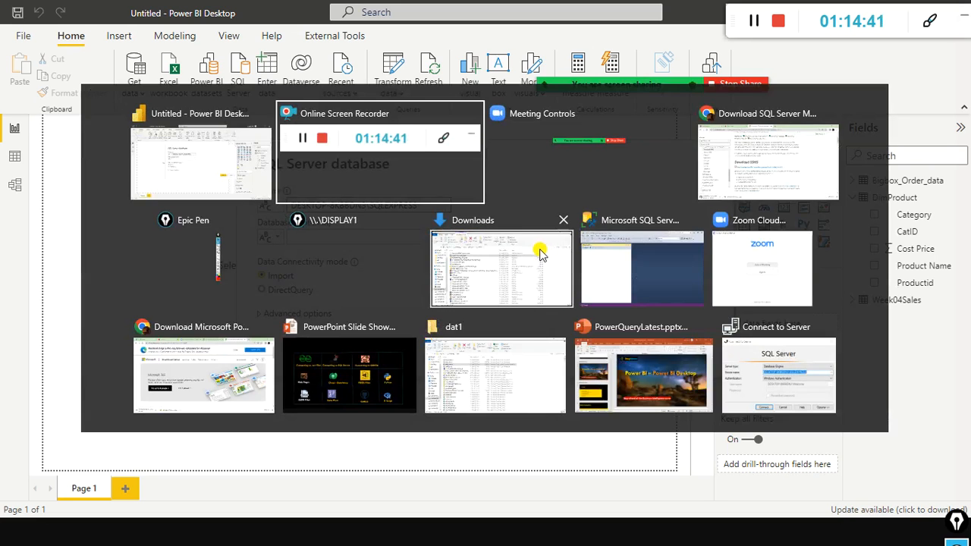
pyautogui.hotkey('alt', 'Tab')
pyautogui.hotkey('alt', 'Tab')
pyautogui.hotkey('alt', 'Tab')
pyautogui.hotkey('alt', 'Tab')
pyautogui.hotkey('alt', 'Tab')
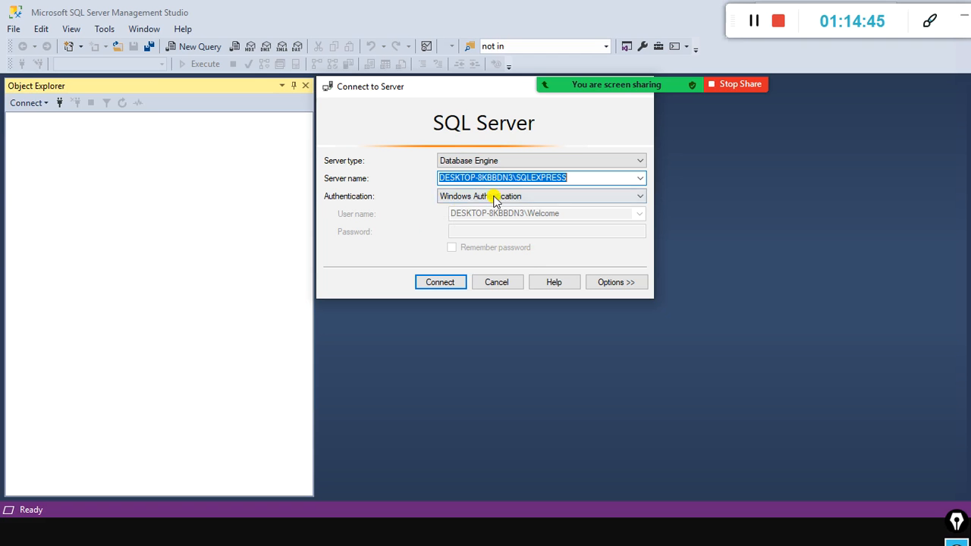
# Copy the full server name from the Connect to Server dialog and switch back to Power BI Desktop.
pyautogui.moveTo(565, 178); pyautogui.dragTo(379, 172)
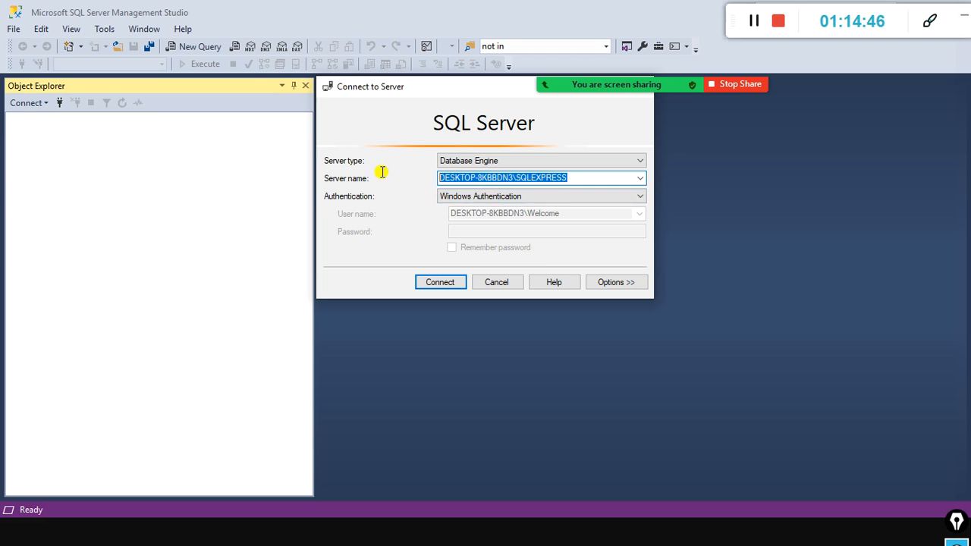
pyautogui.rightClick(499, 182)
pyautogui.click(536, 229)
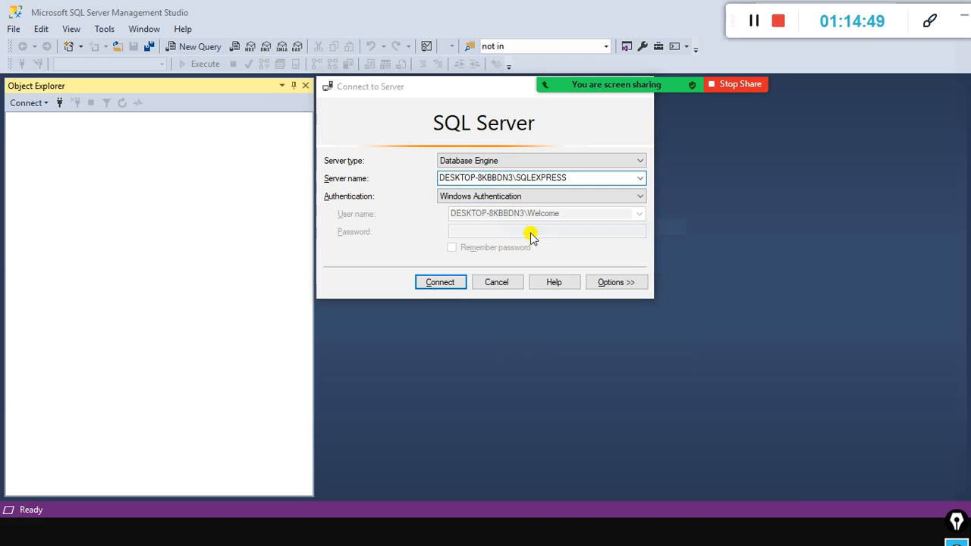
pyautogui.hotkey('alt', 'Tab')
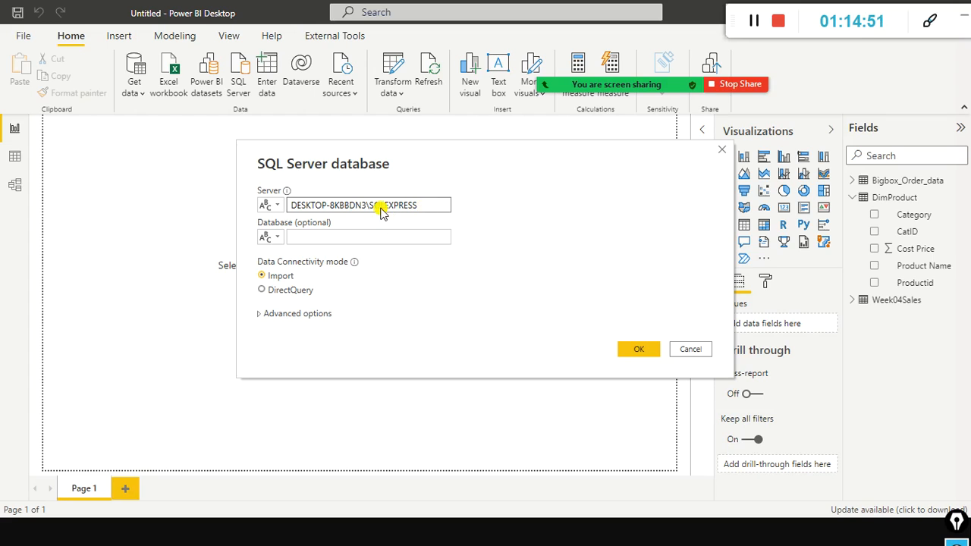
# Enter Sales as the database, mark the data connectivity options with a red rectangle, and choose DirectQuery.
pyautogui.click(331, 235)
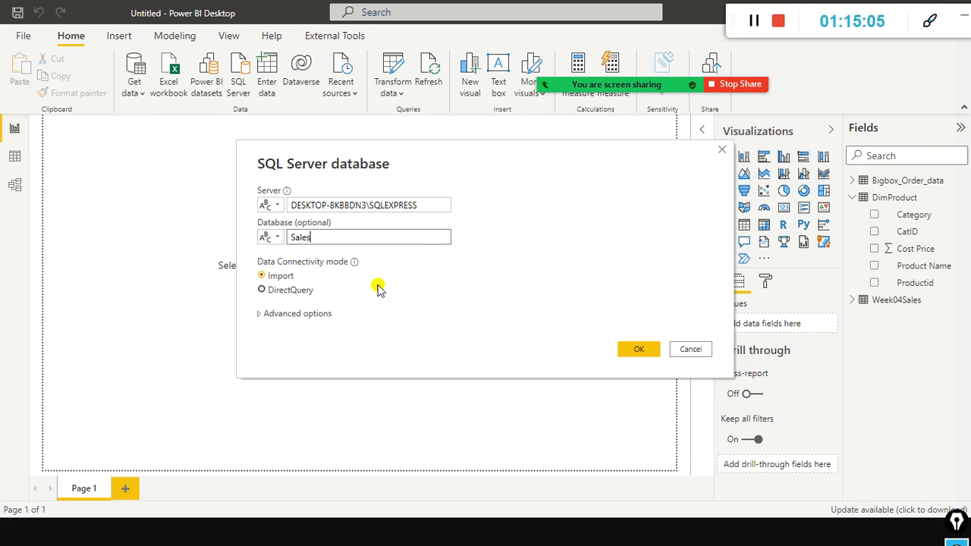
pyautogui.moveTo(244, 248)
pyautogui.mouseDown()
pyautogui.moveTo(243, 292)
pyautogui.moveTo(364, 306)
pyautogui.moveTo(385, 299)
pyautogui.mouseUp()
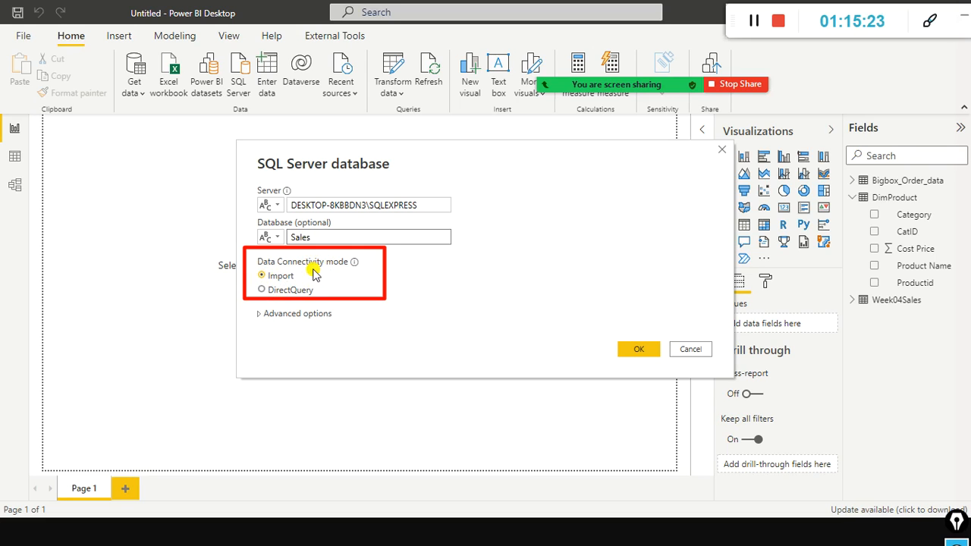
pyautogui.click(261, 290)
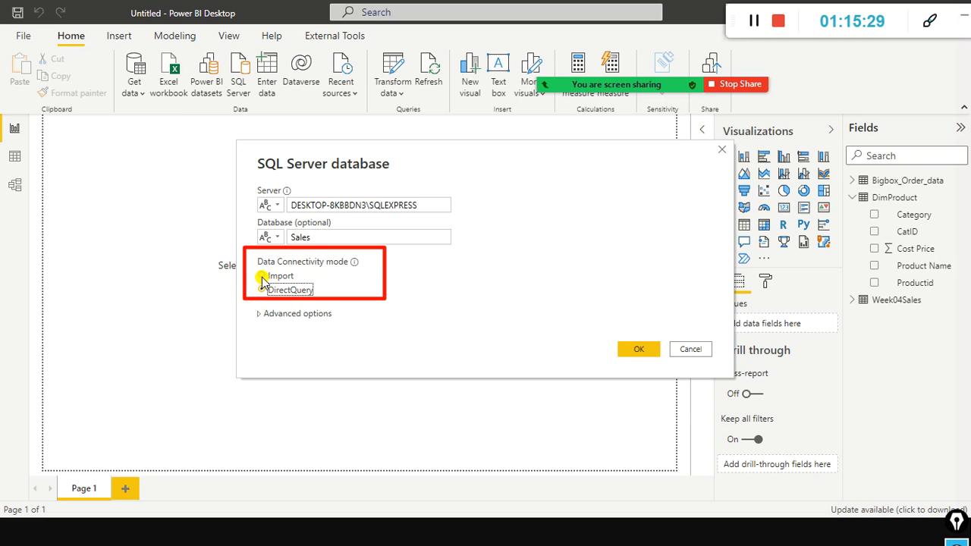
# Expand the advanced options and review the SQL statement field together with the Database field it depends on.
pyautogui.click(256, 318)
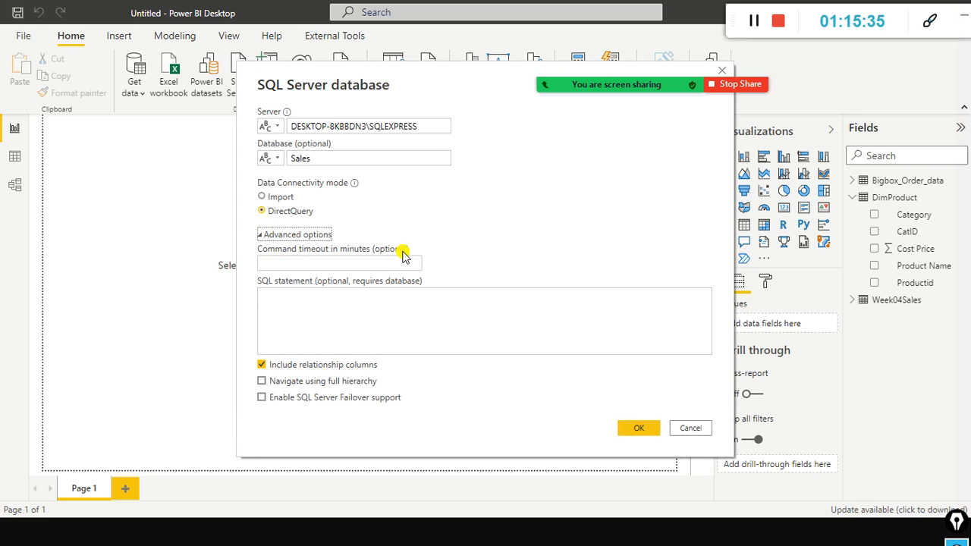
pyautogui.click(392, 328)
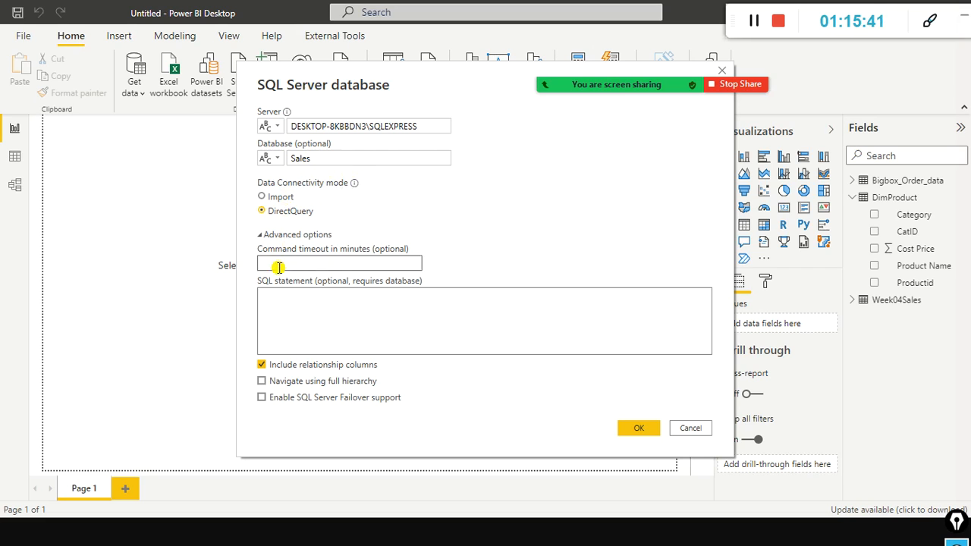
pyautogui.click(339, 157)
pyautogui.click(381, 319)
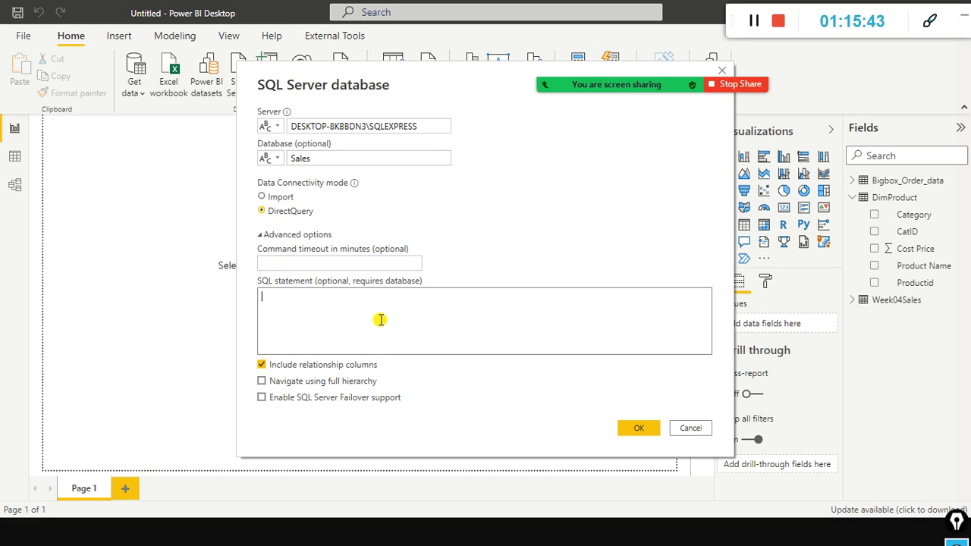
pyautogui.click(368, 160)
pyautogui.click(322, 314)
pyautogui.click(371, 159)
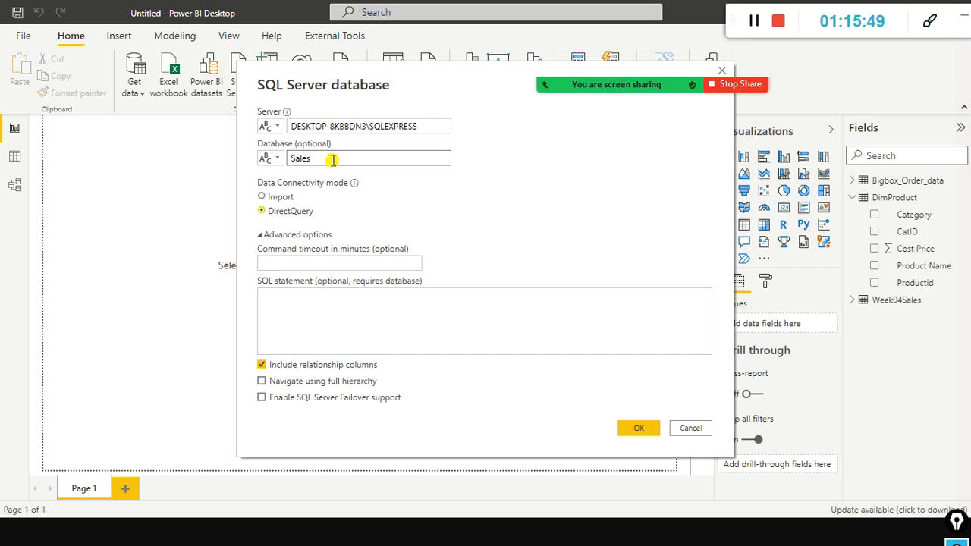
# Compare the Import and DirectQuery connectivity modes, return to Import and cancel the SQL Server connection.
pyautogui.click(271, 198)
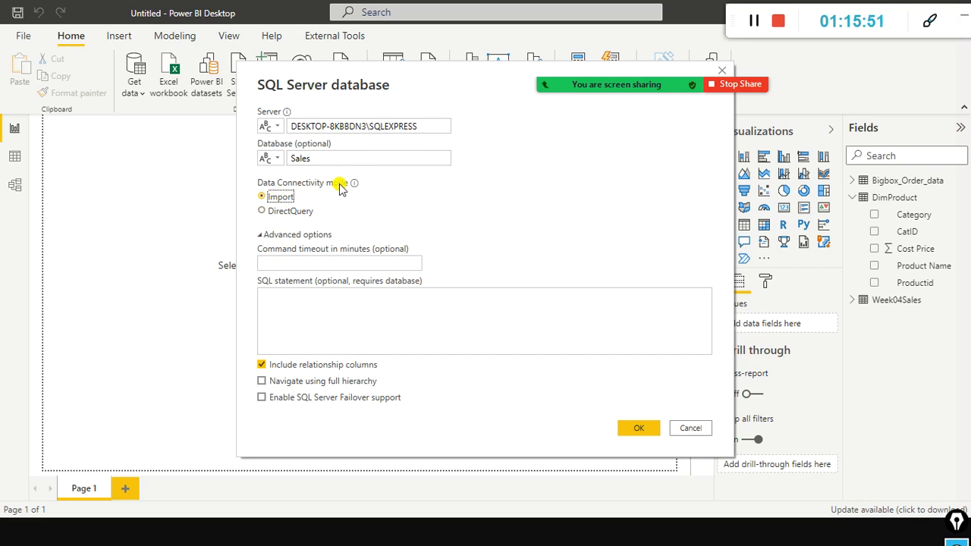
pyautogui.click(366, 130)
pyautogui.click(343, 155)
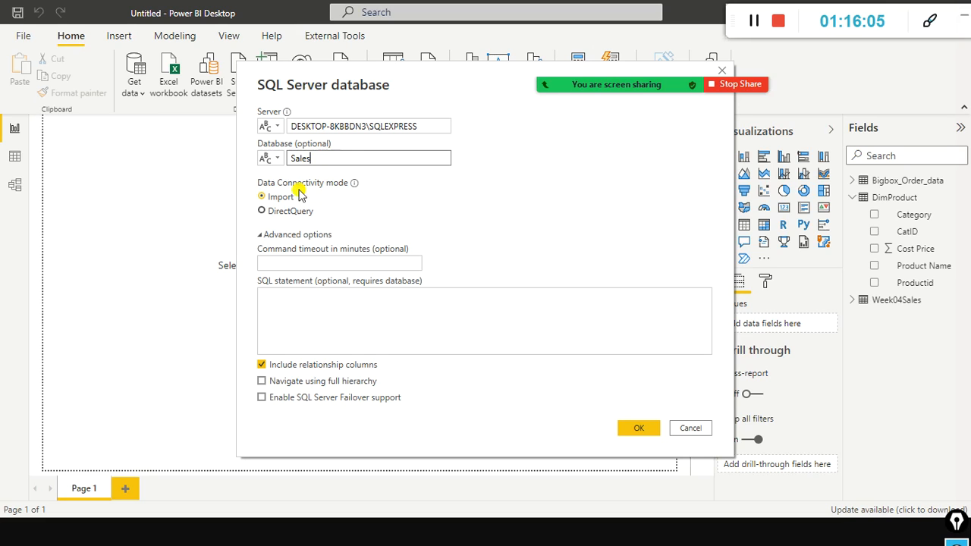
pyautogui.click(345, 299)
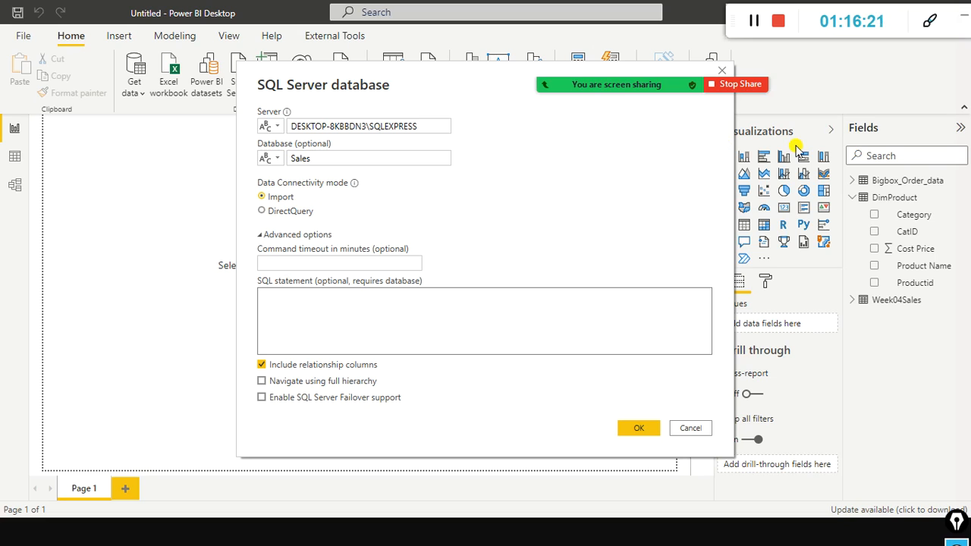
pyautogui.click(598, 208)
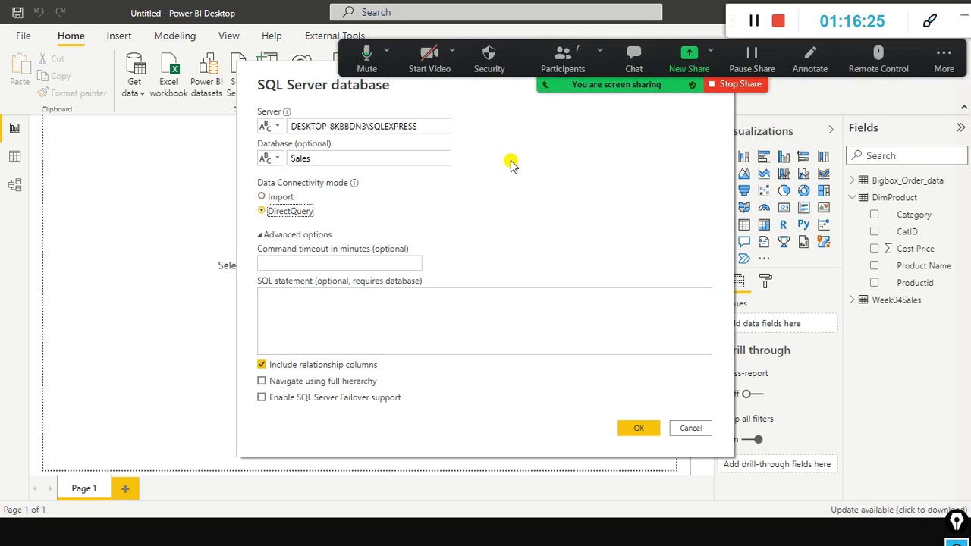
pyautogui.click(279, 196)
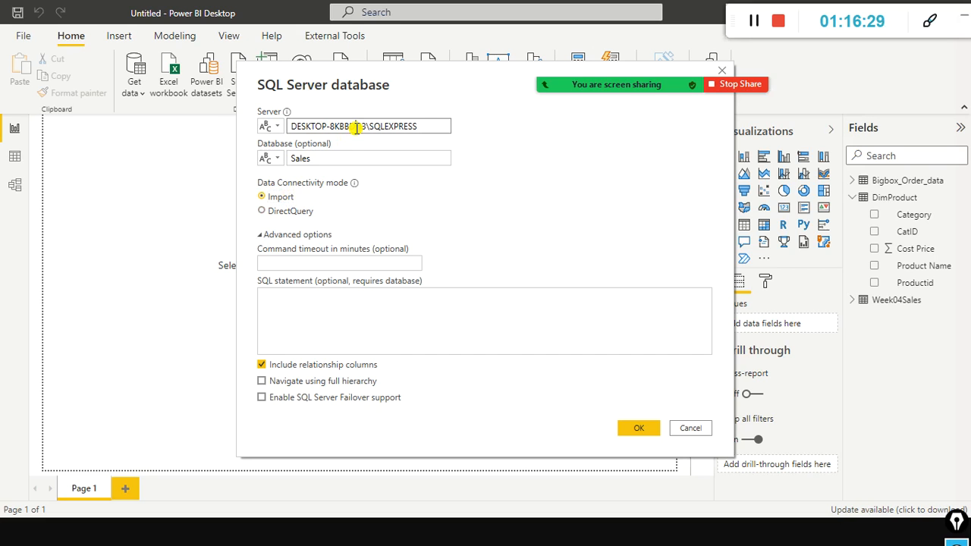
pyautogui.click(690, 428)
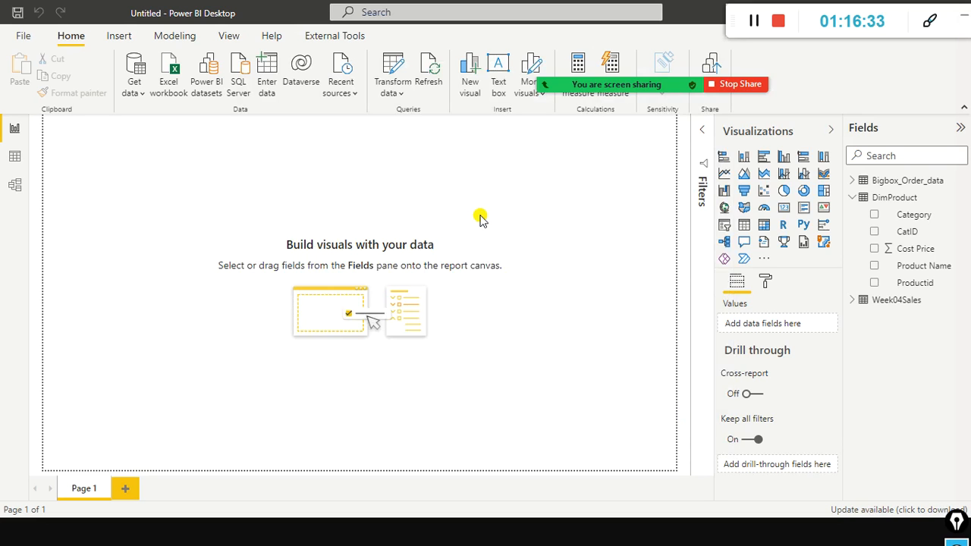
# Switch to SQL Server Management Studio to view its Connect to Server dialog.
pyautogui.hotkey('alt', 'Tab')
pyautogui.hotkey('alt', 'Tab')
pyautogui.hotkey('alt', 'Tab')
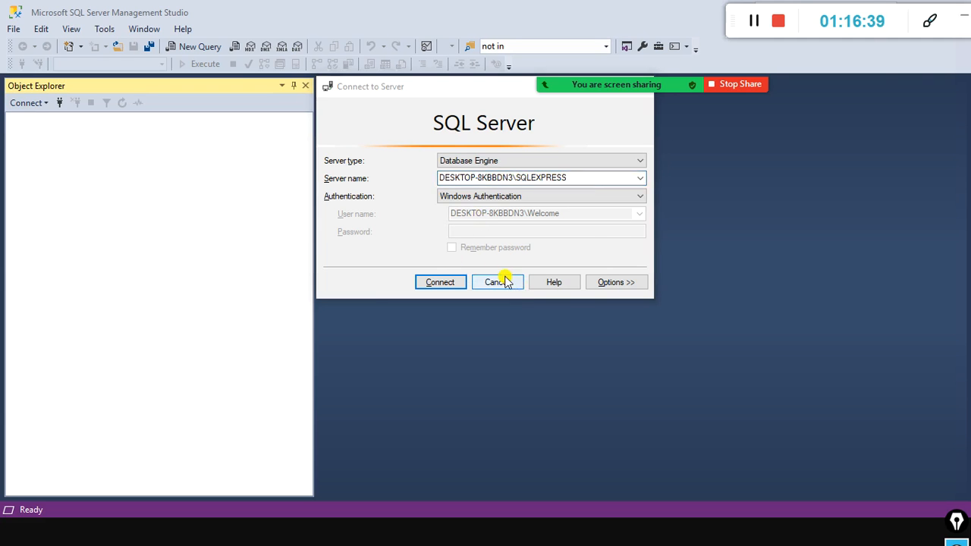
# Switch to the browser's SSMS download page and show the downloaded SSMS-Setup-ENU installer in its folder.
pyautogui.hotkey('alt', 'Tab')
pyautogui.hotkey('alt', 'Tab')
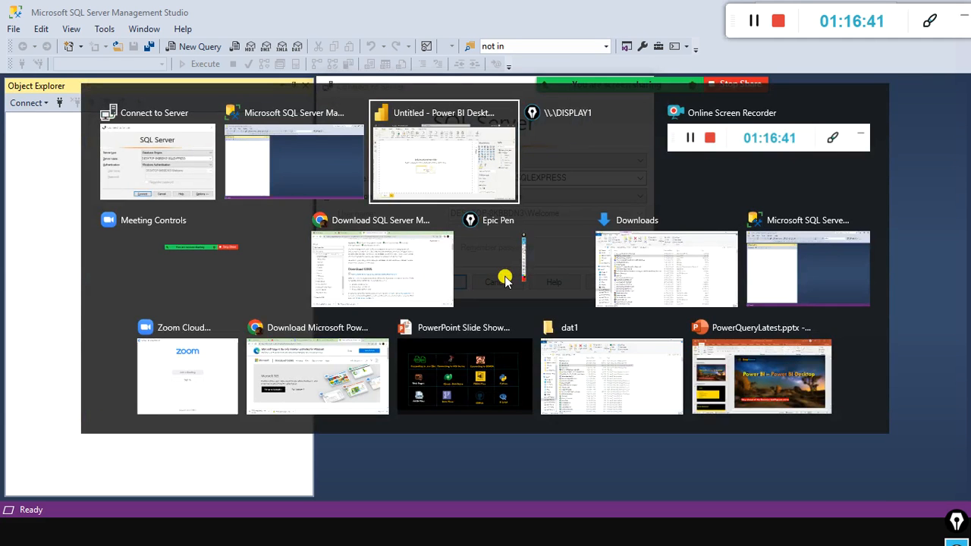
pyautogui.hotkey('alt', 'Tab')
pyautogui.hotkey('alt', 'Tab')
pyautogui.hotkey('alt', 'Tab')
pyautogui.hotkey('alt', 'Tab')
pyautogui.hotkey('alt', 'Tab')
pyautogui.hotkey('alt', 'Tab')
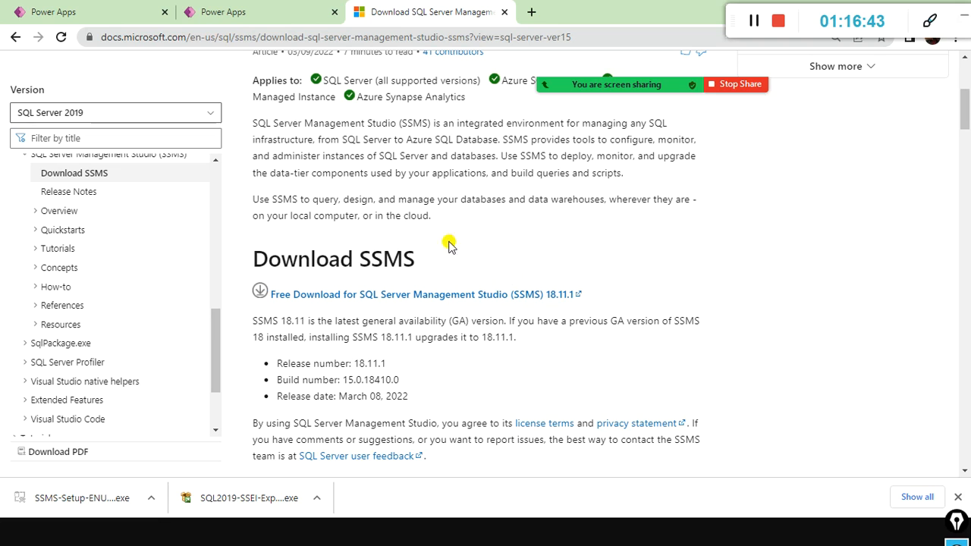
pyautogui.rightClick(81, 504)
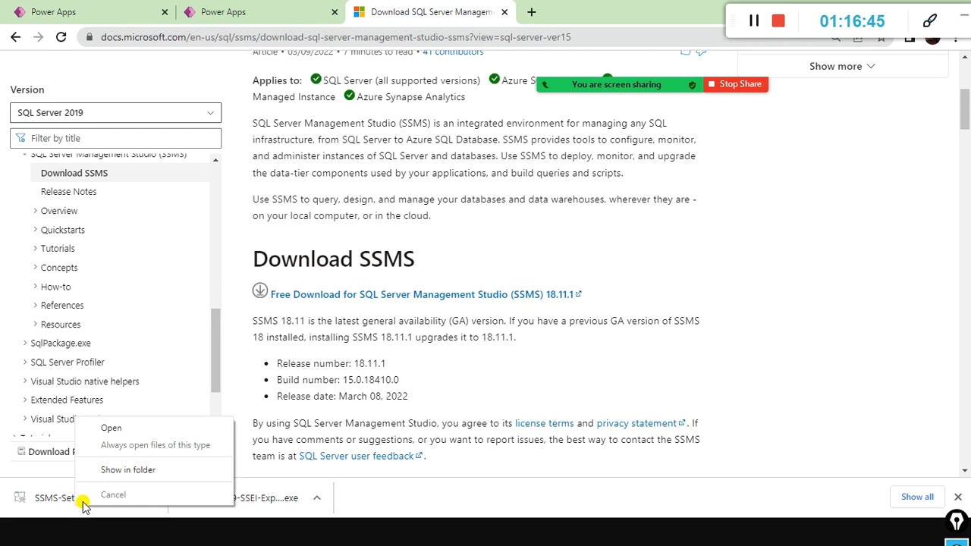
pyautogui.click(128, 470)
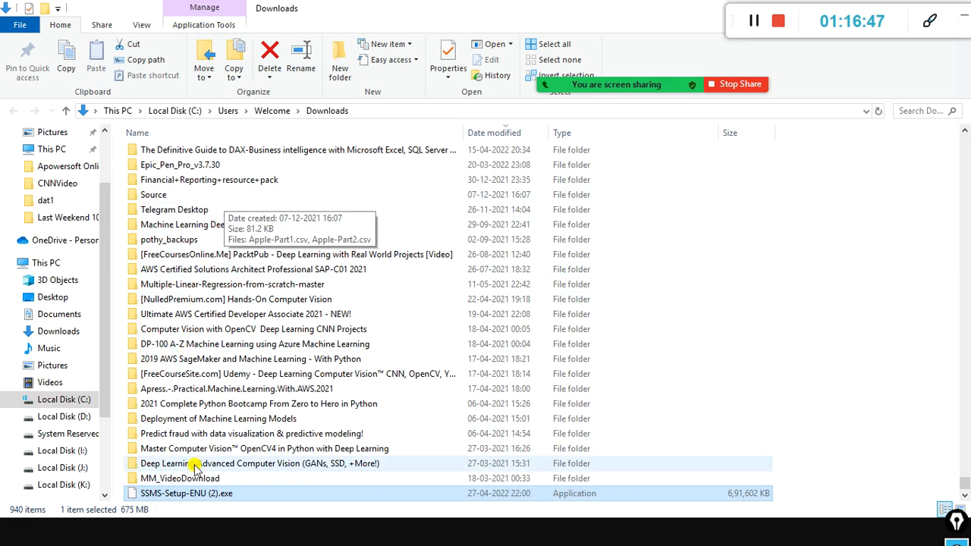
# Switch to Power BI Desktop and mute all current and new participants in the Zoom meeting.
pyautogui.hotkey('alt', 'Tab')
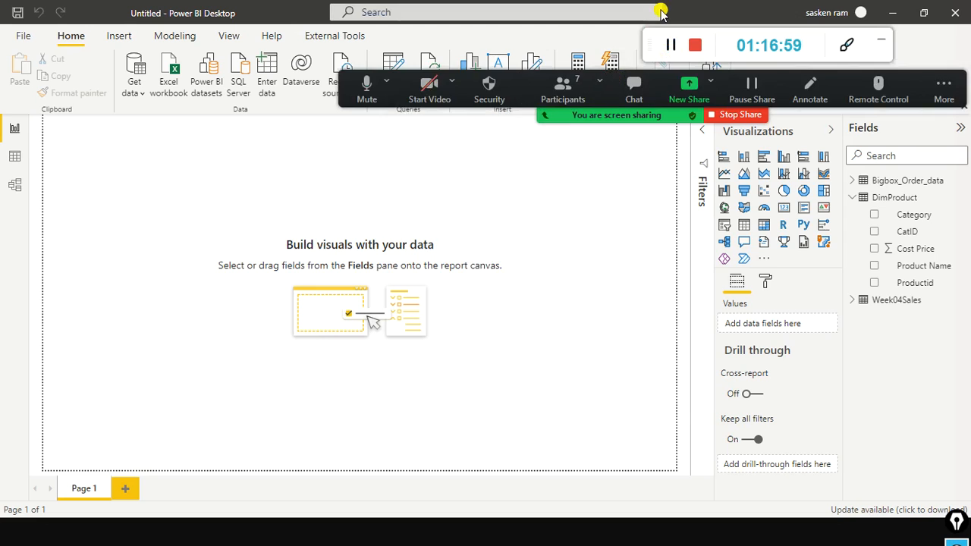
pyautogui.moveTo(568, 123)
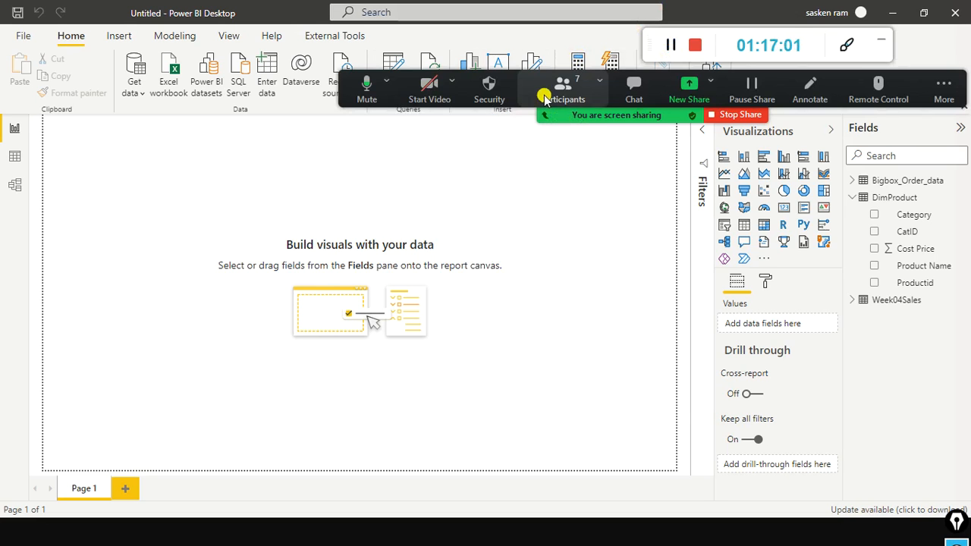
pyautogui.click(563, 91)
pyautogui.scroll(-2, 488, 282)
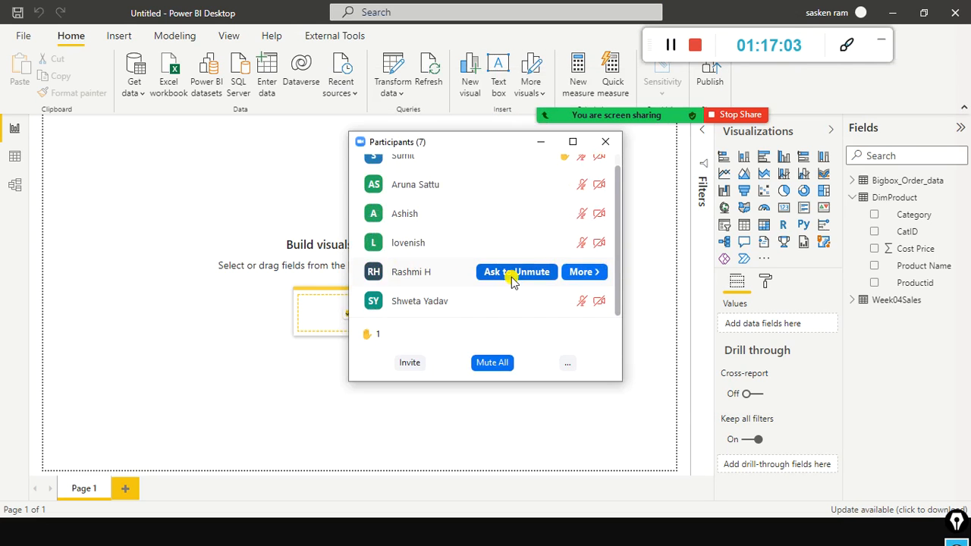
pyautogui.click(478, 360)
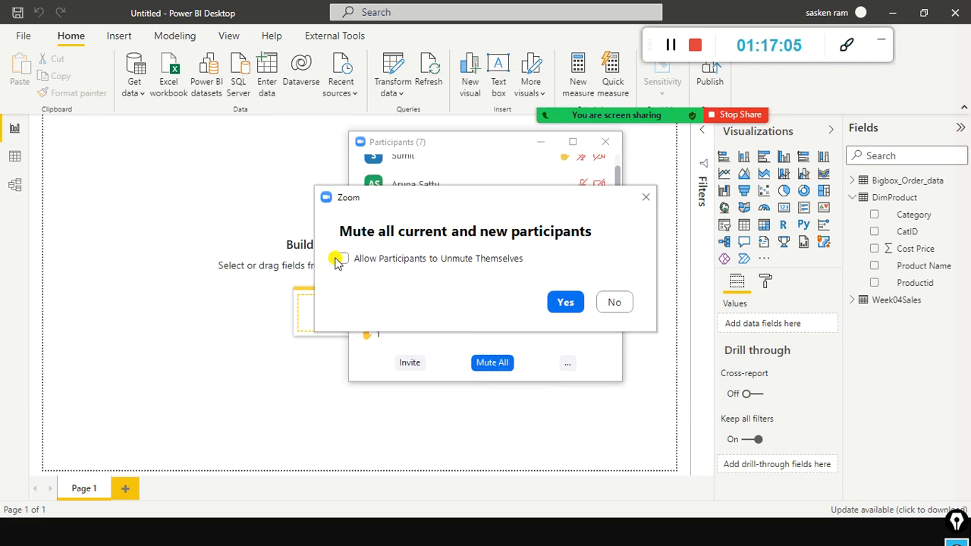
pyautogui.click(565, 302)
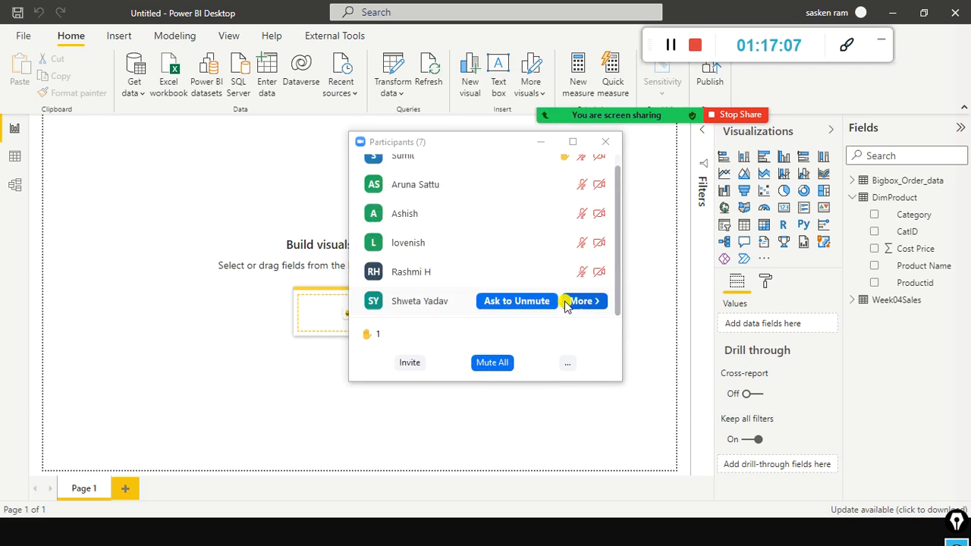
pyautogui.scroll(2, 516, 303)
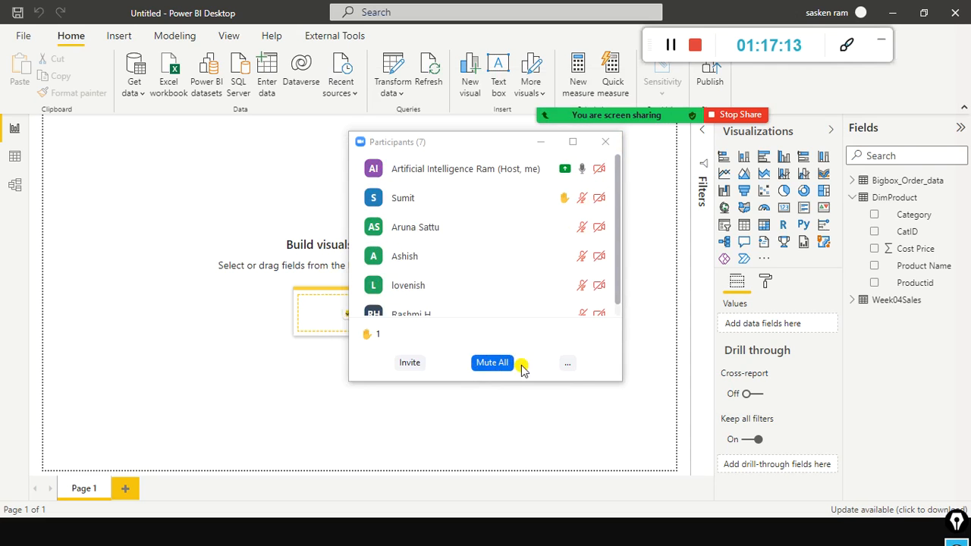
pyautogui.click(611, 143)
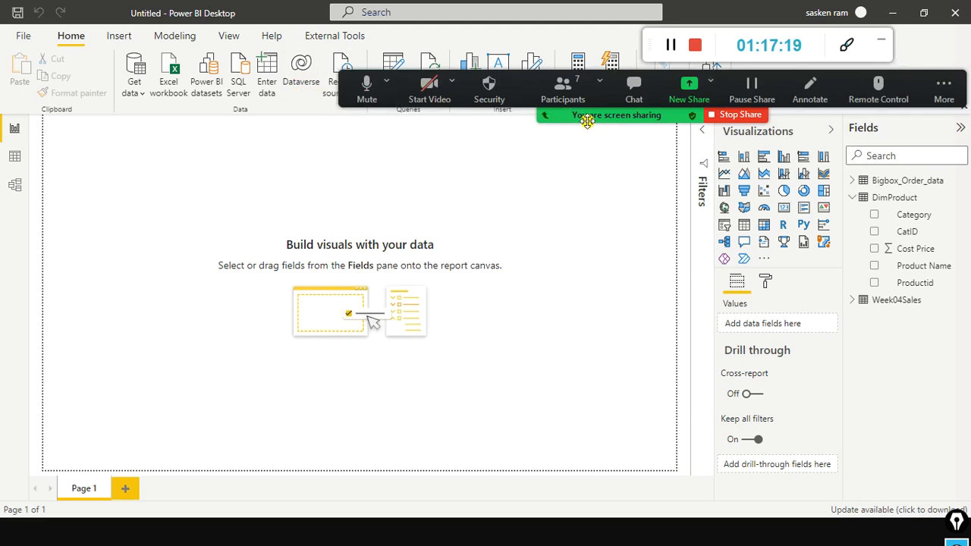
# Move the meeting controls clear of the ribbon and open an OData feed connection with its Basic URL field ready for entry.
pyautogui.moveTo(354, 87); pyautogui.dragTo(251, 54)
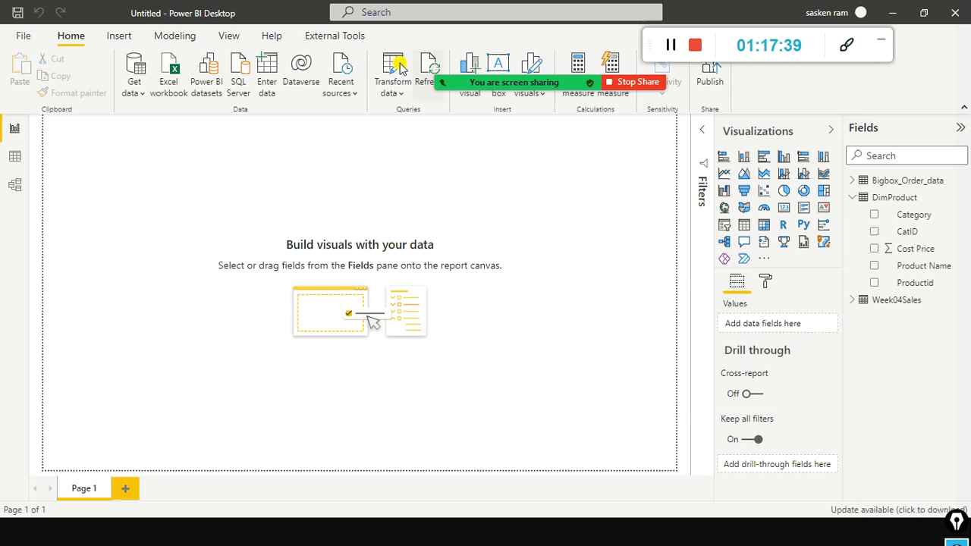
pyautogui.click(143, 98)
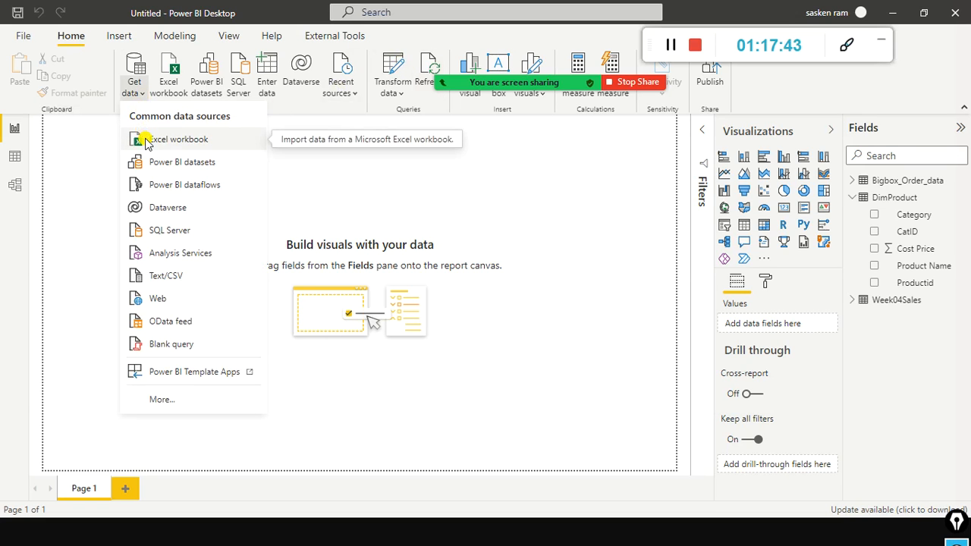
pyautogui.click(174, 323)
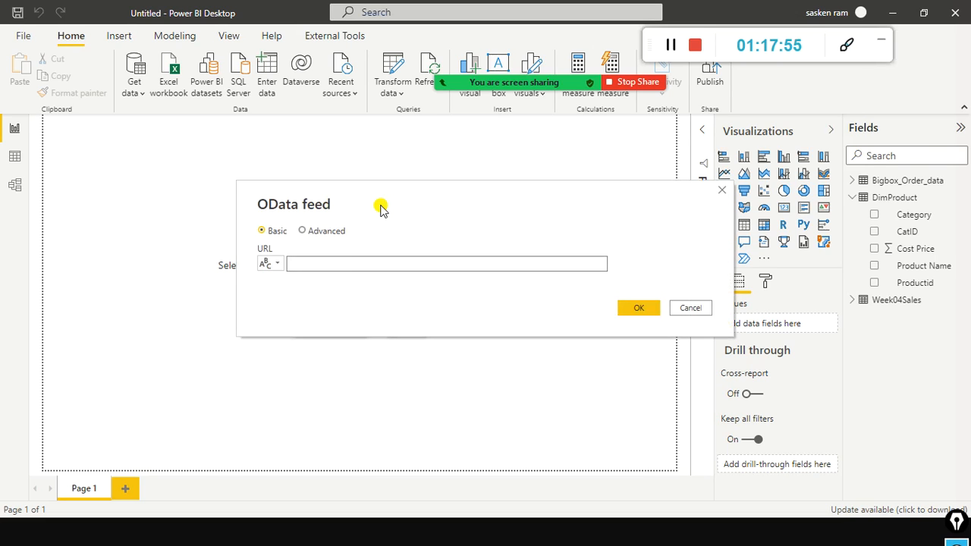
pyautogui.click(324, 267)
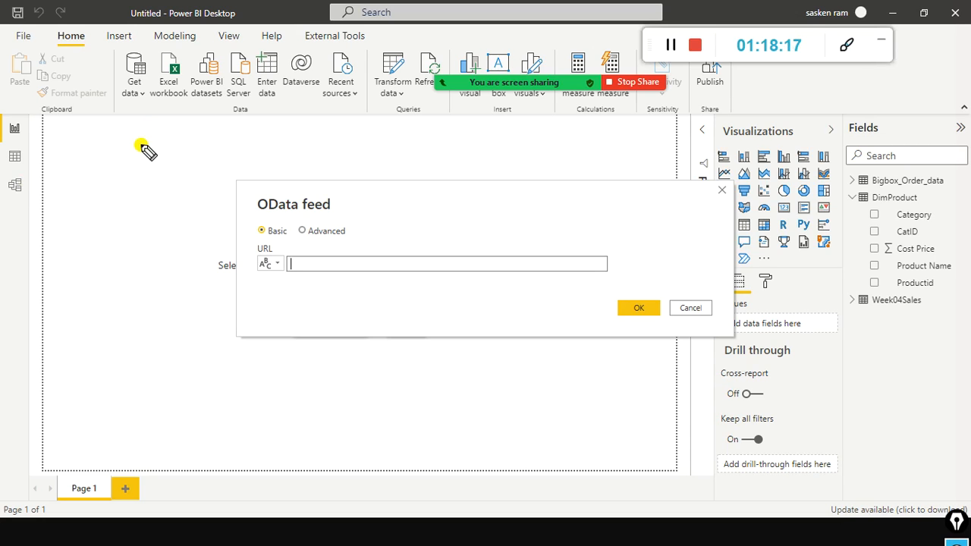
# Handwrite "Client", "Bookmyshow" and "Server" below the OData feed dialog, adding a circled "restapi" with an arrow to Server.
pyautogui.moveTo(183, 399)
pyautogui.mouseDown()
pyautogui.moveTo(190, 392)
pyautogui.moveTo(234, 407)
pyautogui.moveTo(236, 394)
pyautogui.mouseUp()
pyautogui.moveTo(431, 353)
pyautogui.mouseDown()
pyautogui.moveTo(457, 373)
pyautogui.moveTo(497, 369)
pyautogui.moveTo(506, 351)
pyautogui.mouseUp()
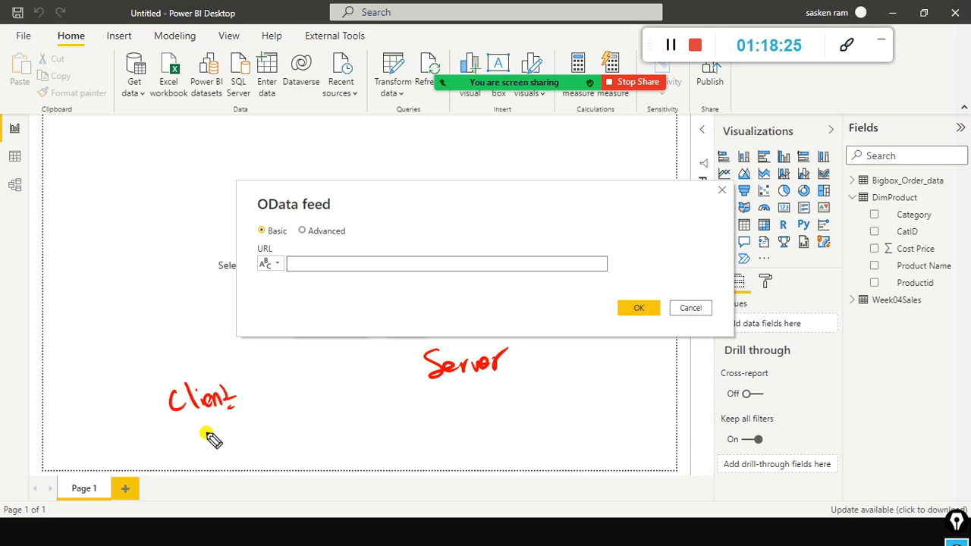
pyautogui.moveTo(201, 430)
pyautogui.mouseDown()
pyautogui.moveTo(208, 451)
pyautogui.moveTo(270, 434)
pyautogui.moveTo(308, 407)
pyautogui.mouseUp()
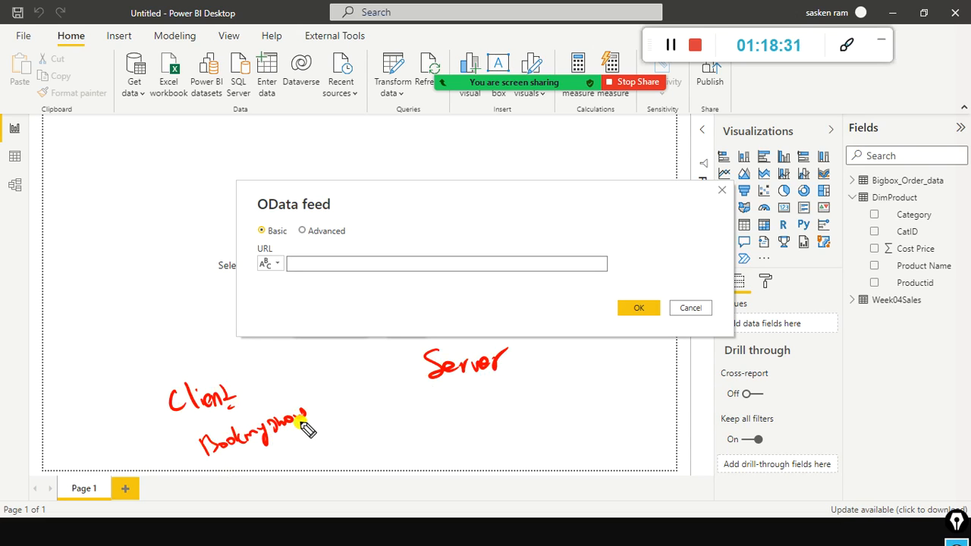
pyautogui.moveTo(174, 415); pyautogui.dragTo(213, 436)
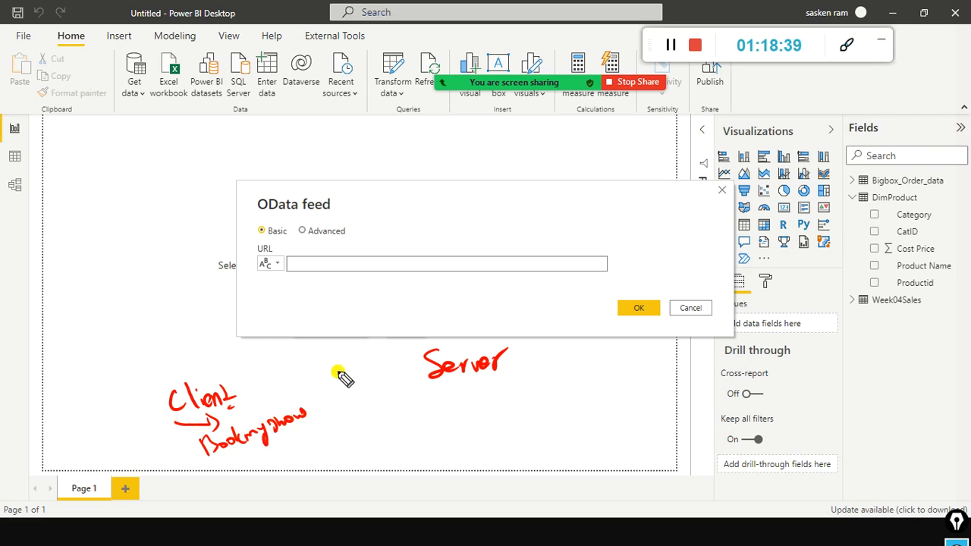
pyautogui.moveTo(326, 374)
pyautogui.mouseDown()
pyautogui.moveTo(367, 379)
pyautogui.moveTo(364, 369)
pyautogui.moveTo(354, 372)
pyautogui.moveTo(379, 386)
pyautogui.moveTo(330, 391)
pyautogui.moveTo(436, 369)
pyautogui.mouseUp()
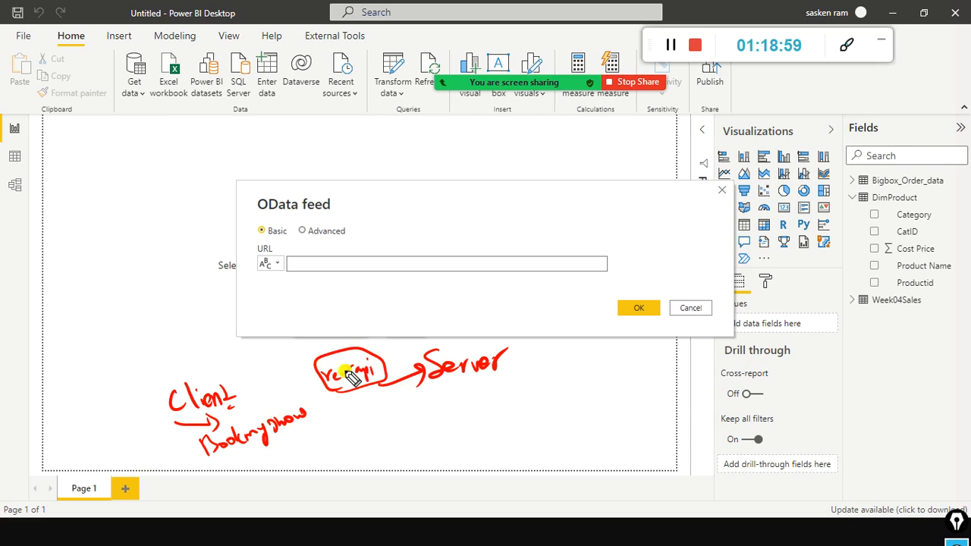
pyautogui.moveTo(363, 364); pyautogui.dragTo(371, 349)
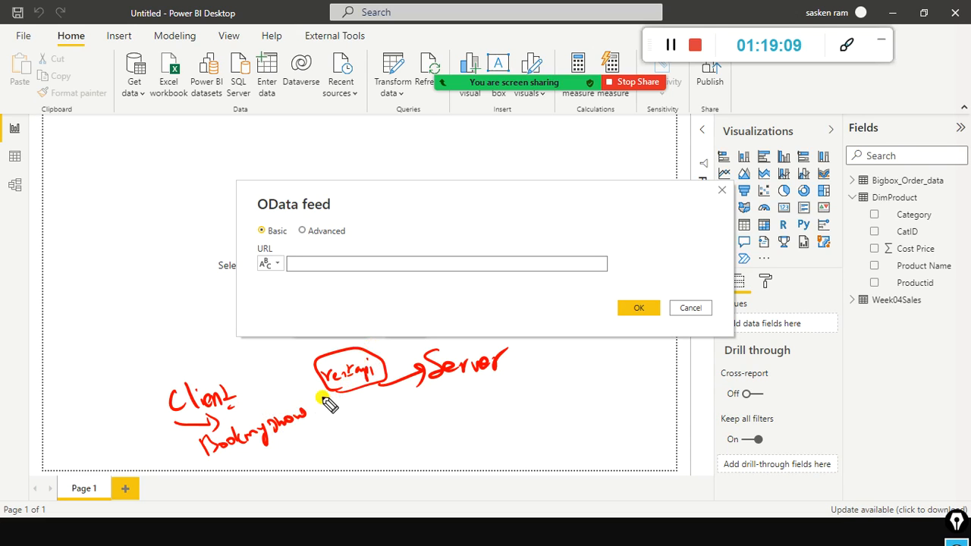
# Draw request strokes from Bookmyshow to Server, note "http" above the restapi circle, and draw a return arrow from Server to Bookmyshow.
pyautogui.moveTo(296, 426); pyautogui.dragTo(308, 421)
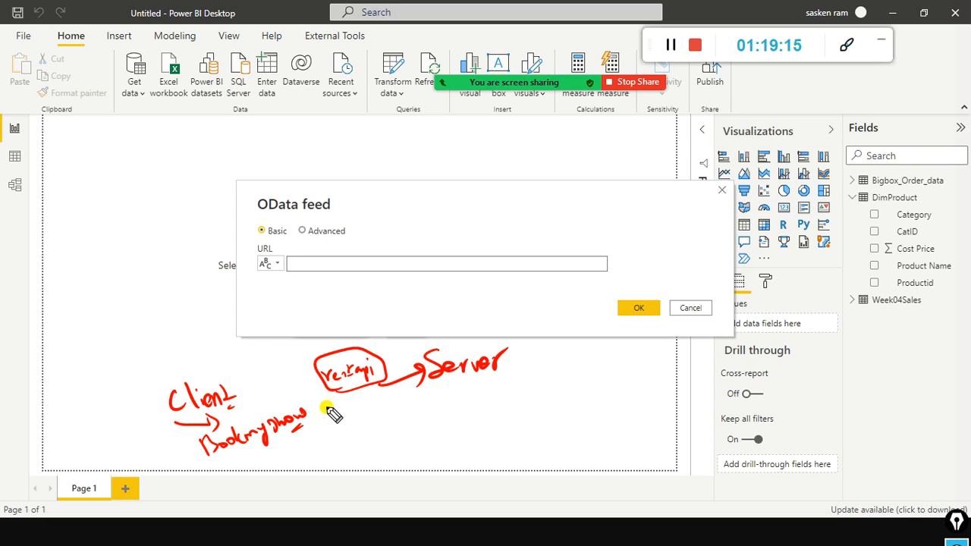
pyautogui.moveTo(308, 417); pyautogui.dragTo(413, 369)
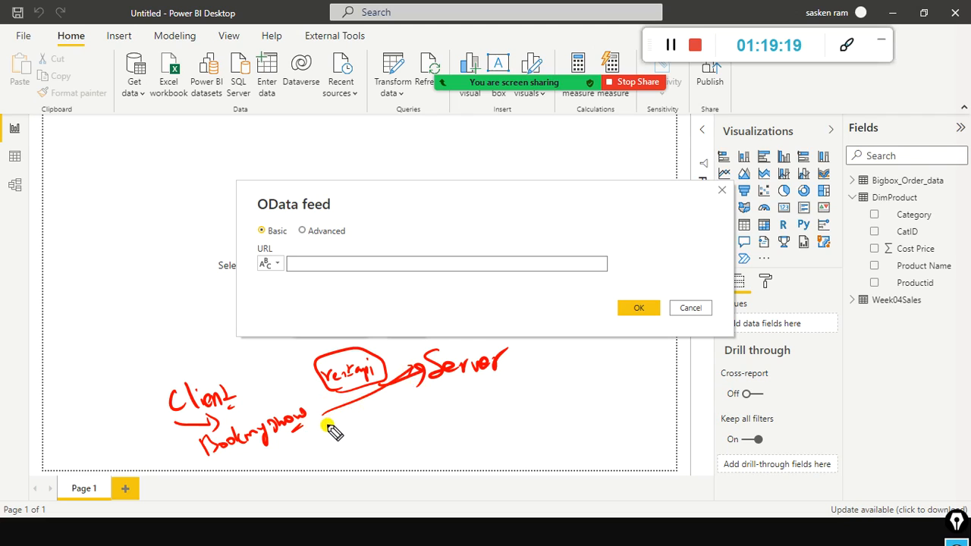
pyautogui.moveTo(329, 434); pyautogui.dragTo(342, 439)
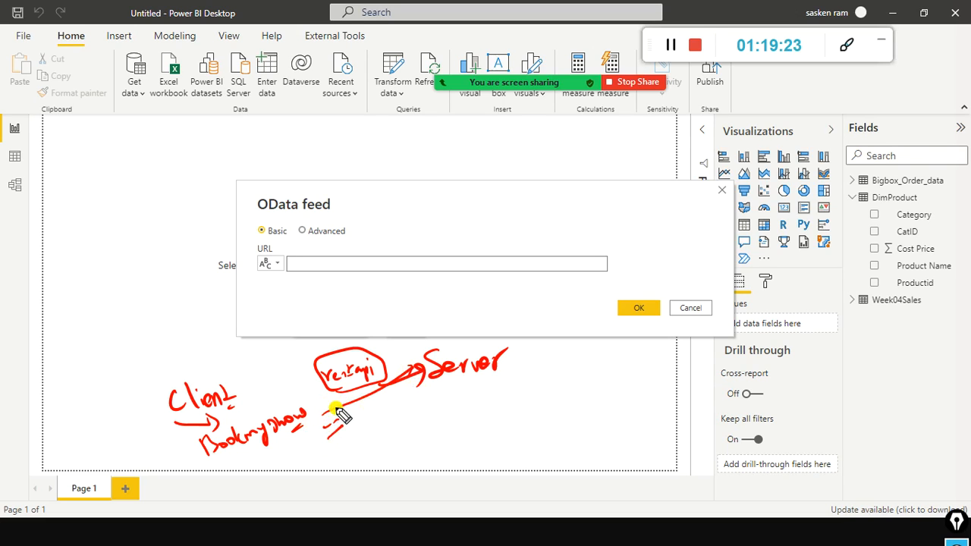
pyautogui.click(350, 441)
pyautogui.moveTo(331, 420)
pyautogui.mouseDown()
pyautogui.moveTo(402, 368)
pyautogui.moveTo(334, 412)
pyautogui.mouseUp()
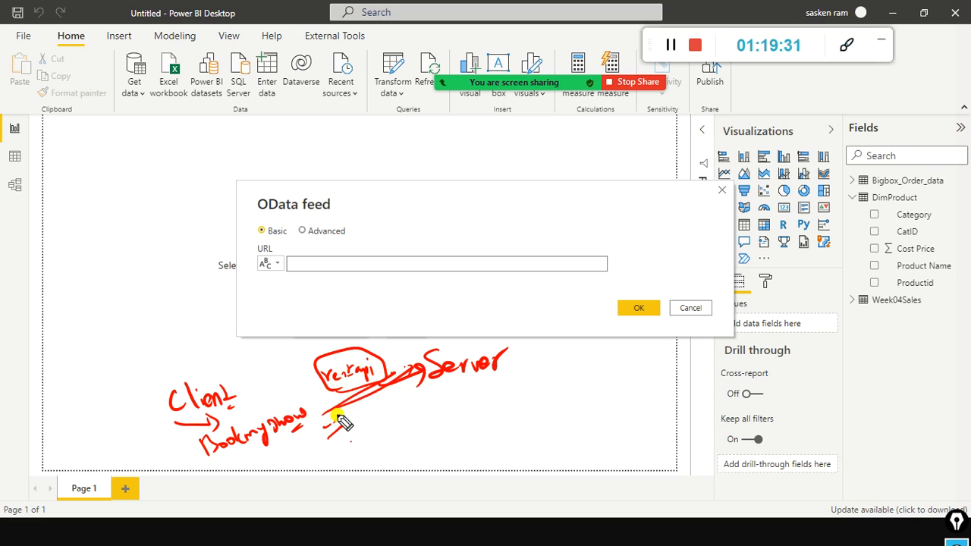
pyautogui.moveTo(286, 346)
pyautogui.mouseDown()
pyautogui.moveTo(299, 357)
pyautogui.moveTo(305, 350)
pyautogui.mouseUp()
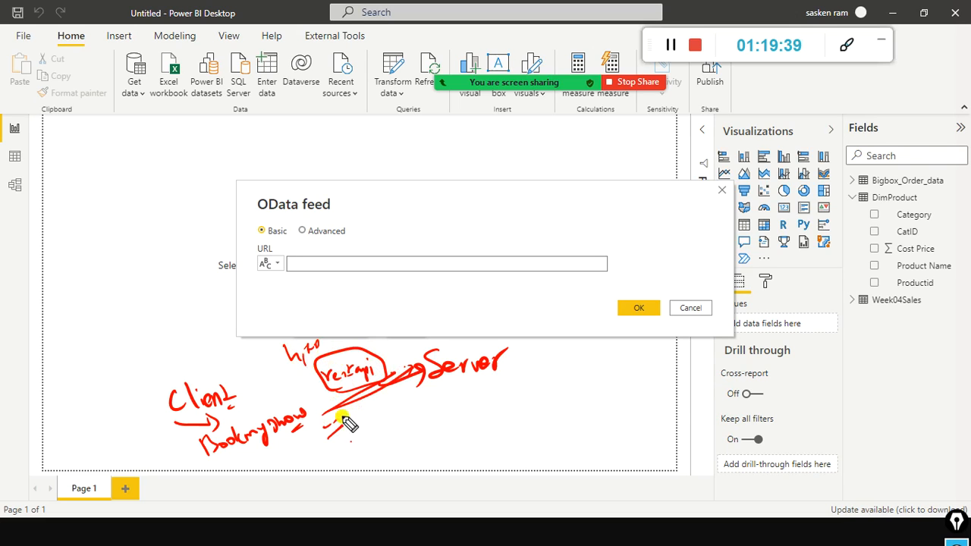
pyautogui.moveTo(420, 353)
pyautogui.mouseDown()
pyautogui.moveTo(367, 362)
pyautogui.moveTo(295, 401)
pyautogui.mouseUp()
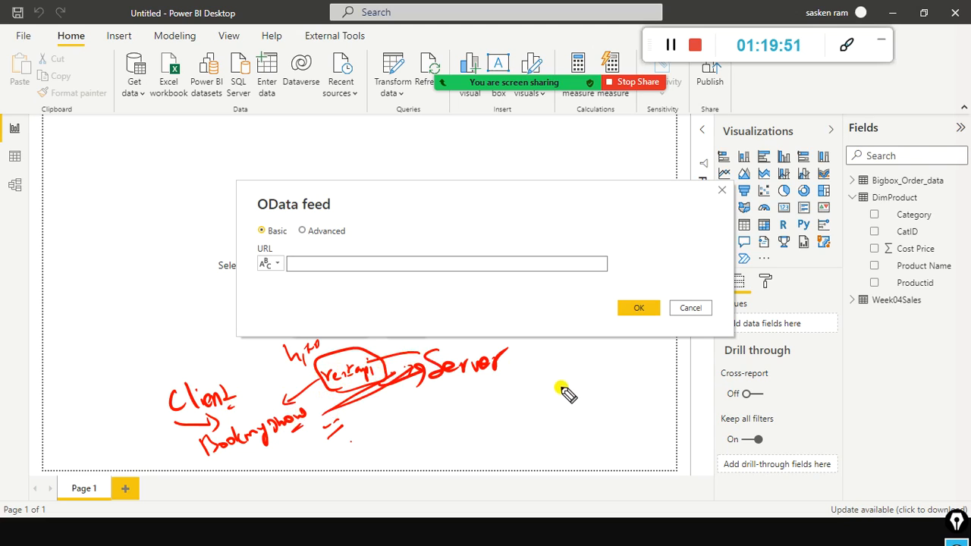
# Draw a box labelled "mtr" beside the Server label, with three lines branching outward from it.
pyautogui.moveTo(565, 385)
pyautogui.mouseDown()
pyautogui.moveTo(569, 375)
pyautogui.moveTo(592, 386)
pyautogui.moveTo(548, 390)
pyautogui.moveTo(610, 371)
pyautogui.moveTo(535, 367)
pyautogui.mouseUp()
pyautogui.moveTo(612, 358); pyautogui.dragTo(629, 341)
pyautogui.moveTo(615, 405); pyautogui.dragTo(623, 433)
pyautogui.moveTo(577, 413); pyautogui.dragTo(561, 474)
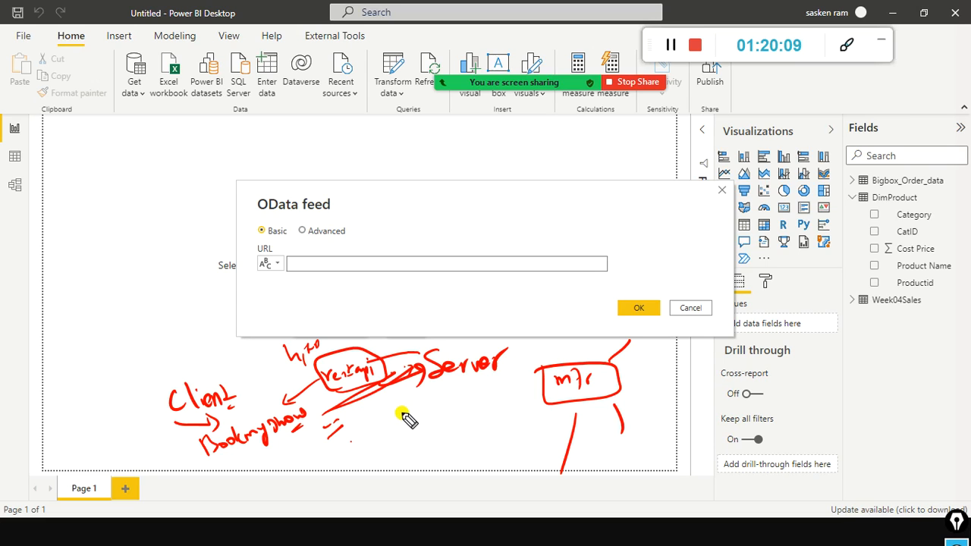
# Sketch a labelled container with an inward arrow below Server, and a captioned product between it and the mtr box, linked by arrows.
pyautogui.moveTo(397, 410)
pyautogui.mouseDown()
pyautogui.moveTo(400, 440)
pyautogui.moveTo(398, 406)
pyautogui.moveTo(426, 393)
pyautogui.moveTo(401, 451)
pyautogui.mouseUp()
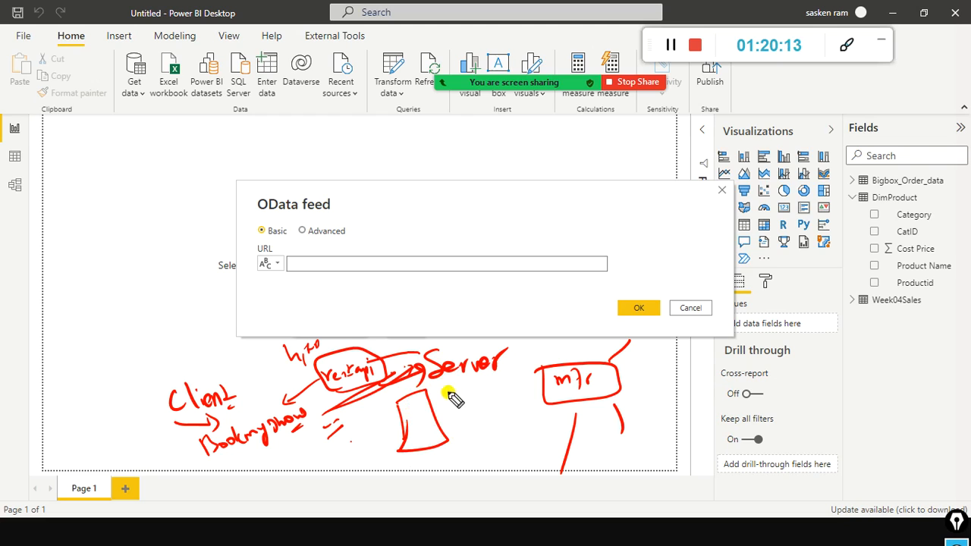
pyautogui.moveTo(438, 399)
pyautogui.mouseDown()
pyautogui.moveTo(475, 385)
pyautogui.moveTo(442, 405)
pyautogui.moveTo(468, 401)
pyautogui.mouseUp()
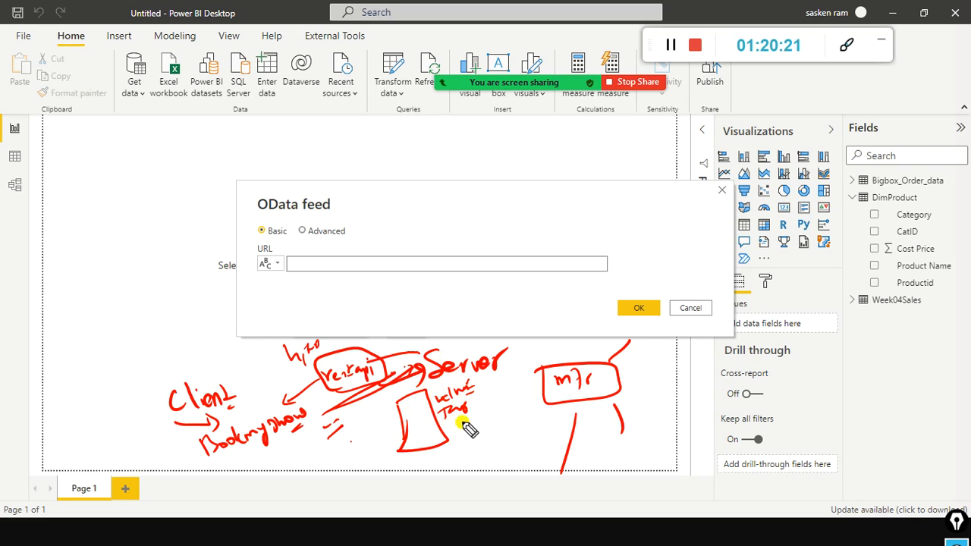
pyautogui.moveTo(373, 440)
pyautogui.mouseDown()
pyautogui.moveTo(402, 427)
pyautogui.moveTo(408, 444)
pyautogui.mouseUp()
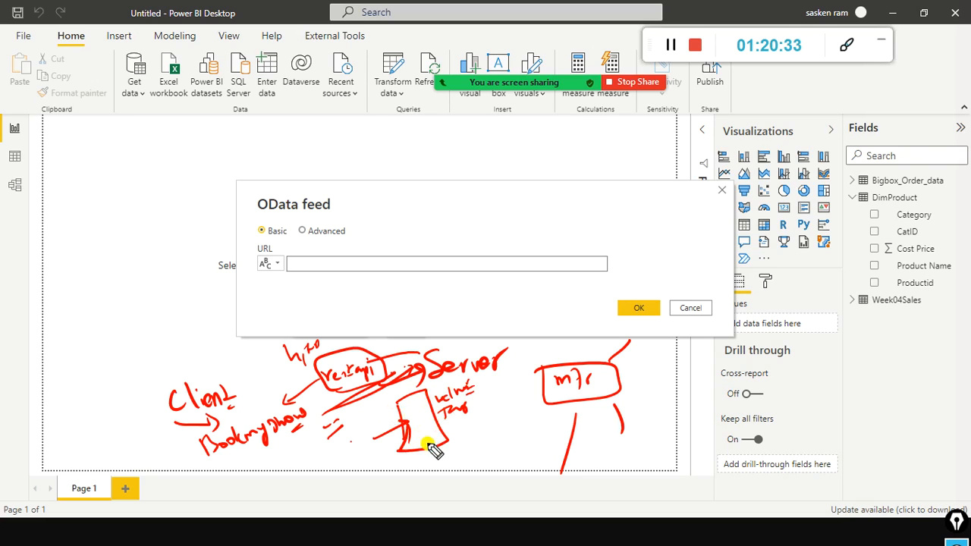
pyautogui.moveTo(488, 383); pyautogui.dragTo(507, 375)
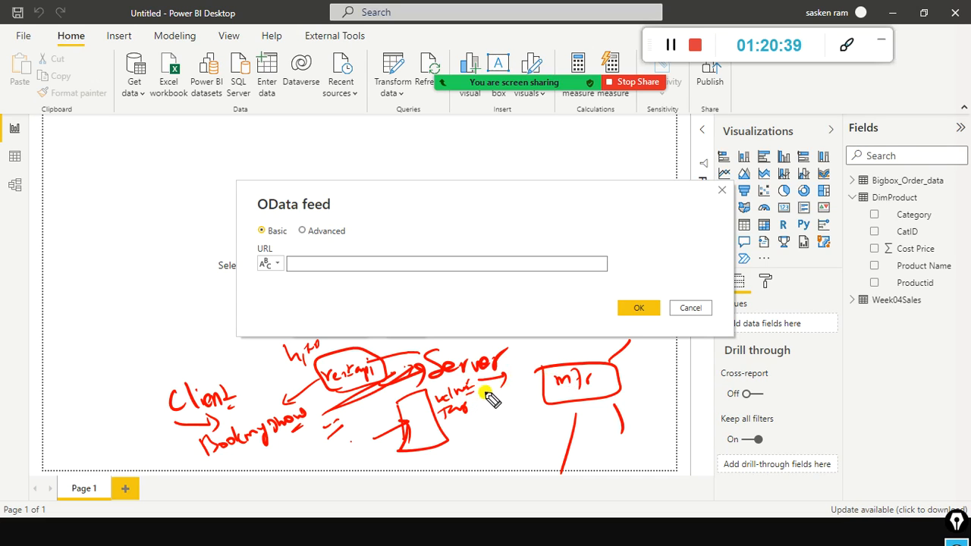
pyautogui.moveTo(484, 392); pyautogui.dragTo(503, 396)
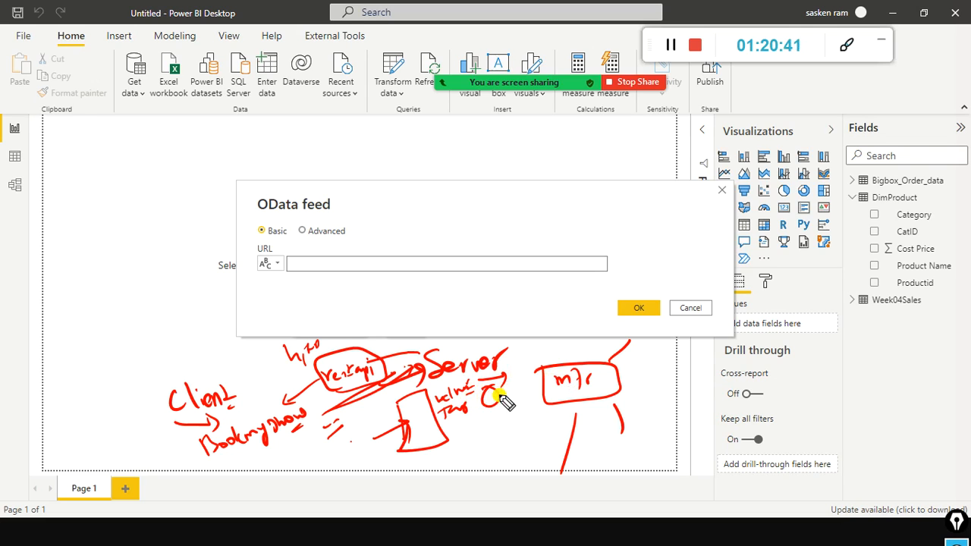
pyautogui.moveTo(483, 389)
pyautogui.mouseDown()
pyautogui.moveTo(500, 410)
pyautogui.moveTo(494, 397)
pyautogui.moveTo(496, 430)
pyautogui.moveTo(526, 427)
pyautogui.moveTo(498, 449)
pyautogui.moveTo(524, 446)
pyautogui.mouseUp()
pyautogui.moveTo(540, 385)
pyautogui.mouseDown()
pyautogui.moveTo(506, 390)
pyautogui.moveTo(518, 398)
pyautogui.mouseUp()
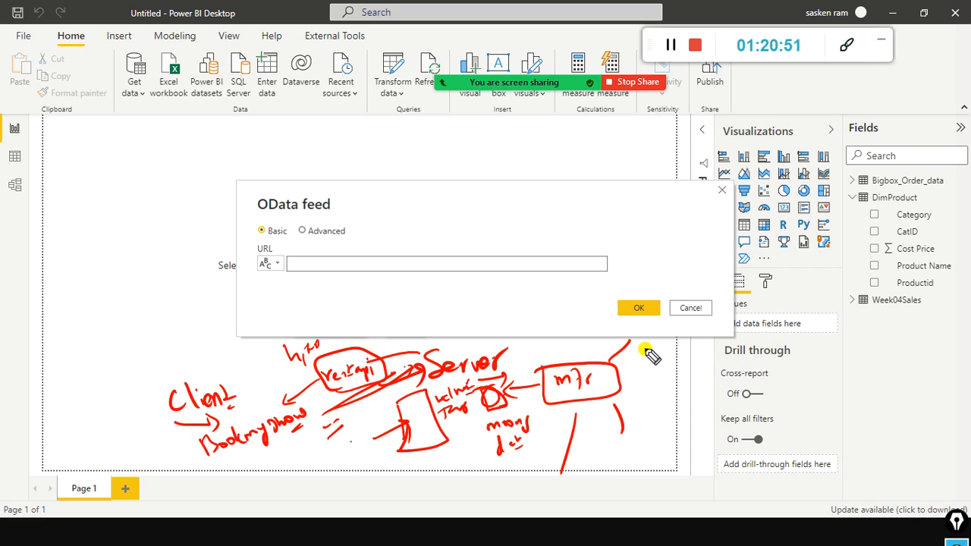
# Add shapes and a check mark around the mtr branches, a circled "Api" beside the box, and a number above it.
pyautogui.moveTo(637, 347); pyautogui.dragTo(650, 351)
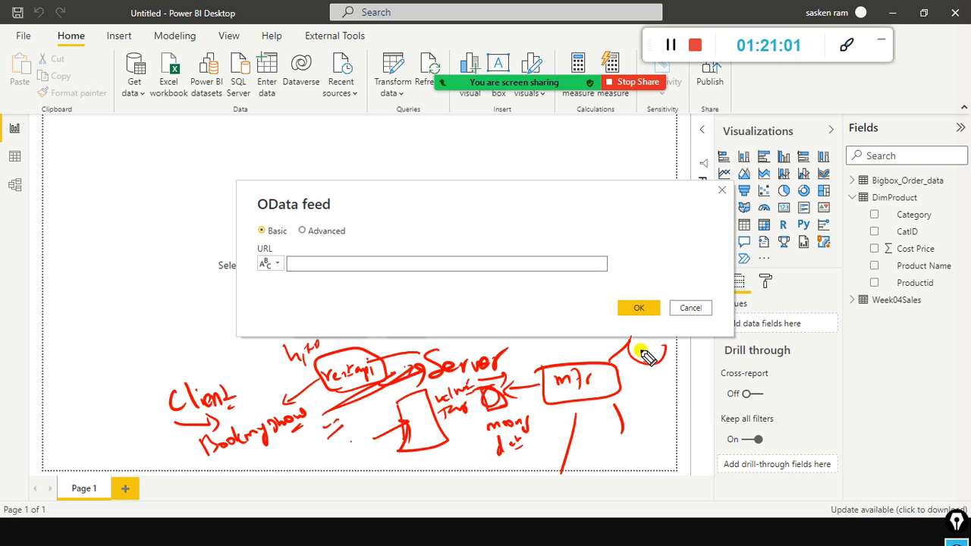
pyautogui.moveTo(639, 353)
pyautogui.mouseDown()
pyautogui.moveTo(654, 353)
pyautogui.moveTo(632, 360)
pyautogui.mouseUp()
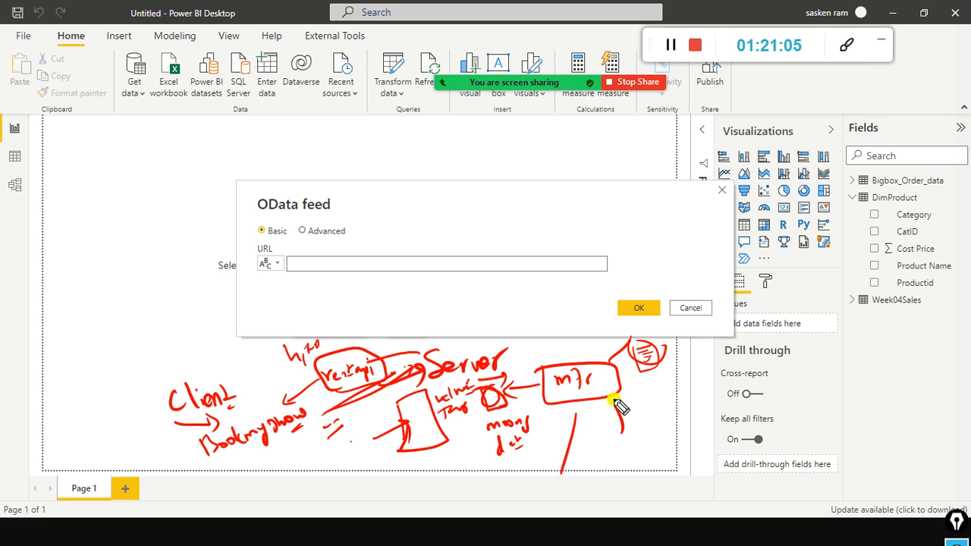
pyautogui.moveTo(622, 435); pyautogui.dragTo(625, 435)
pyautogui.moveTo(580, 465); pyautogui.dragTo(598, 458)
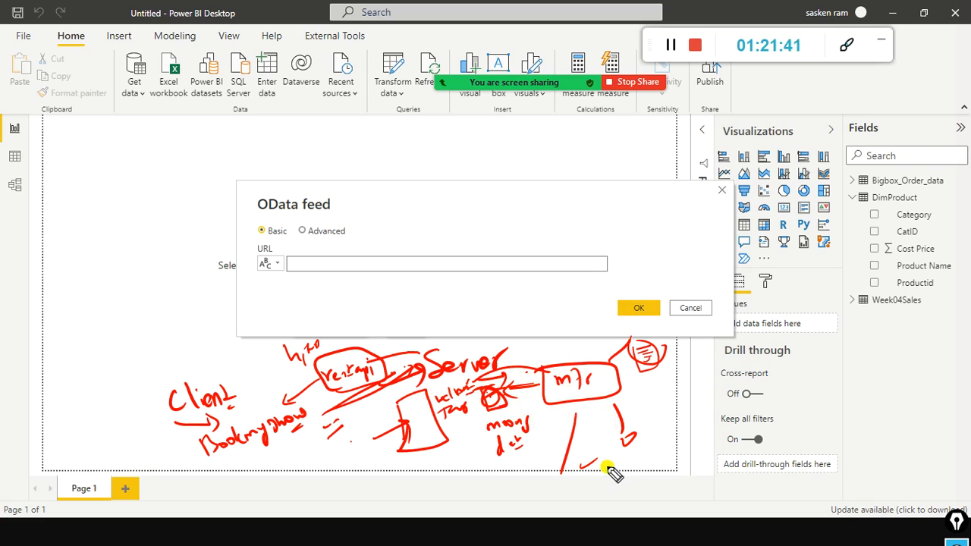
pyautogui.moveTo(651, 450); pyautogui.dragTo(662, 452)
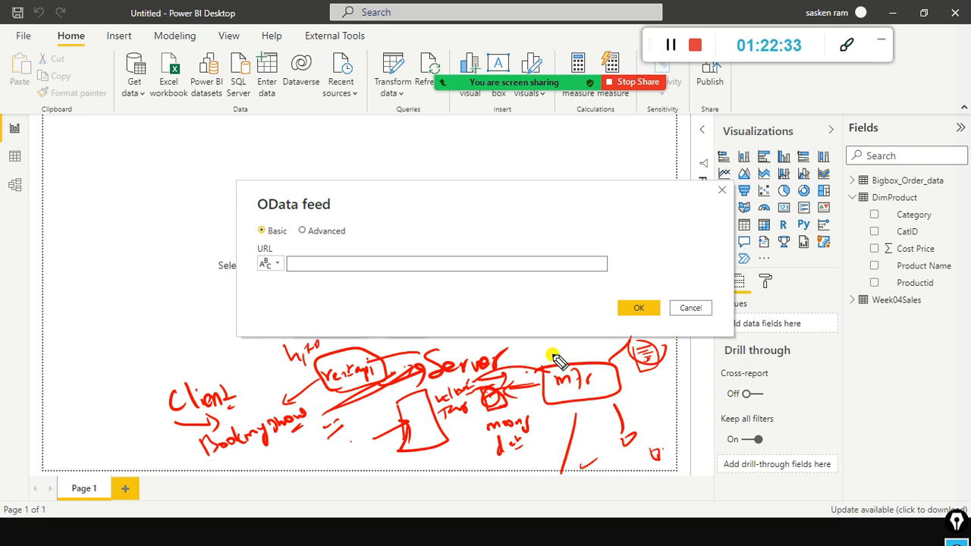
pyautogui.moveTo(639, 391)
pyautogui.mouseDown()
pyautogui.moveTo(658, 407)
pyautogui.moveTo(679, 398)
pyautogui.moveTo(643, 386)
pyautogui.moveTo(651, 403)
pyautogui.moveTo(657, 344)
pyautogui.moveTo(654, 377)
pyautogui.mouseUp()
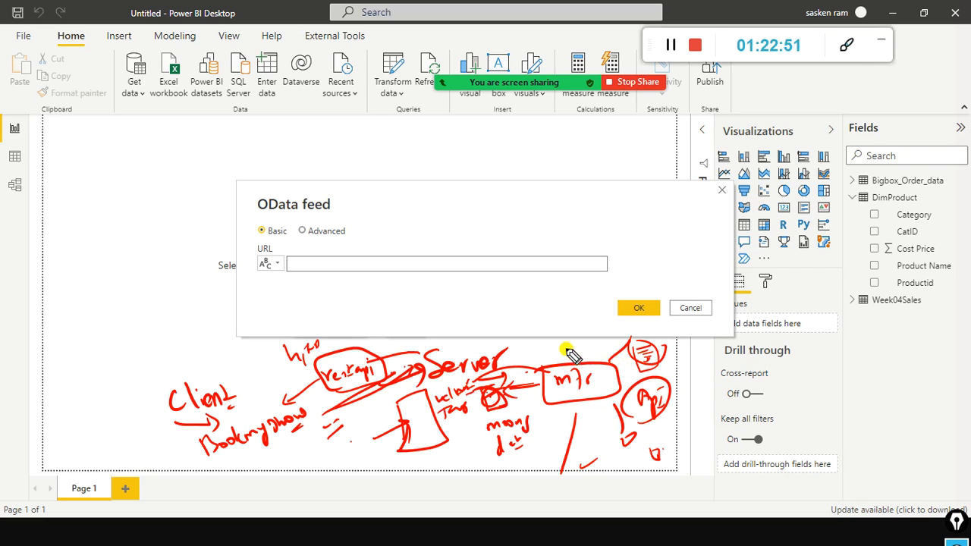
pyautogui.moveTo(544, 343)
pyautogui.mouseDown()
pyautogui.moveTo(547, 357)
pyautogui.moveTo(580, 349)
pyautogui.mouseUp()
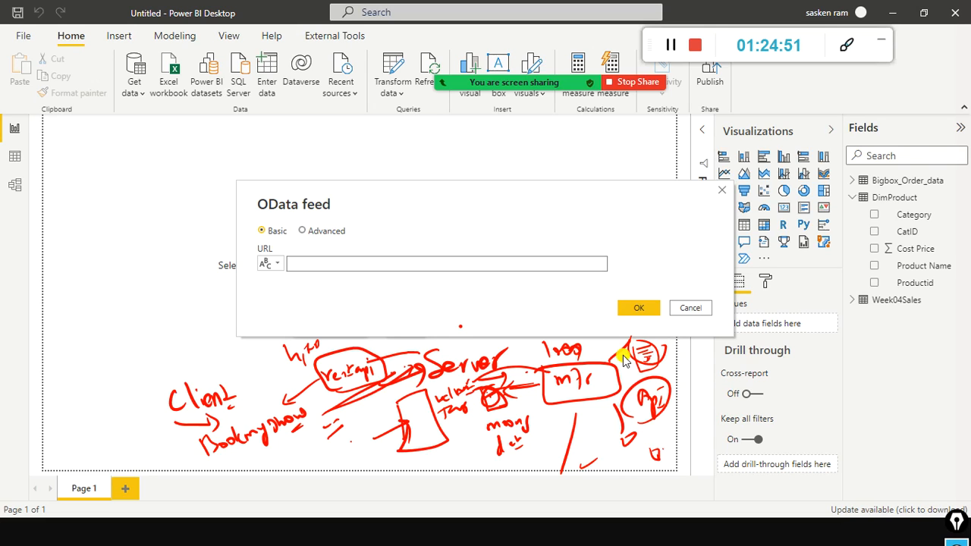
pyautogui.click(317, 263)
pyautogui.hotkey('ctrl', 'shift', '7')
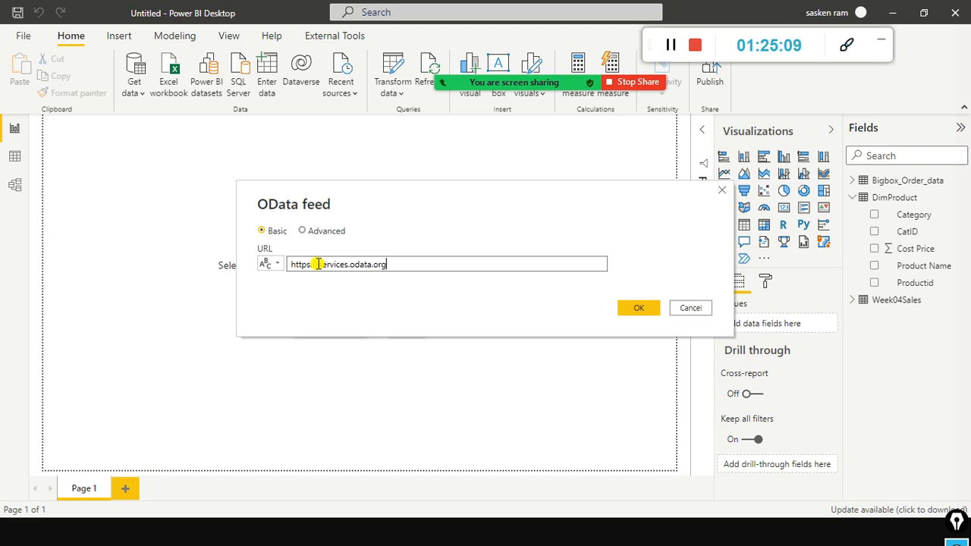
pyautogui.write('OData/OData.svc')
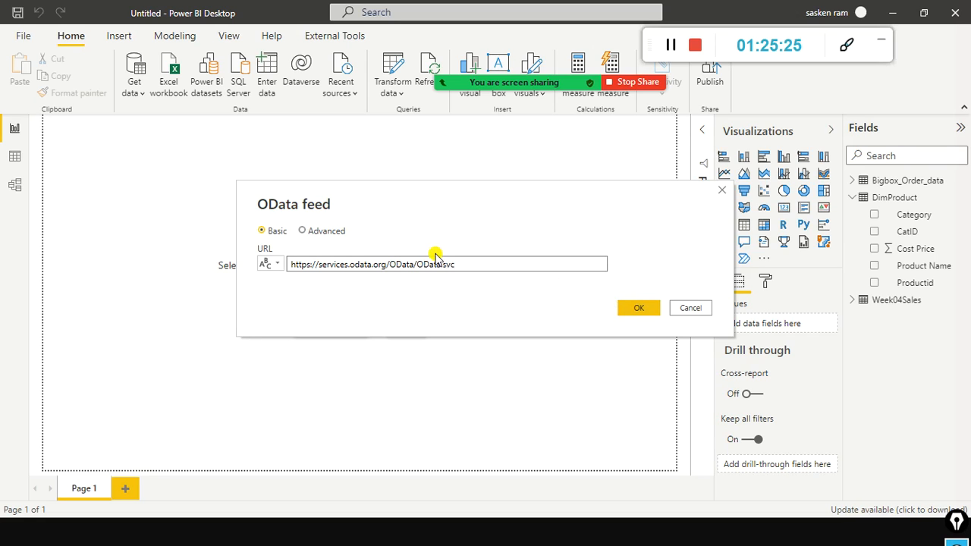
pyautogui.click(639, 308)
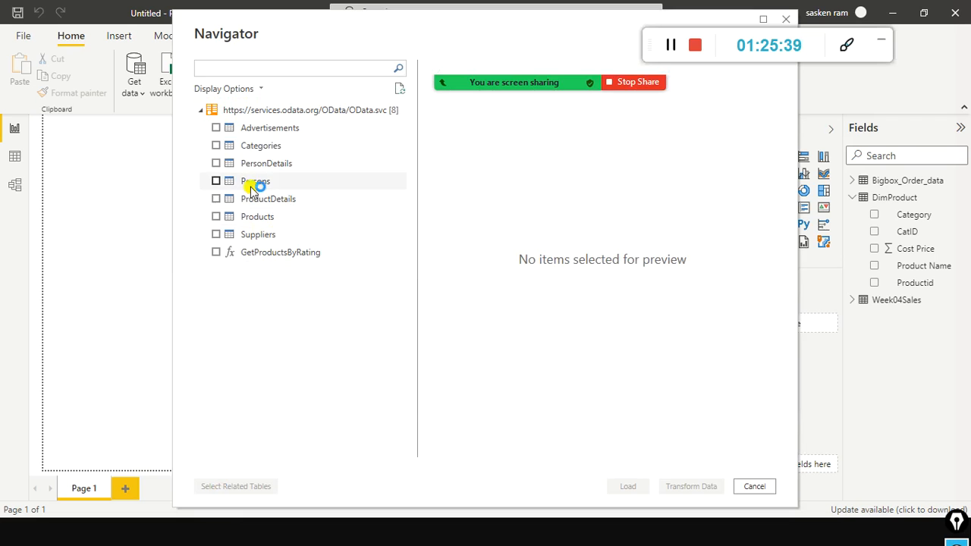
# Select the Suppliers and Products tables from the OData feed and load them into the report.
pyautogui.click(214, 234)
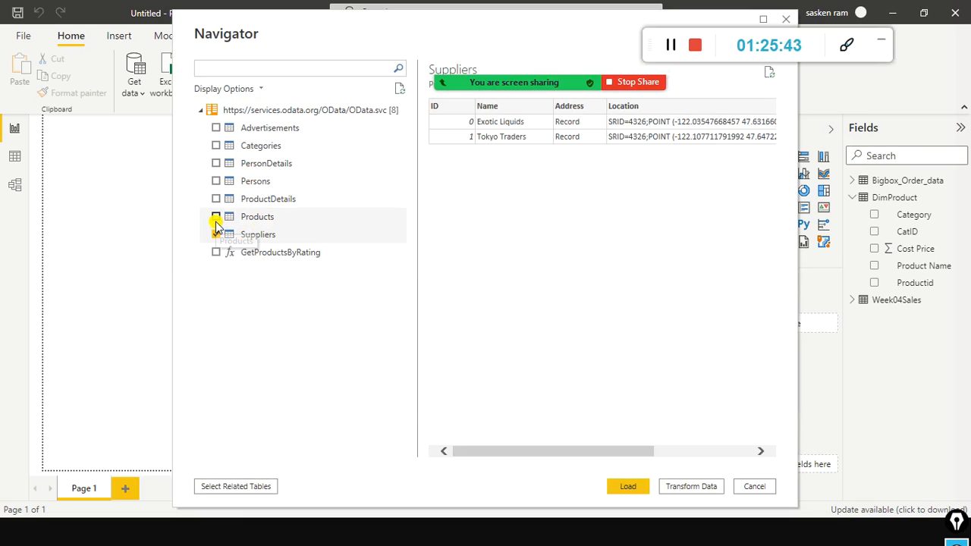
pyautogui.click(215, 216)
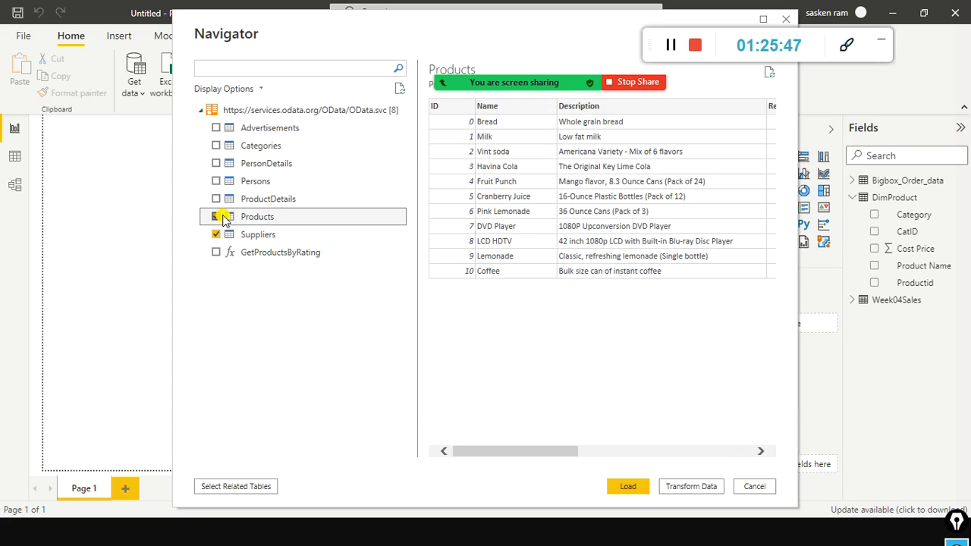
pyautogui.click(623, 486)
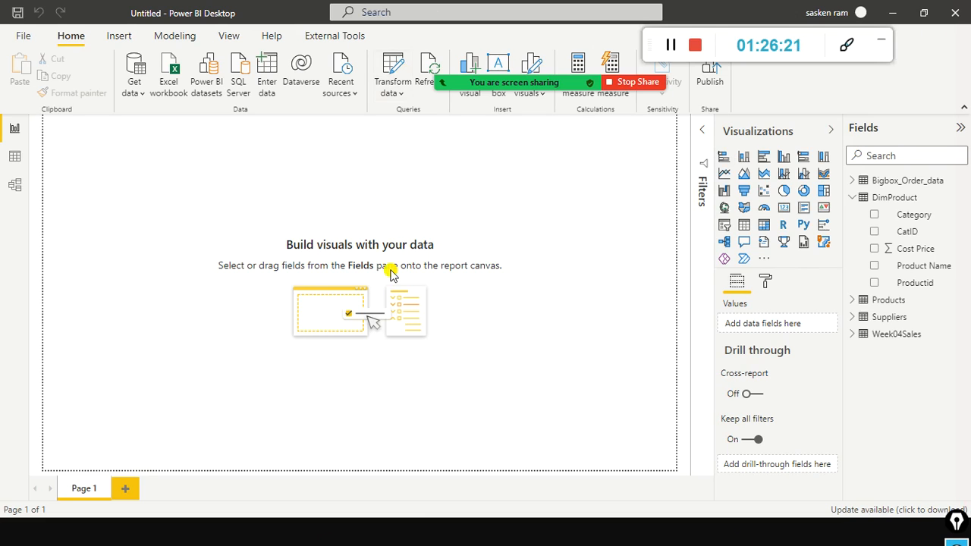
# Expand the loaded Suppliers and Products tables to examine their fields, and collapse Suppliers again.
pyautogui.click(860, 318)
pyautogui.click(859, 300)
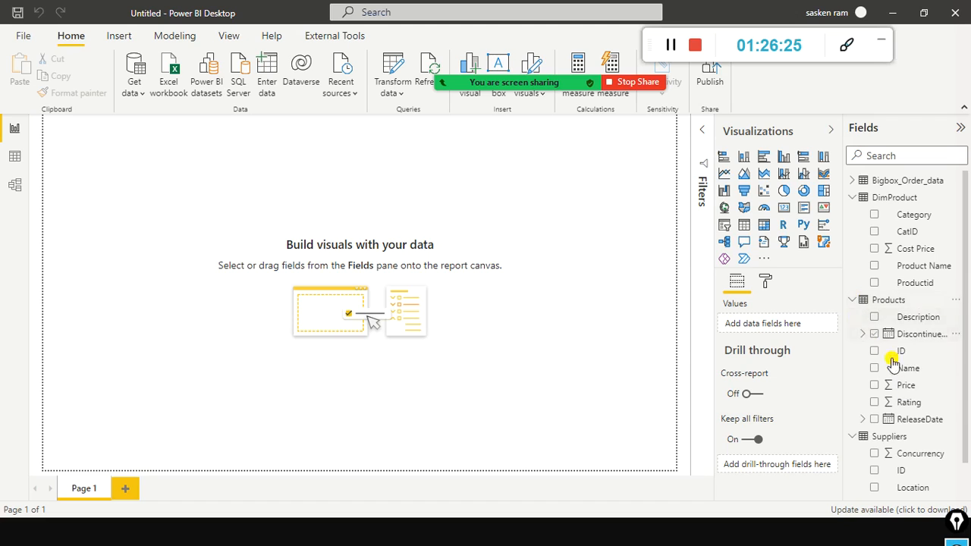
pyautogui.scroll(-1, 908, 402)
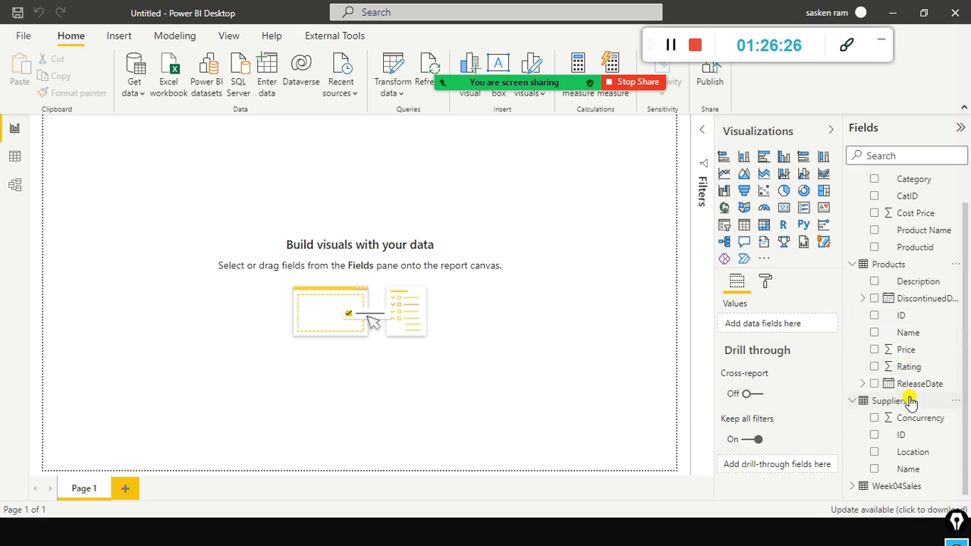
pyautogui.click(862, 402)
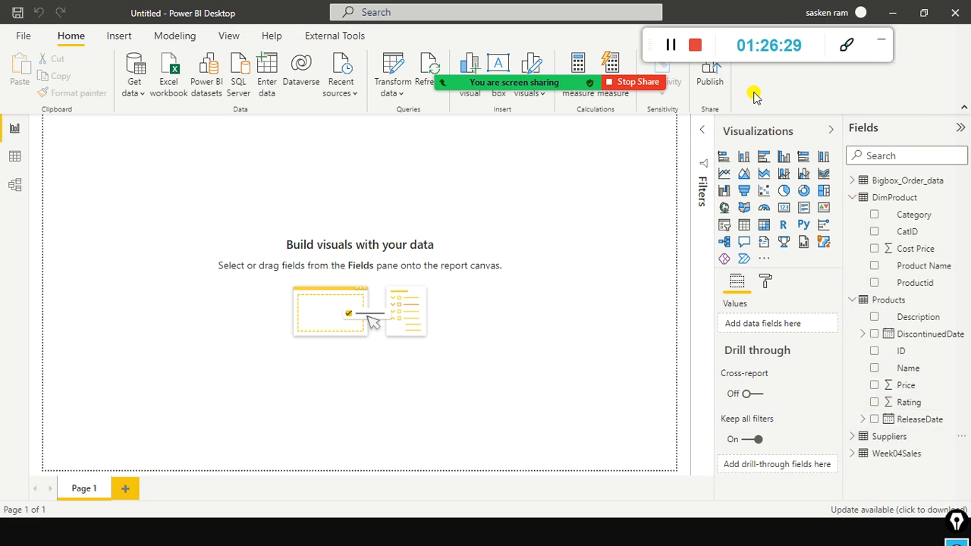